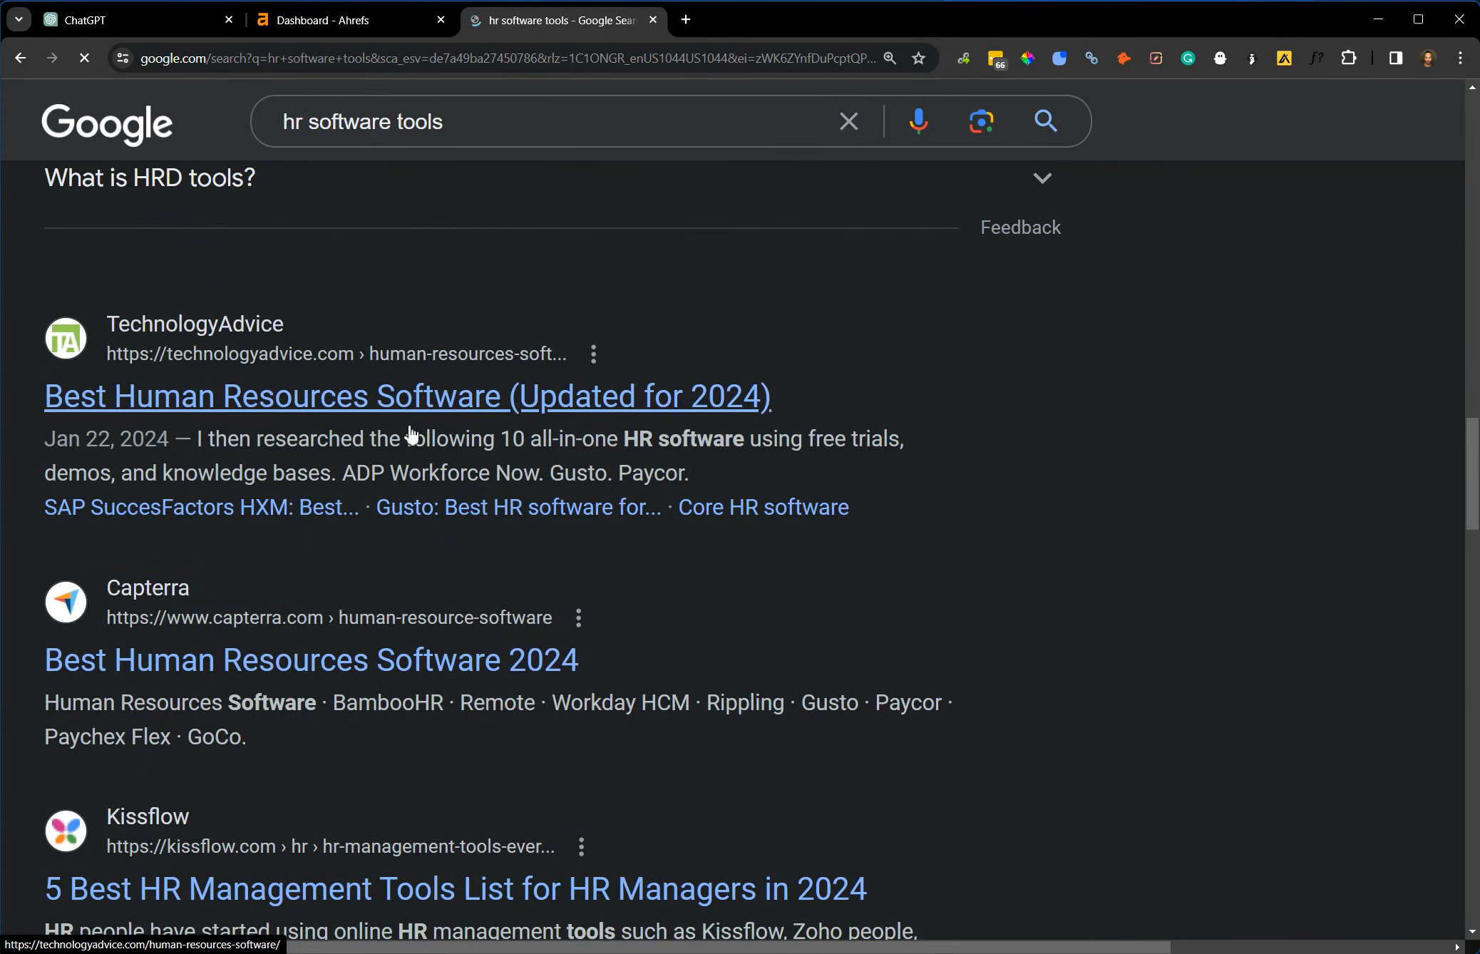
pyautogui.scroll(-10, 421, 423)
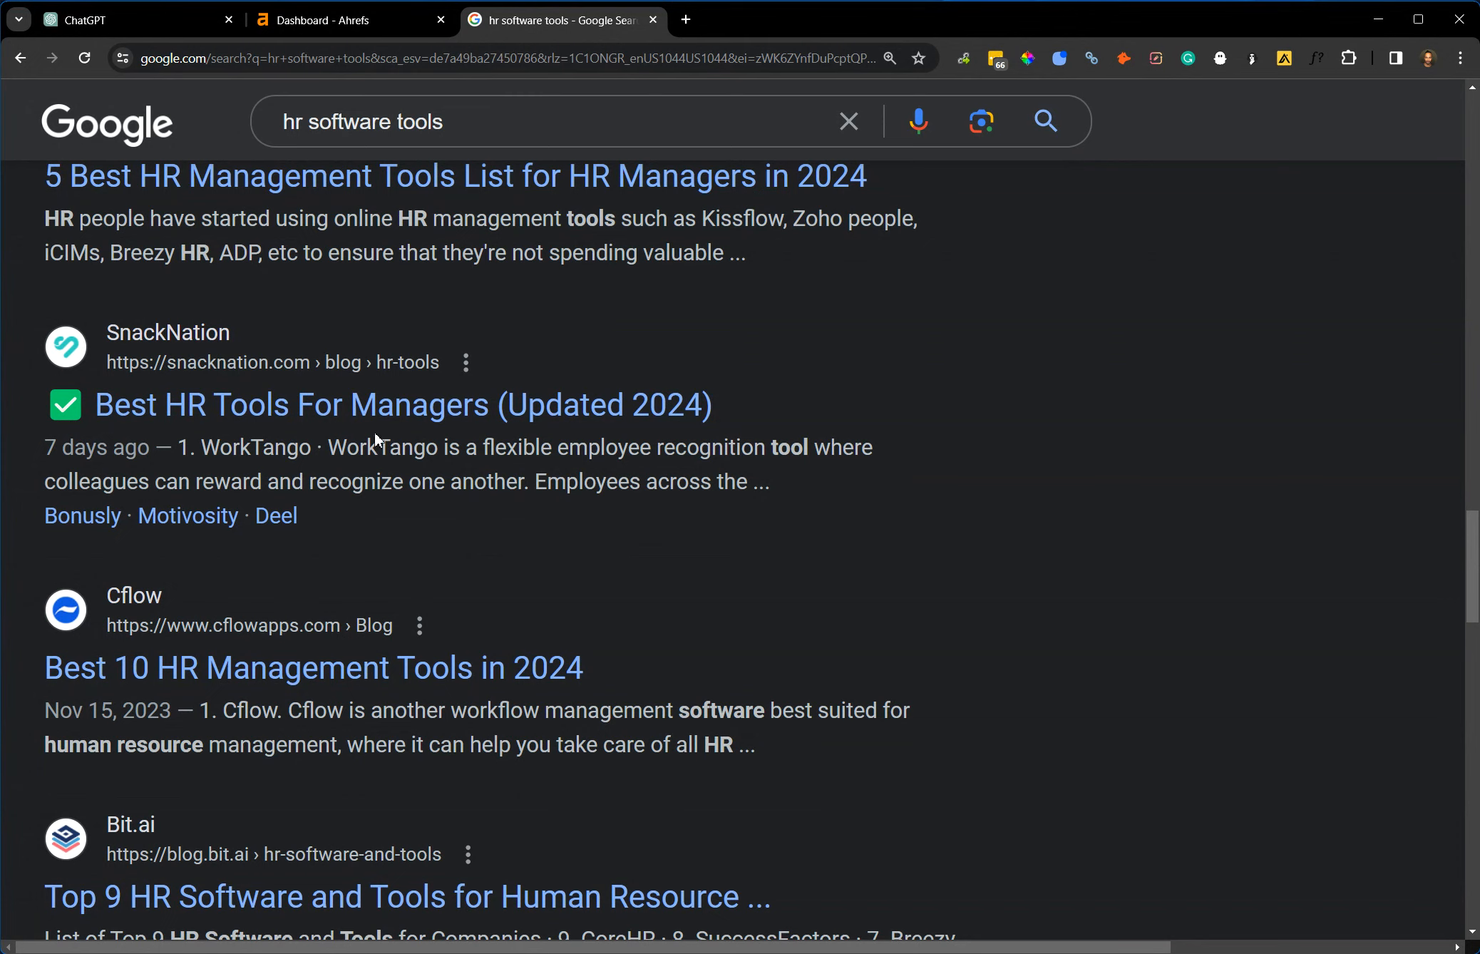
# Open the Cflow result "Best 10 HR Management Tools in 2024" and skim its list of HR tools.
pyautogui.click(295, 672)
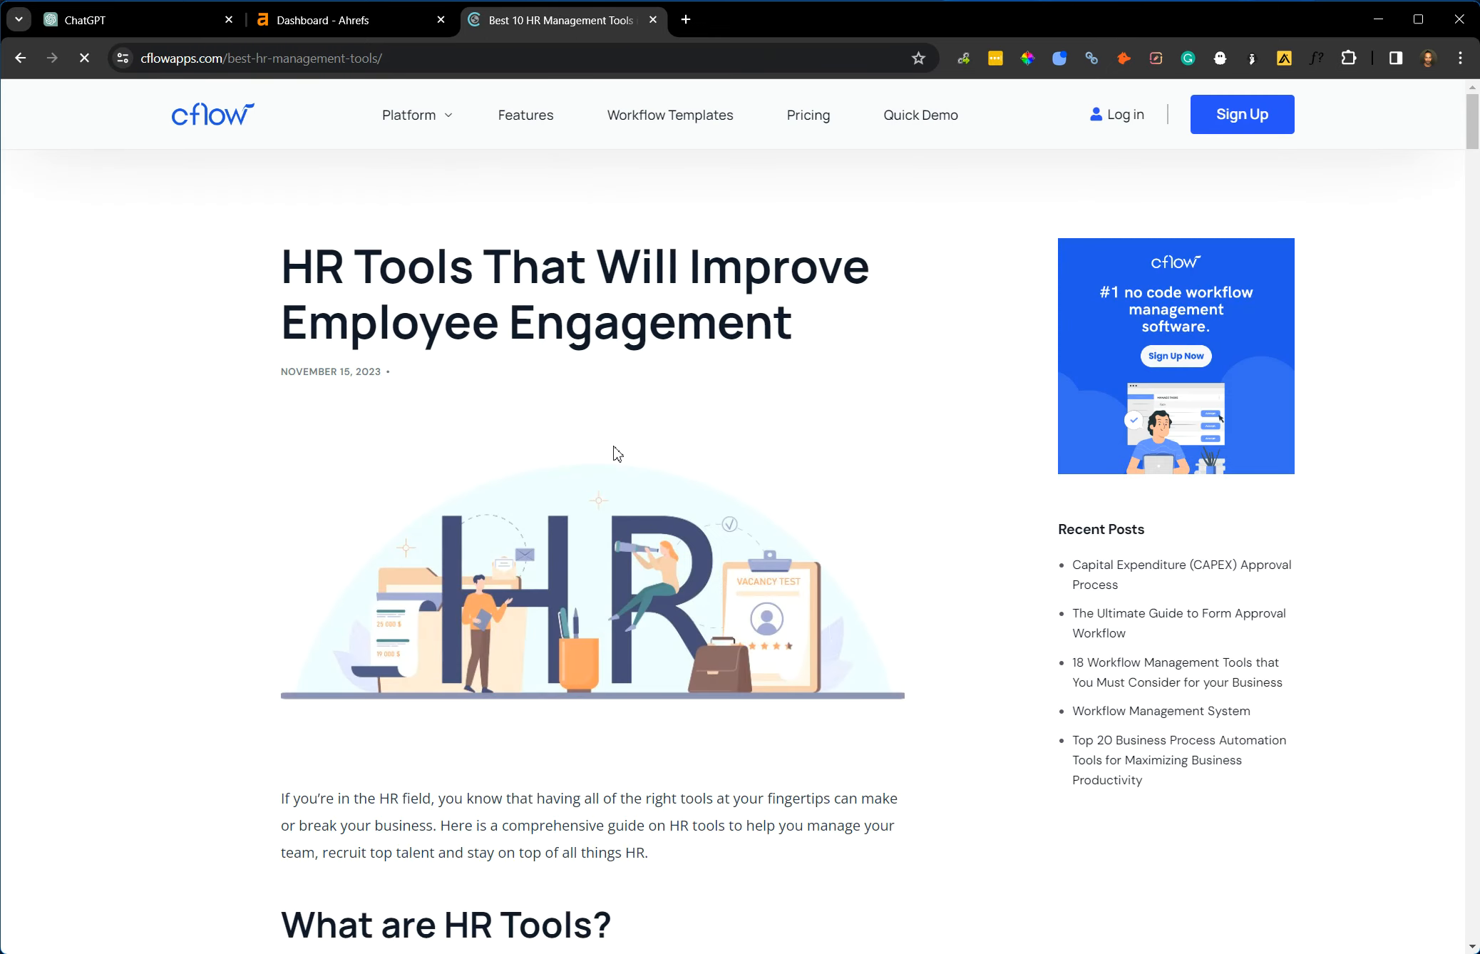
pyautogui.scroll(-5, 613, 451)
pyautogui.scroll(-5, 611, 447)
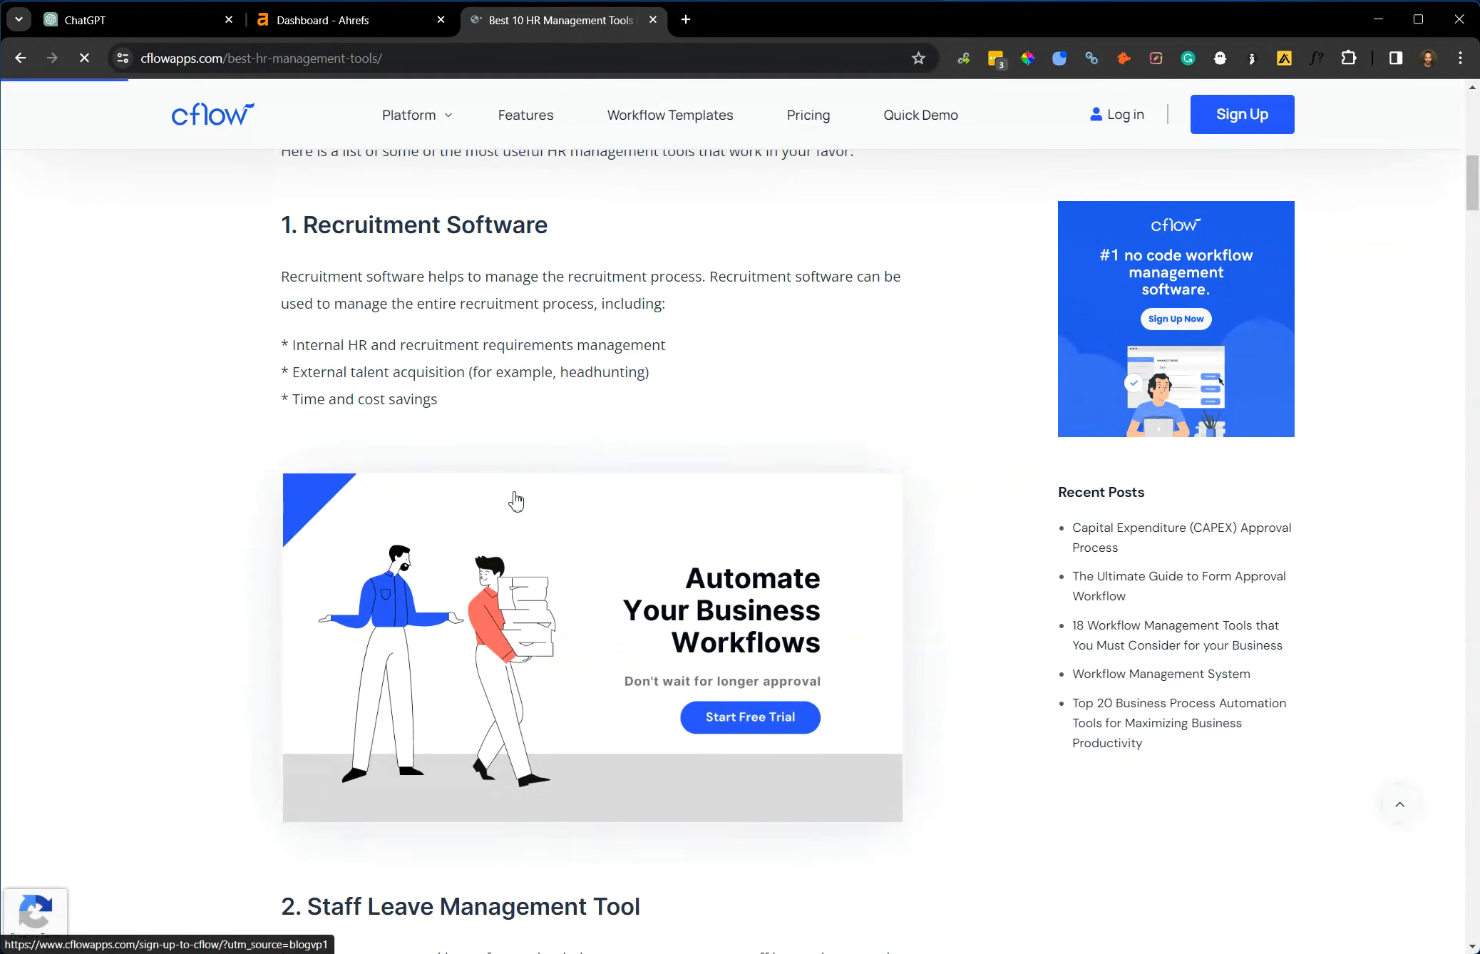
pyautogui.scroll(-6, 514, 499)
pyautogui.scroll(-1, 517, 500)
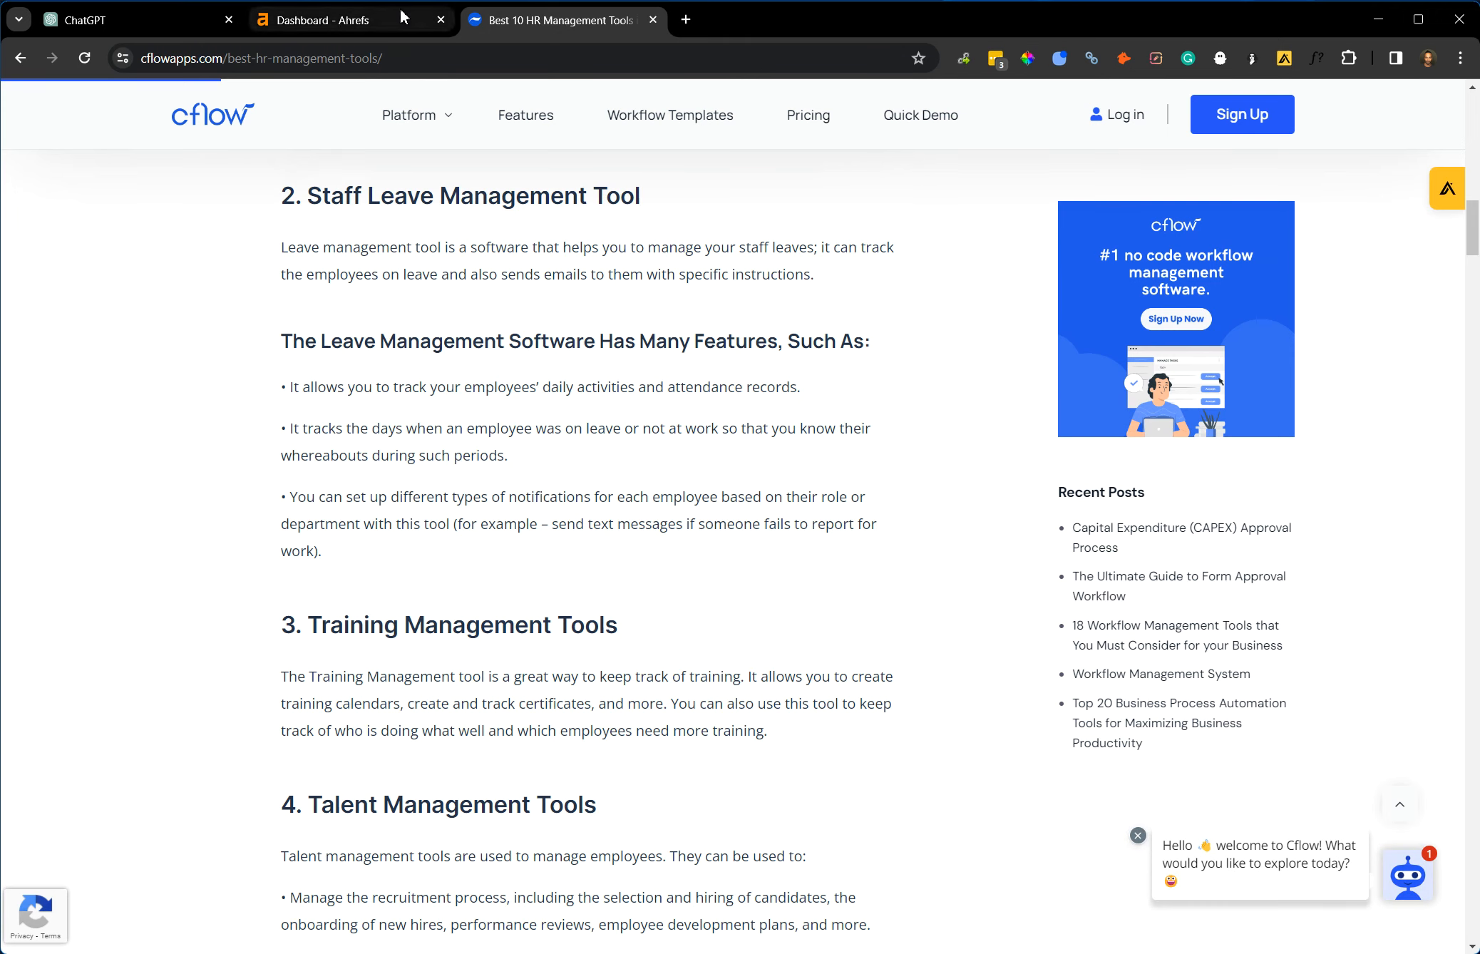
# Go from the Cflow article to the company's home page and highlight "Workflow Platform" in its headline.
pyautogui.moveTo(404, 22)
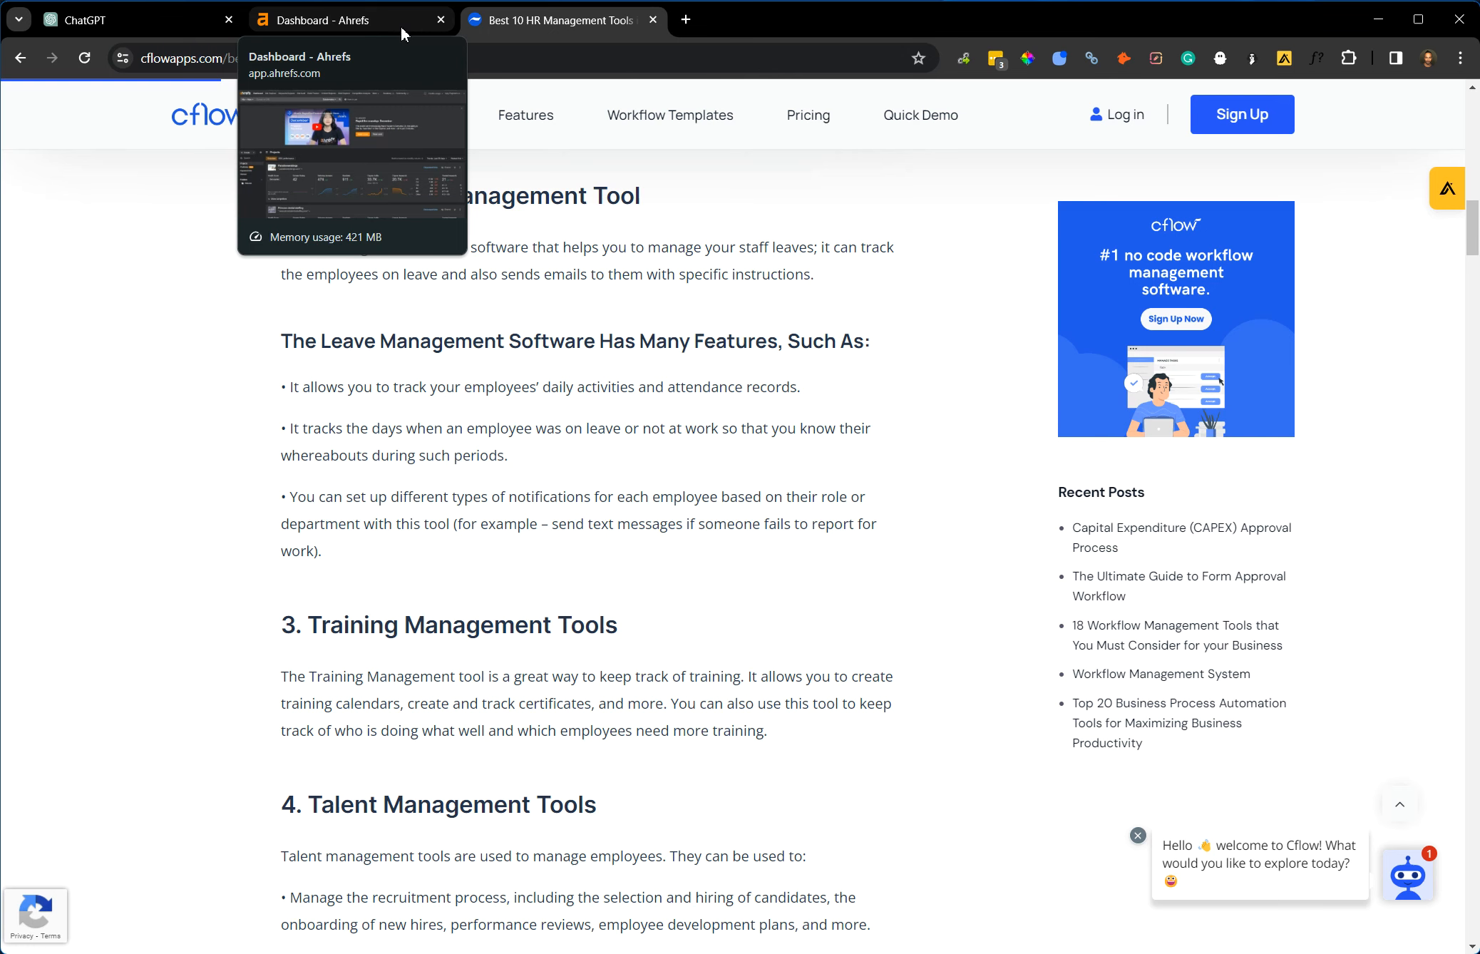
pyautogui.click(399, 22)
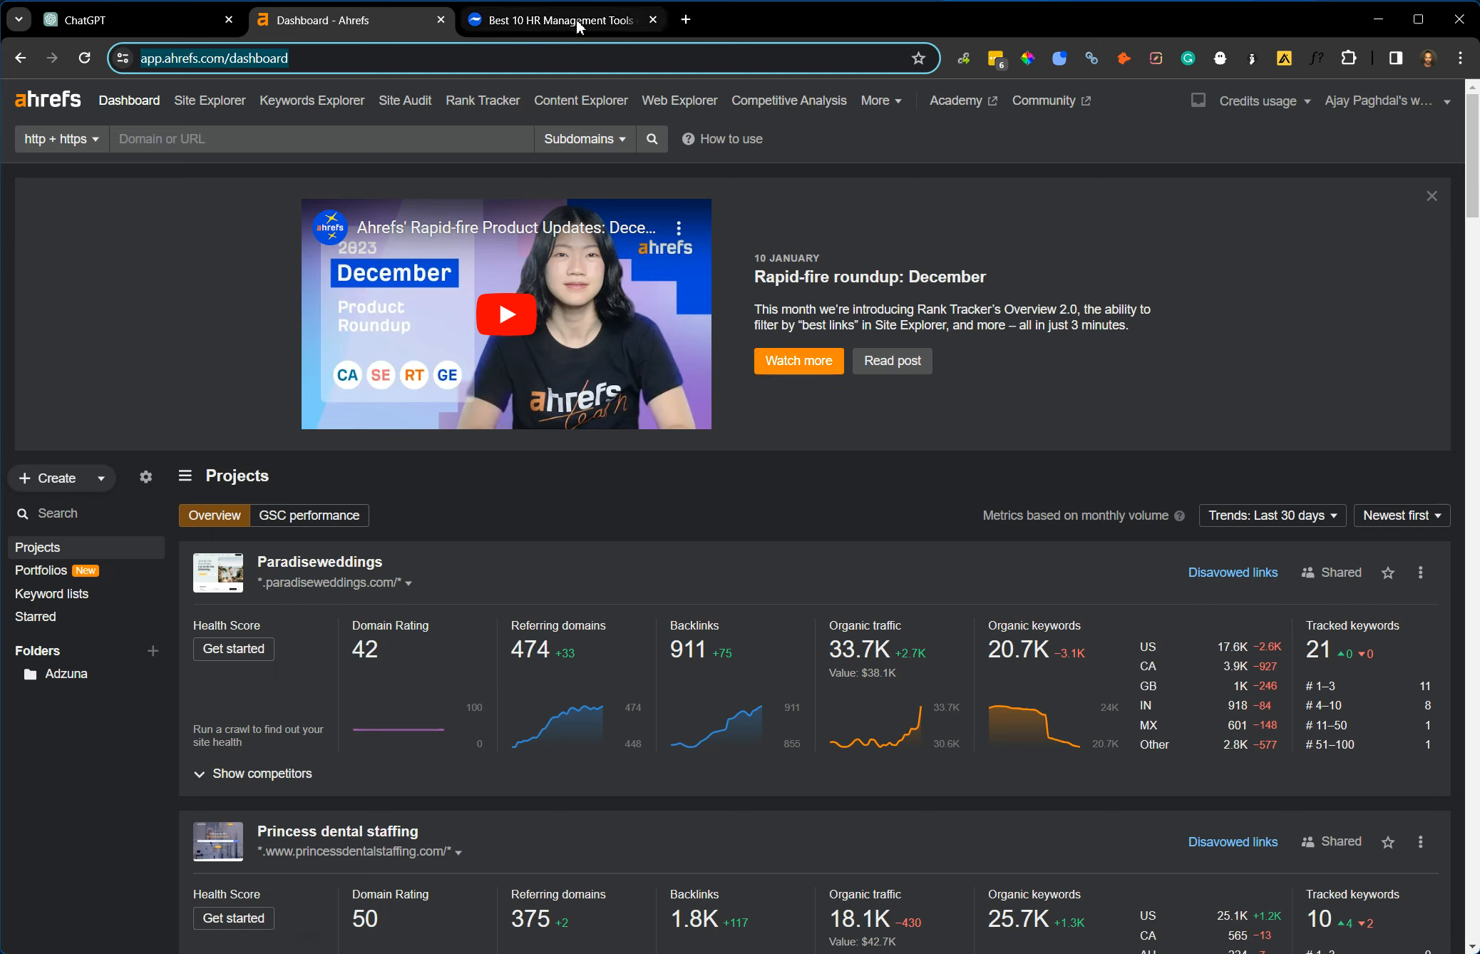
pyautogui.click(605, 33)
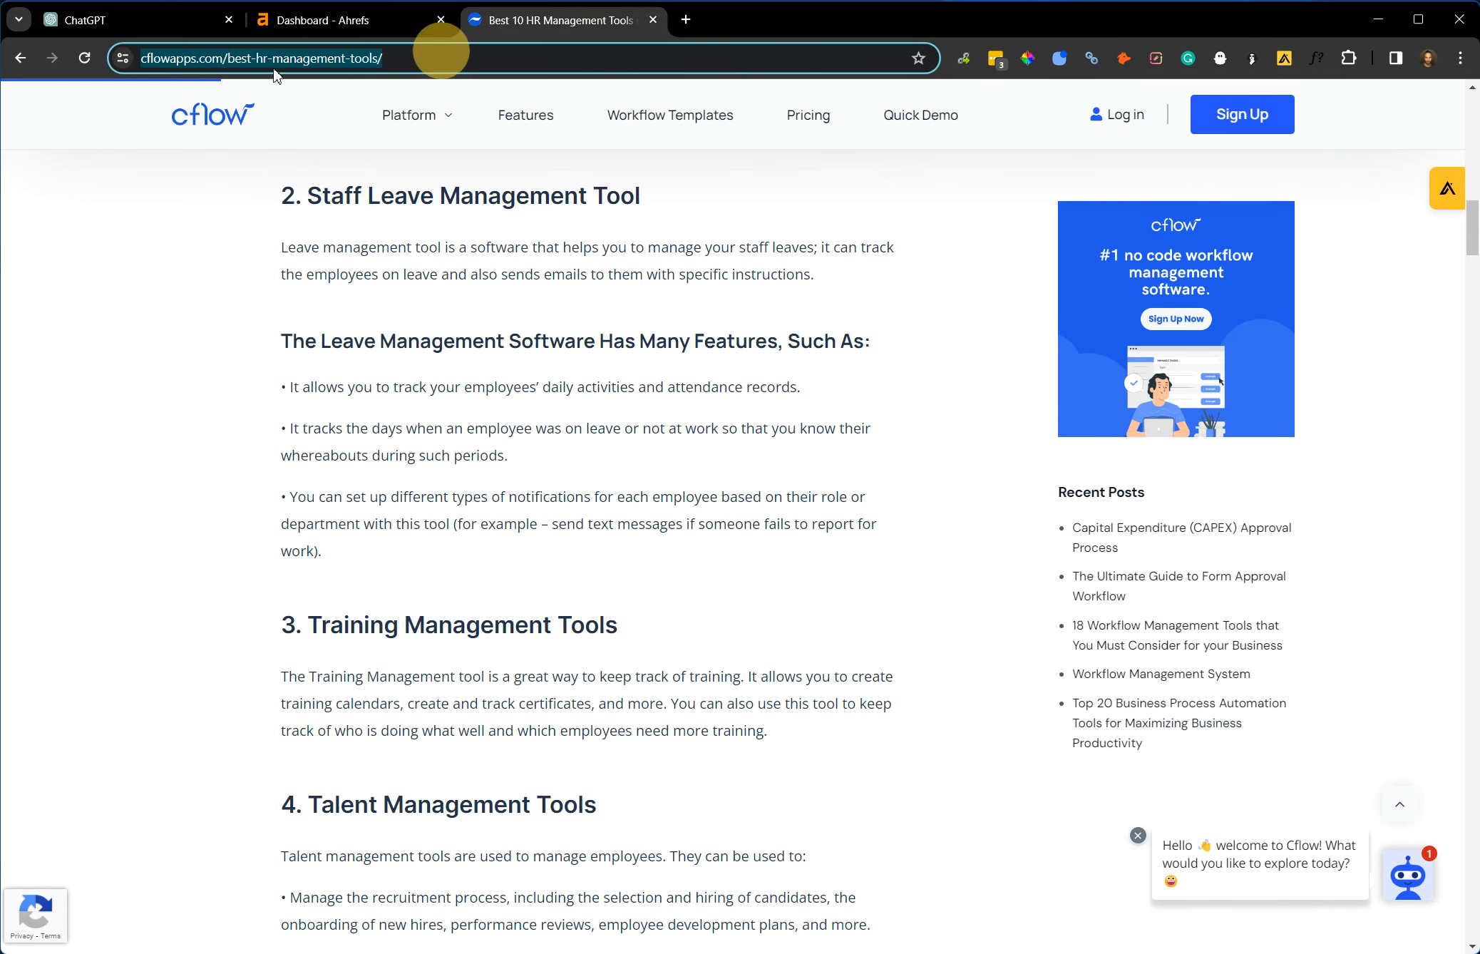
pyautogui.click(235, 127)
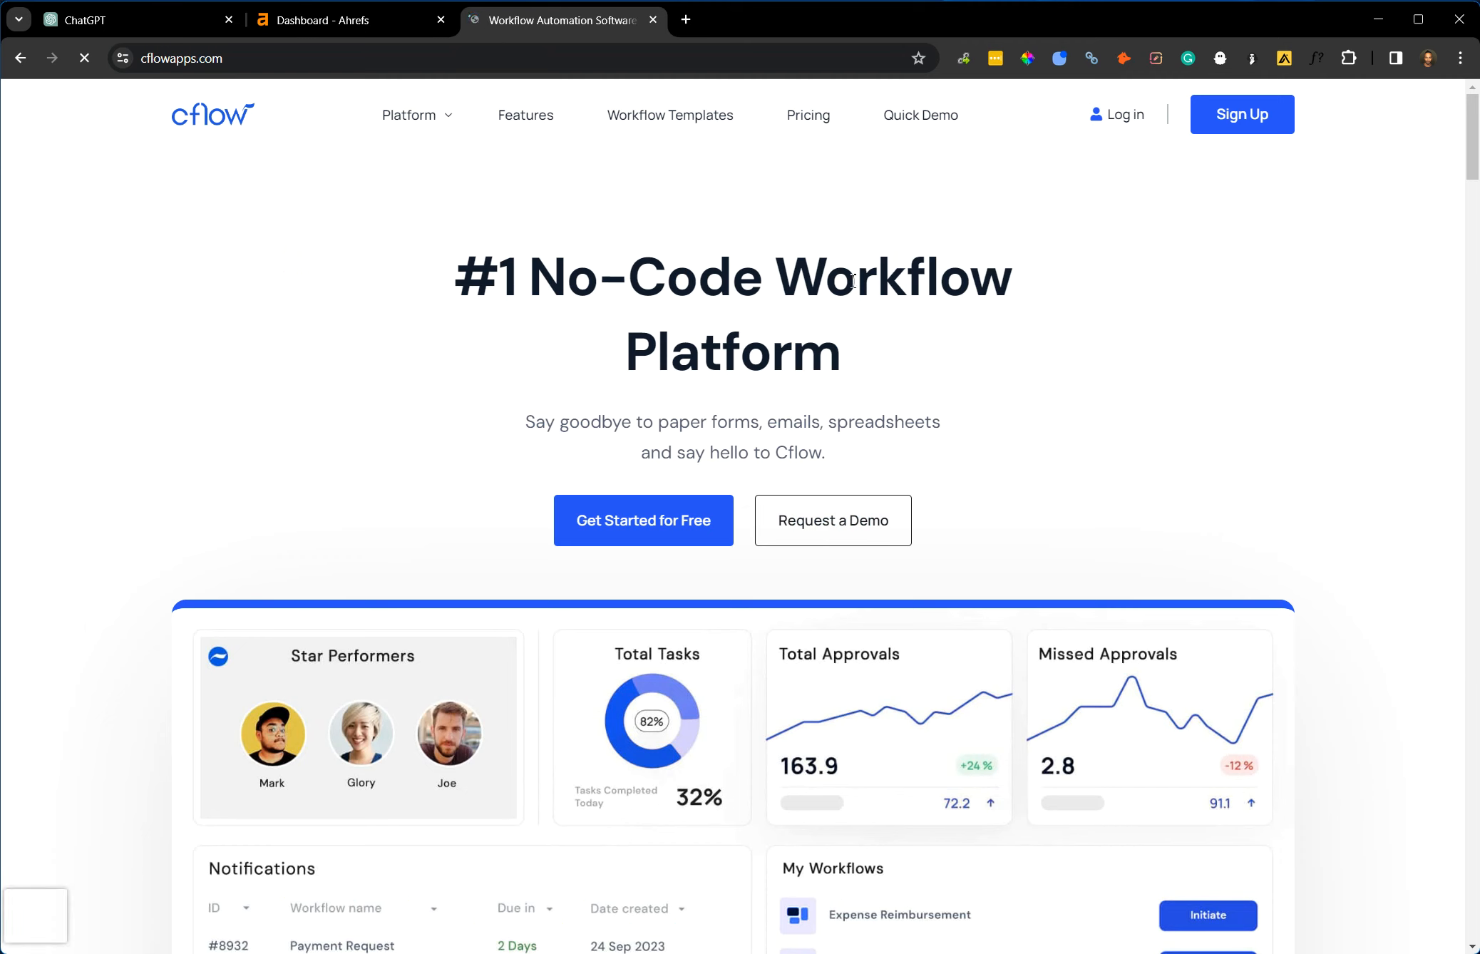
pyautogui.moveTo(764, 279); pyautogui.dragTo(871, 340)
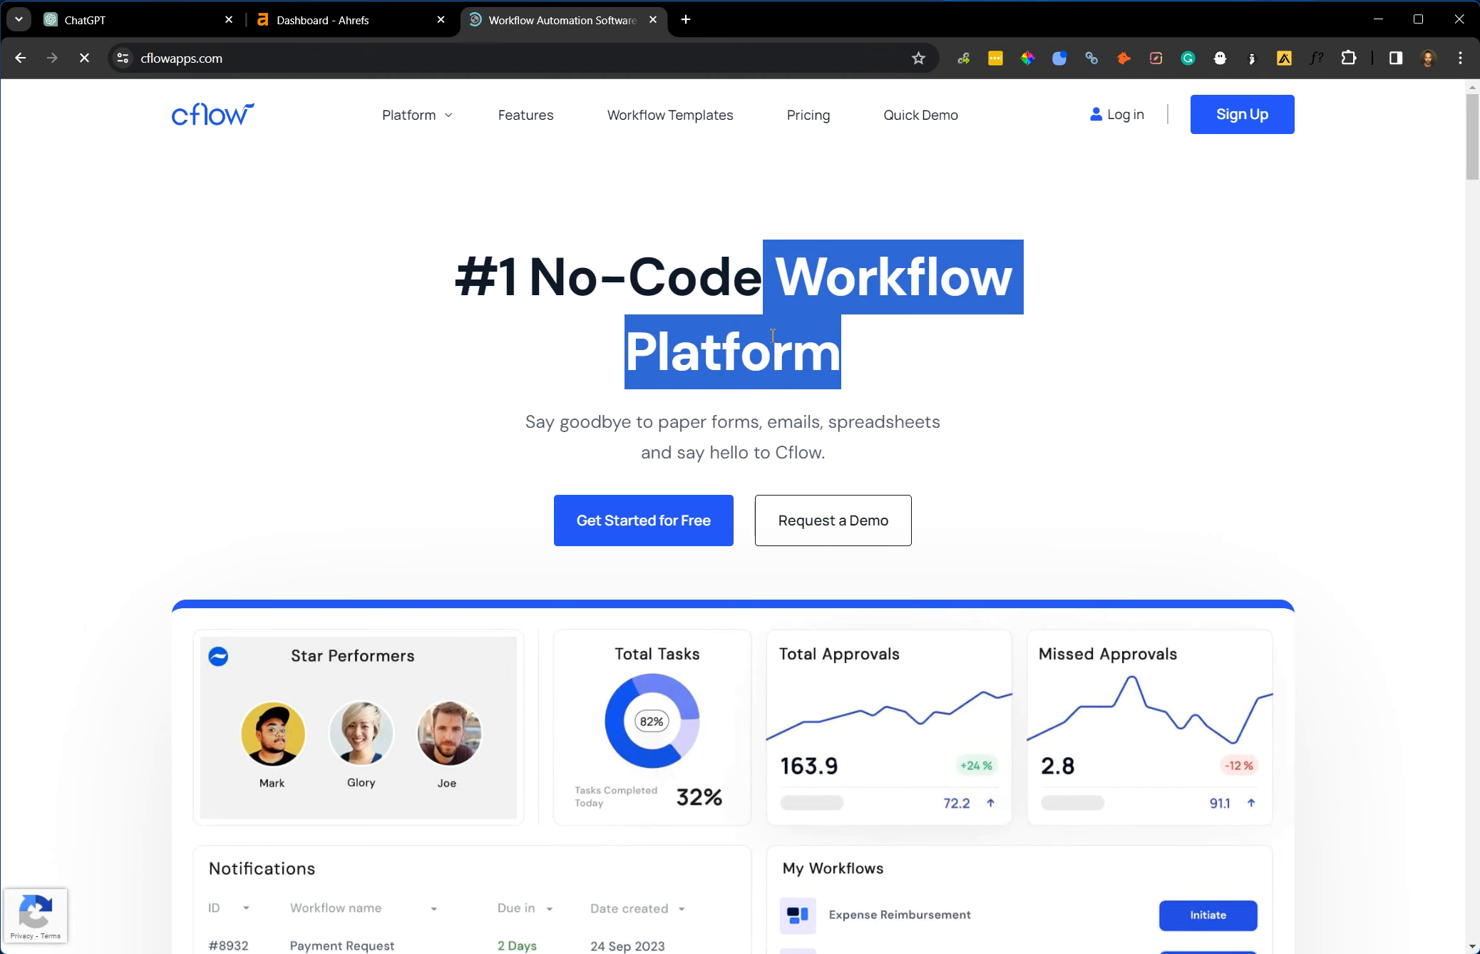
pyautogui.click(745, 350)
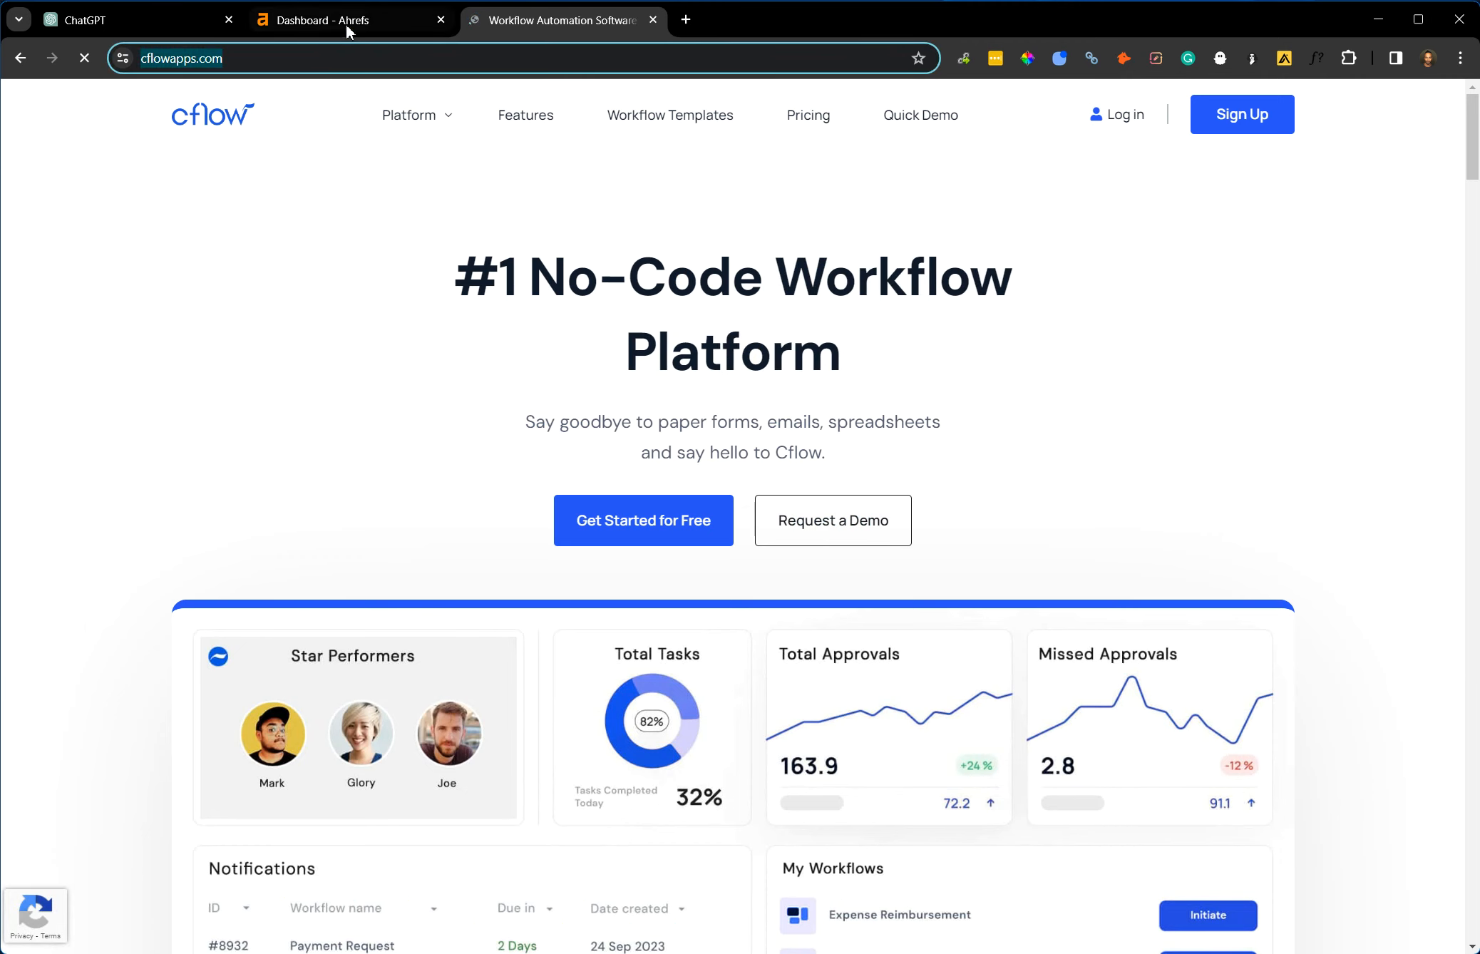
pyautogui.click(350, 20)
pyautogui.click(320, 139)
pyautogui.write('www.cflowapps.com/')
pyautogui.press('Return')
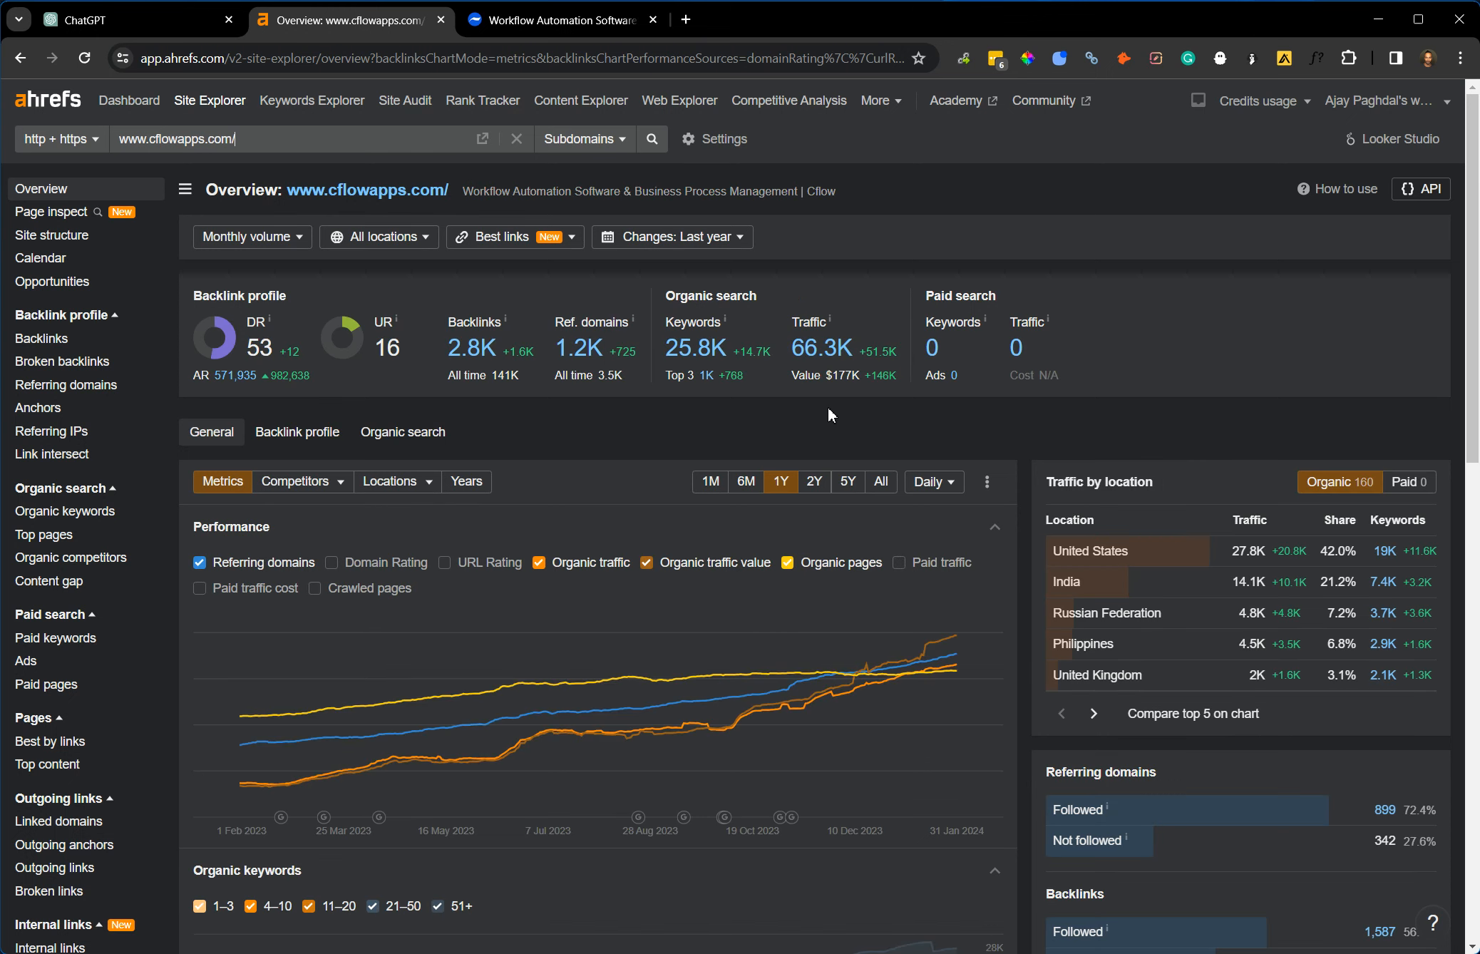
# Review the domain overview down to its top organic competitors and open the full Organic competitors report.
pyautogui.scroll(-10, 751, 406)
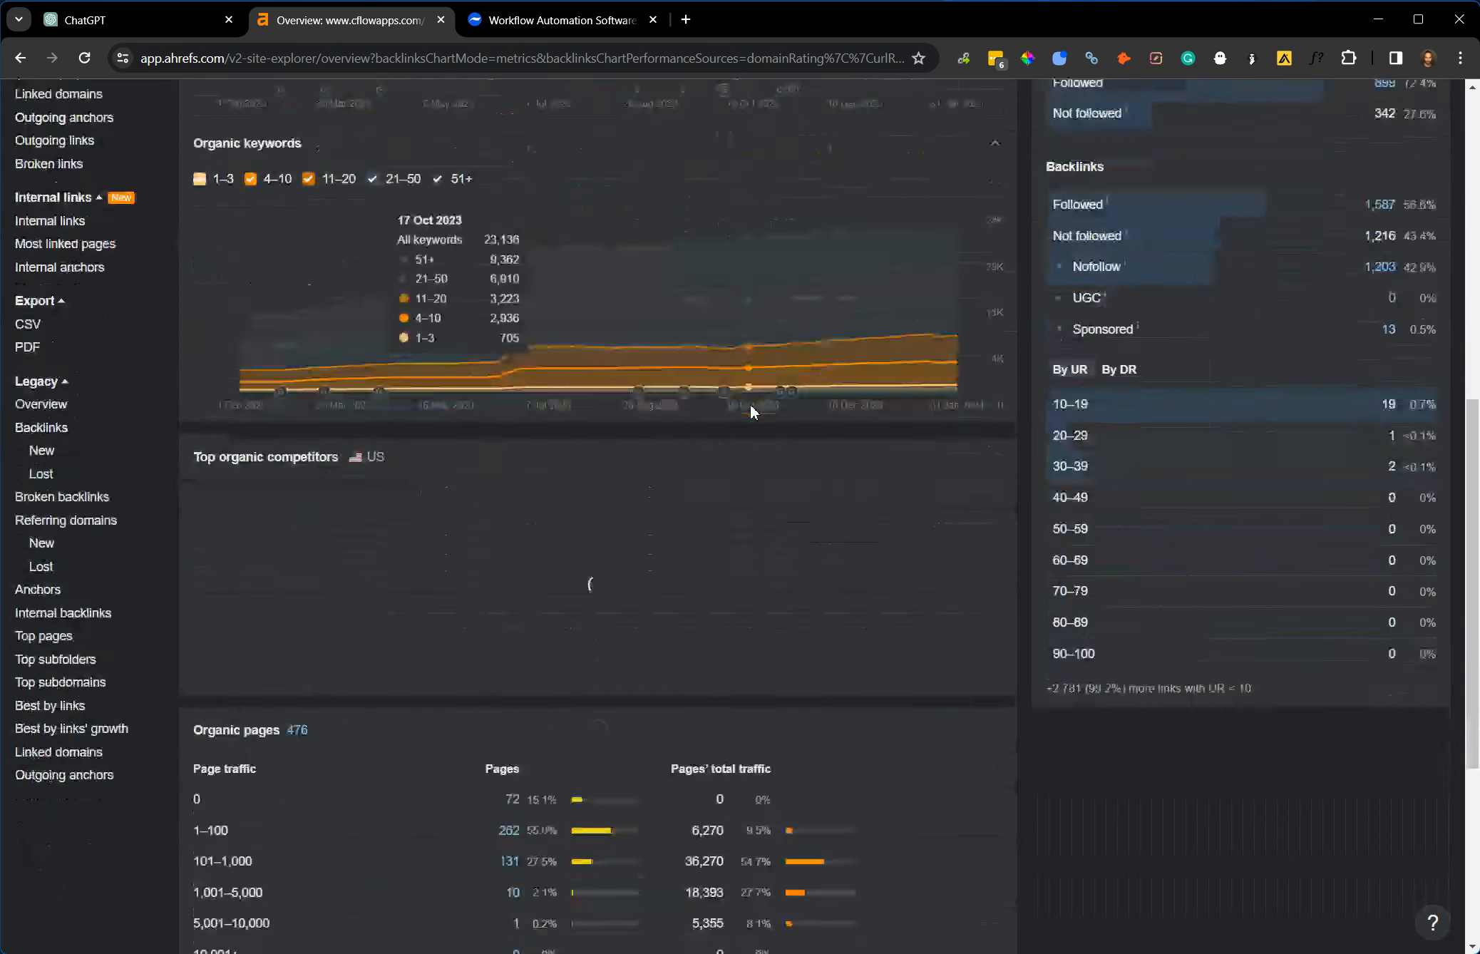
pyautogui.scroll(5, 732, 412)
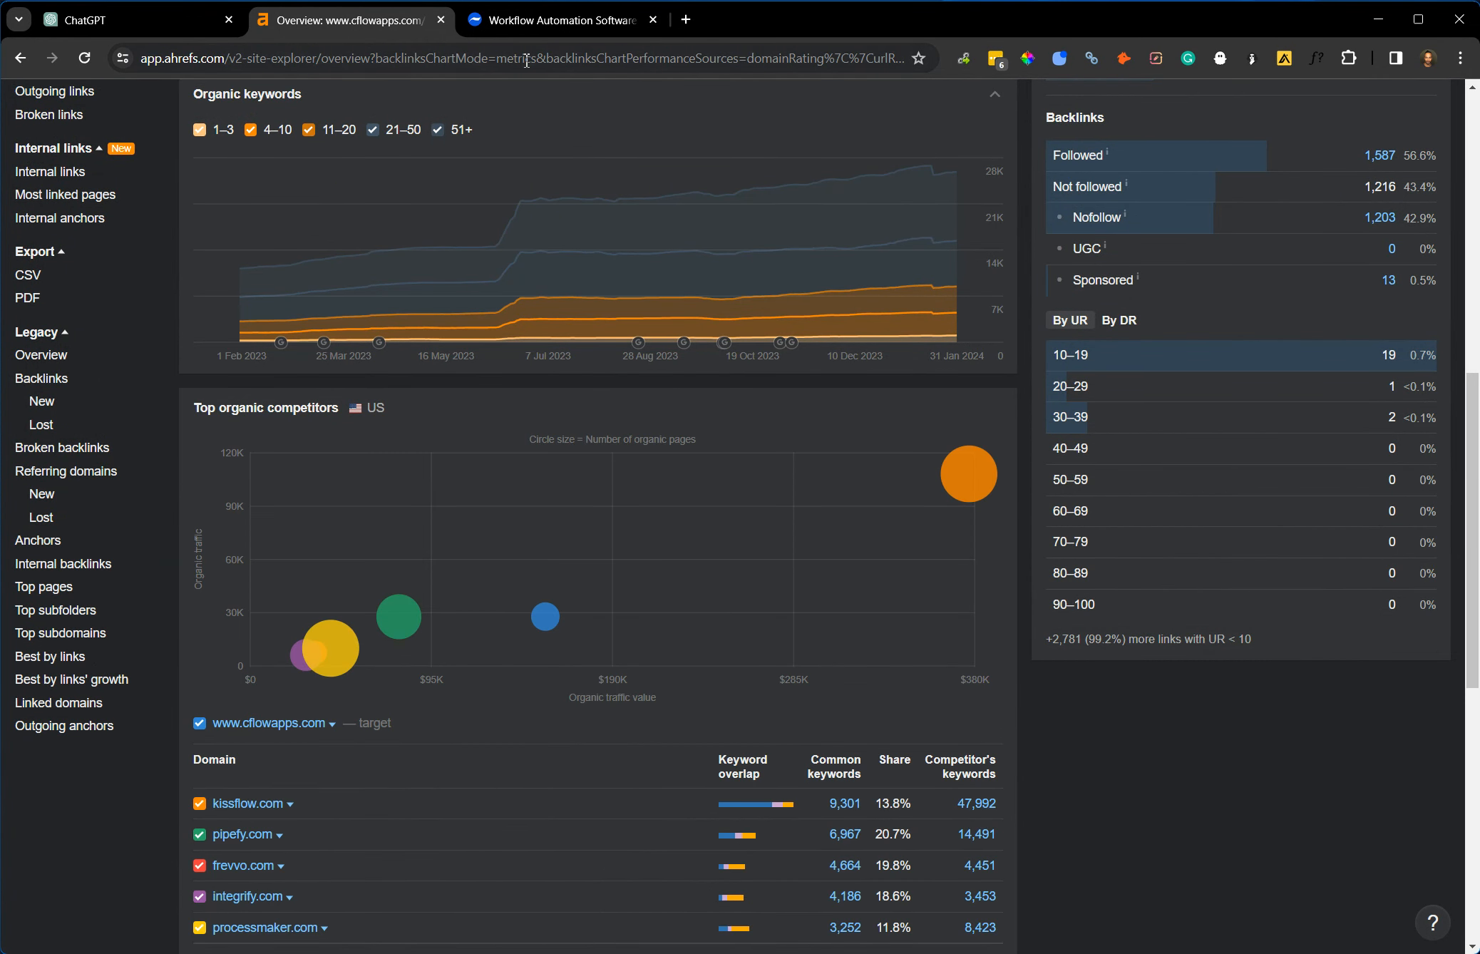
pyautogui.moveTo(340, 643)
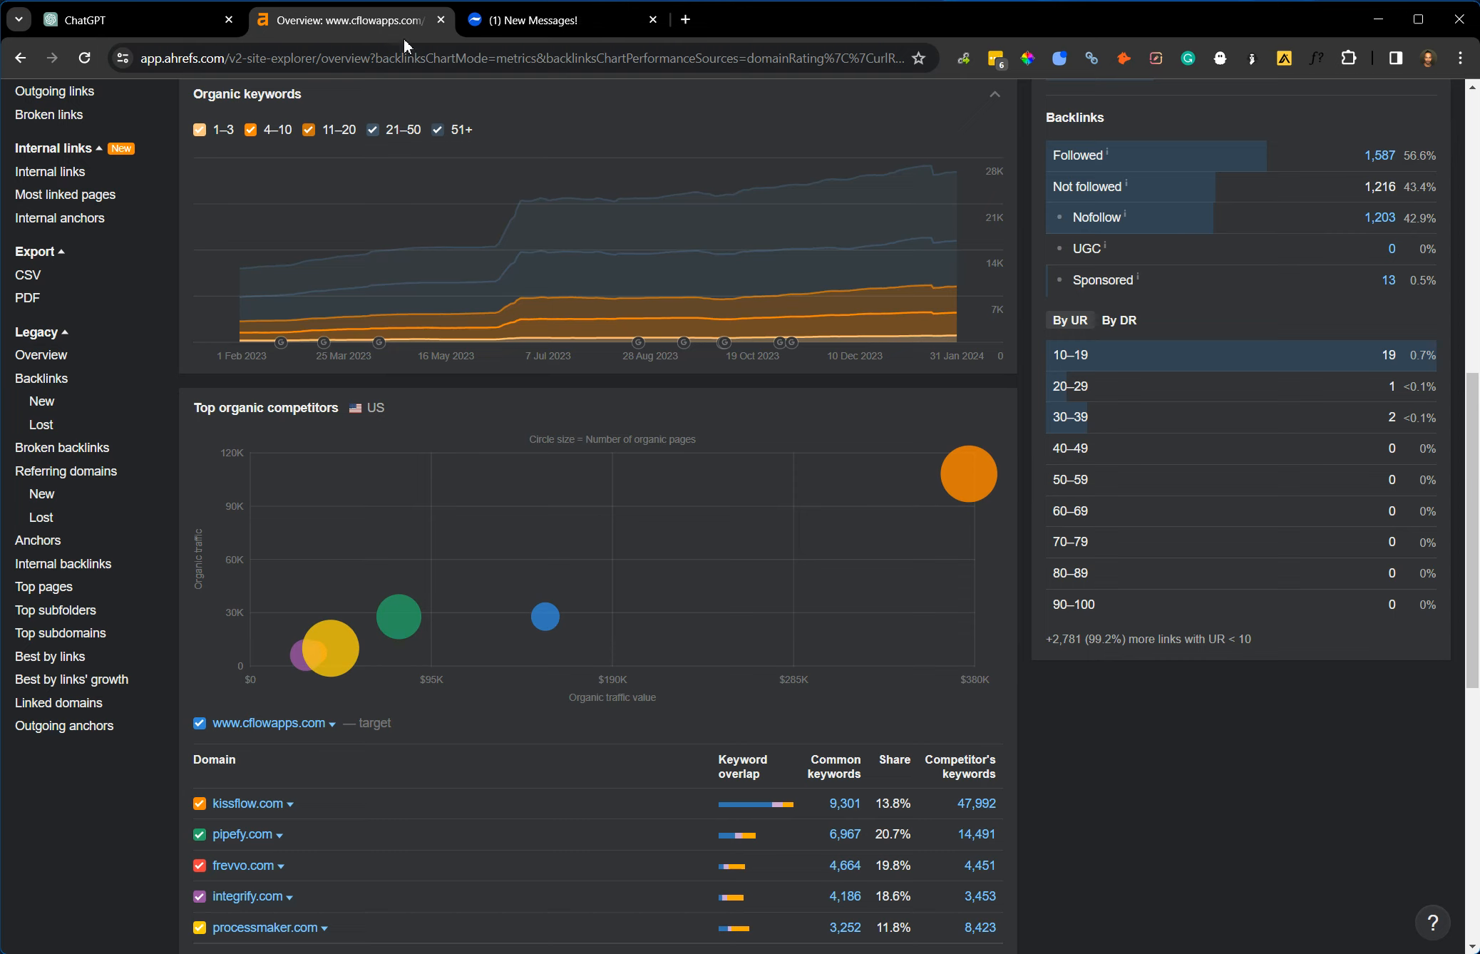
pyautogui.moveTo(408, 618)
pyautogui.scroll(-6, 403, 714)
pyautogui.click(257, 520)
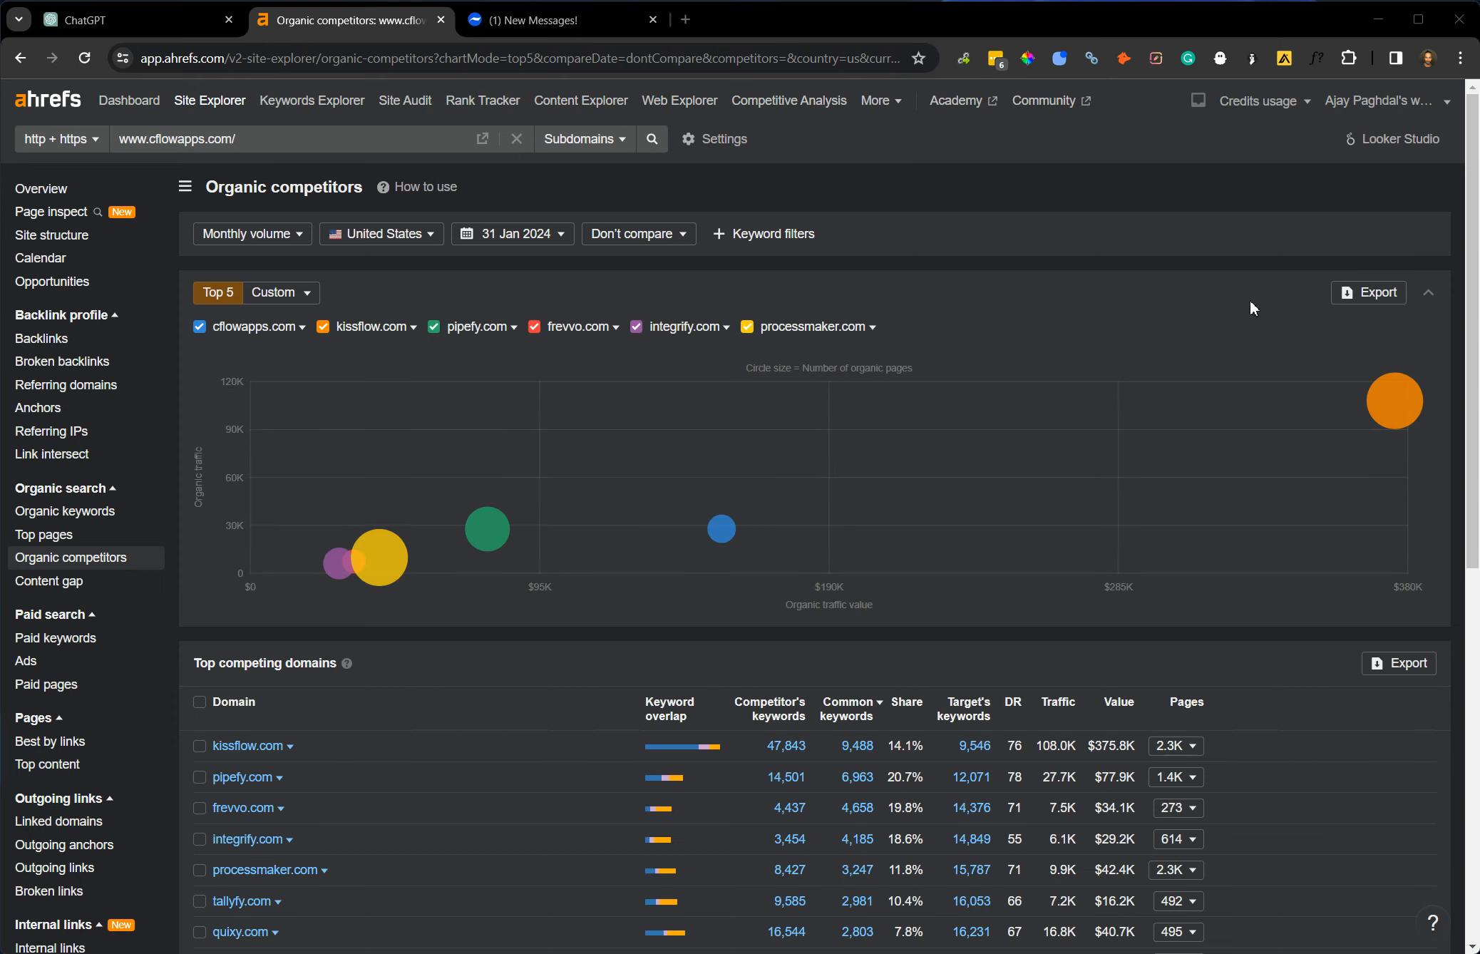
# Export the organic competitors to CSV with all 20 rows in the UTF-16 format for Excel.
pyautogui.click(1367, 291)
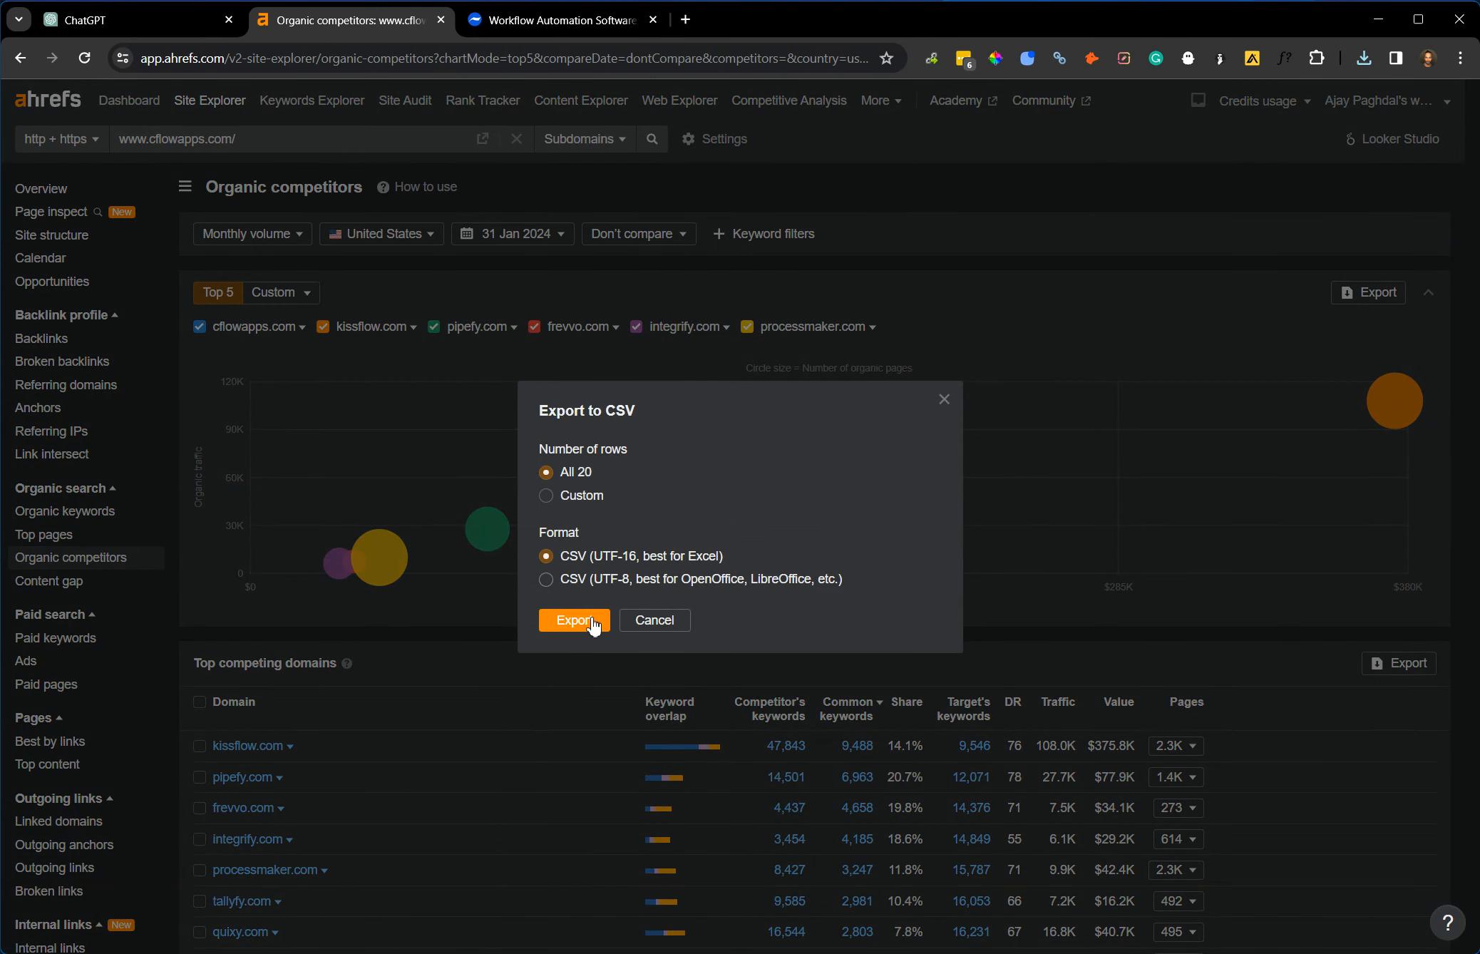
pyautogui.click(591, 621)
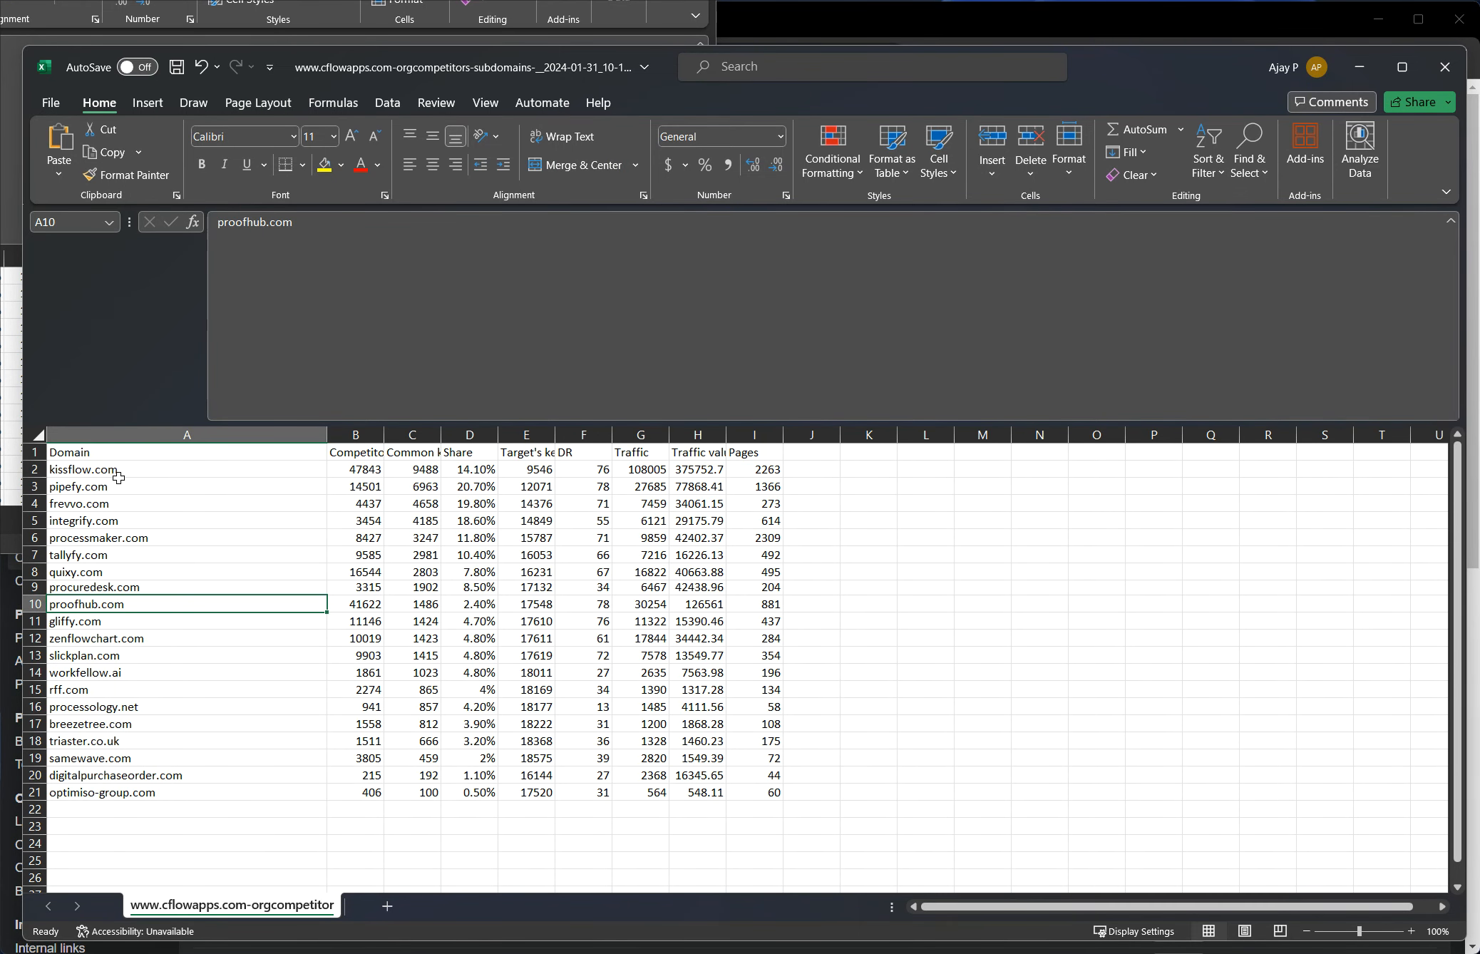
# Examine the competitor domains listed in column A of the exported Excel spreadsheet.
pyautogui.moveTo(119, 478); pyautogui.dragTo(144, 634)
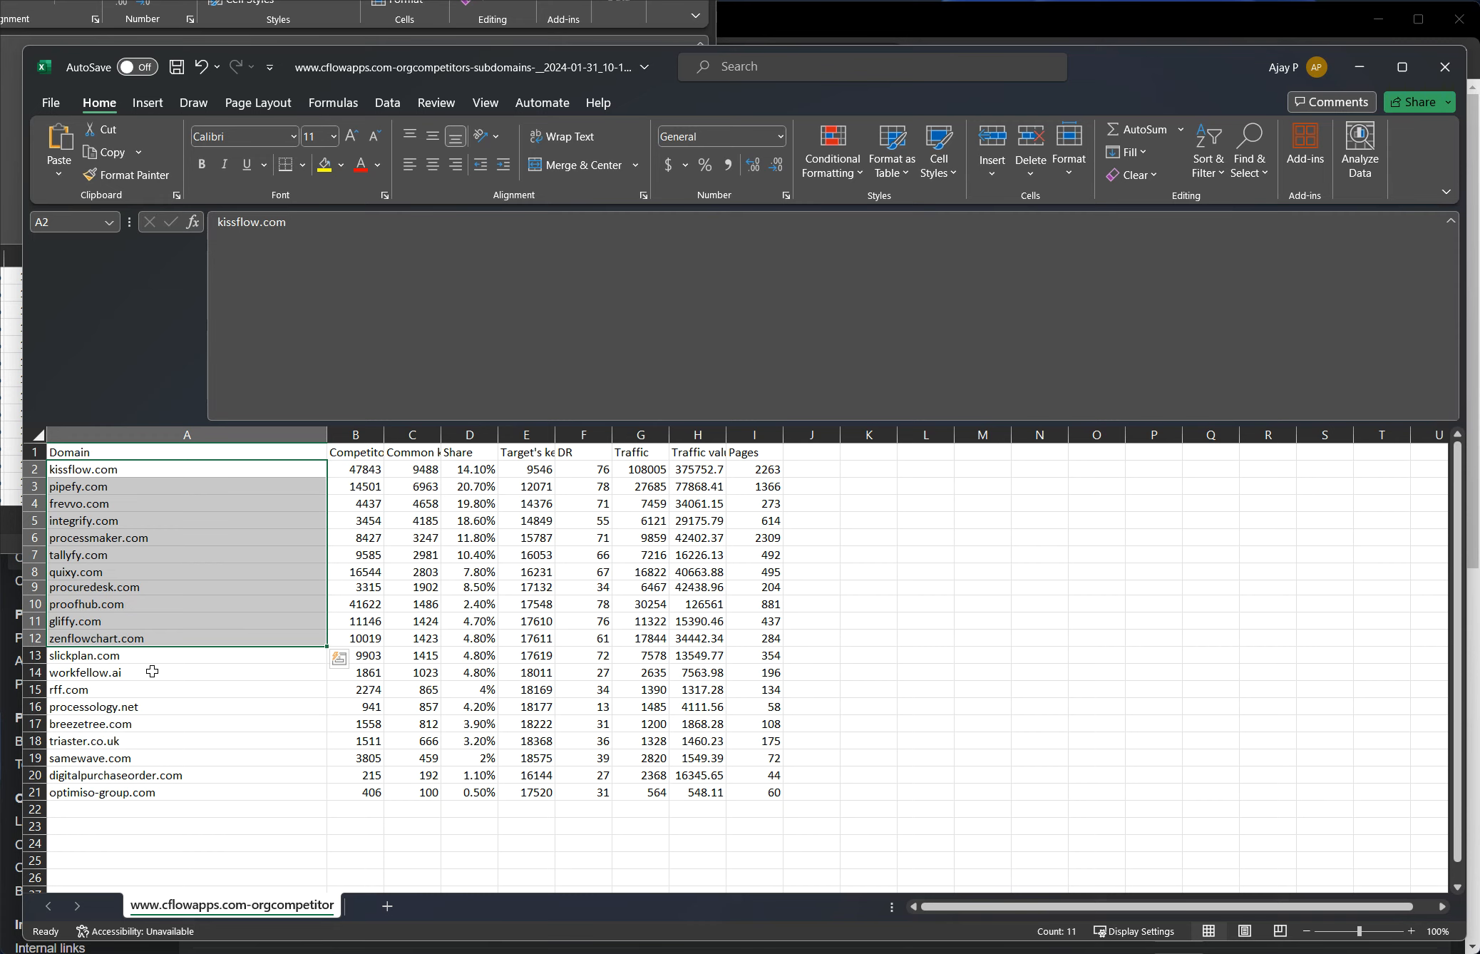
pyautogui.click(149, 622)
pyautogui.click(147, 637)
pyautogui.click(151, 540)
pyautogui.click(156, 520)
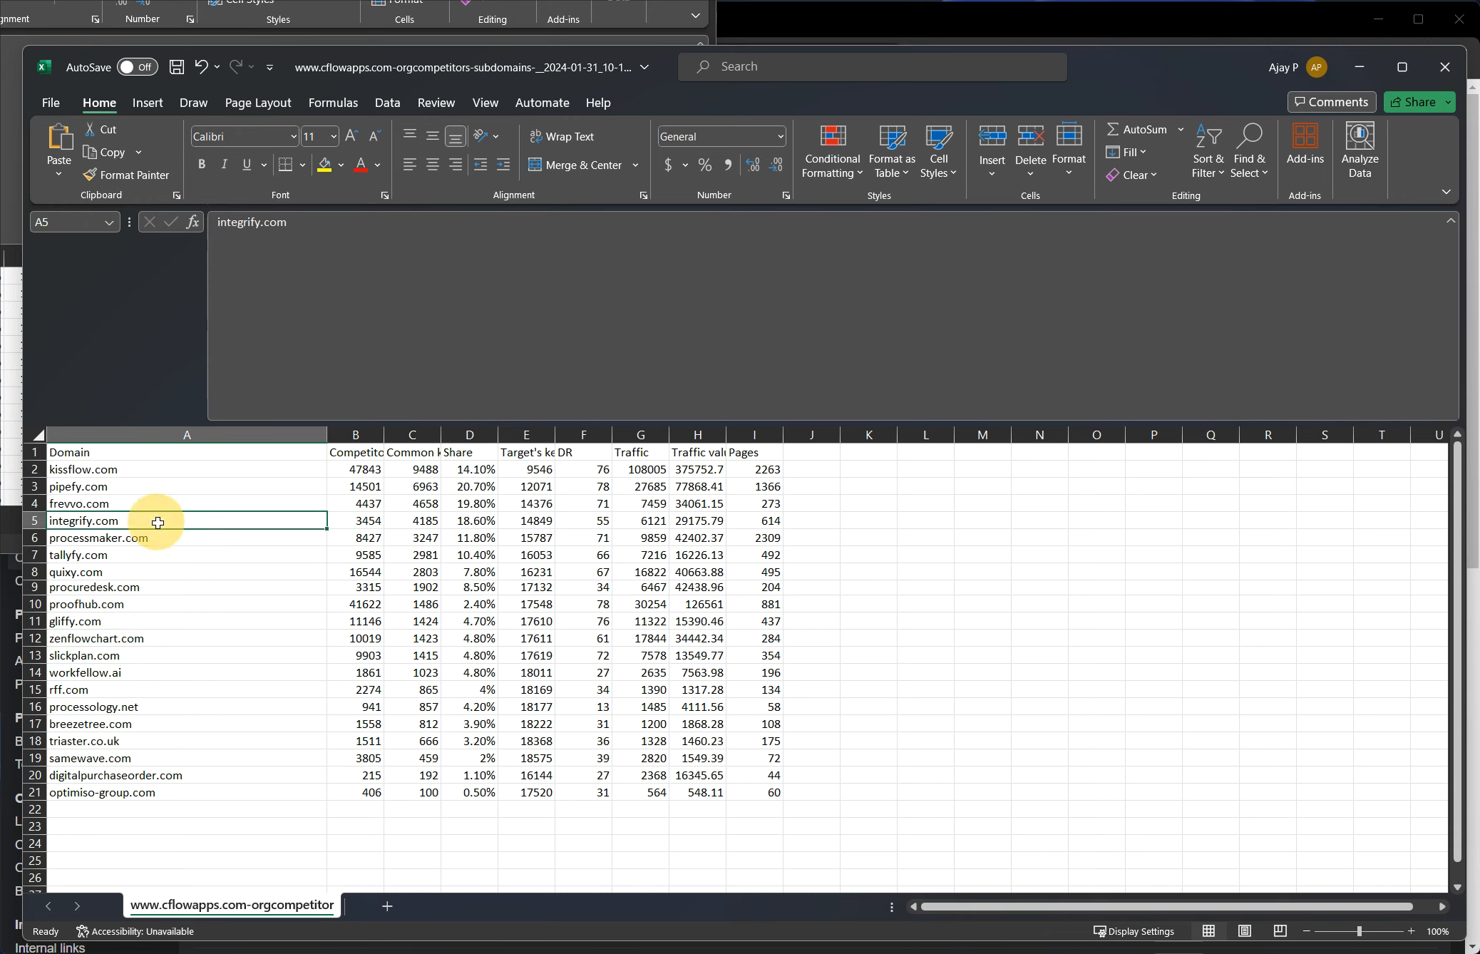
pyautogui.click(167, 470)
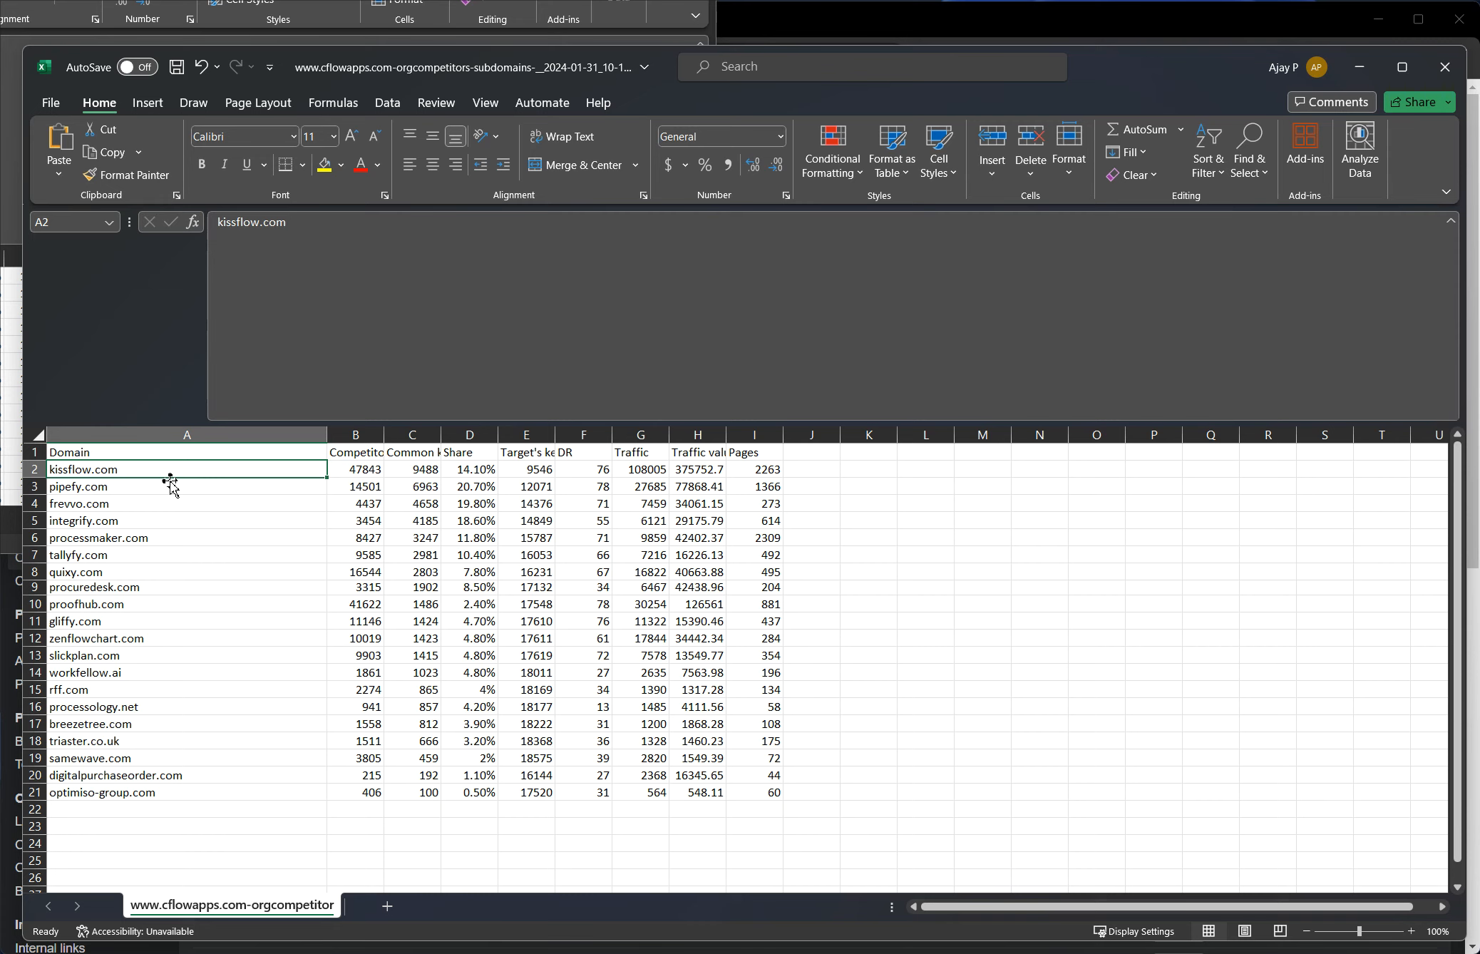
# Copy the competitor domains kissflow.com through rff.com from cells A2:A15 into a Notepad note.
pyautogui.moveTo(175, 471); pyautogui.dragTo(225, 688)
pyautogui.hotkey('ctrl', 'c')
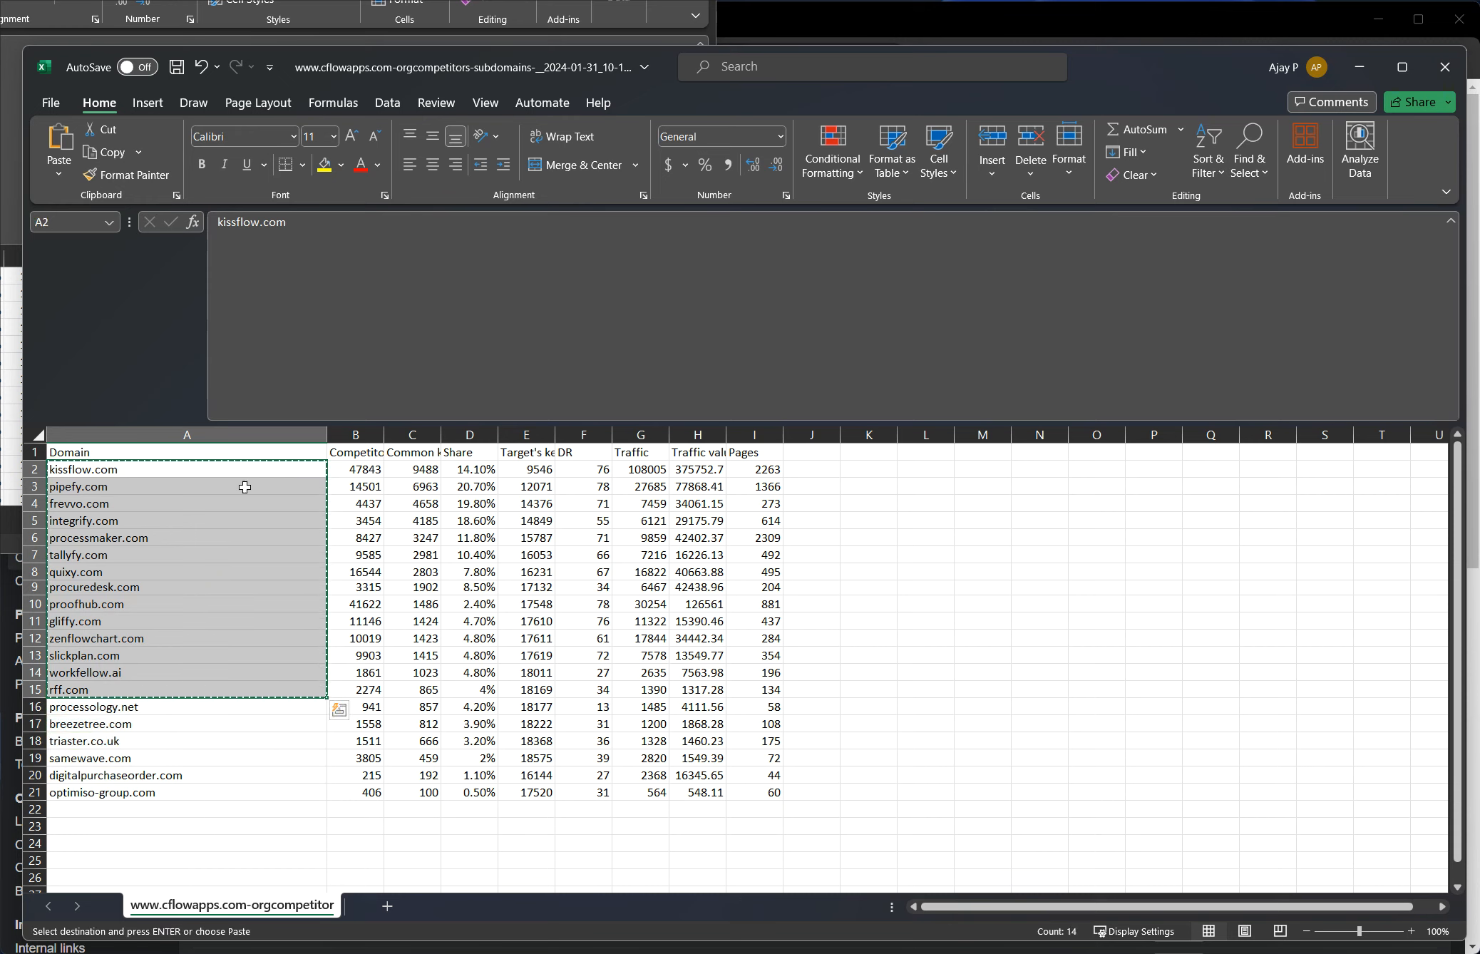
pyautogui.moveTo(1118, 59); pyautogui.dragTo(1090, 156)
pyautogui.click(902, 60)
pyautogui.click(117, 25)
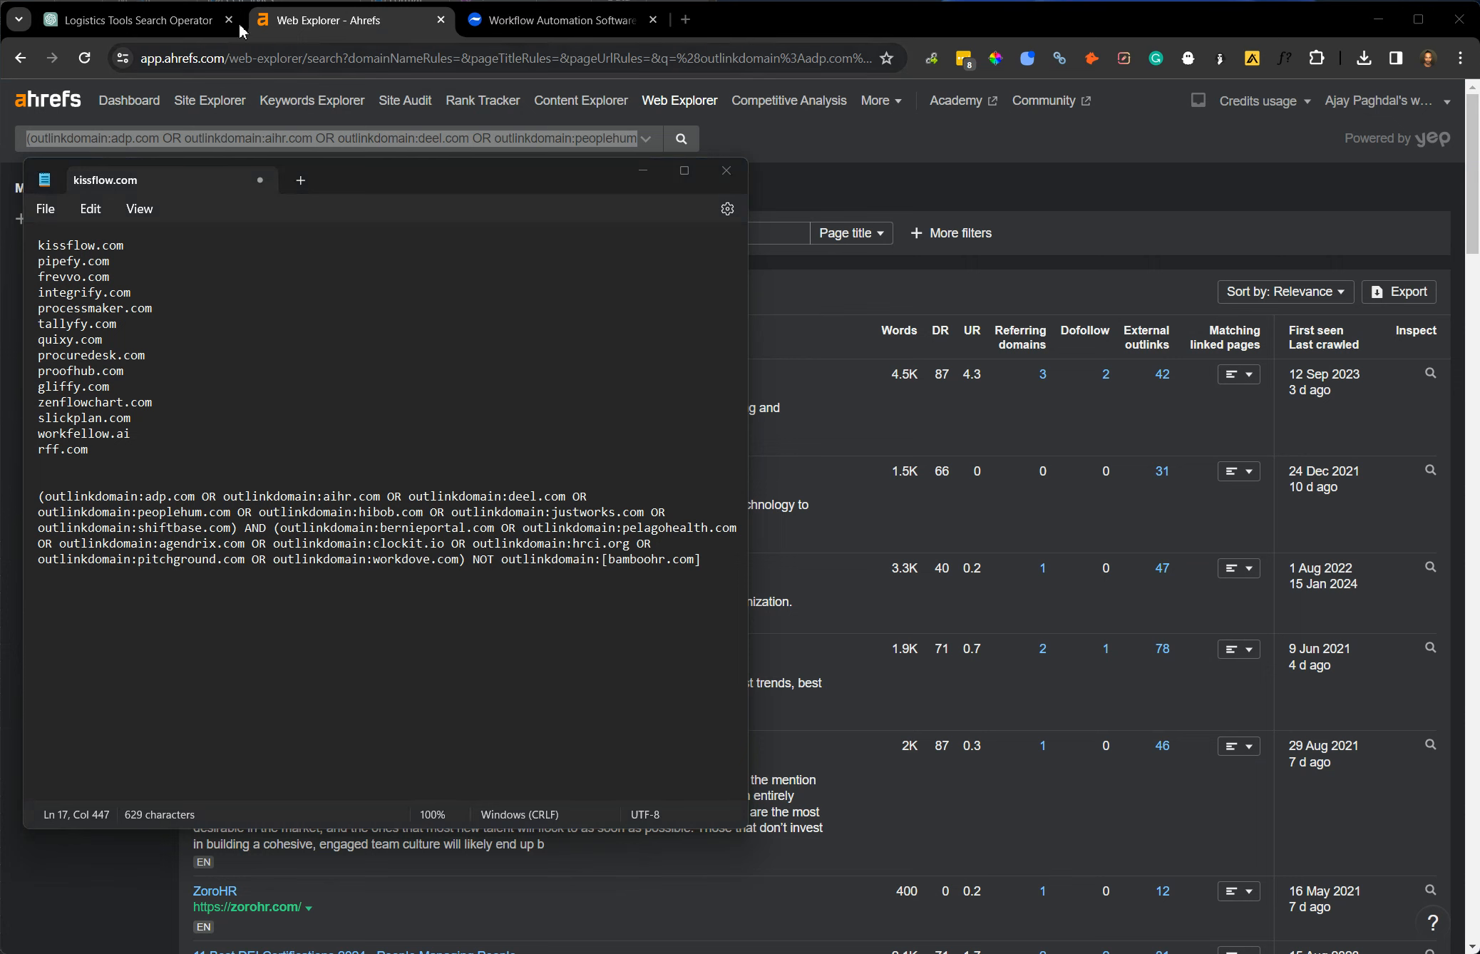
# Look over the combined outlinkdomain search operator below the domain list in the note.
pyautogui.moveTo(702, 561); pyautogui.dragTo(33, 495)
pyautogui.click(44, 500)
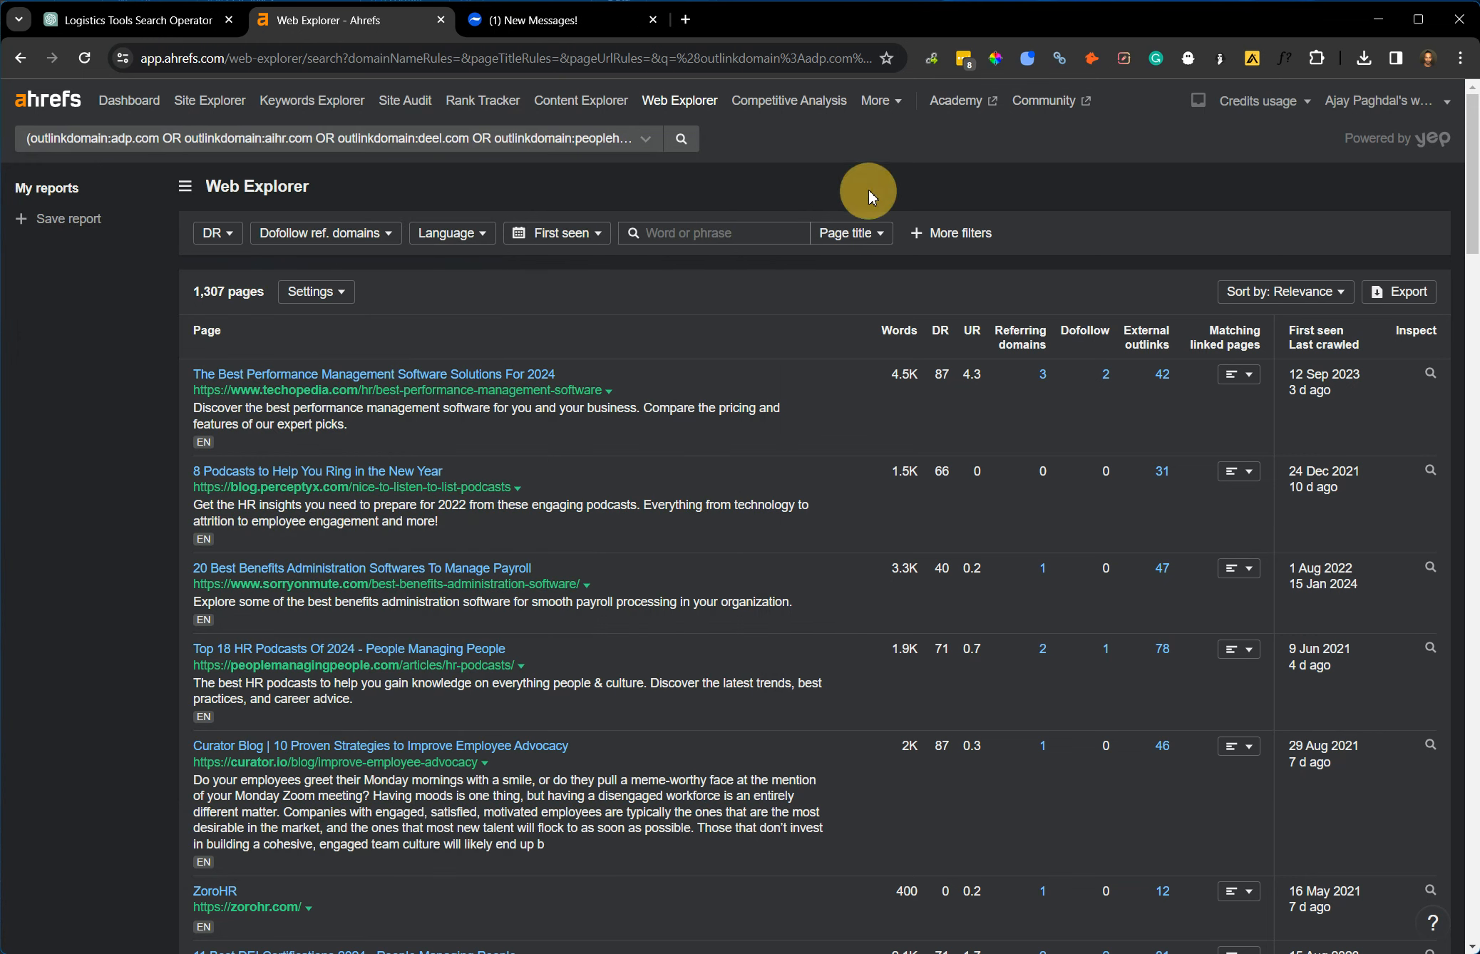
pyautogui.click(870, 197)
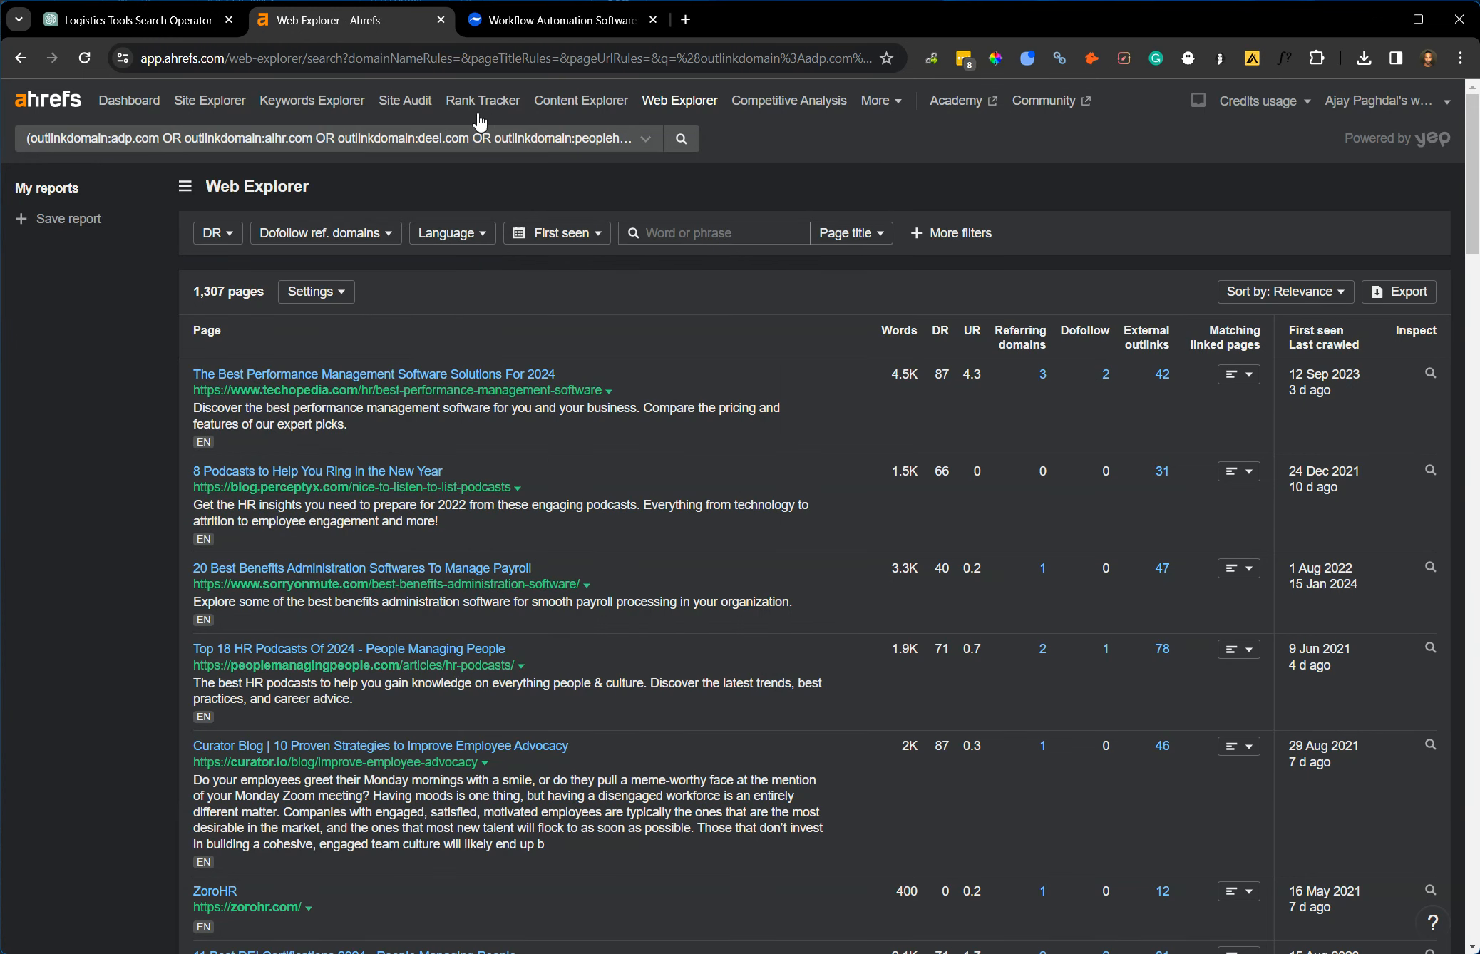
# Start a new search in Ahrefs Web Explorer and view its list of available search operators.
pyautogui.click(684, 102)
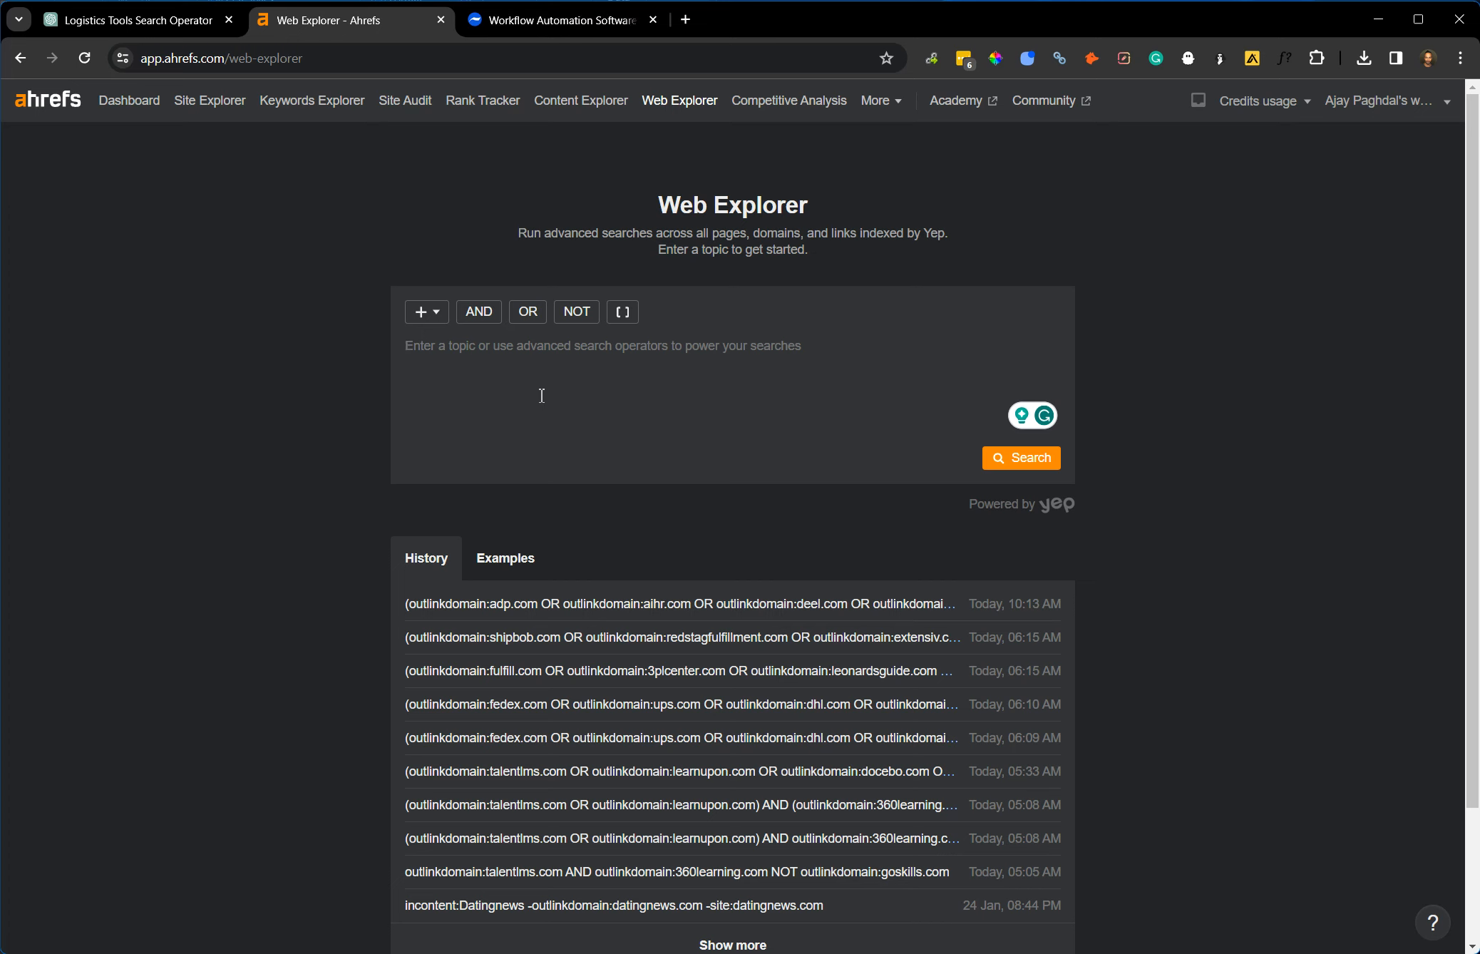
pyautogui.click(425, 314)
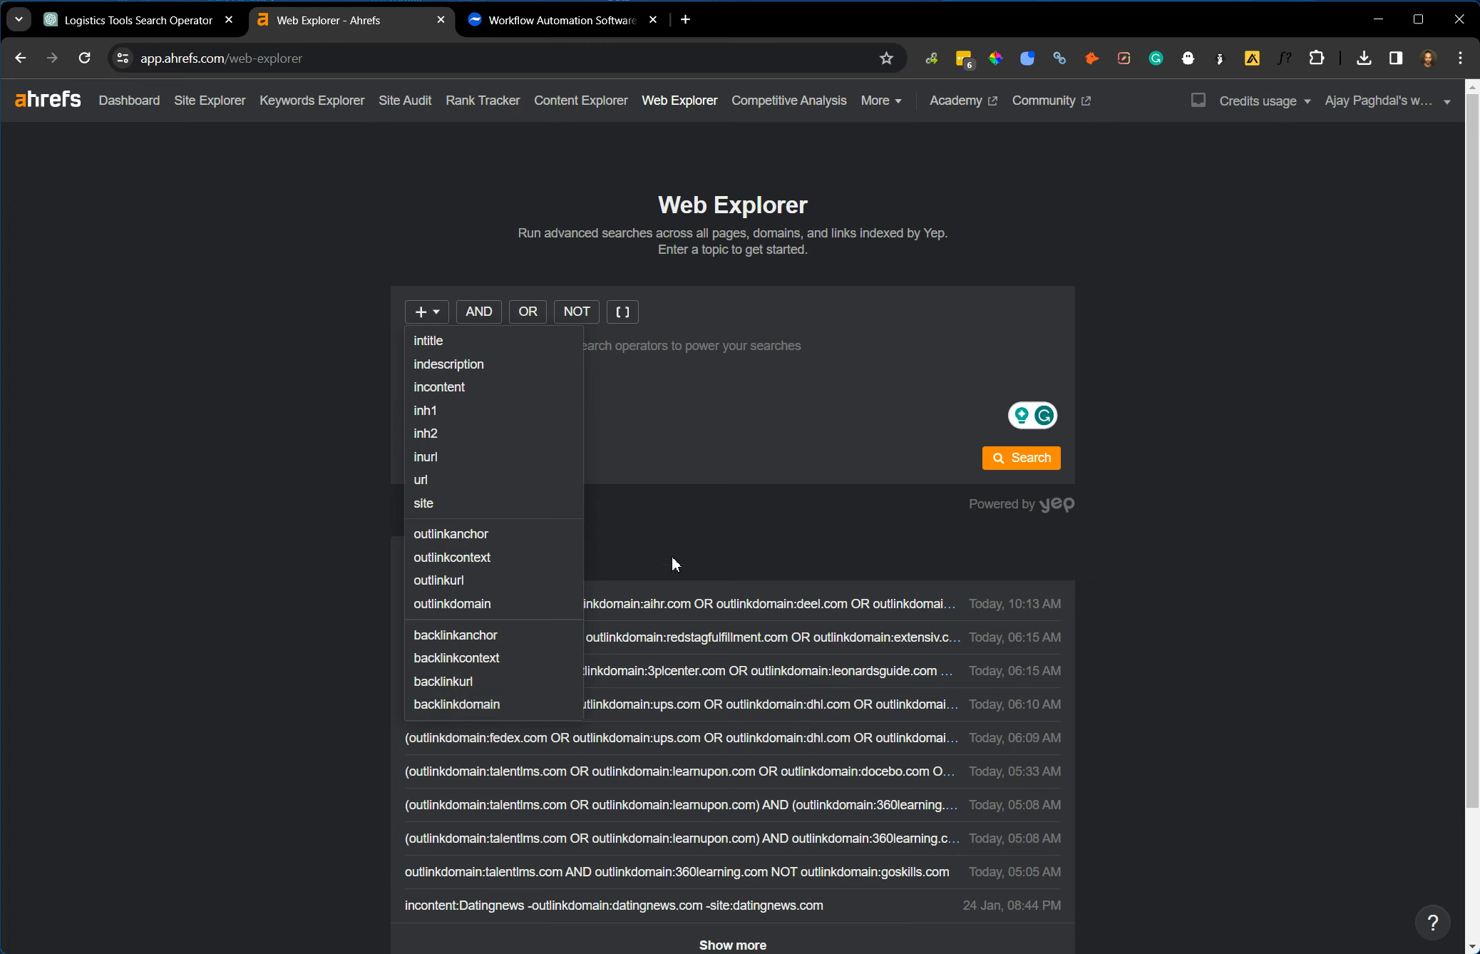
pyautogui.click(350, 439)
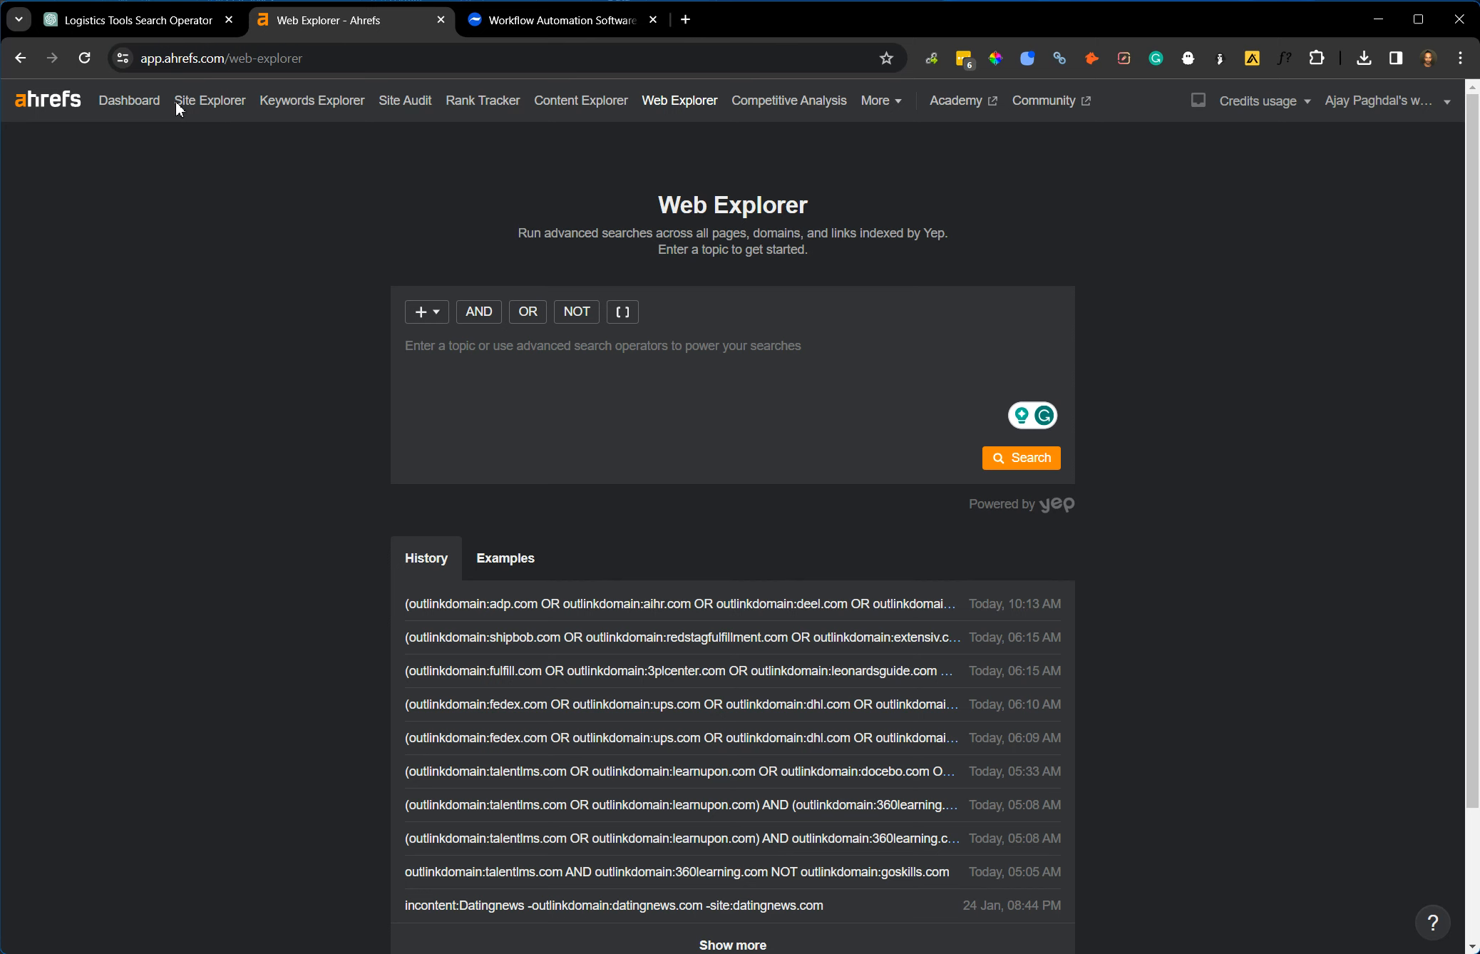
# Bring the note up over the ChatGPT conversation, highlight the first "outlinkdomain:" operator and enlarge the text to 150%.
pyautogui.click(163, 18)
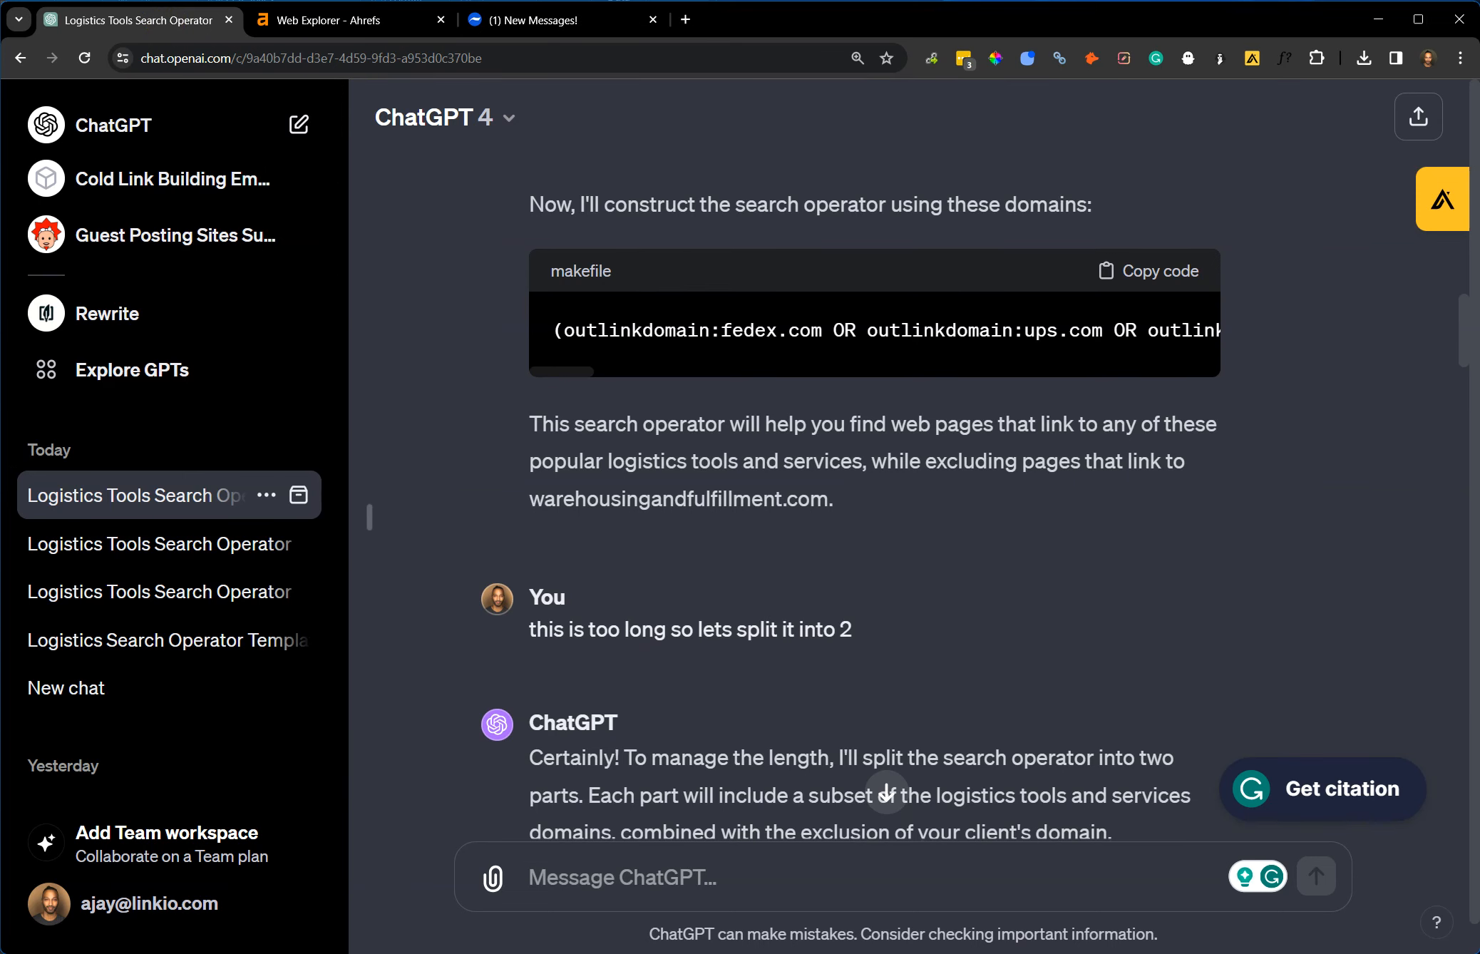
pyautogui.hotkey('alt', 'Tab')
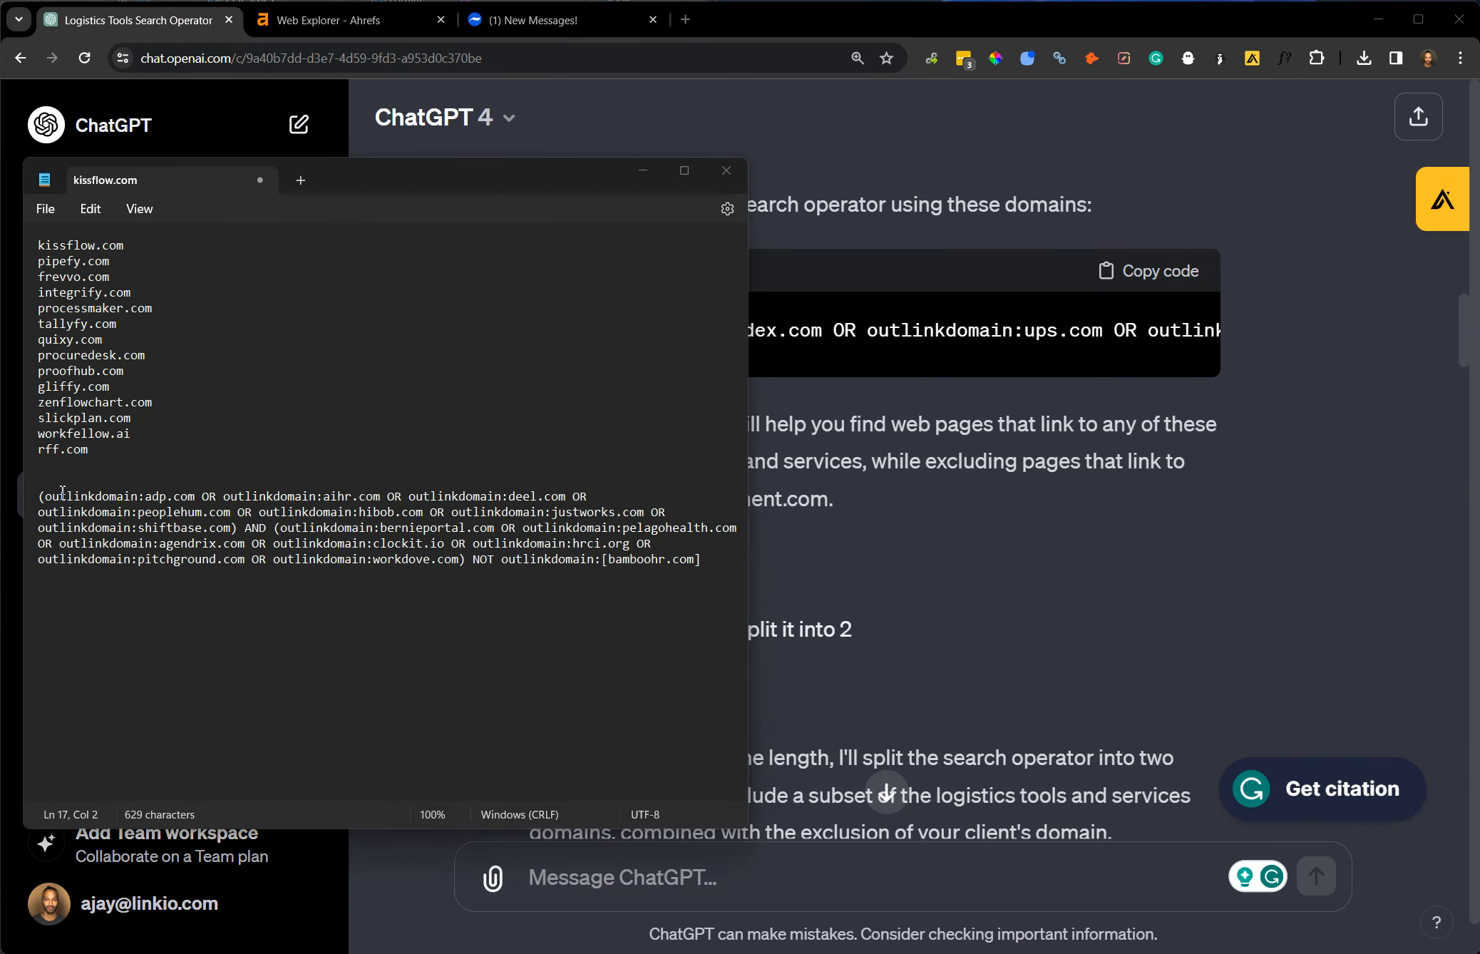
pyautogui.moveTo(44, 496); pyautogui.dragTo(146, 497)
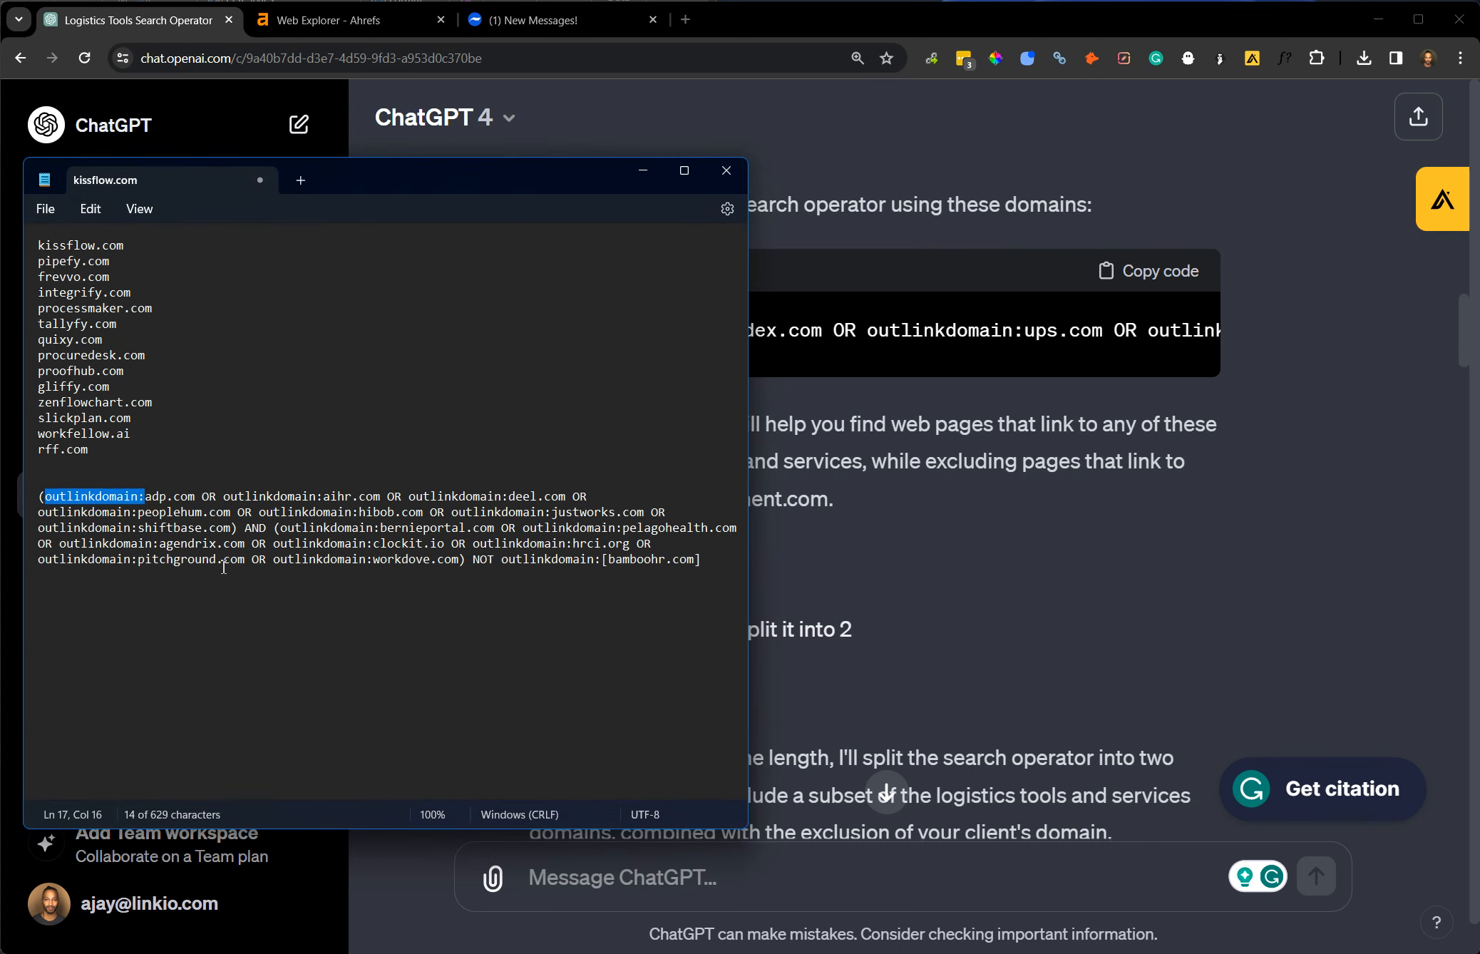
pyautogui.keyDown('ctrl'); pyautogui.scroll(4, 223, 567); pyautogui.keyUp('ctrl')
pyautogui.moveTo(423, 185); pyautogui.dragTo(803, 67)
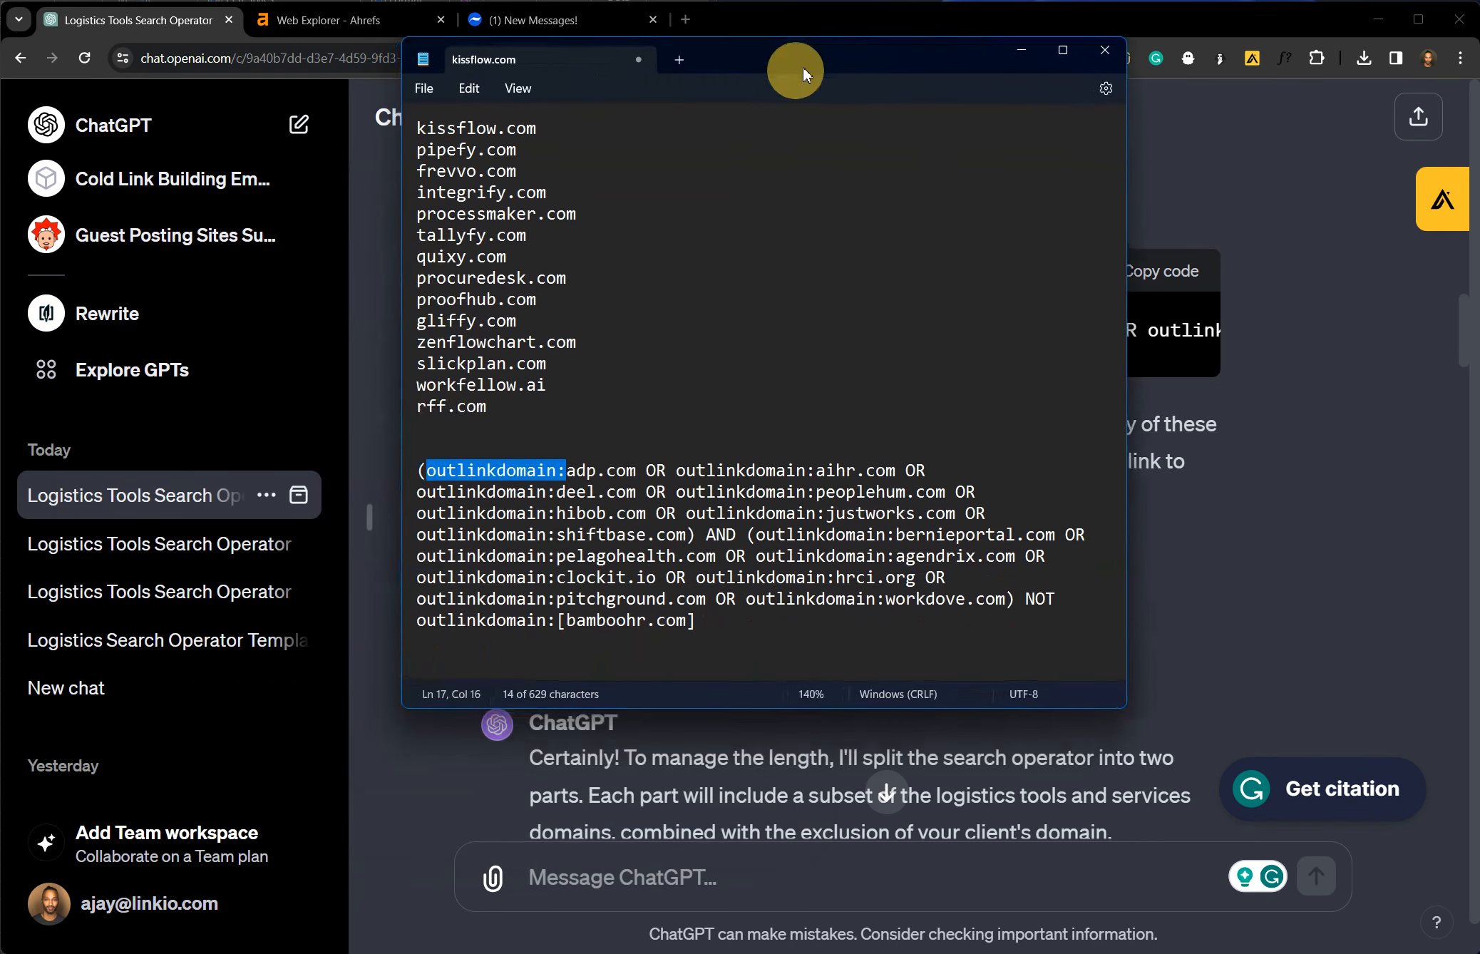
pyautogui.keyDown('ctrl'); pyautogui.scroll(1, 575, 538); pyautogui.keyUp('ctrl')
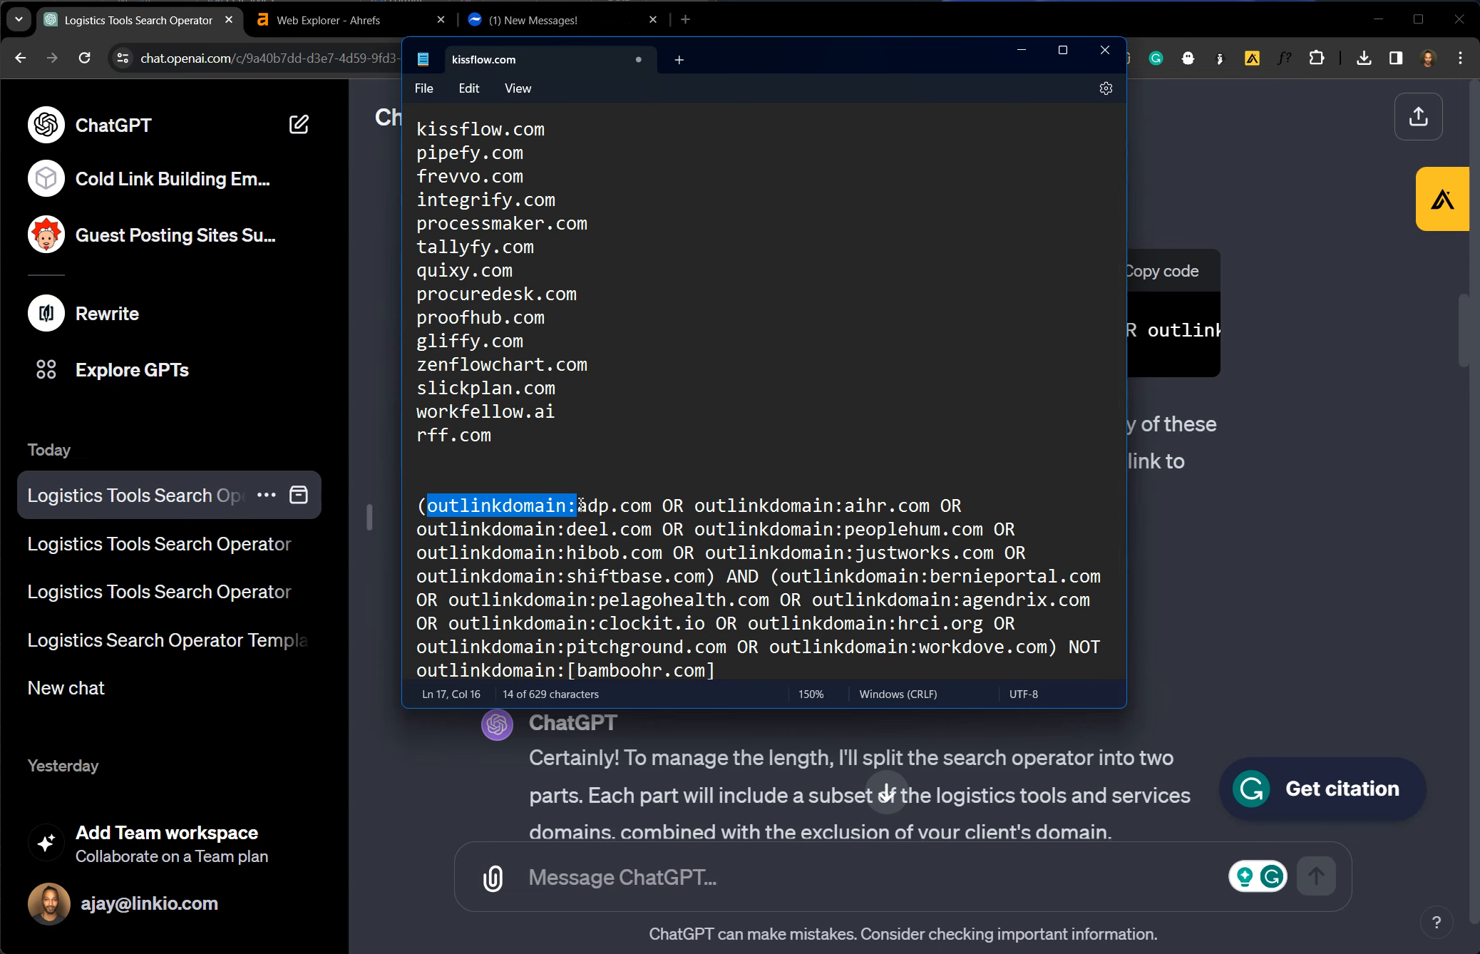
pyautogui.click(577, 497)
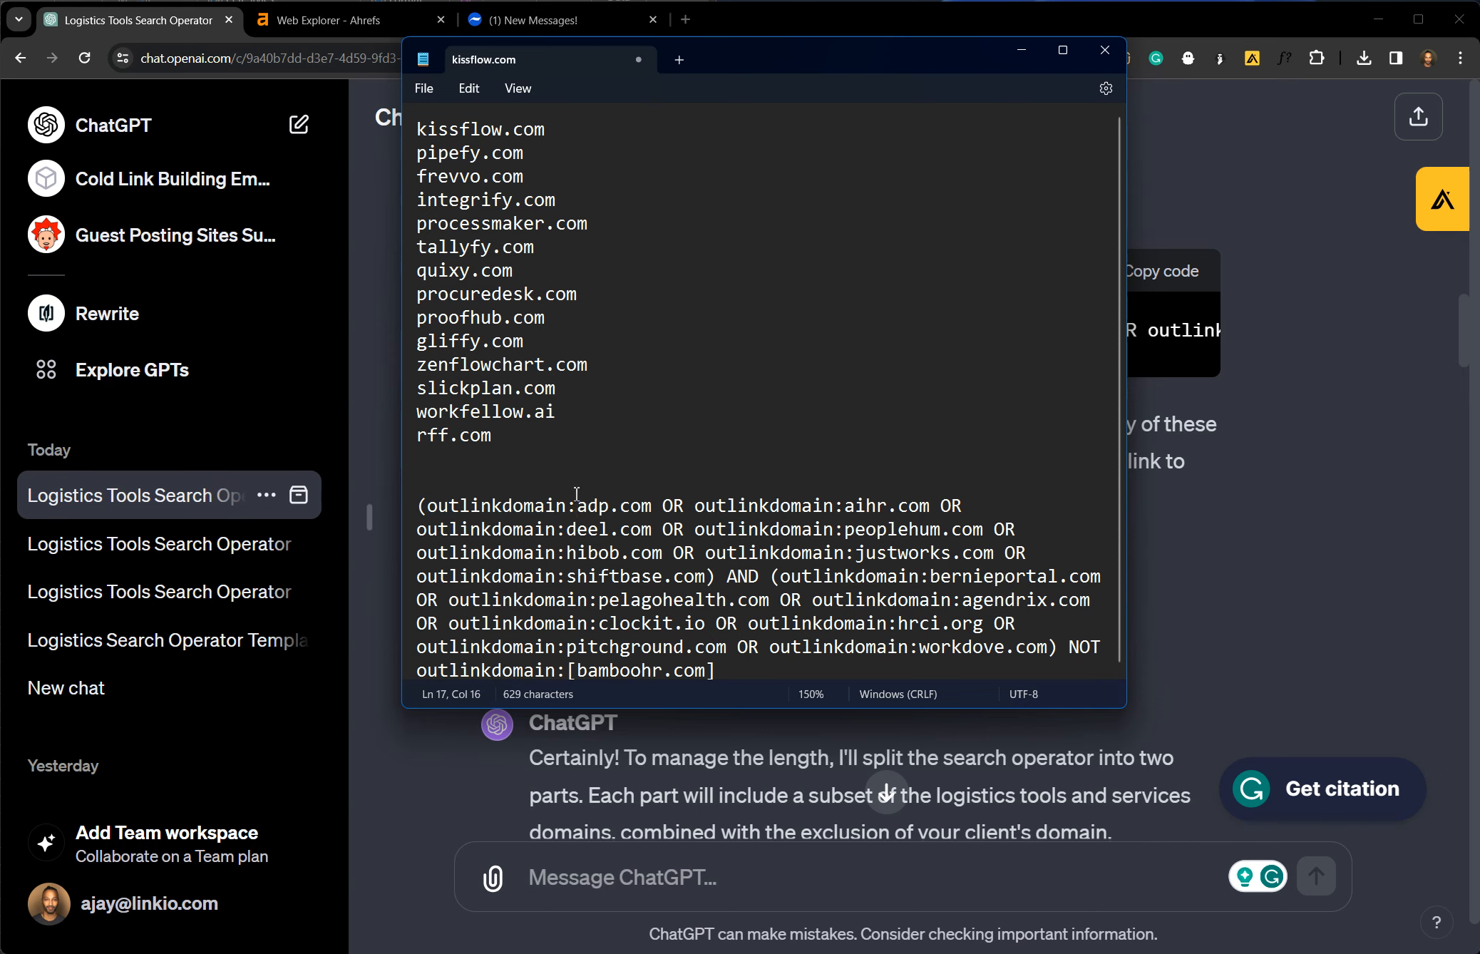
# Add the query "outlinkdomain:adp.com AND outlinkdomain:pelagohealth.com NOT outlinkdomain:cflowapps.com" above the long operator in the note, then select it.
pyautogui.click(486, 485)
pyautogui.press('Return')
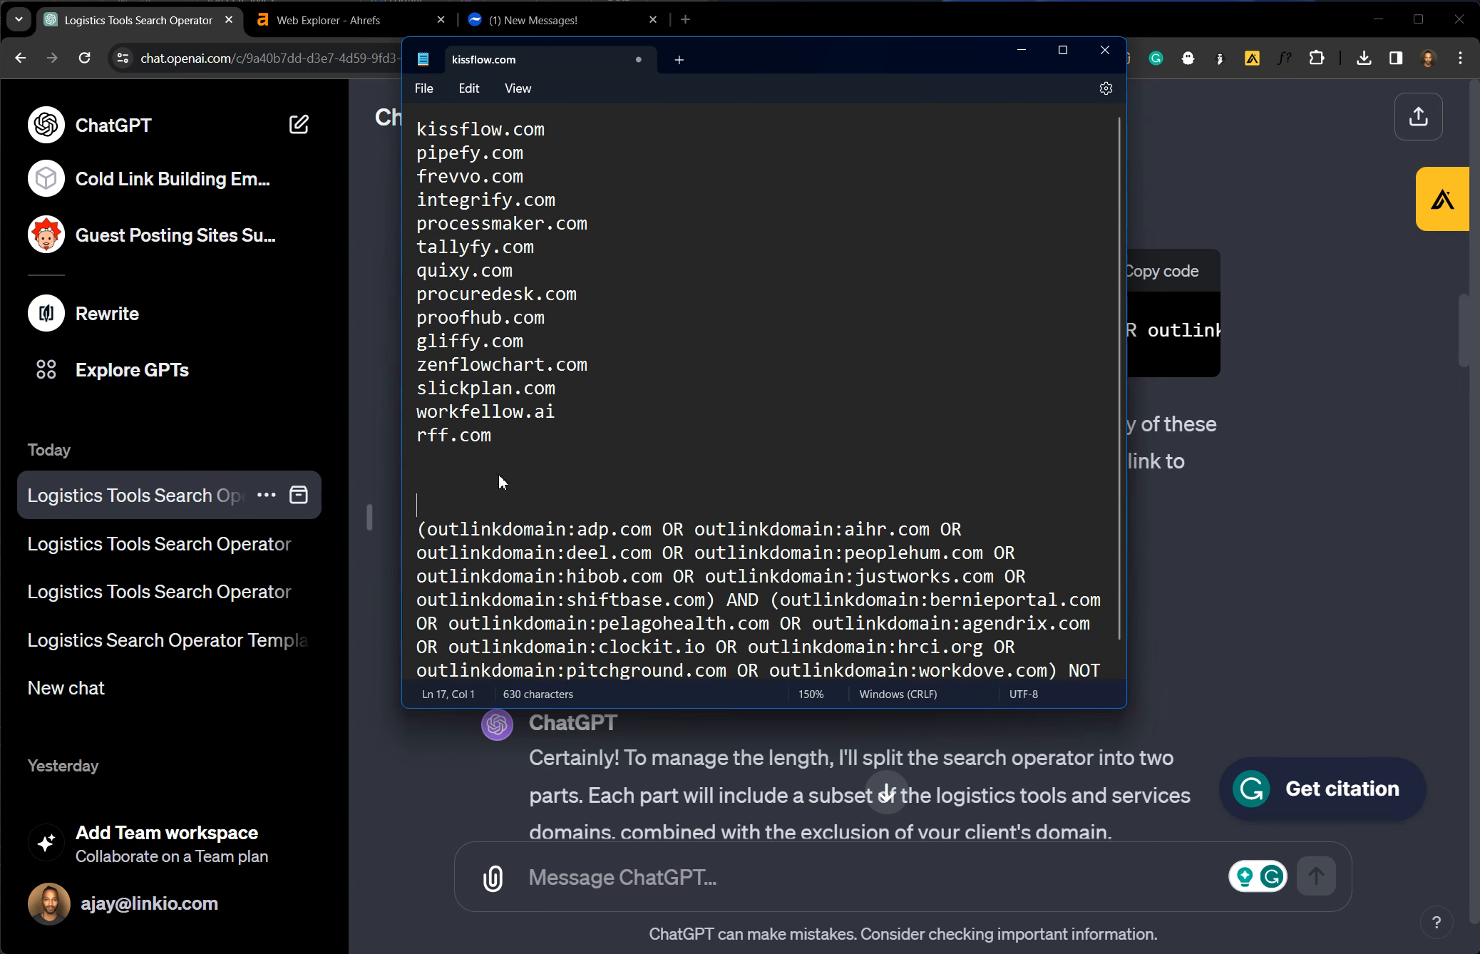
pyautogui.moveTo(662, 526); pyautogui.dragTo(428, 526)
pyautogui.click(452, 488)
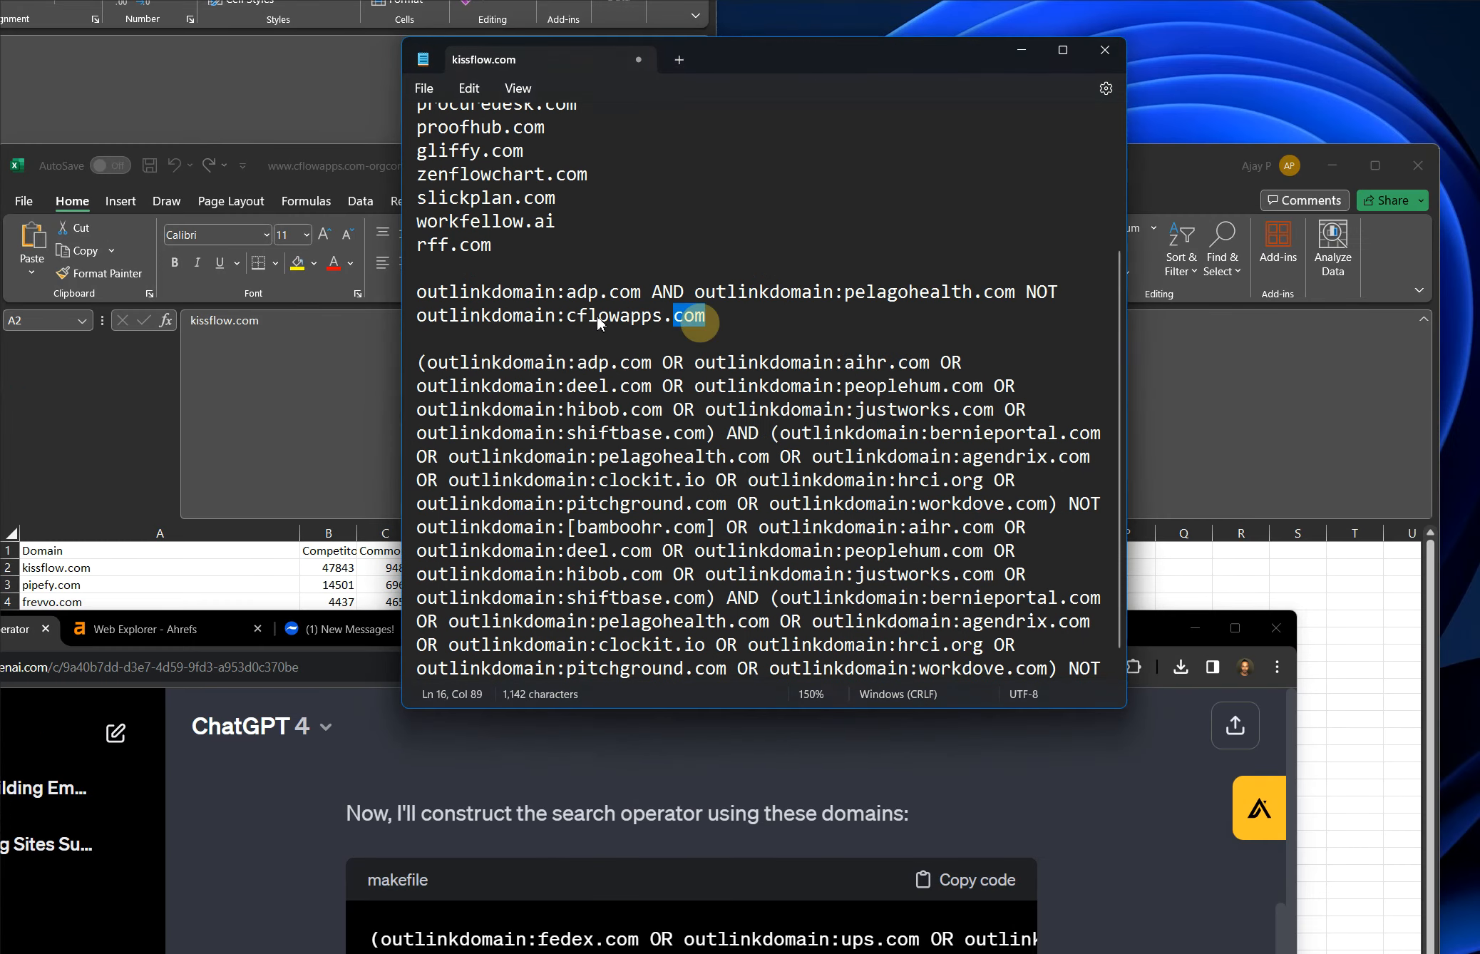
pyautogui.moveTo(599, 322); pyautogui.dragTo(419, 296)
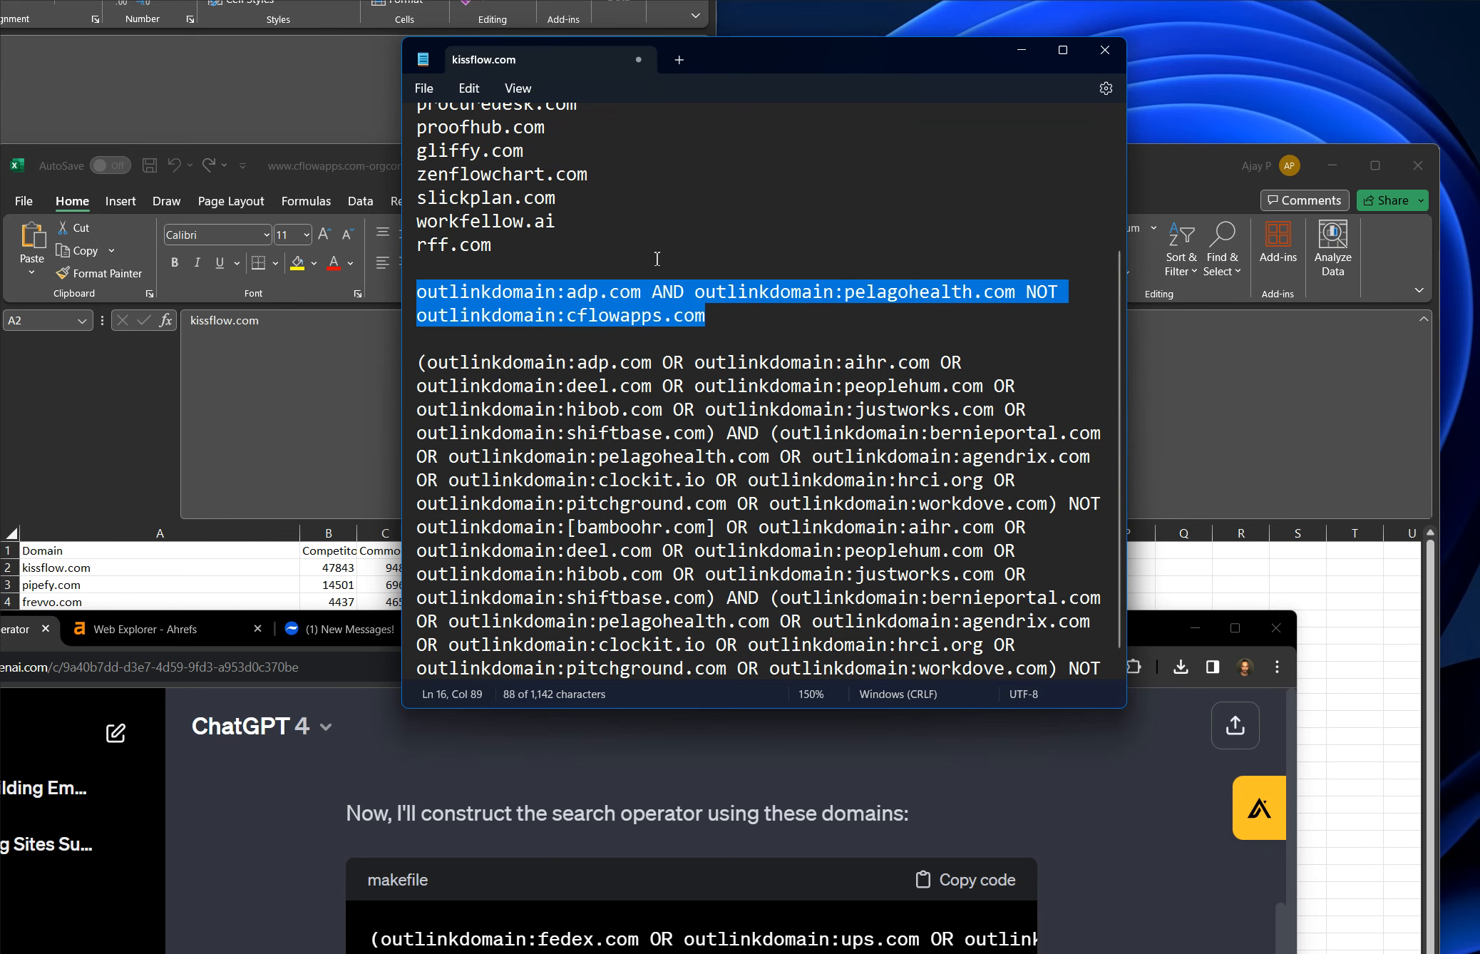
# Run the query "outlinkdomain:adp.com AND outlinkdomain:peoplehum.com NOT outlinkdomain:cflowapps.com" in Ahrefs Web Explorer.
pyautogui.tripleClick(618, 312)
pyautogui.hotkey('ctrl', 'c')
pyautogui.click(178, 639)
pyautogui.moveTo(767, 632); pyautogui.dragTo(922, 46)
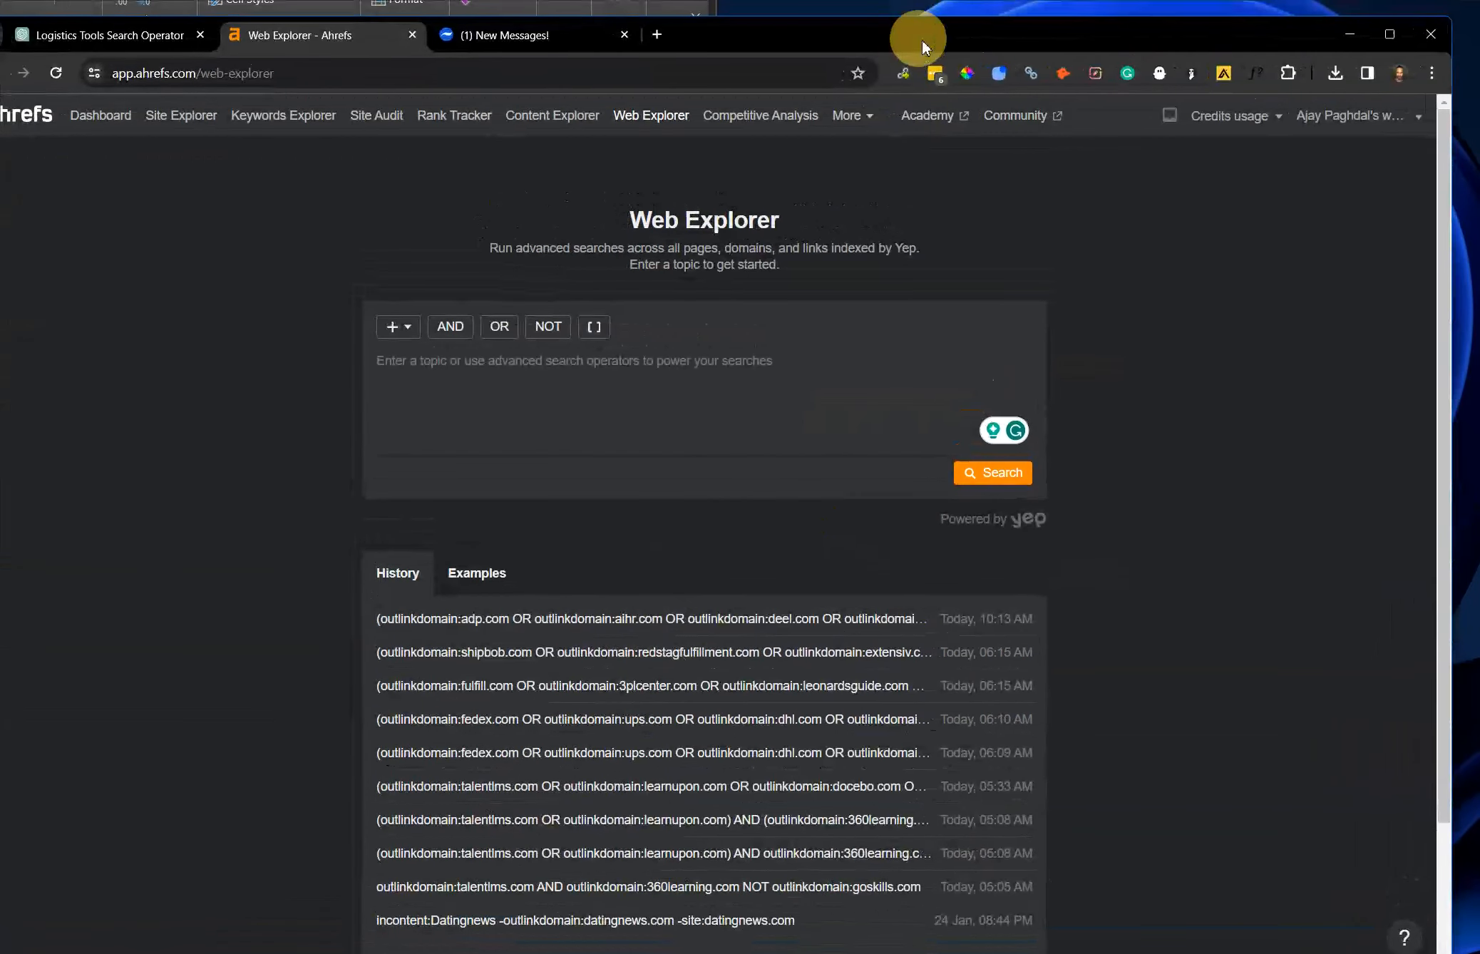
pyautogui.click(515, 422)
pyautogui.hotkey('ctrl', 'v')
pyautogui.click(986, 476)
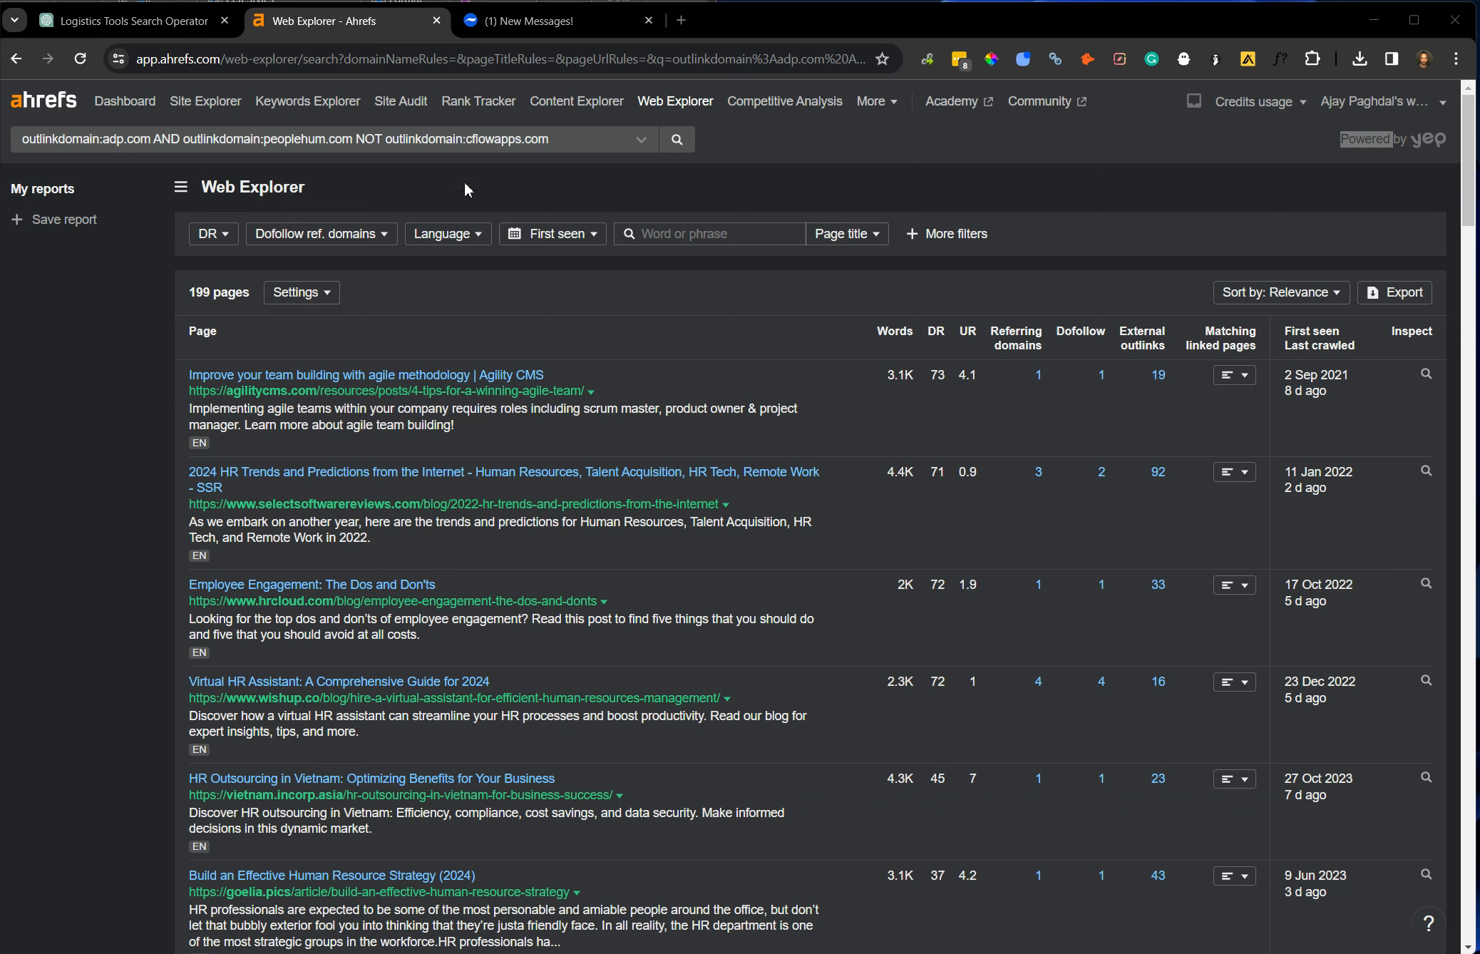
# Filter the Web Explorer results to pages with a DR from 20 and English as the language.
pyautogui.click(1457, 58)
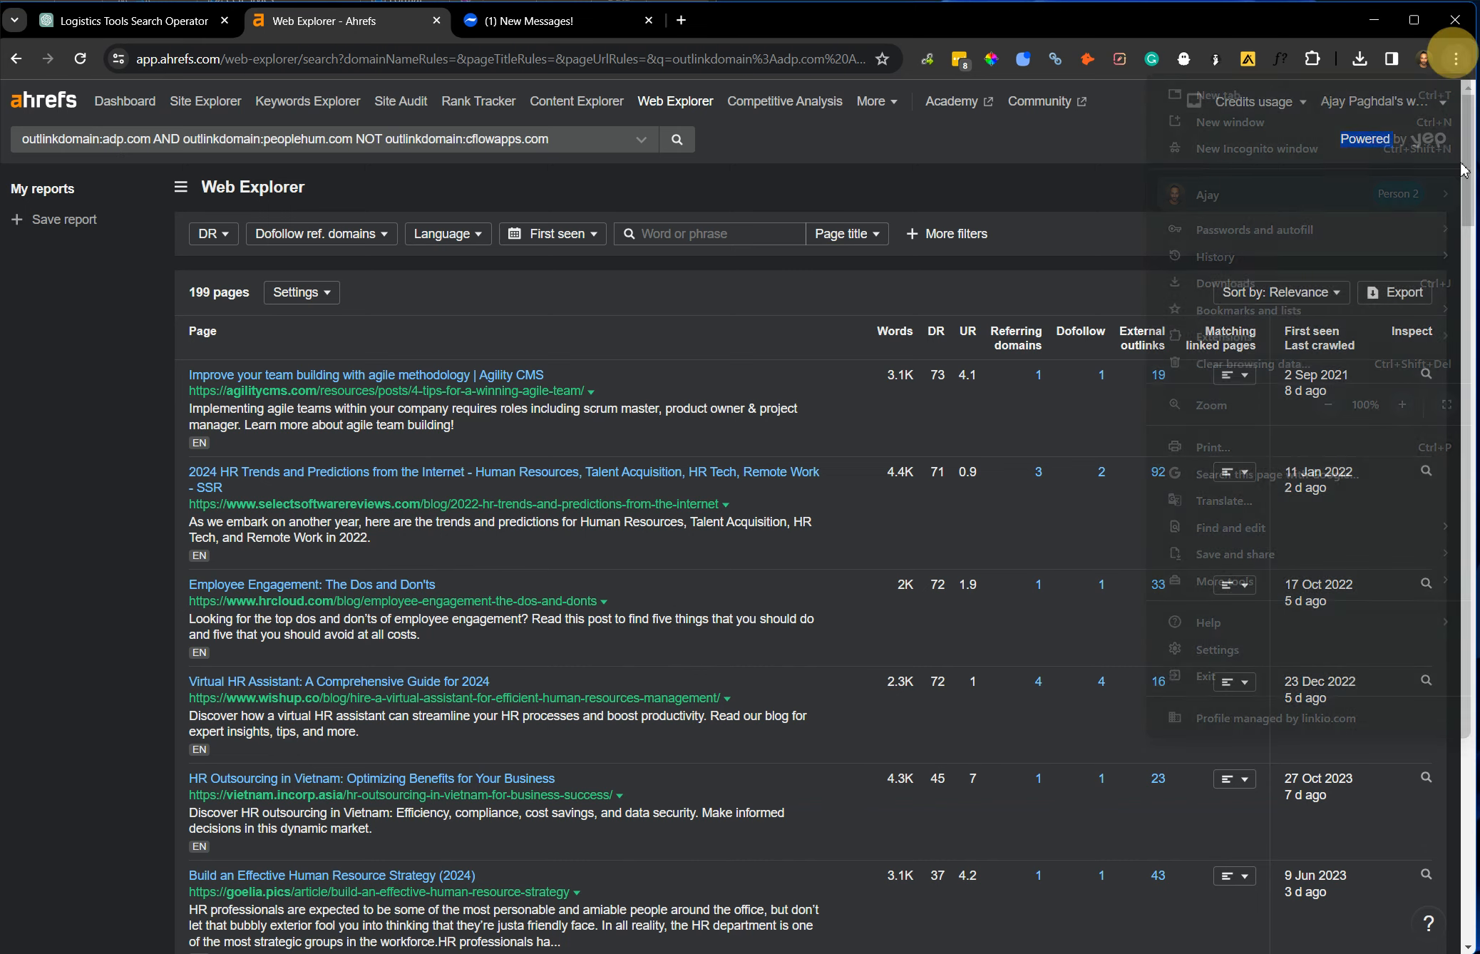
pyautogui.click(1399, 406)
pyautogui.click(1399, 406)
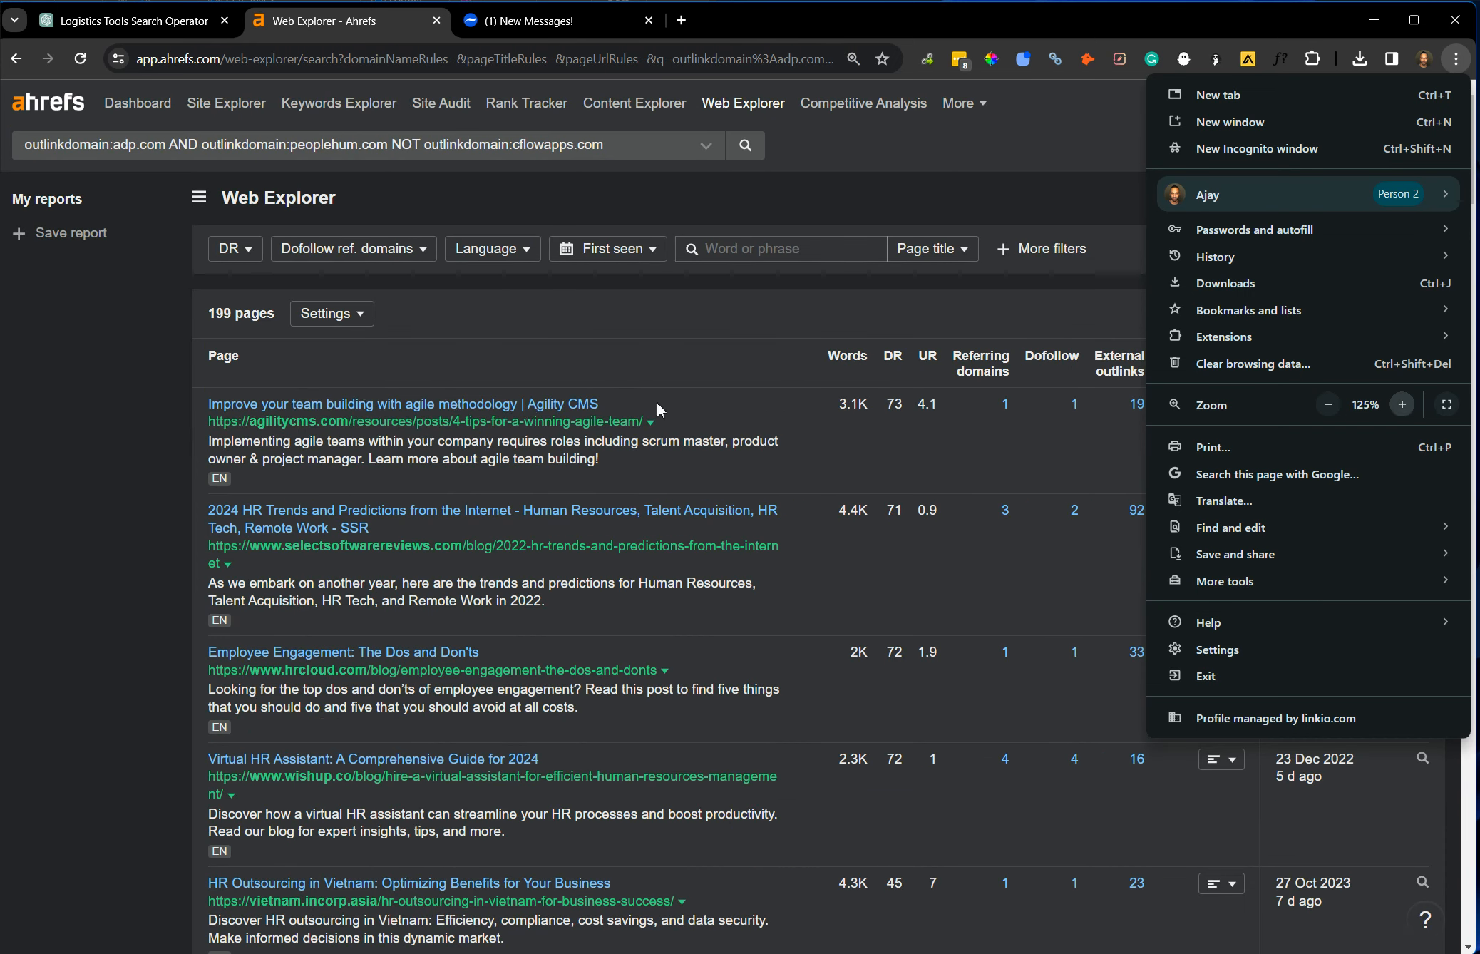
pyautogui.click(242, 286)
pyautogui.click(260, 271)
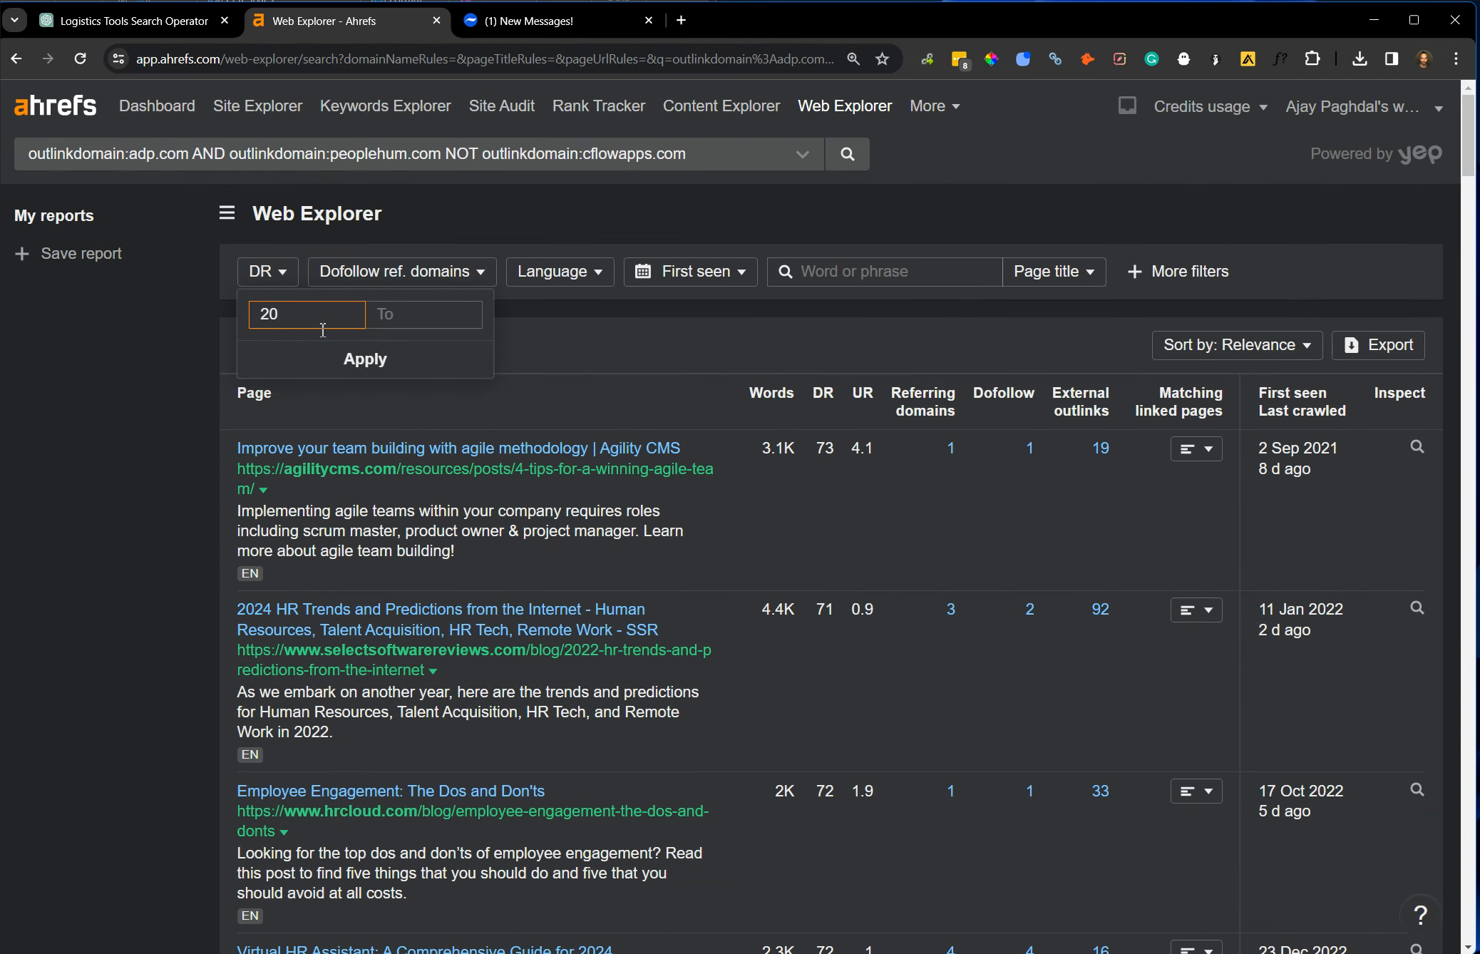
pyautogui.click(364, 357)
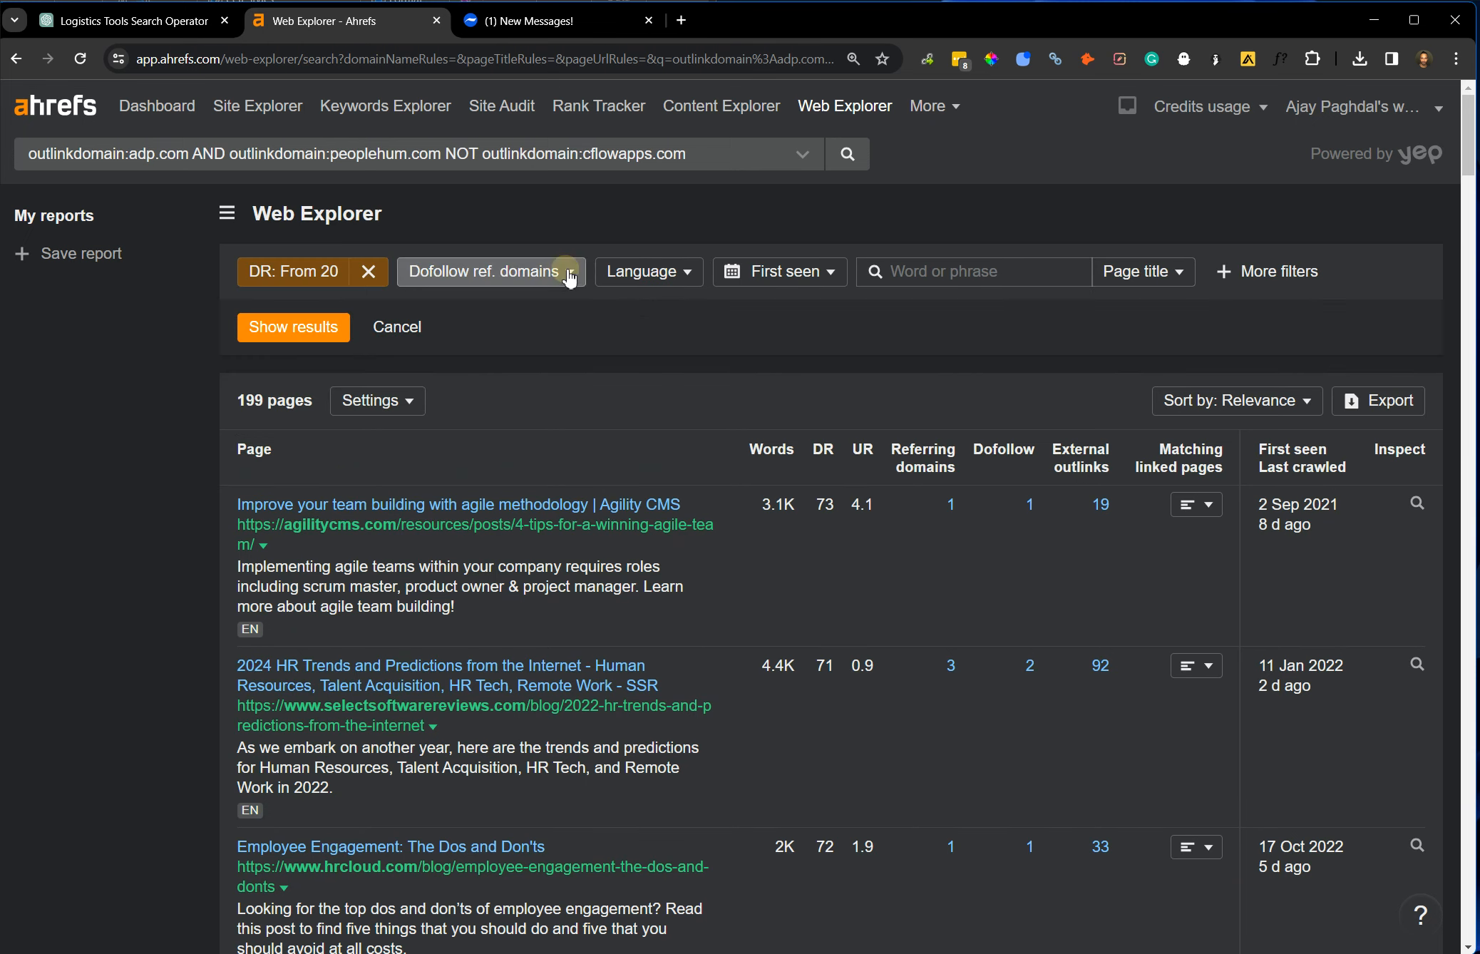
pyautogui.click(632, 277)
pyautogui.write('eng')
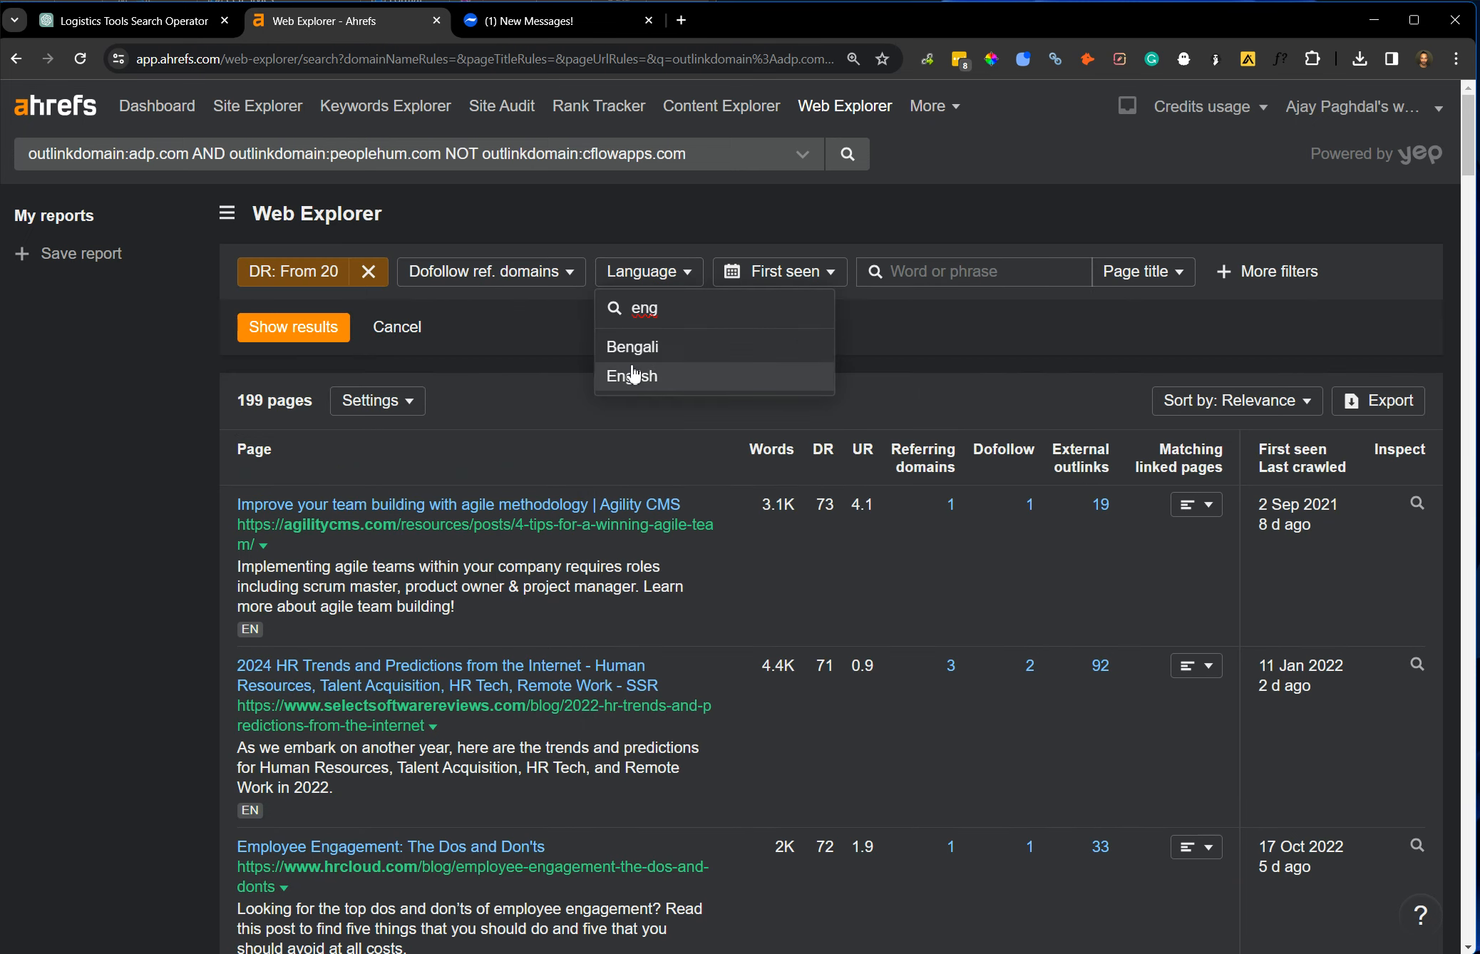
pyautogui.click(632, 376)
pyautogui.click(302, 326)
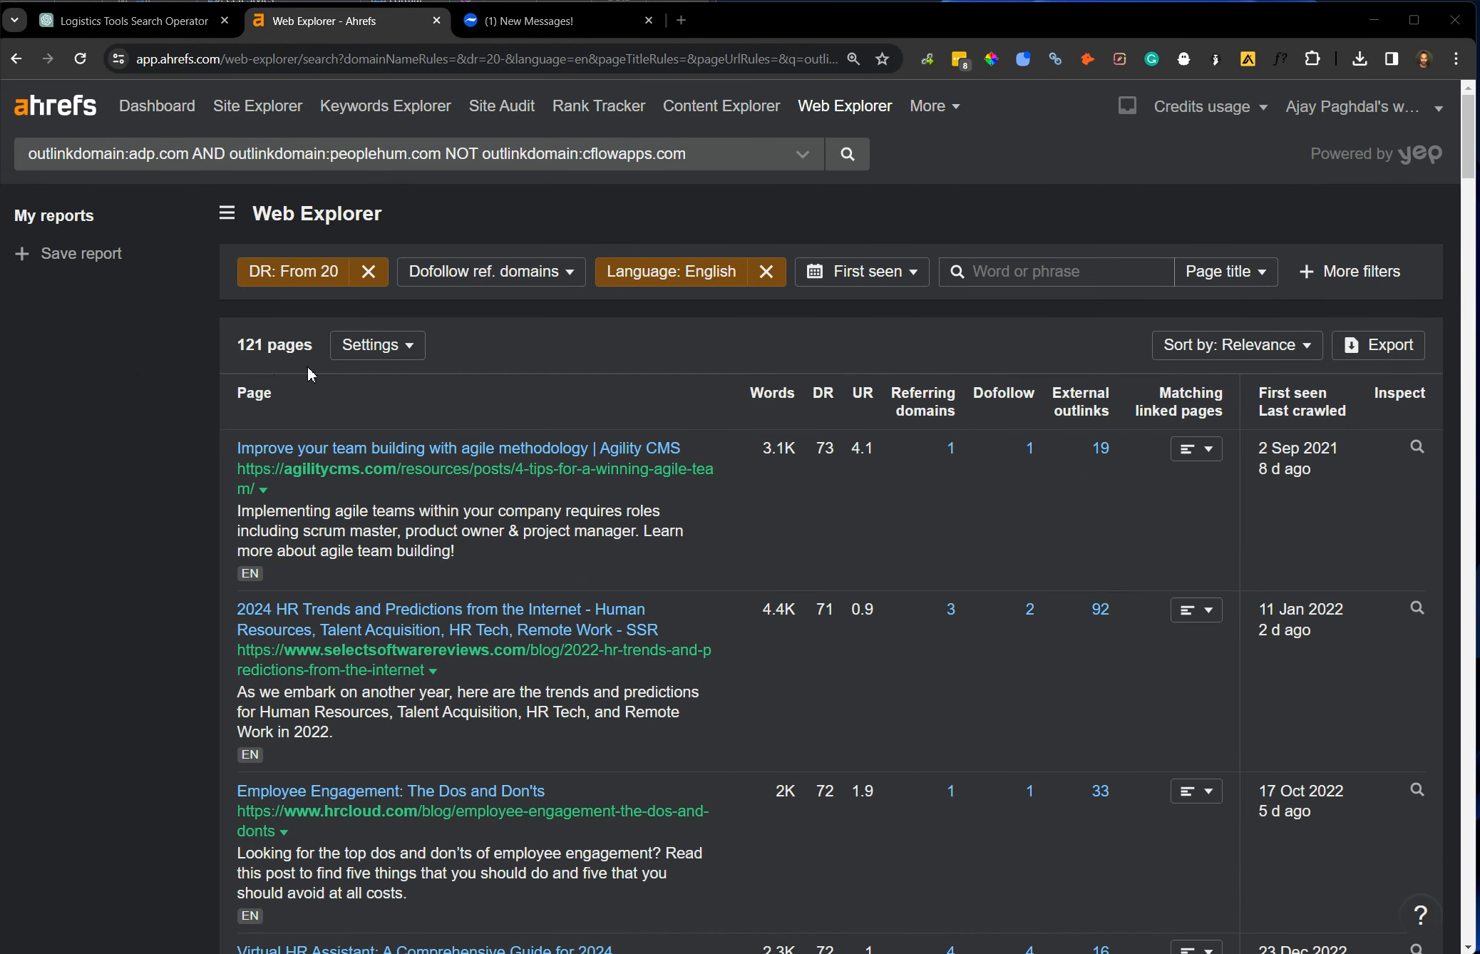
# Limit the search results to one page per domain.
pyautogui.click(409, 346)
pyautogui.click(417, 391)
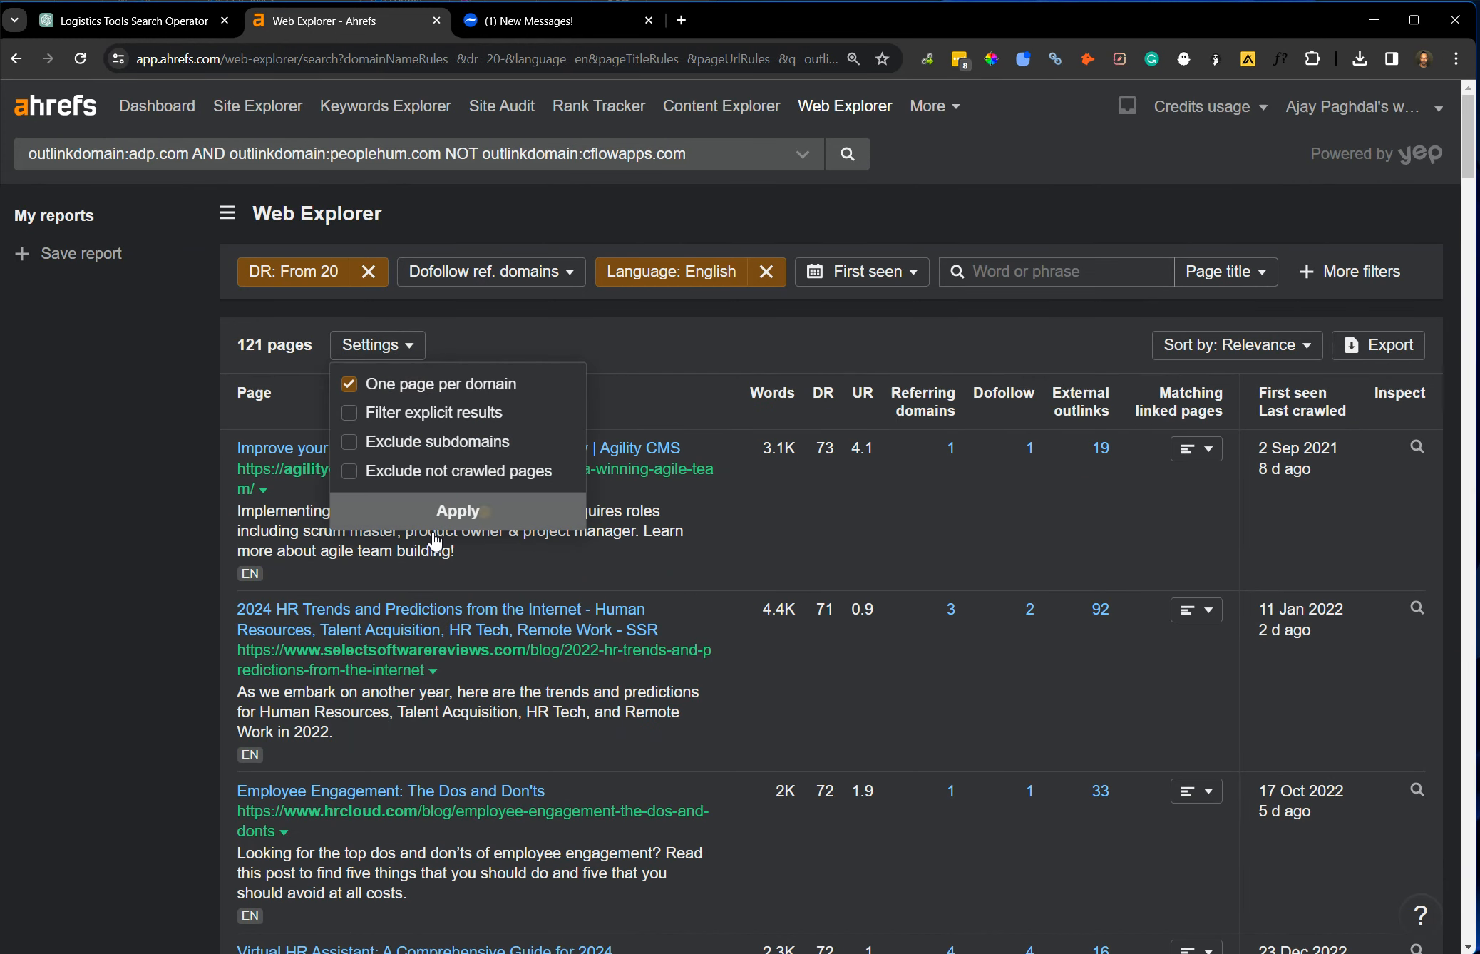
pyautogui.click(457, 512)
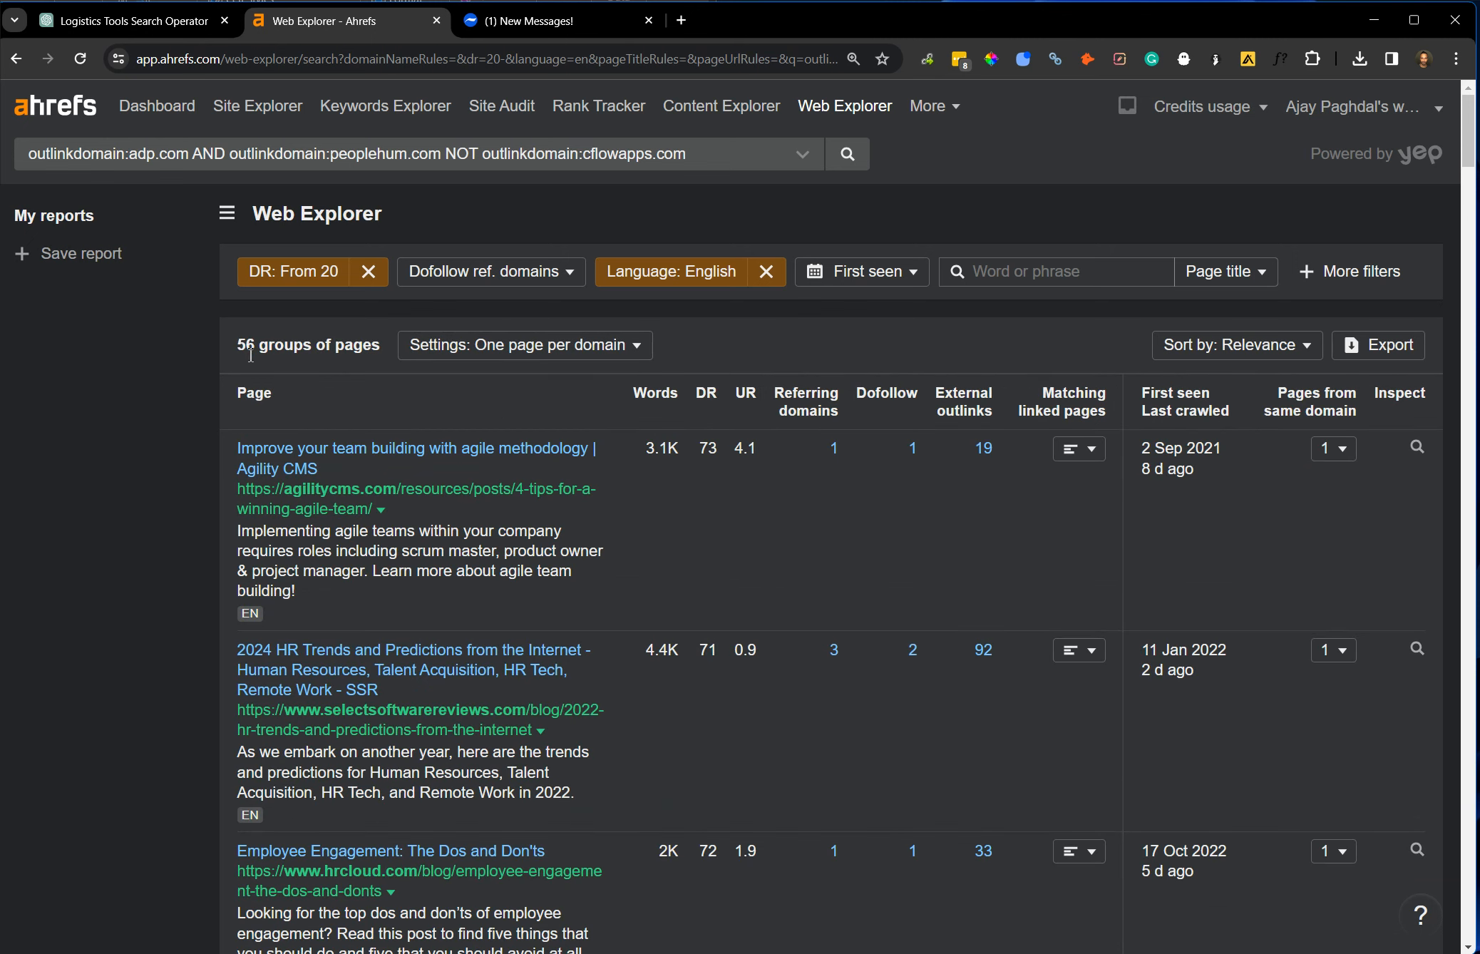
# Look through the filtered result pages, examining their titles, domains and DR values for link prospects.
pyautogui.scroll(-3, 328, 520)
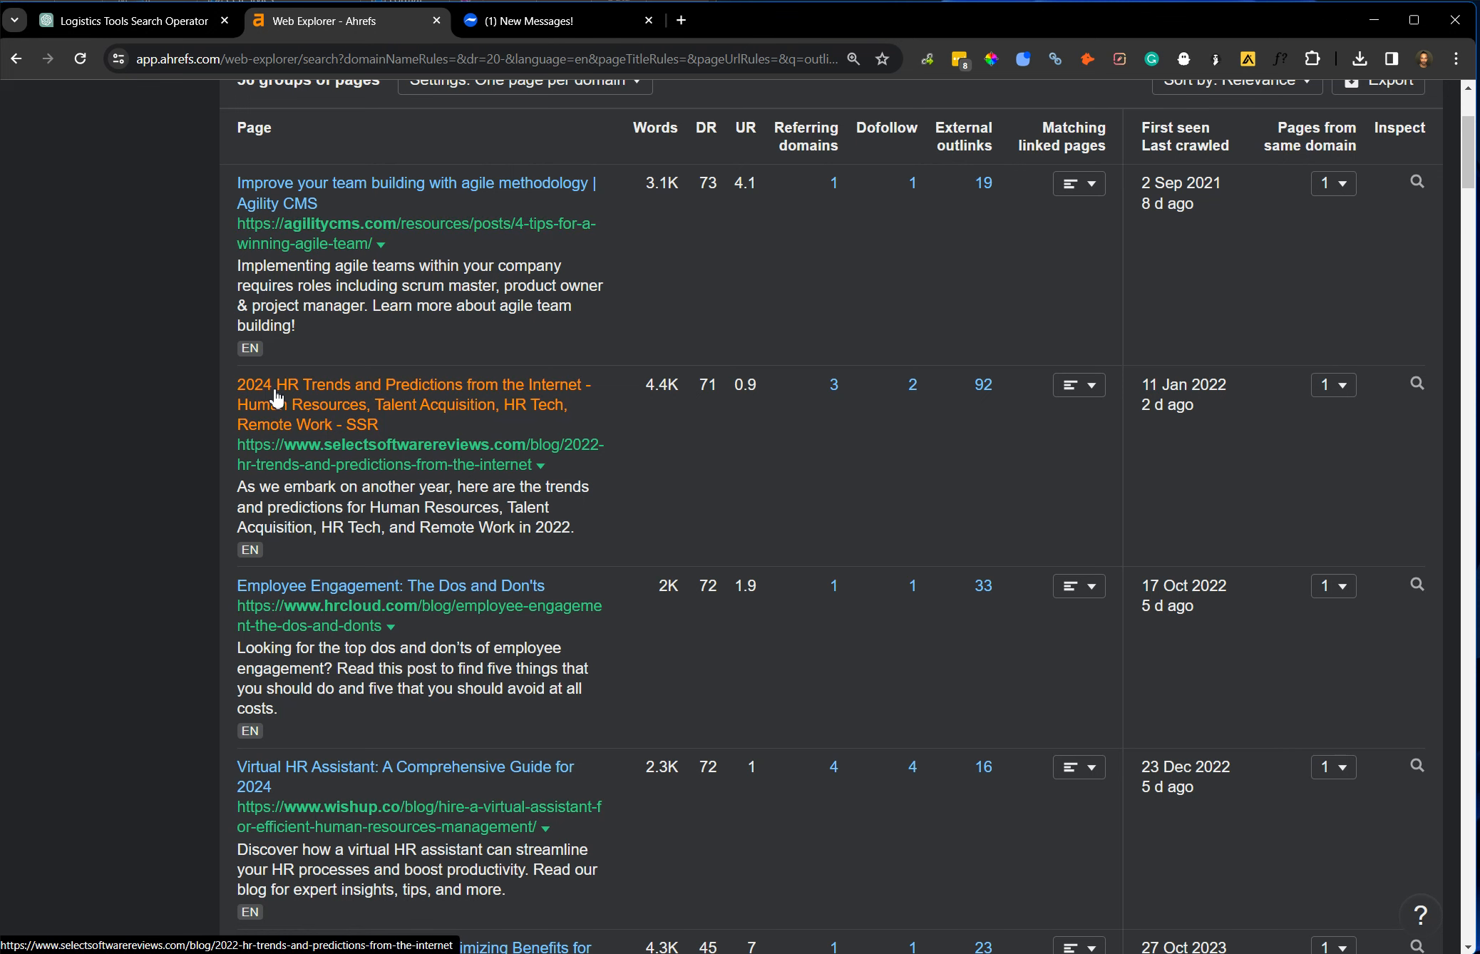
pyautogui.scroll(-5, 391, 598)
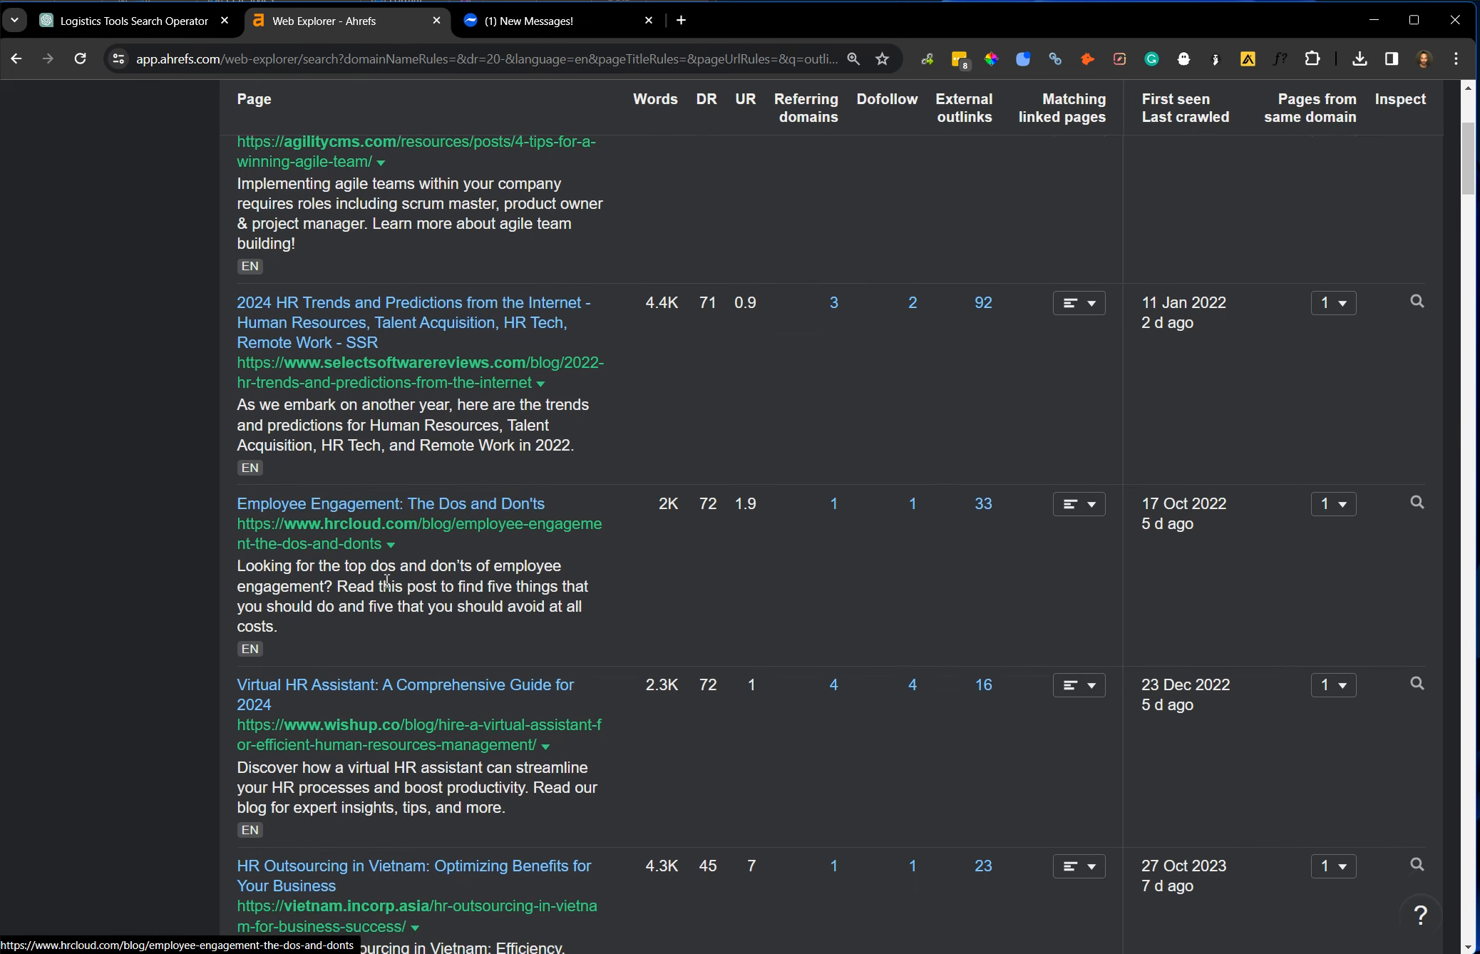
pyautogui.scroll(-6, 338, 611)
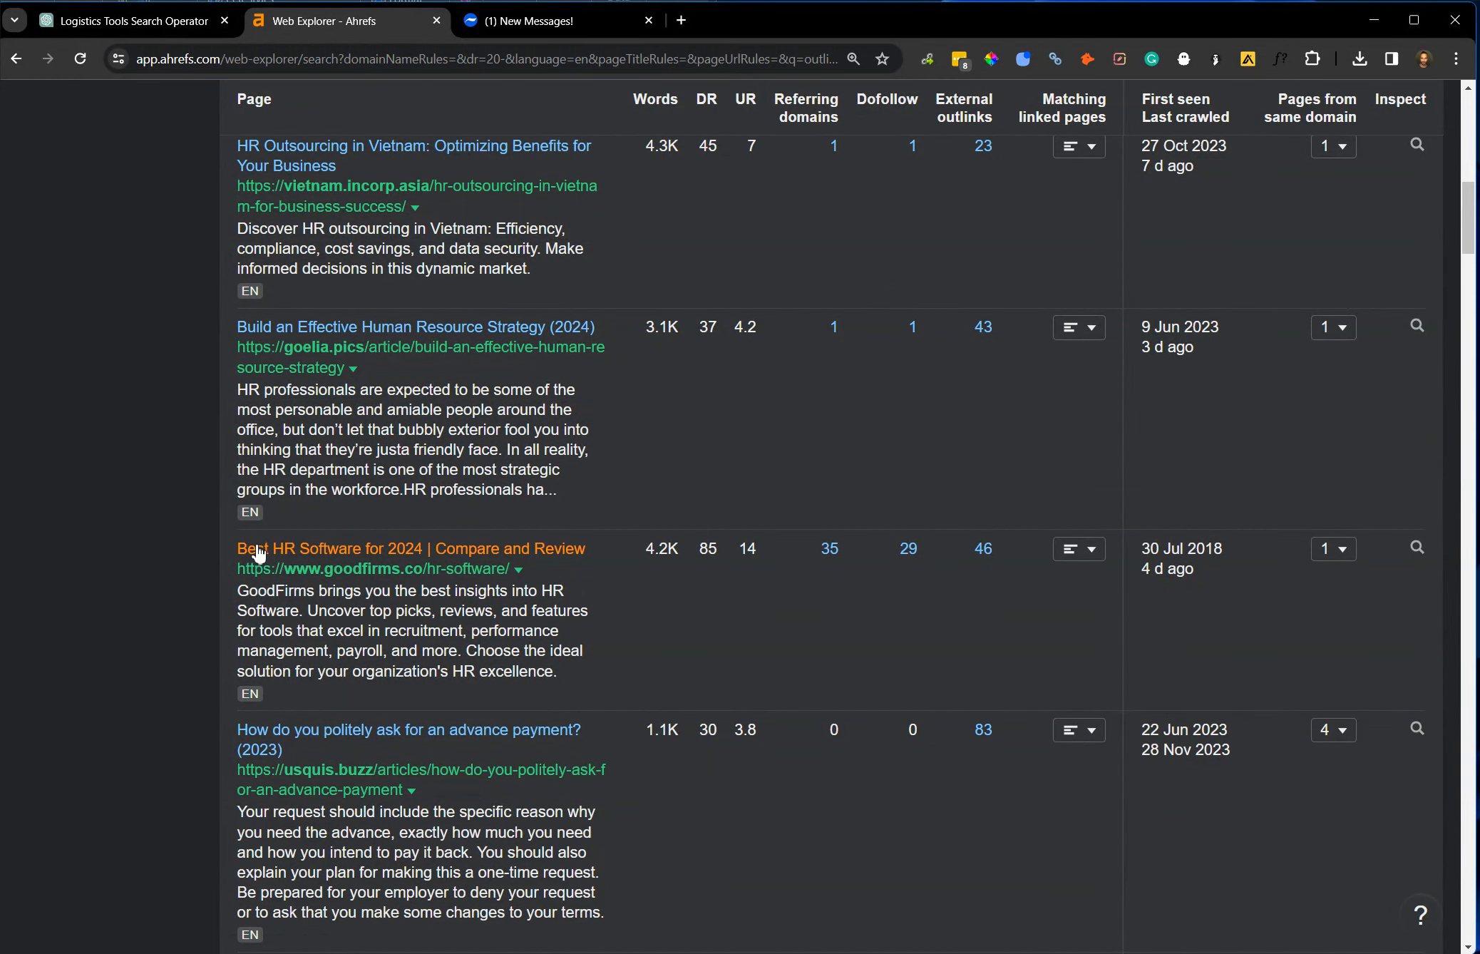
pyautogui.scroll(-1, 385, 571)
pyautogui.scroll(-6, 386, 574)
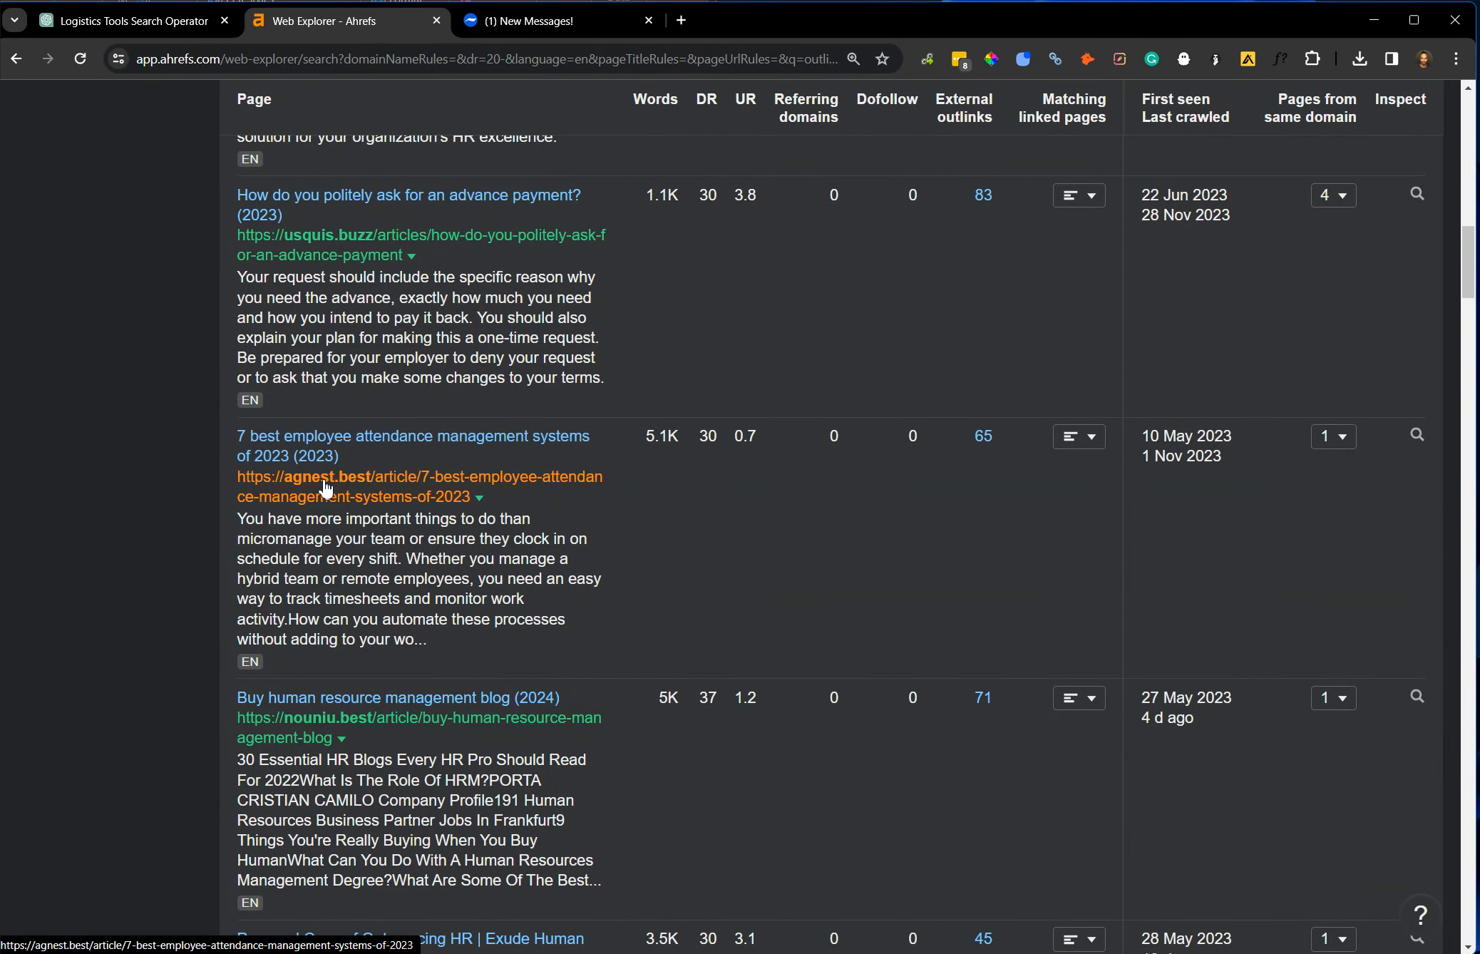
pyautogui.scroll(-3, 420, 485)
pyautogui.scroll(15, 424, 485)
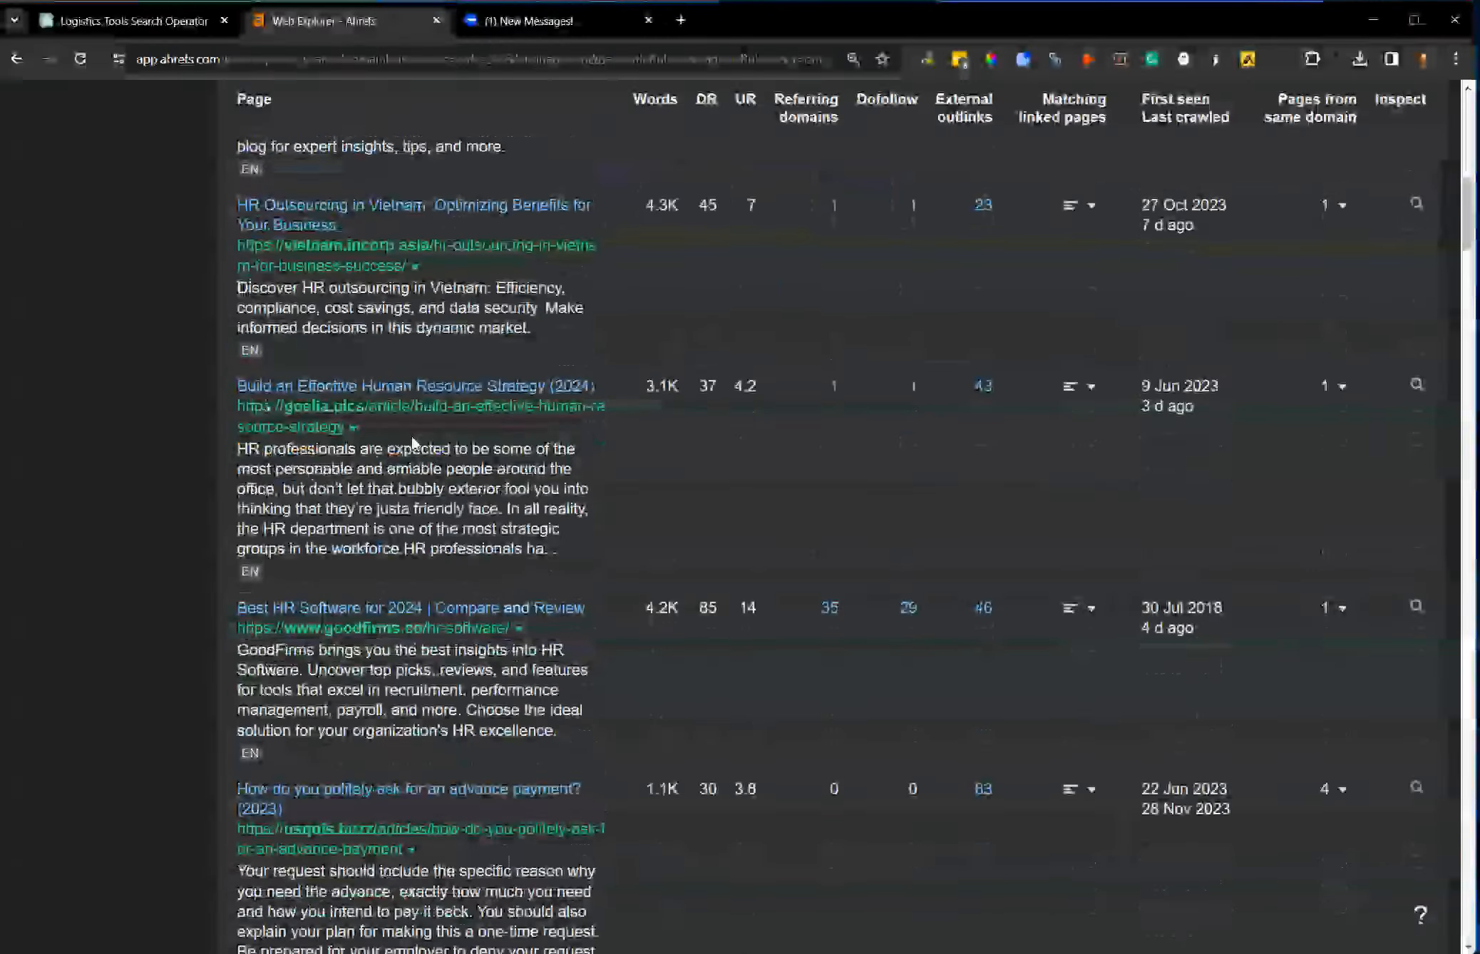
pyautogui.scroll(2, 454, 378)
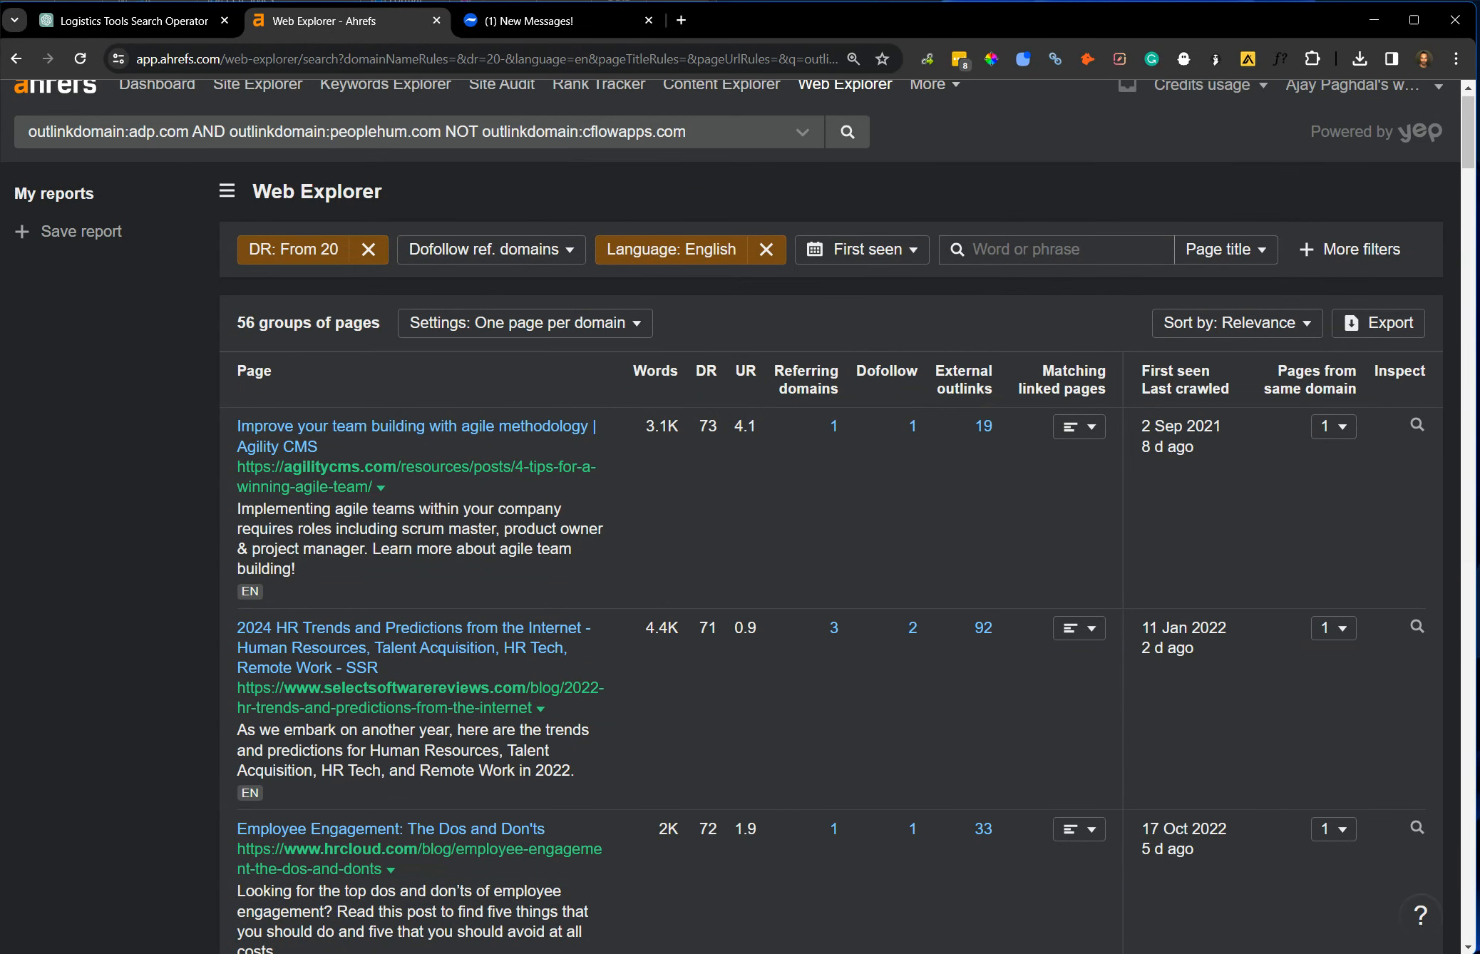
# Switch to the note, undo the duplicated portion of the long outlinkdomain operator, and copy the remaining operator.
pyautogui.hotkey('alt', 'Tab')
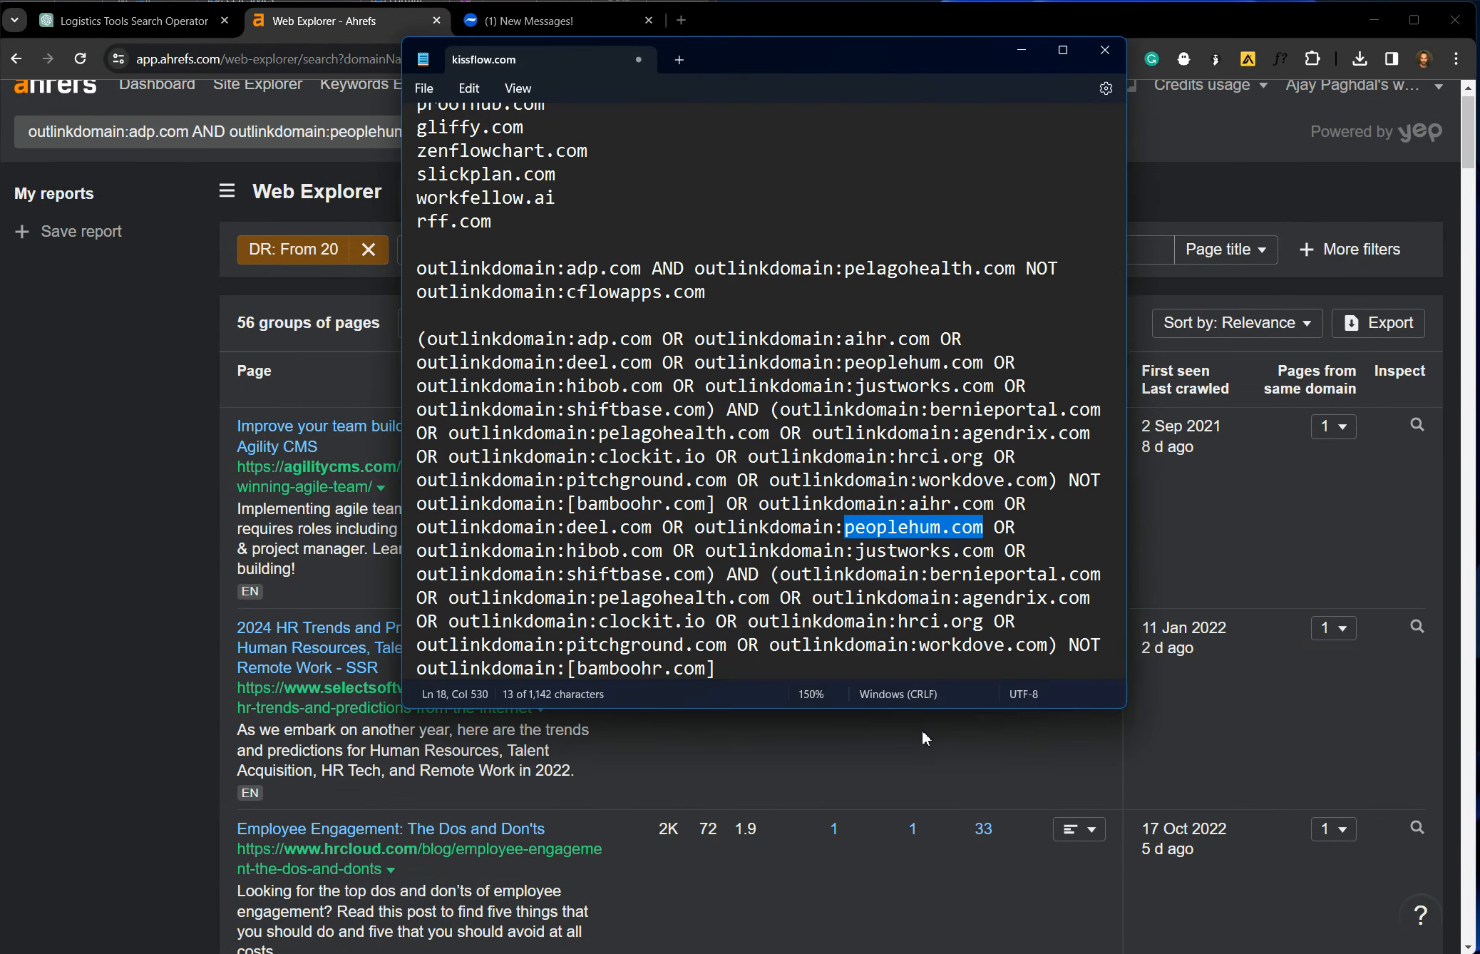
pyautogui.click(790, 527)
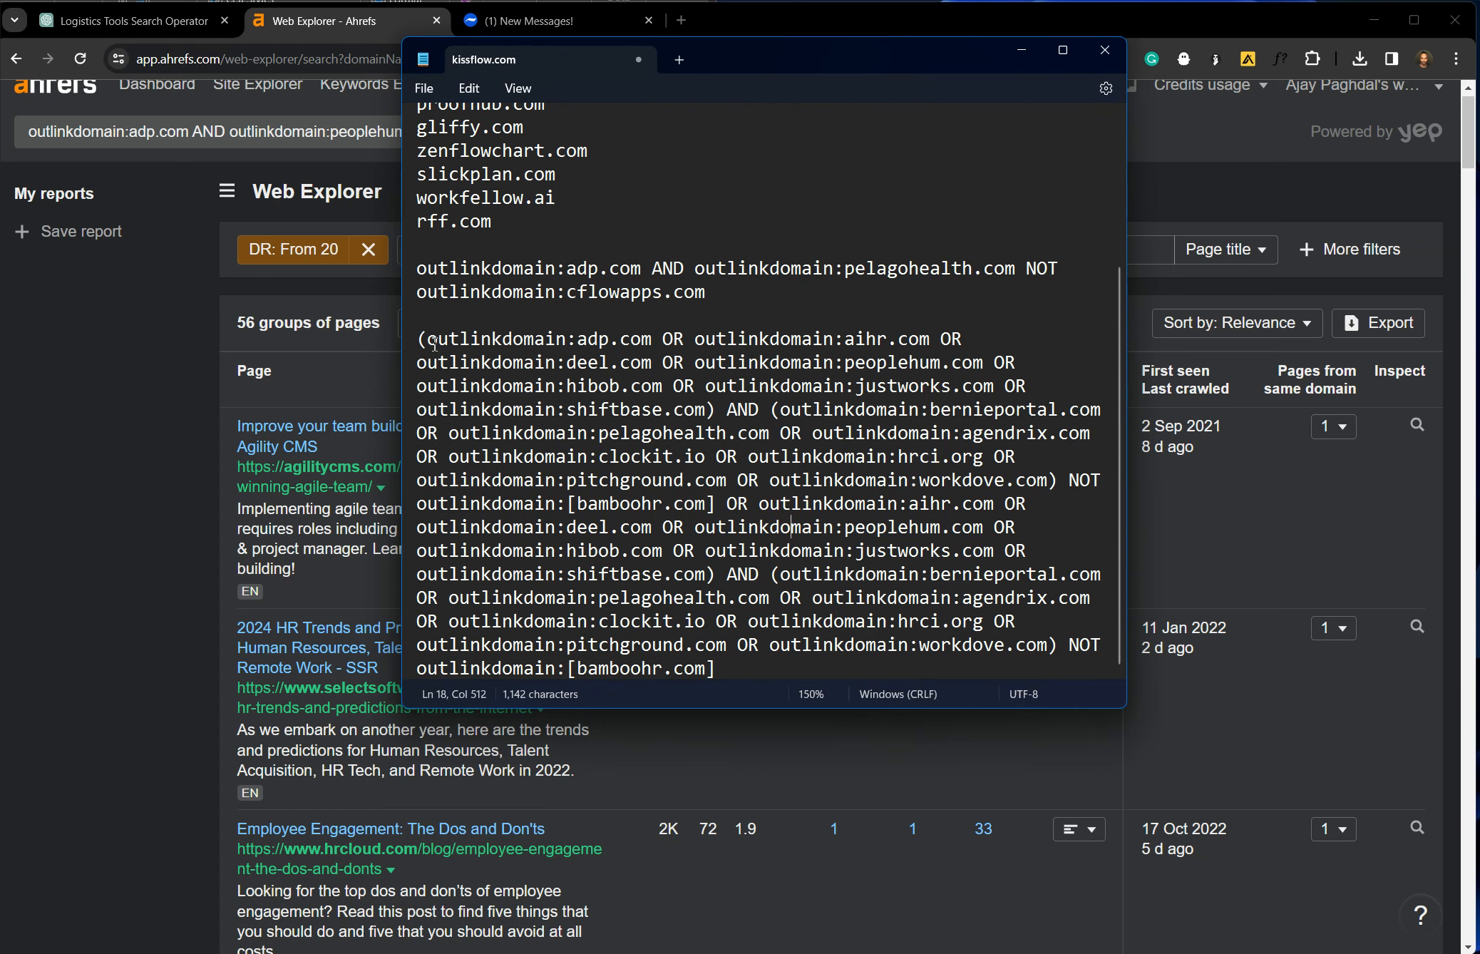
pyautogui.moveTo(427, 339); pyautogui.dragTo(875, 666)
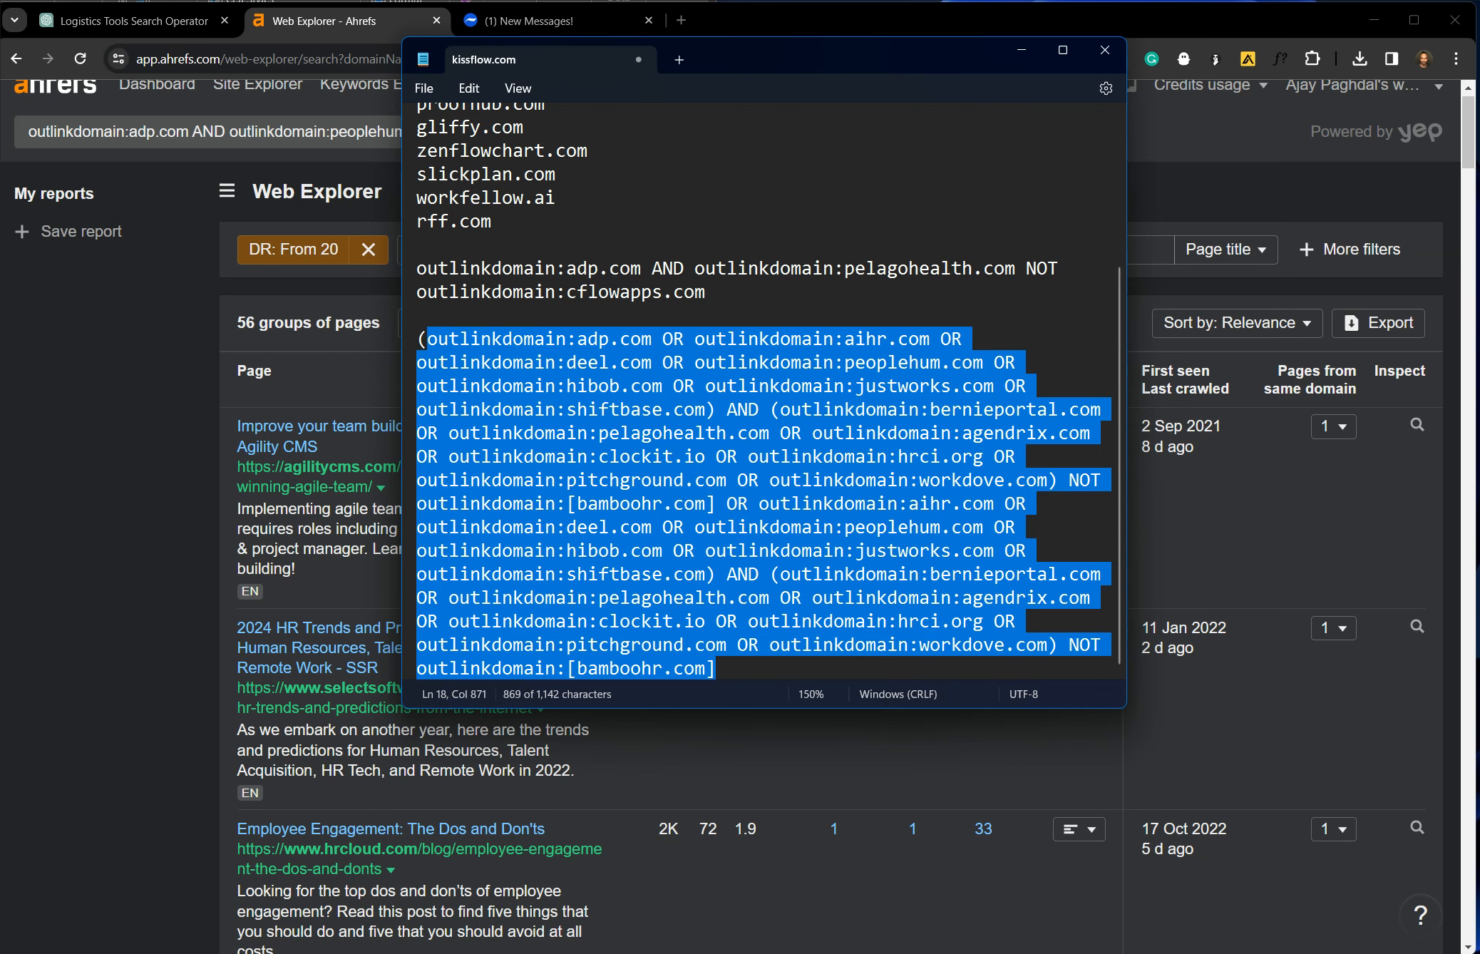
pyautogui.hotkey('ctrl', 'z')
pyautogui.hotkey('ctrl', 'c')
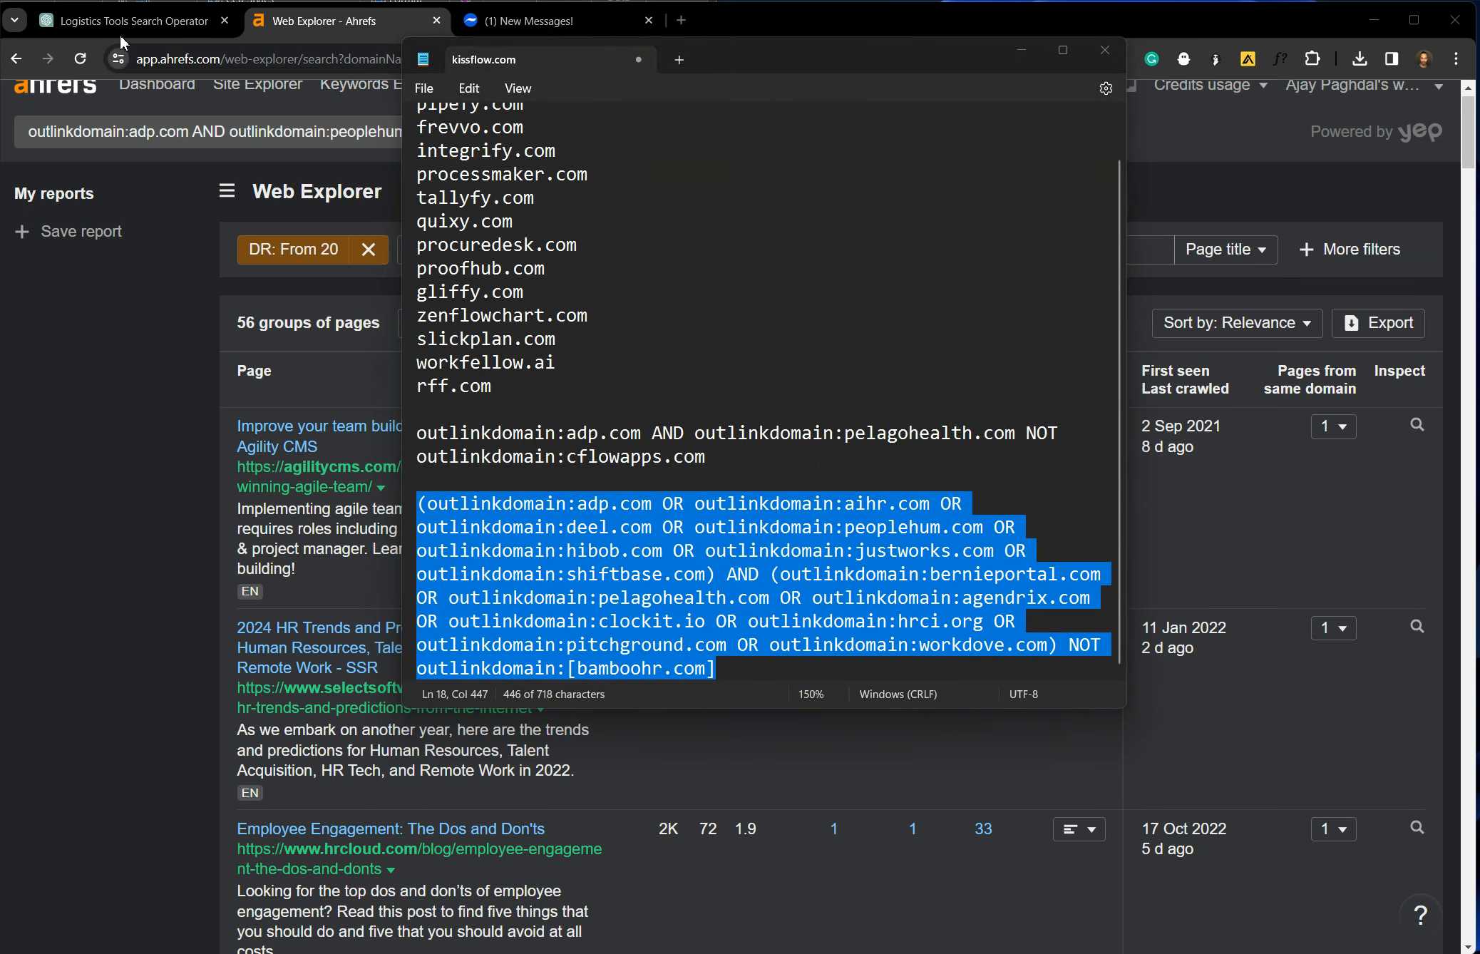
# Start a new ChatGPT conversation and write "this is a template that i like:" followed by the copied operator.
pyautogui.click(122, 20)
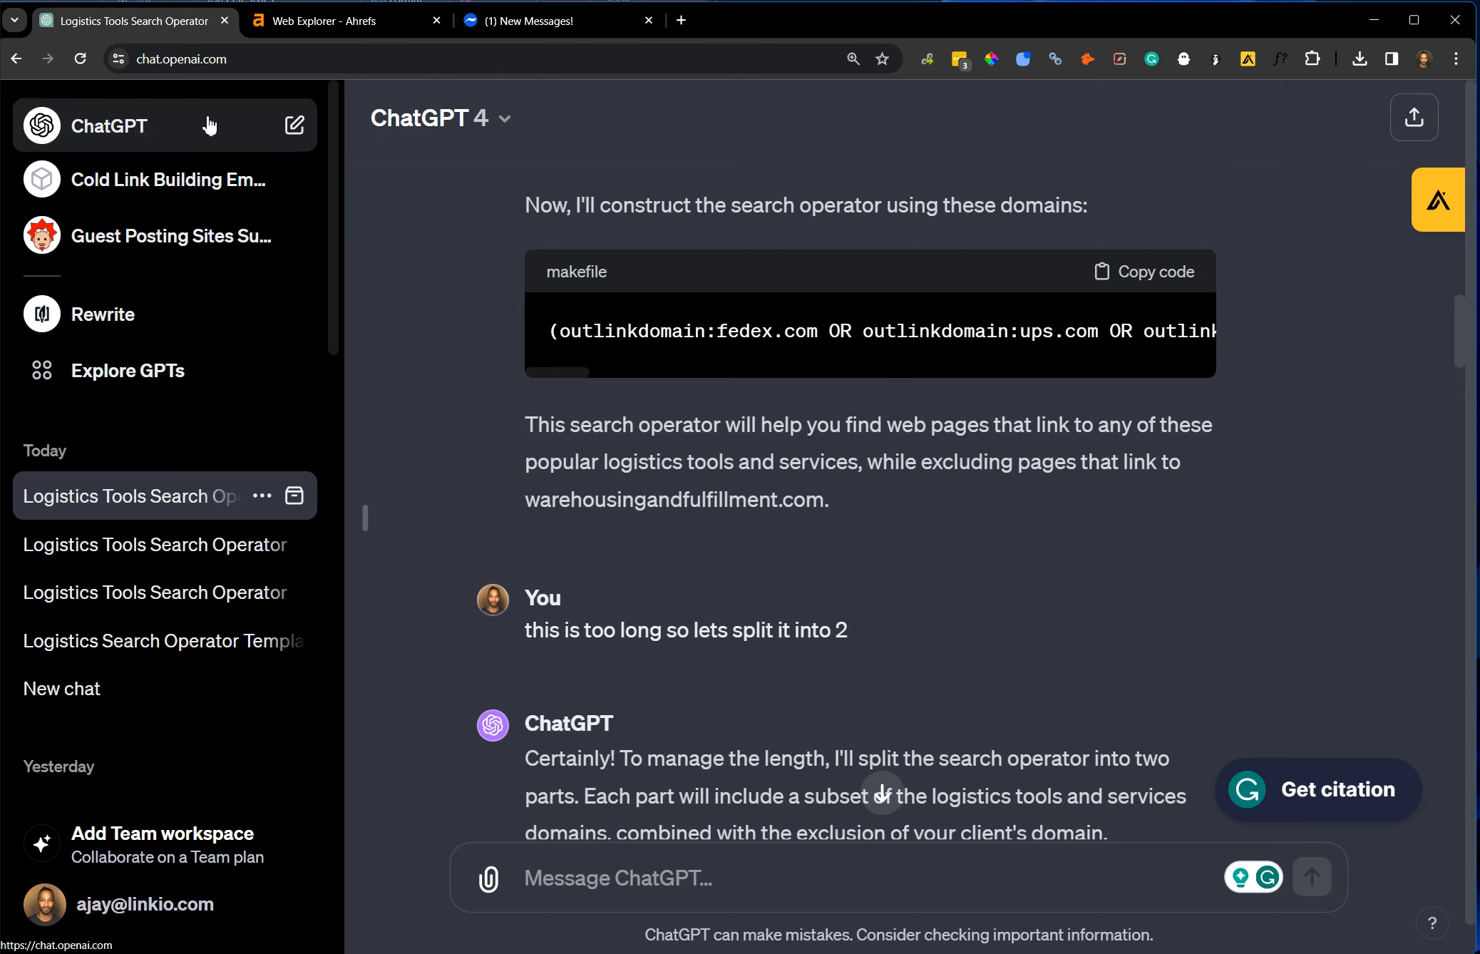
pyautogui.click(294, 125)
pyautogui.write('this ')
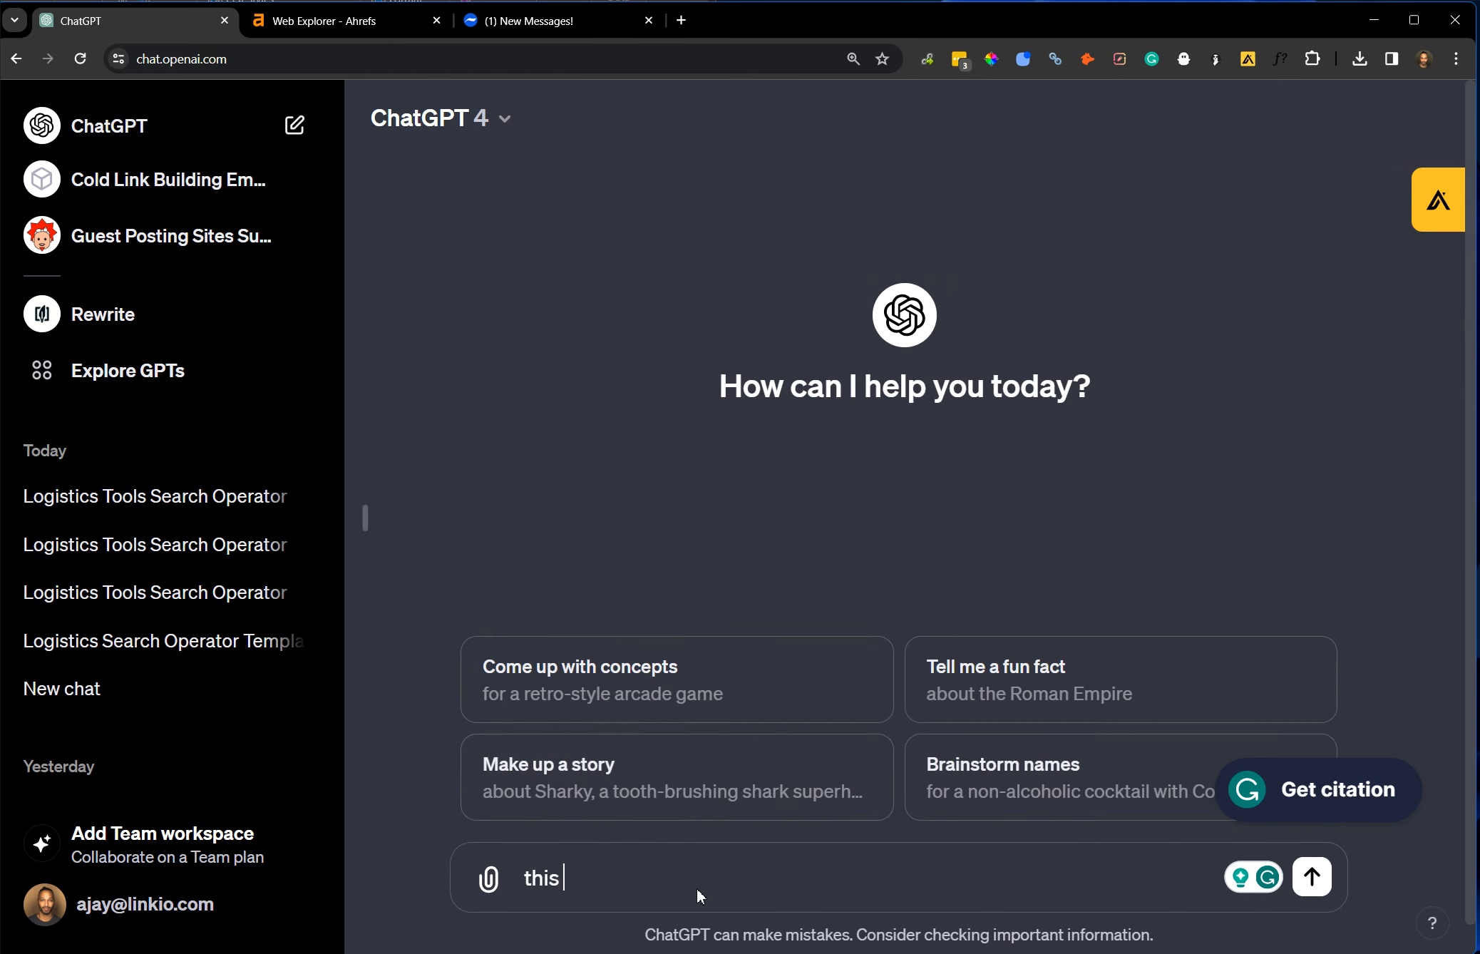
pyautogui.write('is a template that i like:')
pyautogui.hotkey('shift', 'Return')
pyautogui.hotkey('ctrl', 'v')
# Add "I'm going to give you different URLs. replace these in the template with the new ones." below the template in the prompt.
pyautogui.write("I'm going to give you d")
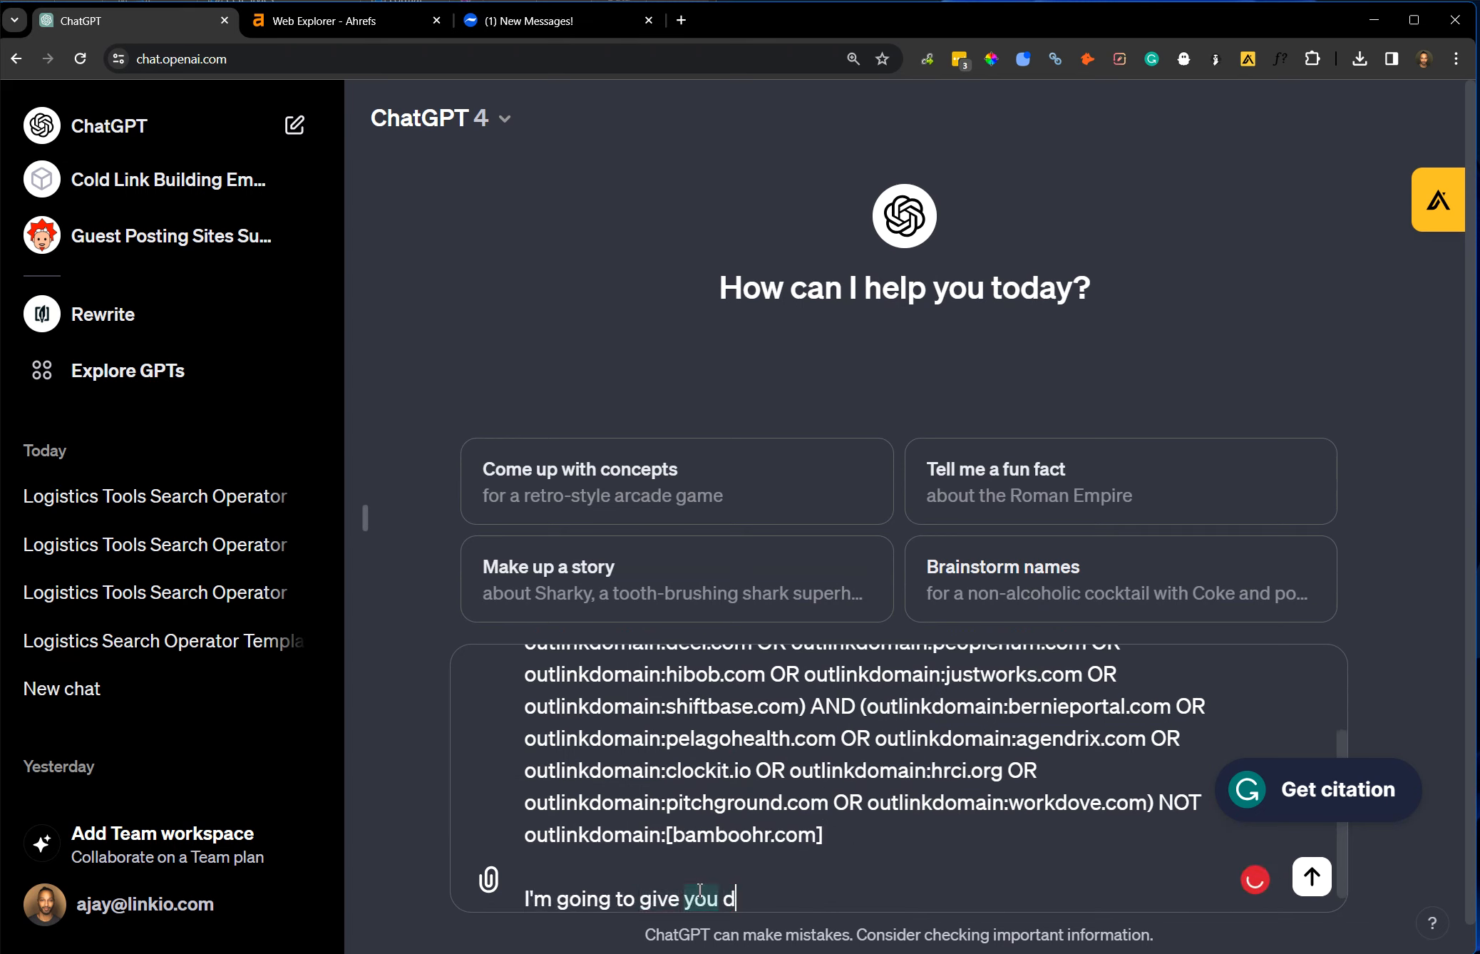
pyautogui.write('ifferent urls. ')
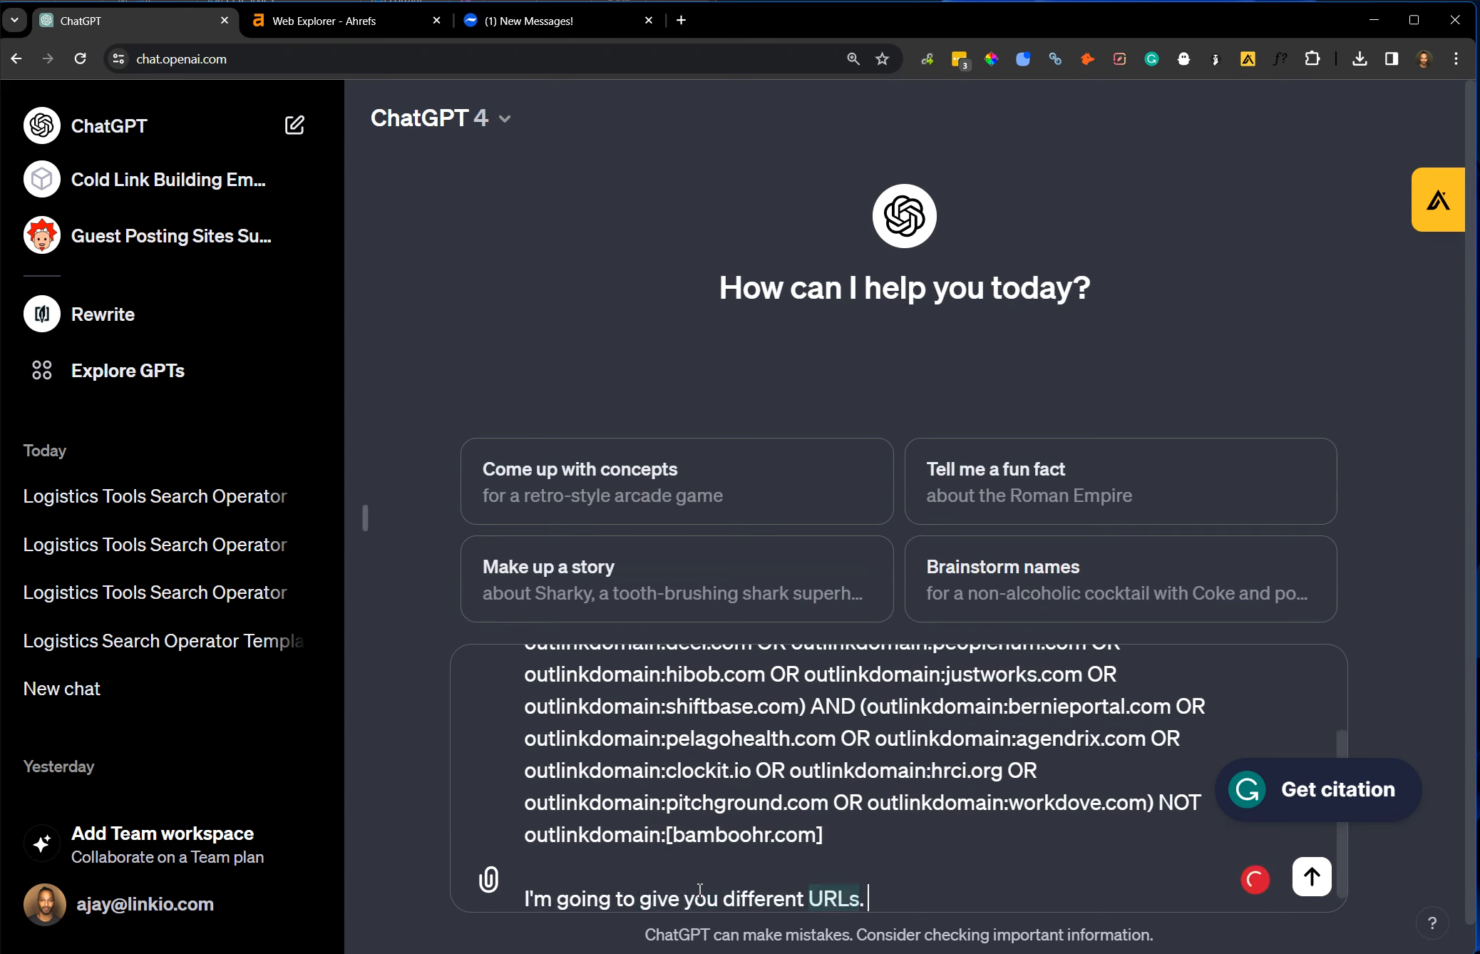
pyautogui.write('replace those')
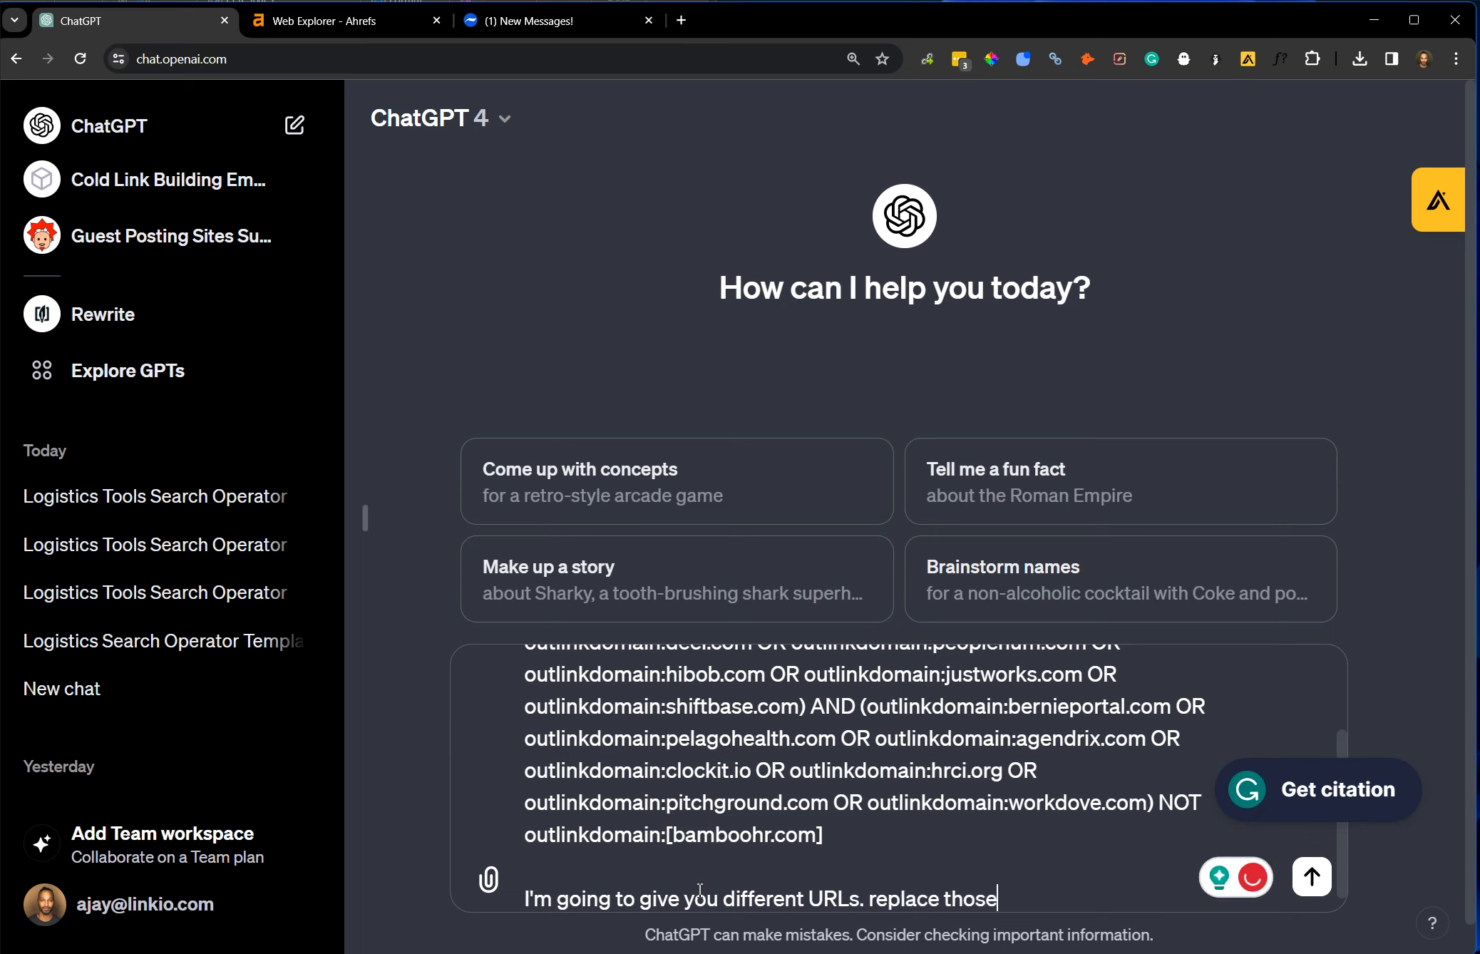
pyautogui.press('BackSpace')
pyautogui.press('BackSpace')
pyautogui.write('these in the template with the new ones.')
pyautogui.hotkey('shift', 'Return')
pyautogui.hotkey('shift', 'Return')
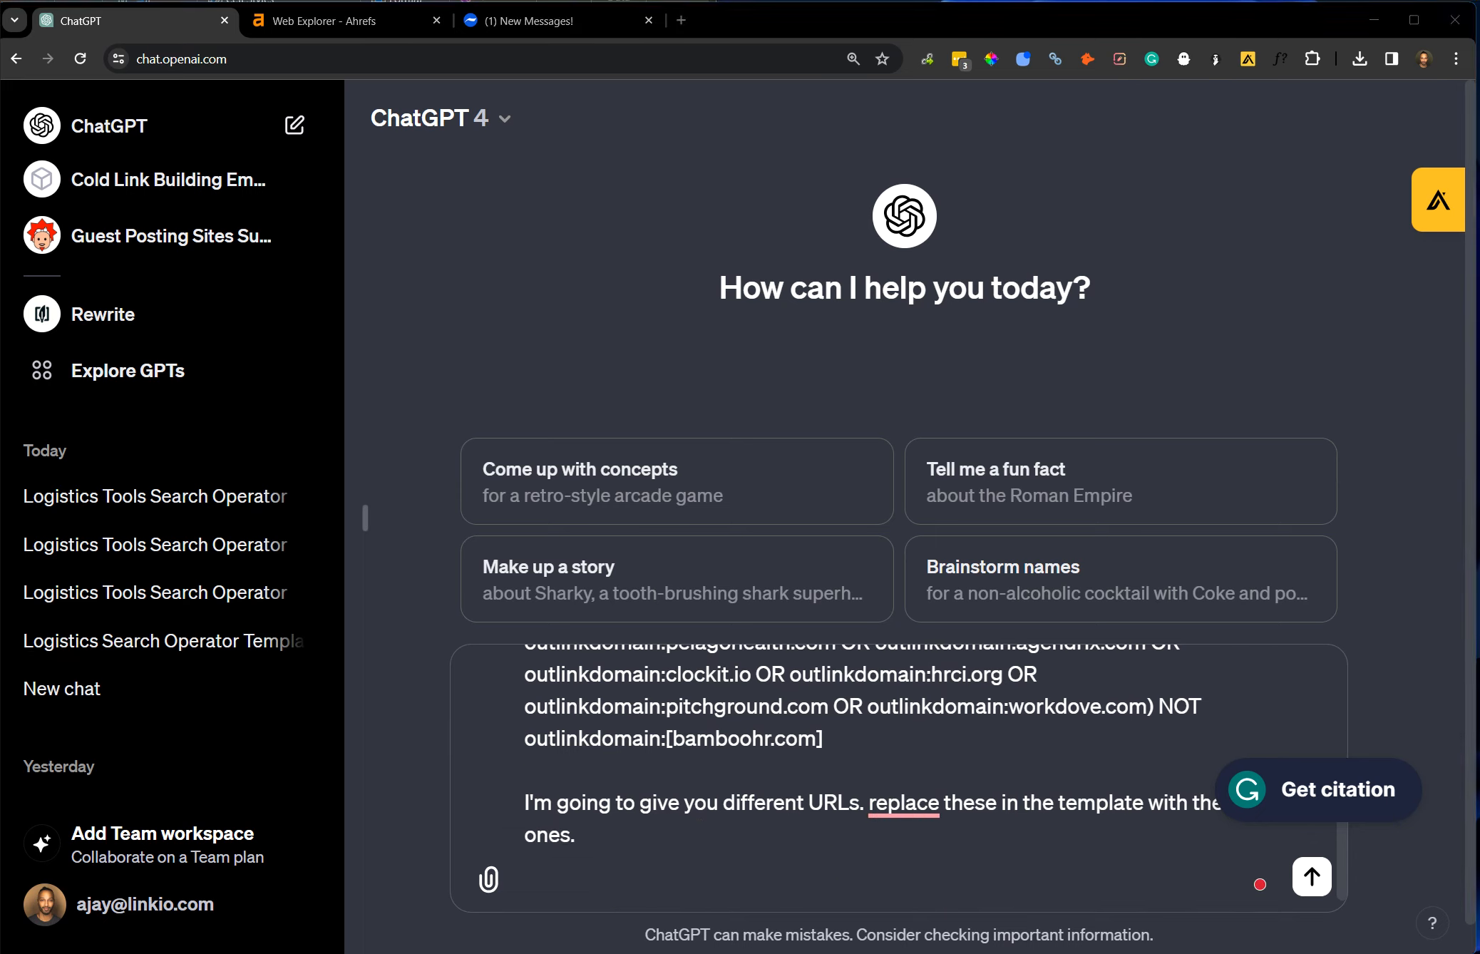
# Copy the competitor domains from kissflow.com to rff.com out of the note, add them to the ChatGPT prompt and send it.
pyautogui.hotkey('alt', 'Tab')
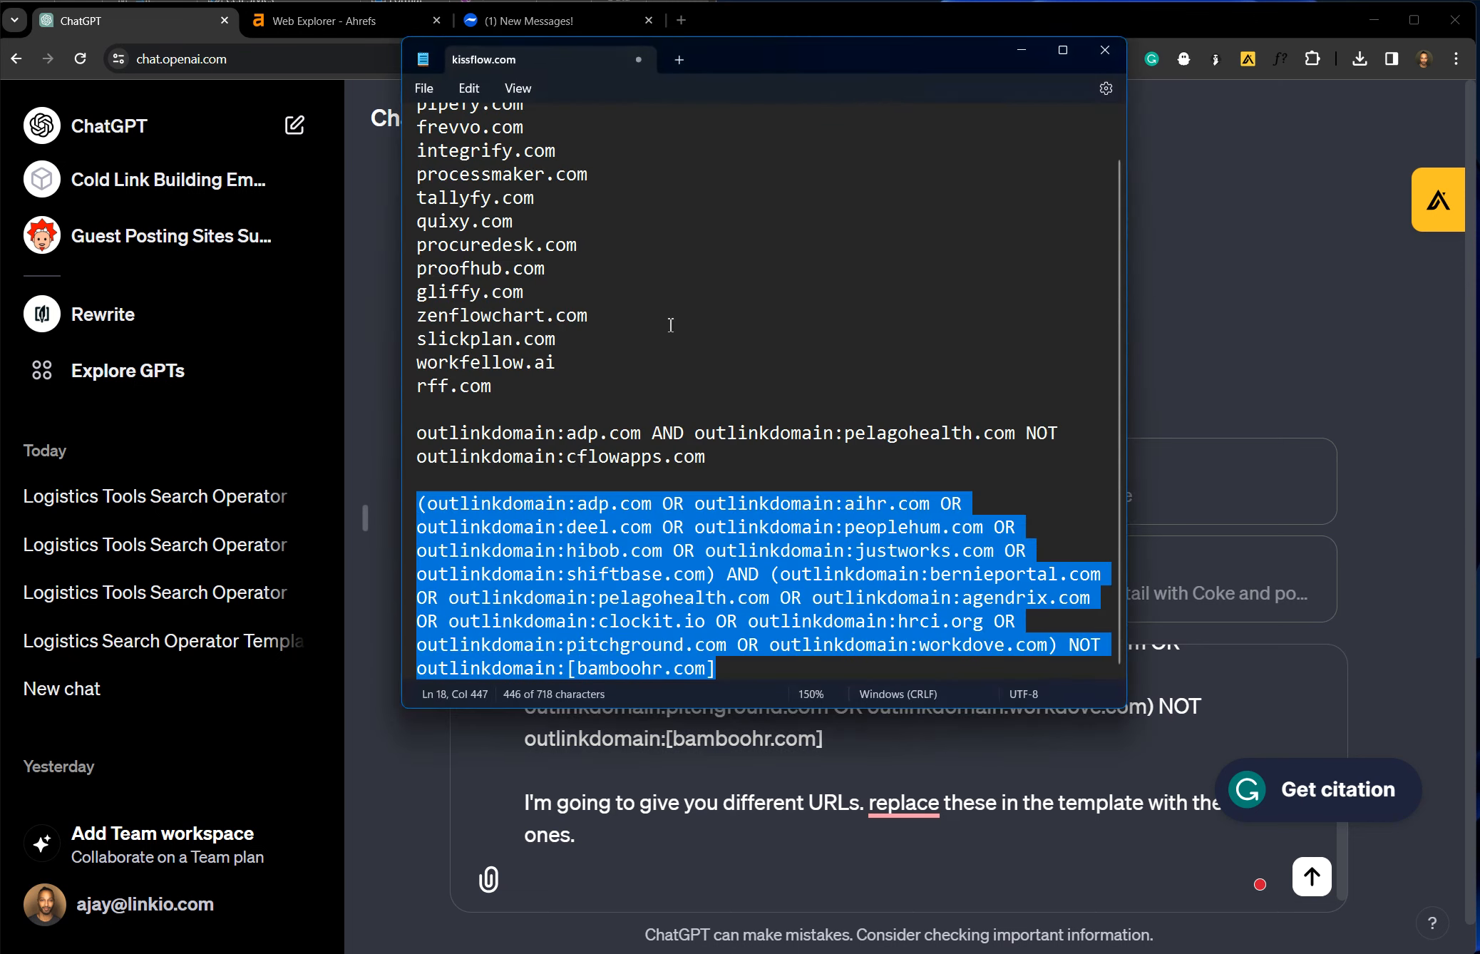
pyautogui.moveTo(512, 406); pyautogui.dragTo(357, 73)
pyautogui.hotkey('ctrl', 'c')
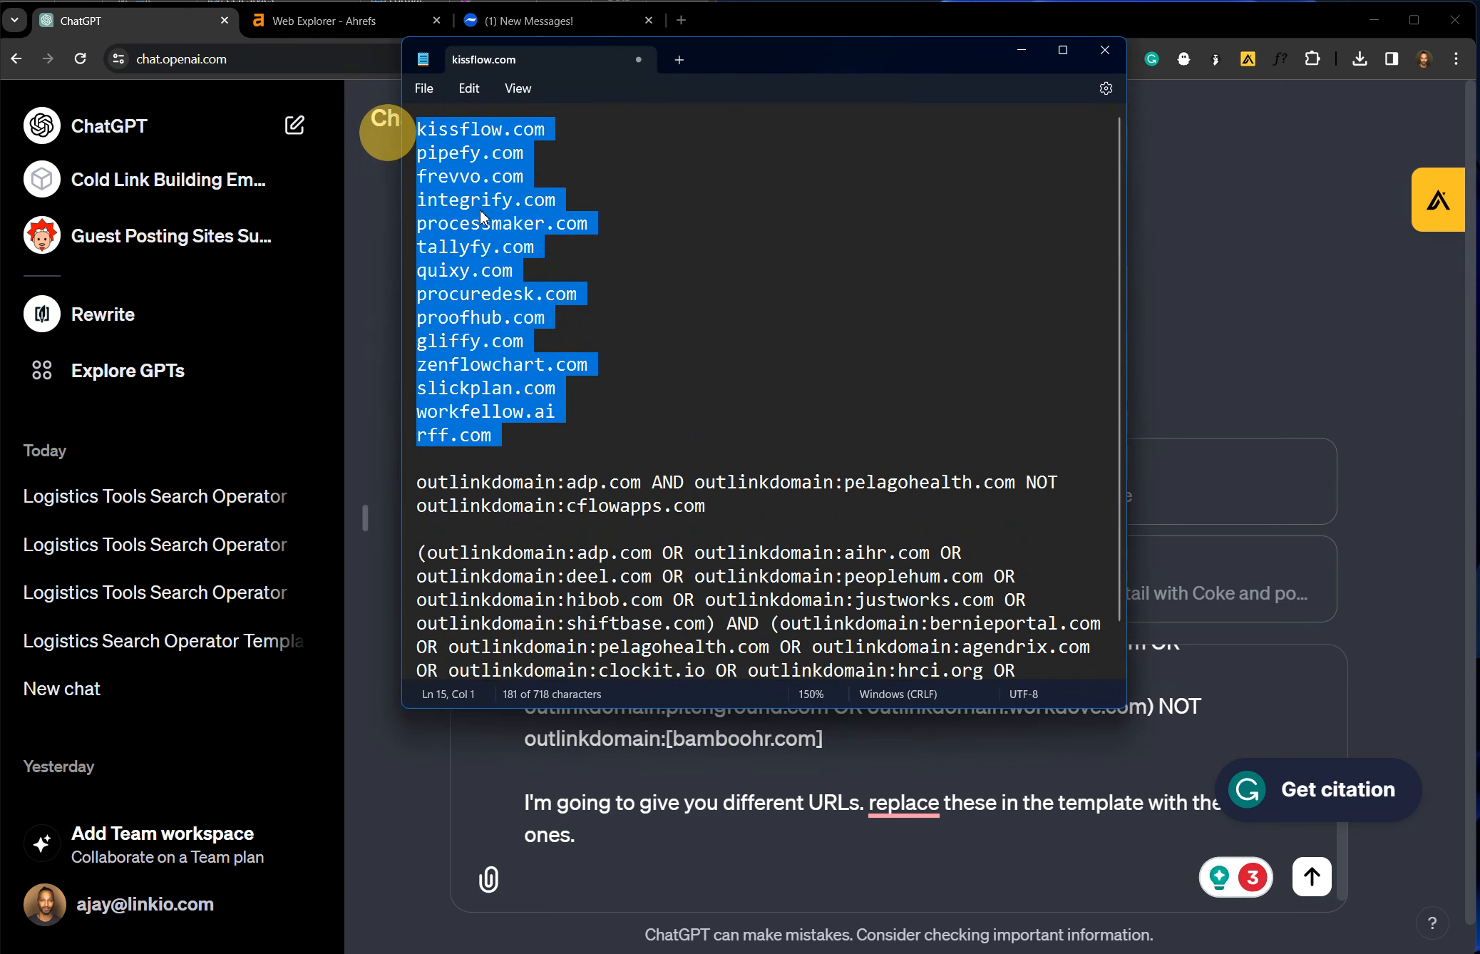
pyautogui.click(417, 809)
pyautogui.hotkey('shift', 'Return')
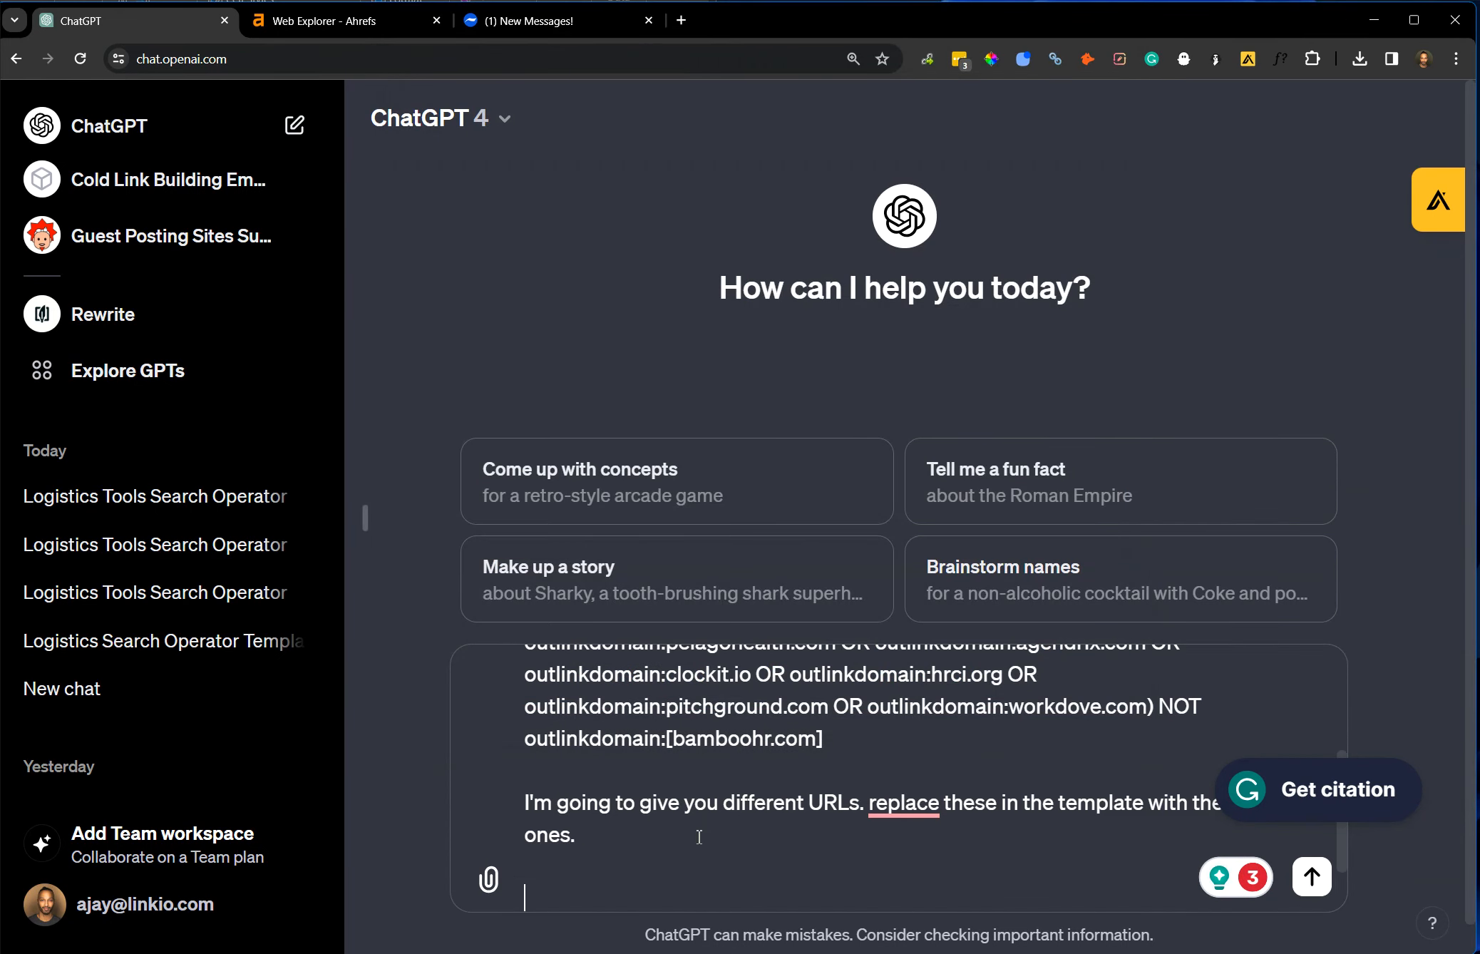
pyautogui.hotkey('ctrl', 'v')
pyautogui.press('Return')
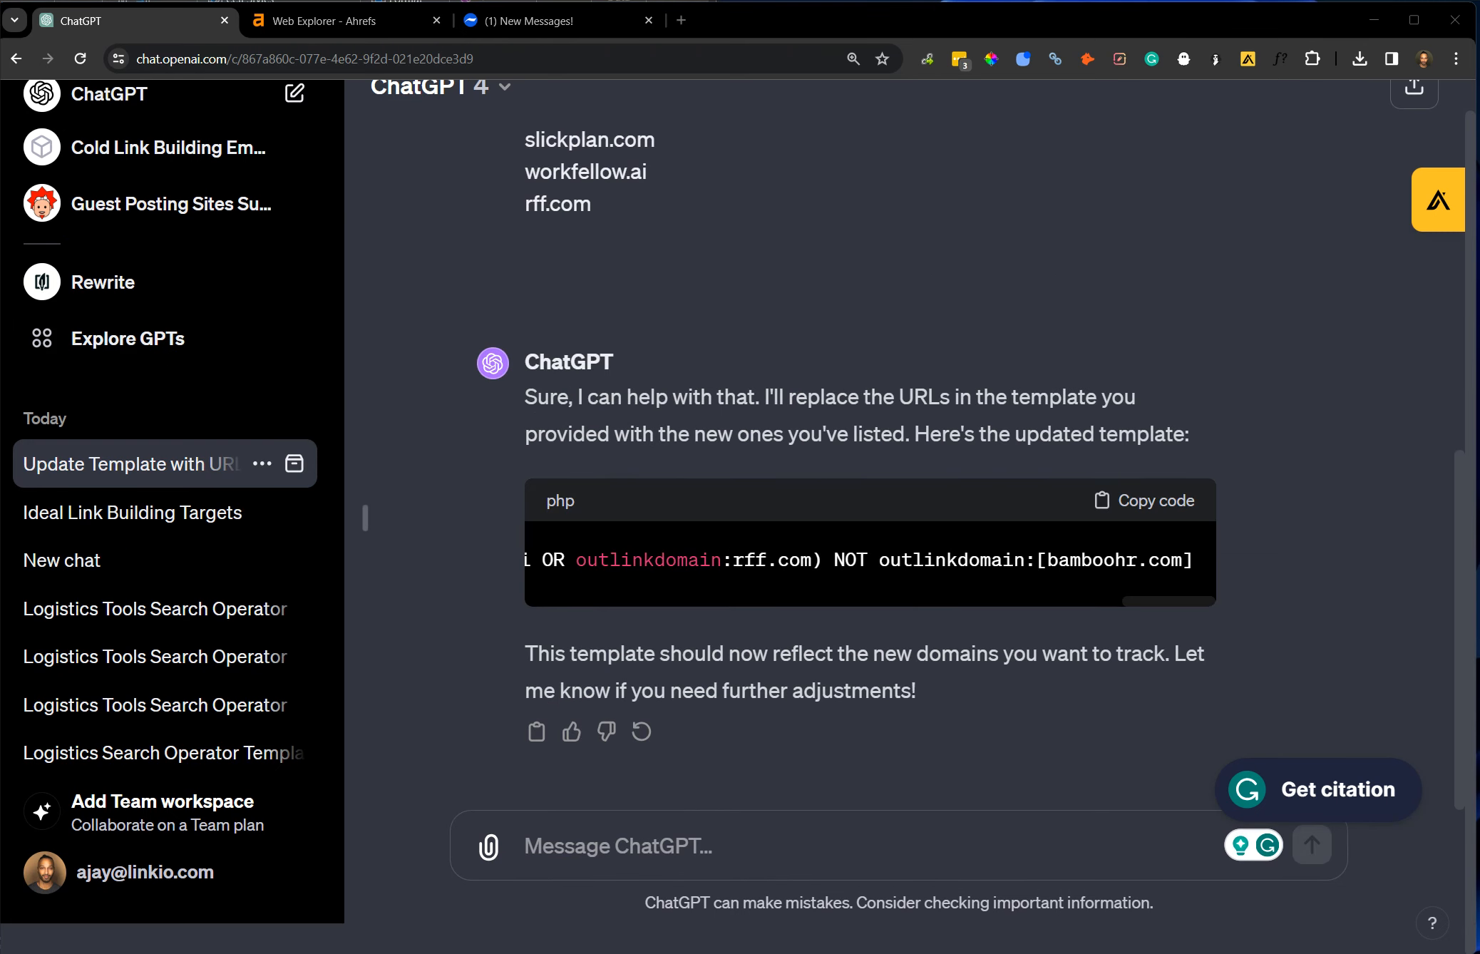
# Paste ChatGPT's updated outlinkdomain operator into the note below the old template.
pyautogui.hotkey('alt', 'Tab')
pyautogui.scroll(-2, 742, 602)
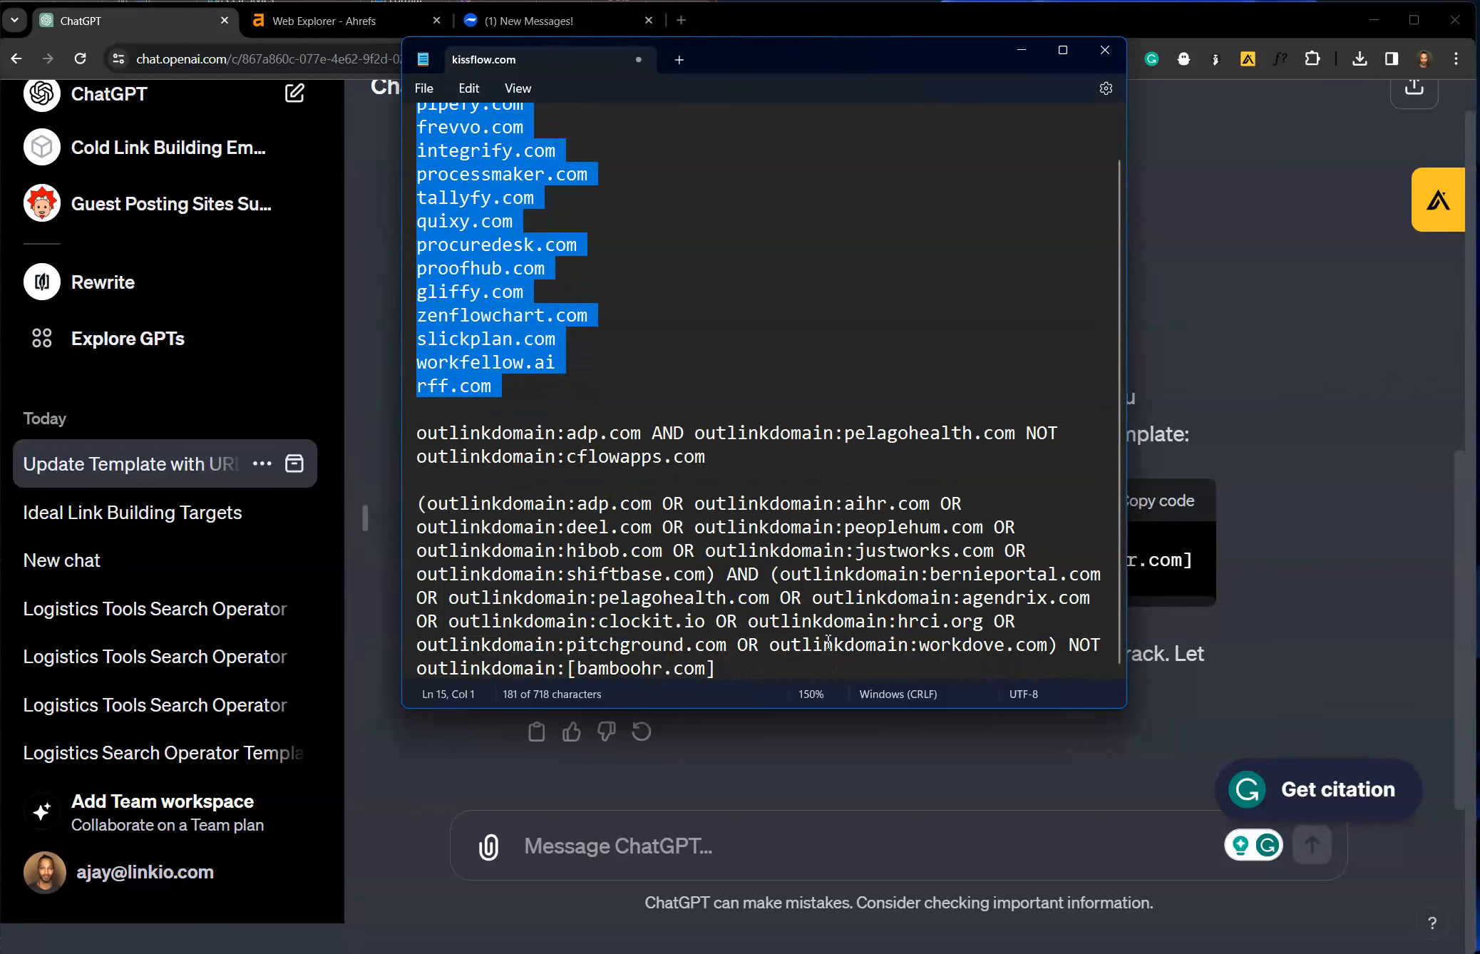
pyautogui.click(832, 665)
pyautogui.write('(outlinkdomain:kissflow.com OR outlinkdomain:pipefy.com OR outlinkdomain:frevvo.com OR outlinkdomain:integrify.com OR outlinkdomain:processmaker.com OR outlinkdomain:tallyfy.com OR outlinkdomain:quixy.com OR outlinkdomain:procuredesk.com) AND (outlinkdomain:proofhub.com OR outlinkdomain:gliffy.com OR outlinkdomain:zenflowchart.com OR outlinkdomain:slickplan.com OR outlinkdomain:workfellow.ai OR outlinkdomain:rff.com) NOT outlinkdomain:[bamboohr.com]')
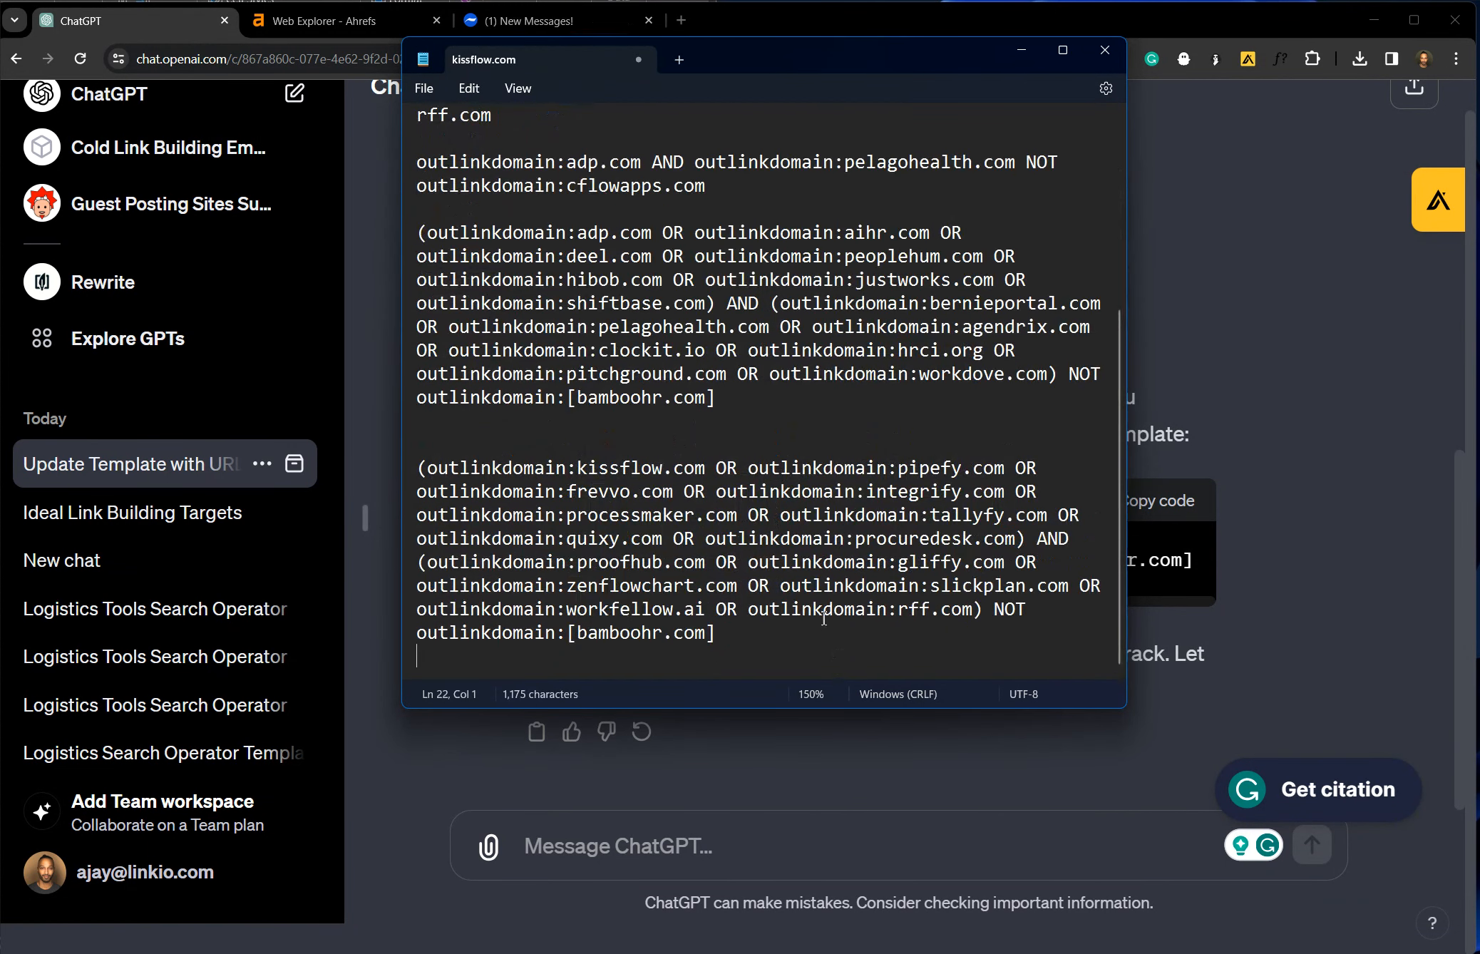
# Examine the new operator's first parenthesised group, highlighting it from kissflow.com through procuredesk.com.
pyautogui.moveTo(620, 467); pyautogui.dragTo(866, 489)
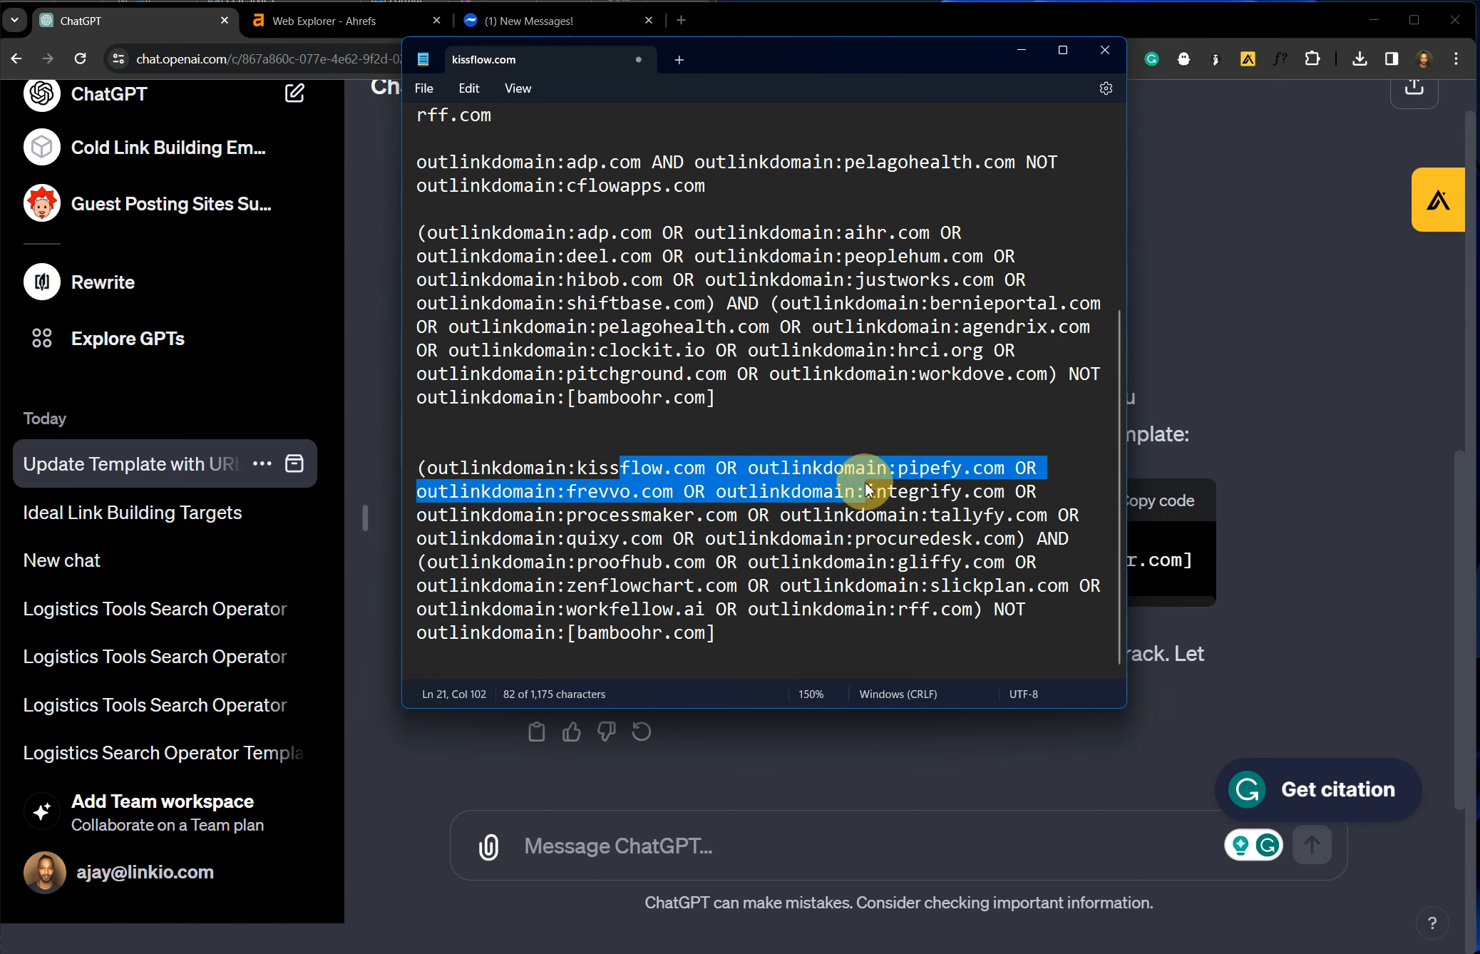
pyautogui.click(1011, 494)
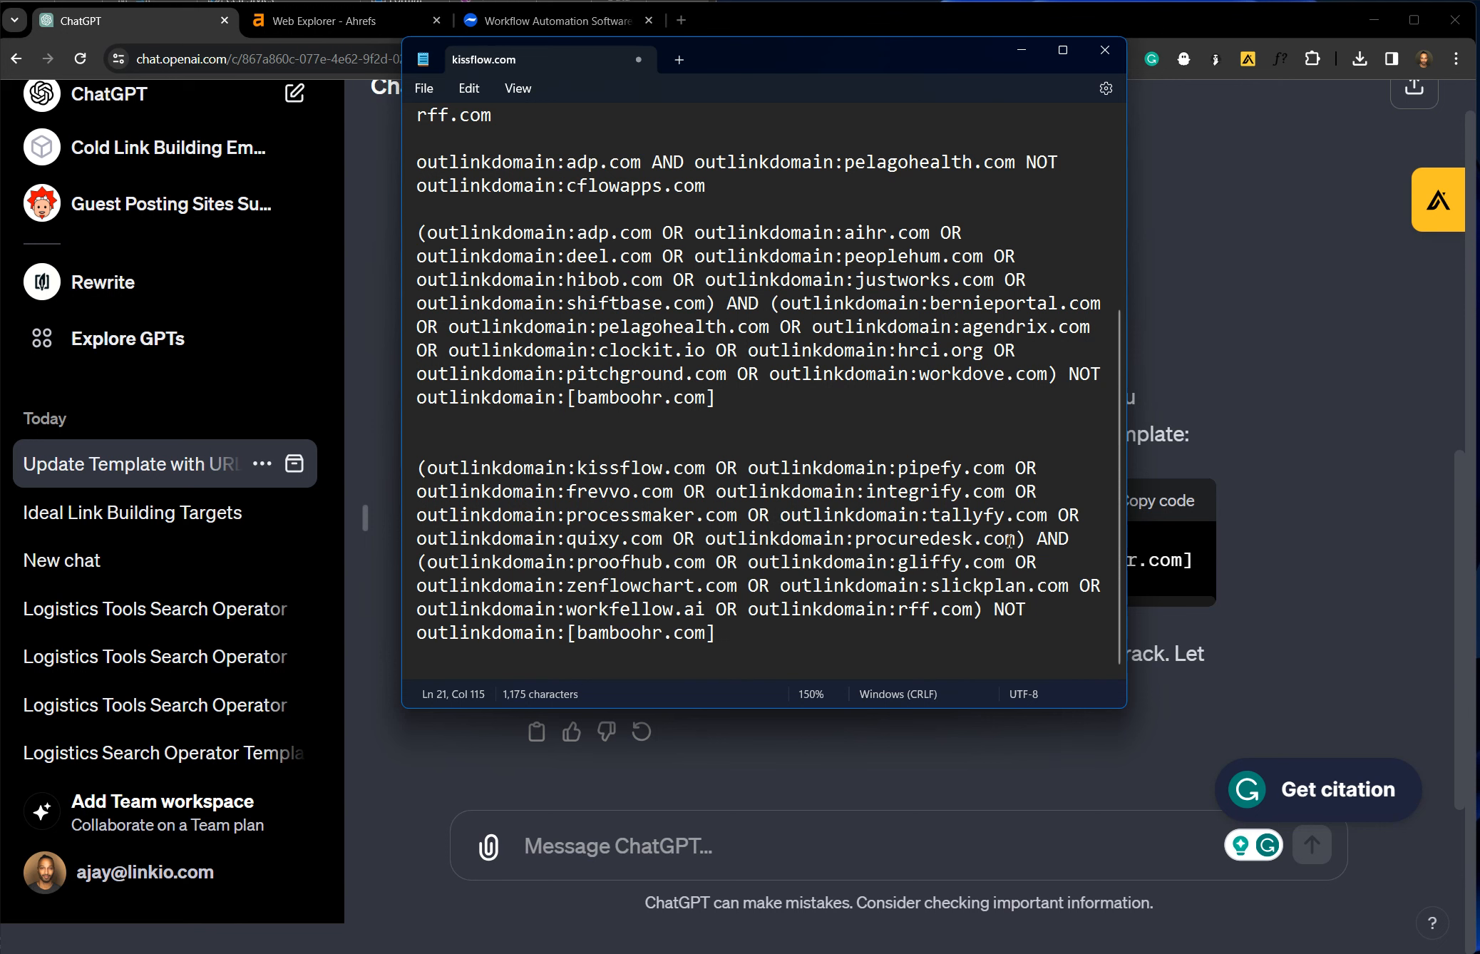
pyautogui.moveTo(1026, 540); pyautogui.dragTo(386, 476)
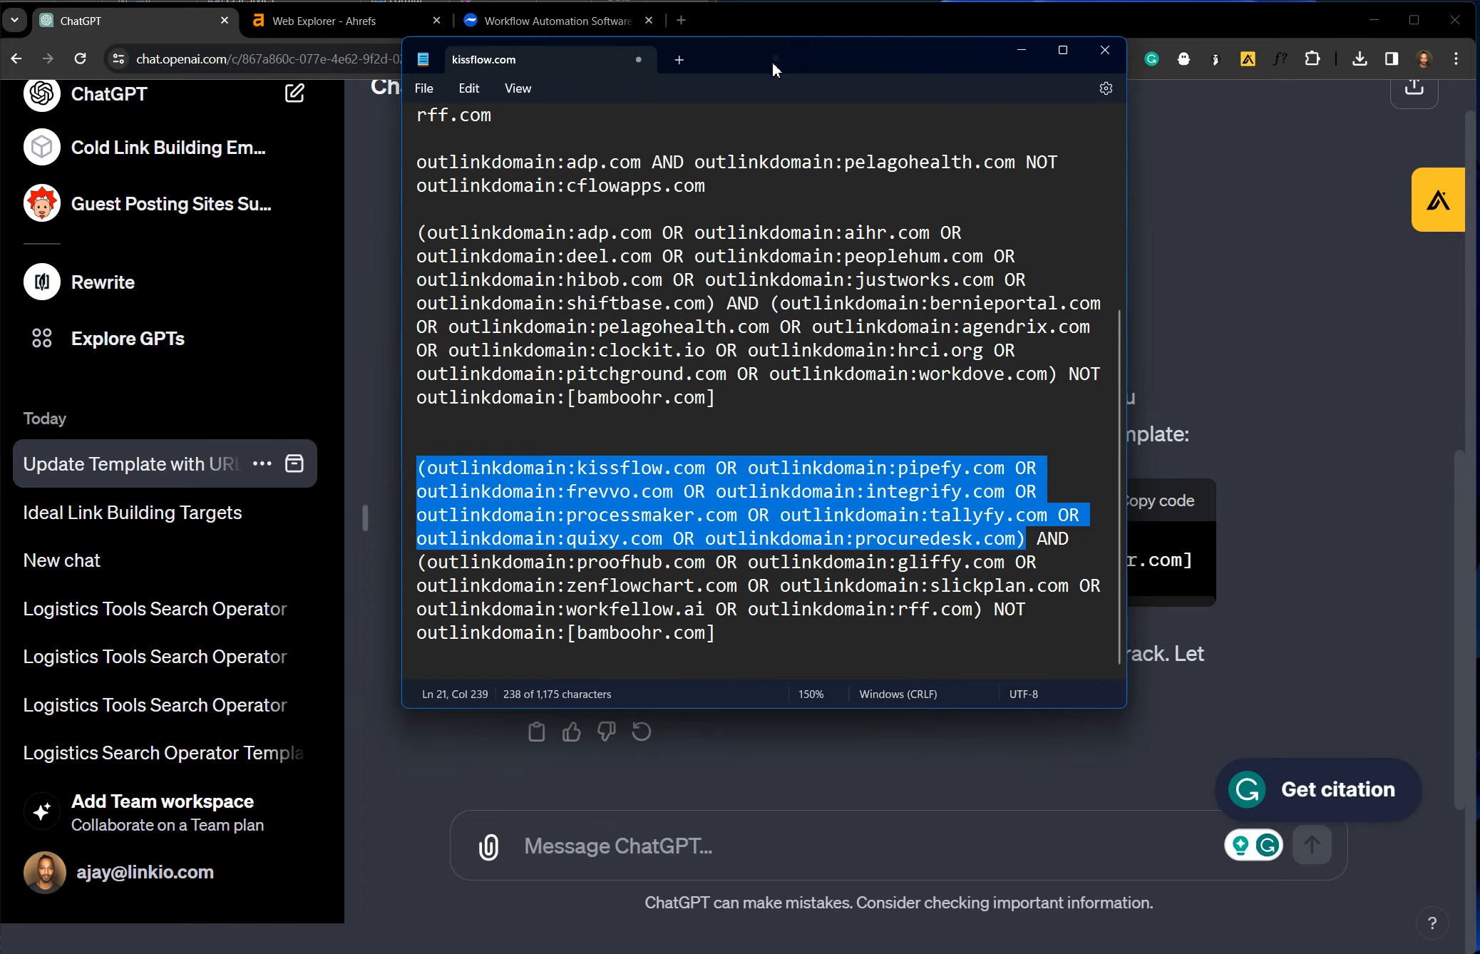
# Compare the existing Web Explorer query with the note's new operator, highlighting its second parenthesised group from proofhub.com through rff.com.
pyautogui.moveTo(777, 66); pyautogui.dragTo(126, 485)
pyautogui.click(328, 20)
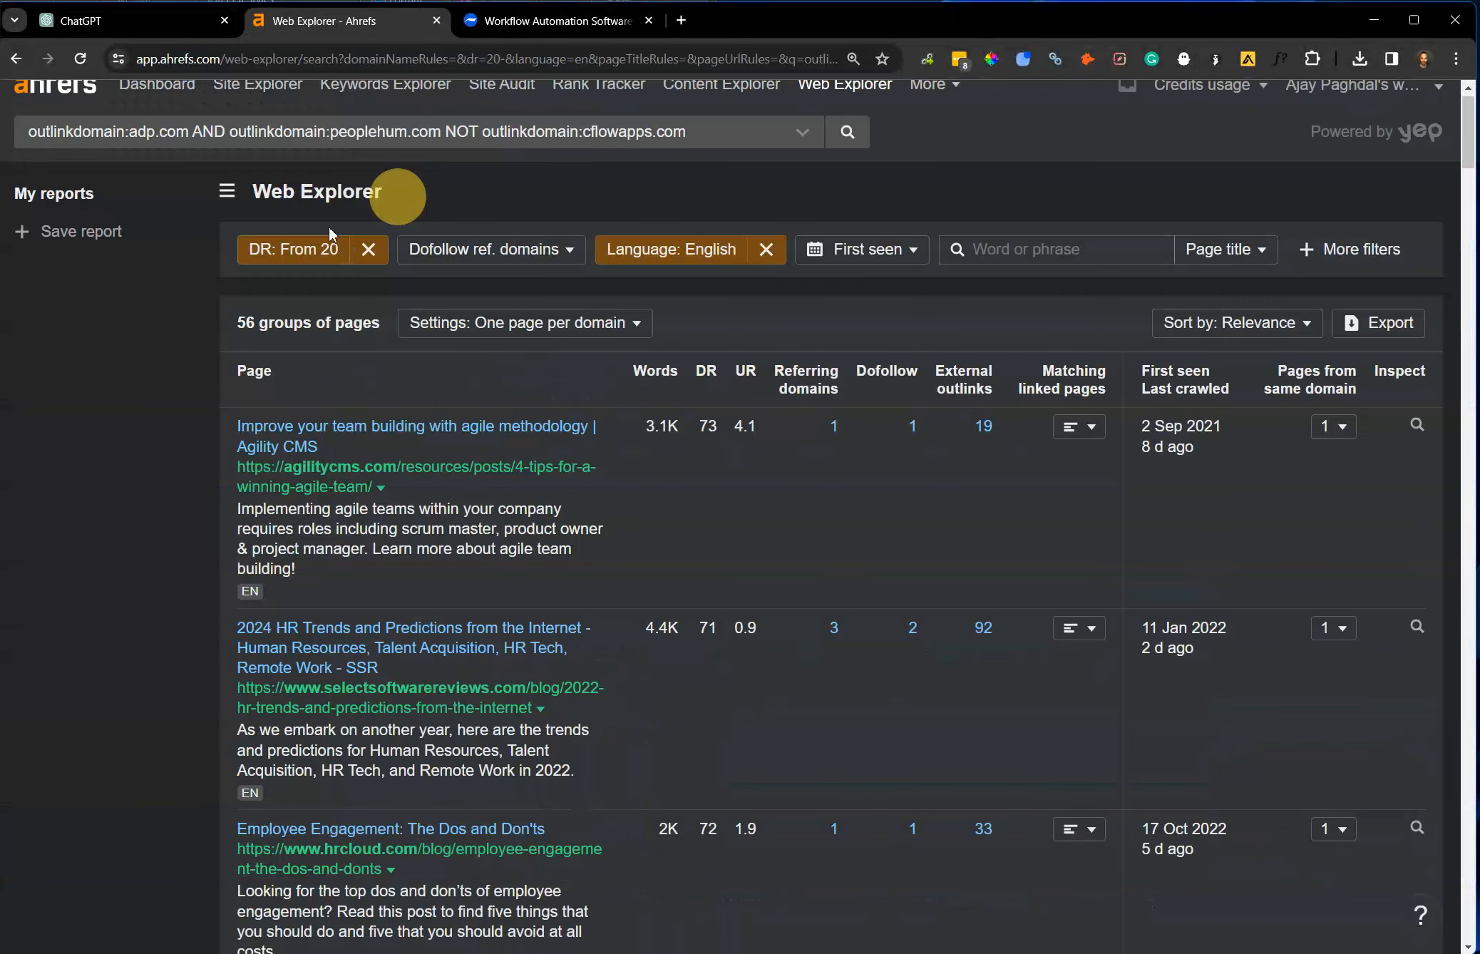
pyautogui.moveTo(190, 135); pyautogui.dragTo(36, 133)
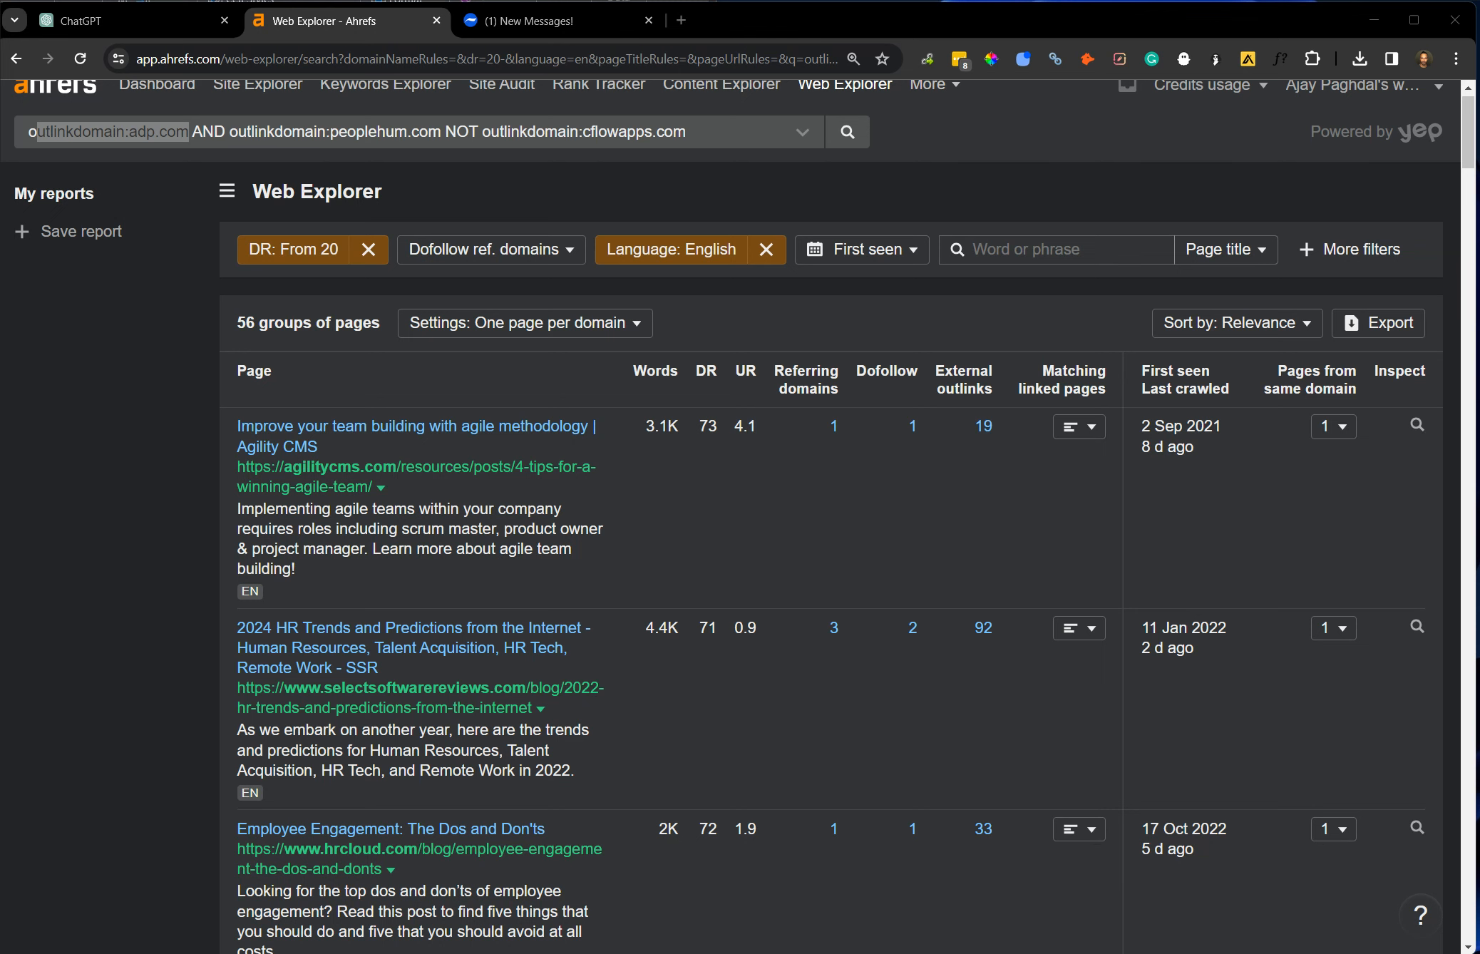
pyautogui.click(787, 952)
pyautogui.moveTo(531, 505); pyautogui.dragTo(855, 248)
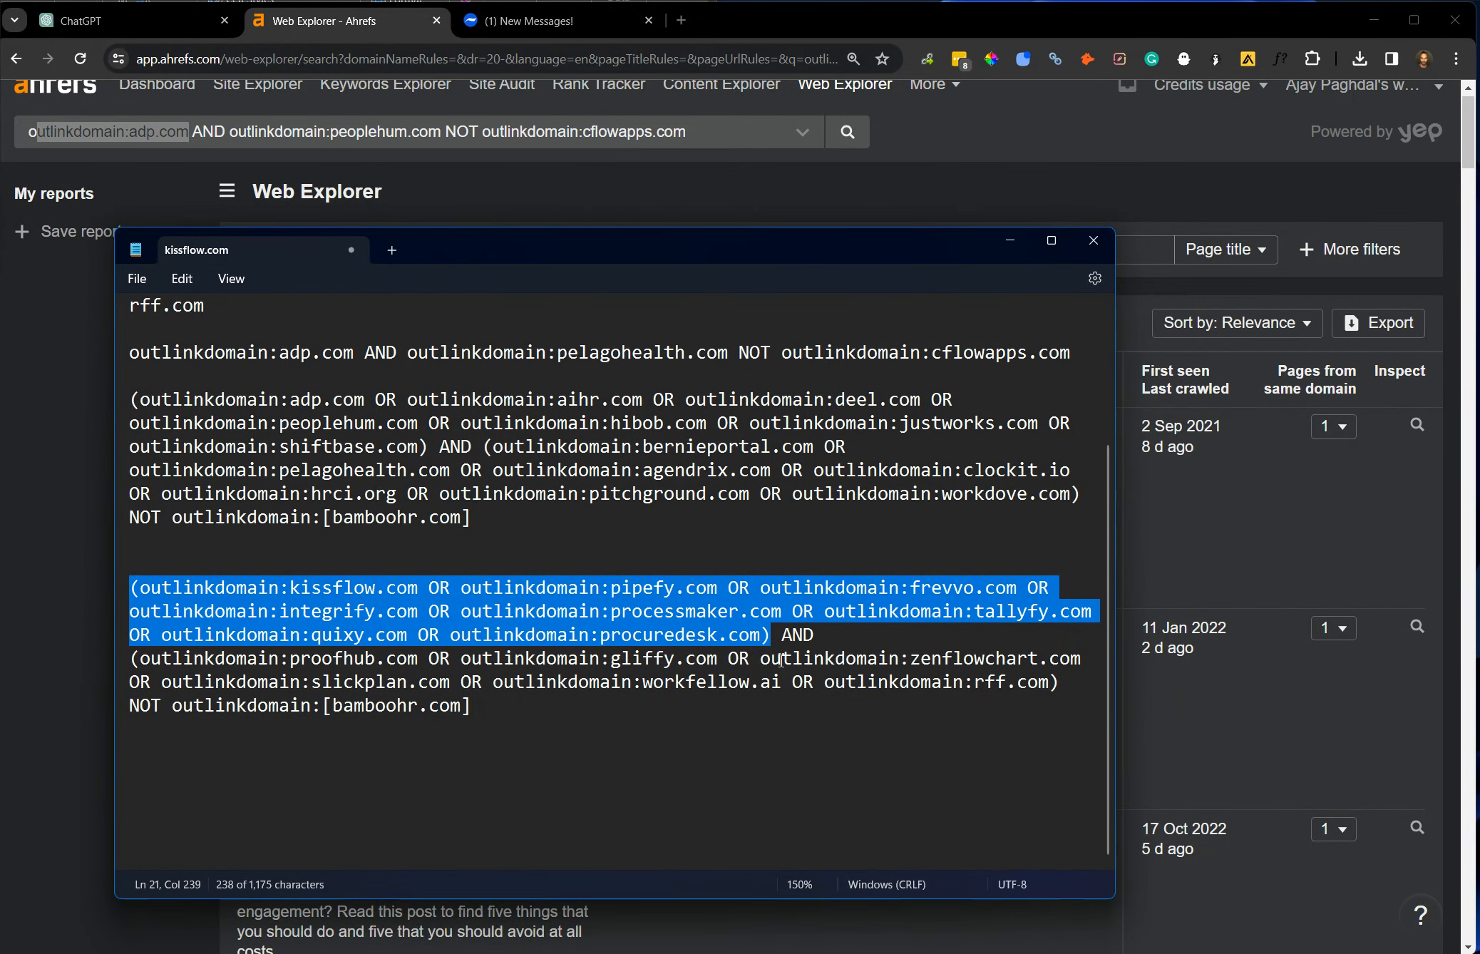
pyautogui.moveTo(131, 657); pyautogui.dragTo(1050, 684)
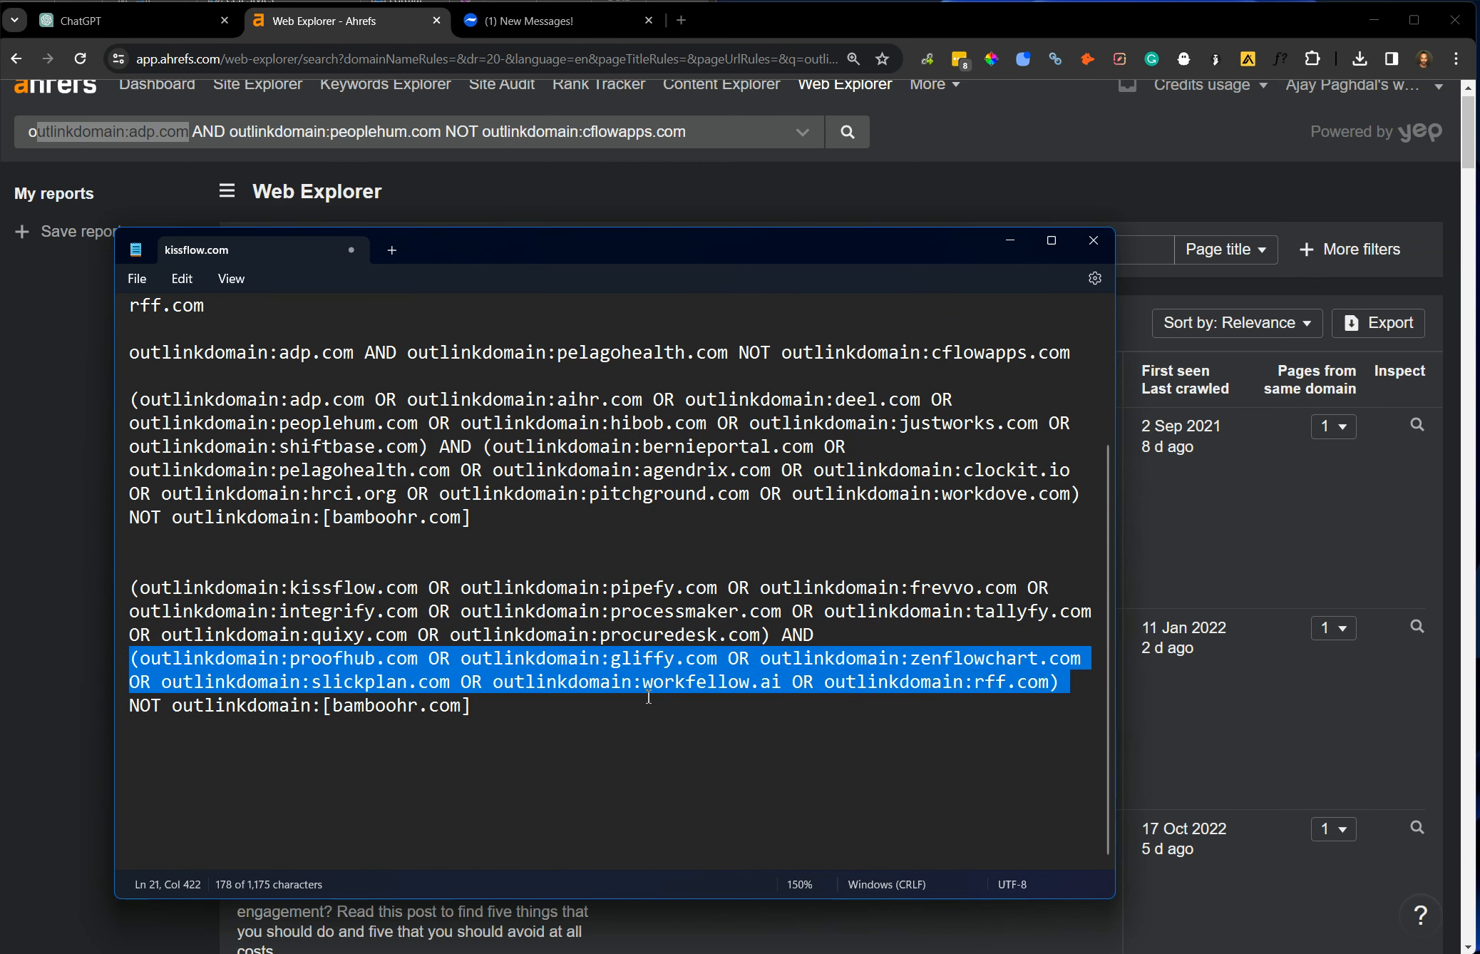
# Replace [bamboohr.com] in the new operator's NOT clause with cflowapps.com, copied from the Cflow website's address.
pyautogui.click(384, 706)
pyautogui.moveTo(496, 705); pyautogui.dragTo(322, 713)
pyautogui.press('BackSpace')
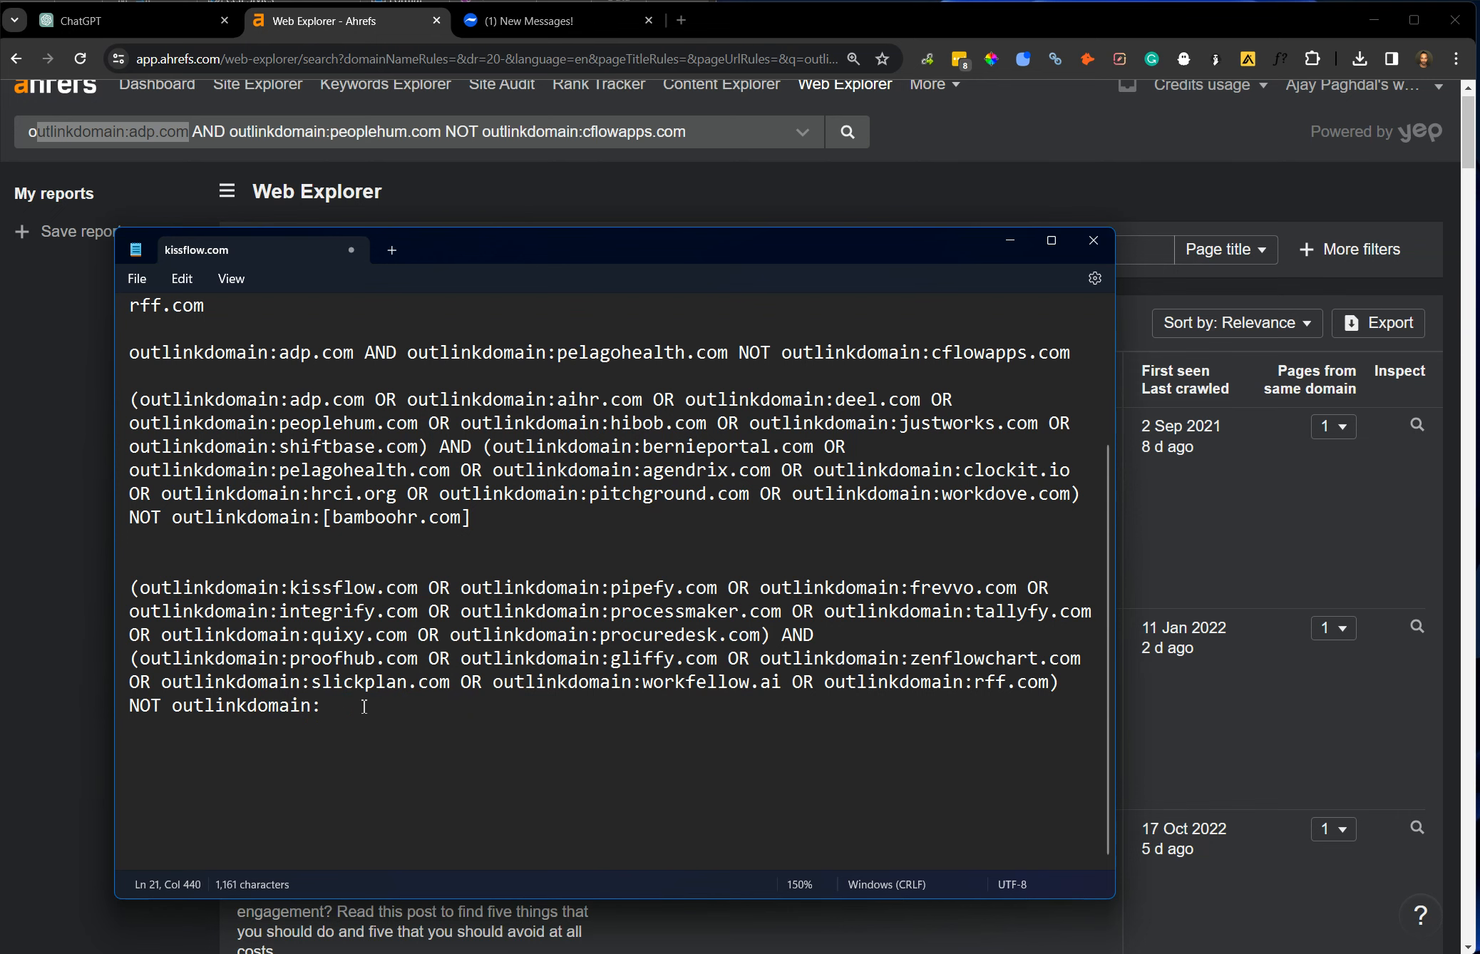
pyautogui.scroll(5, 467, 366)
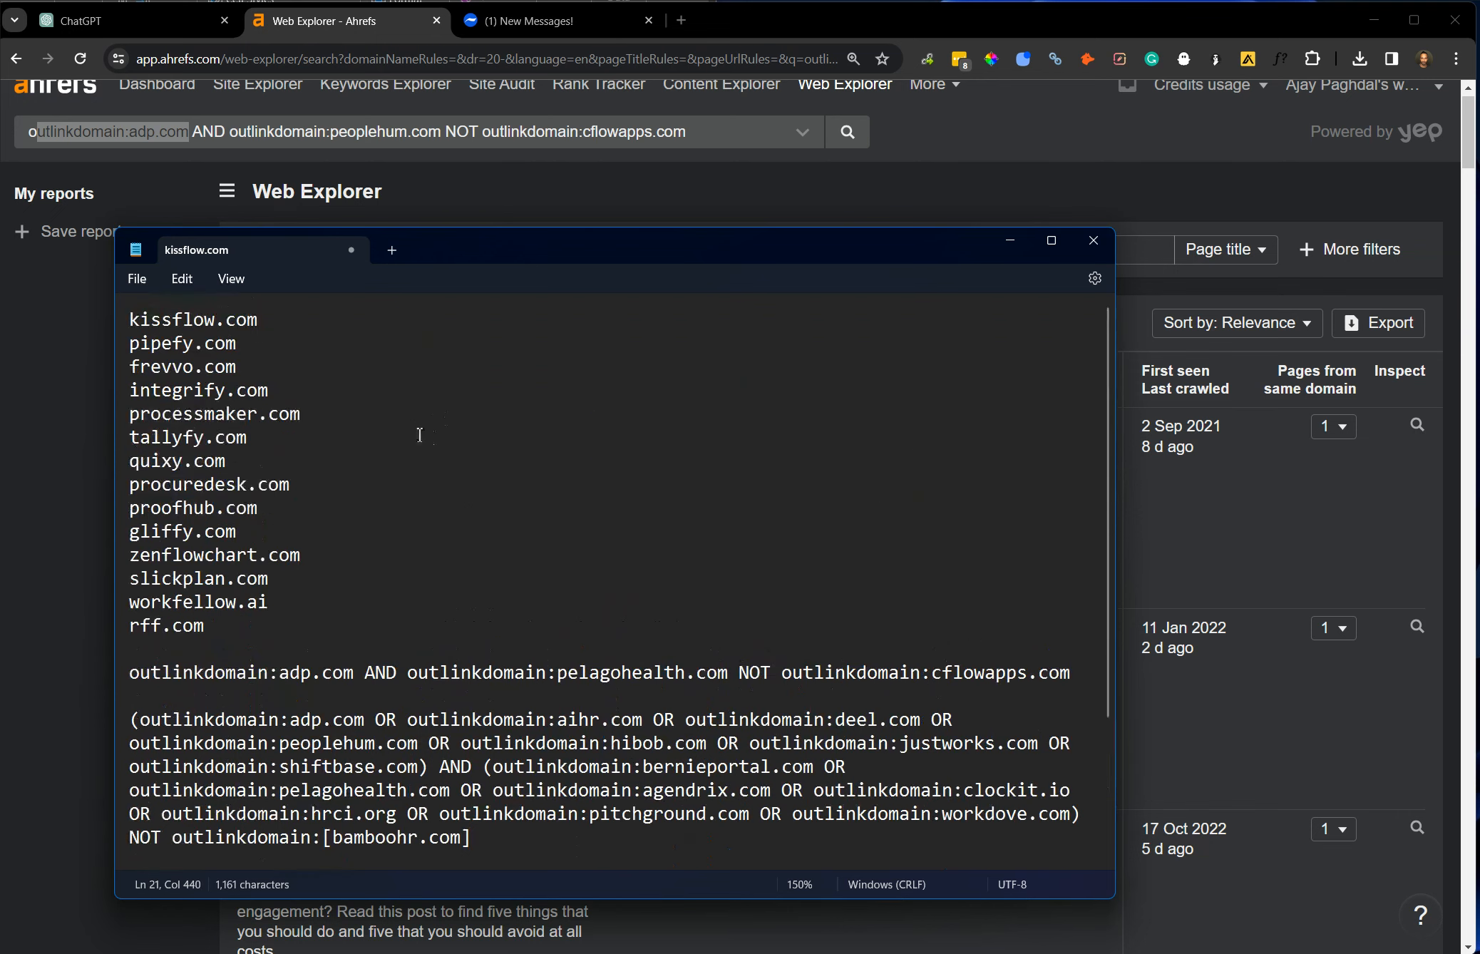
pyautogui.click(563, 22)
pyautogui.moveTo(419, 58); pyautogui.dragTo(205, 75)
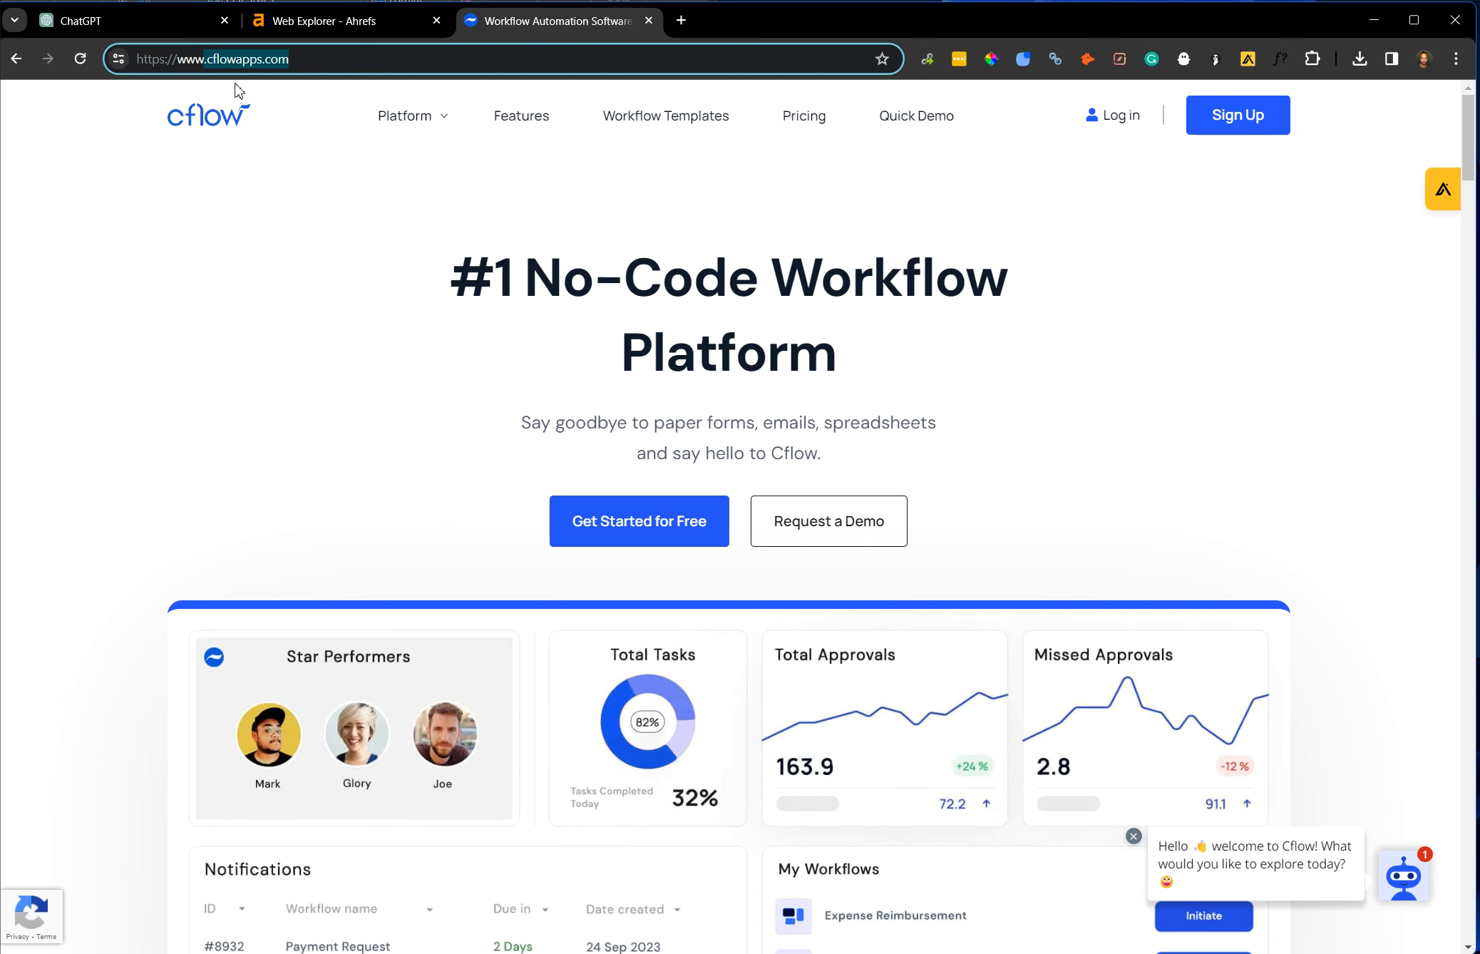
pyautogui.hotkey('alt', 'Tab')
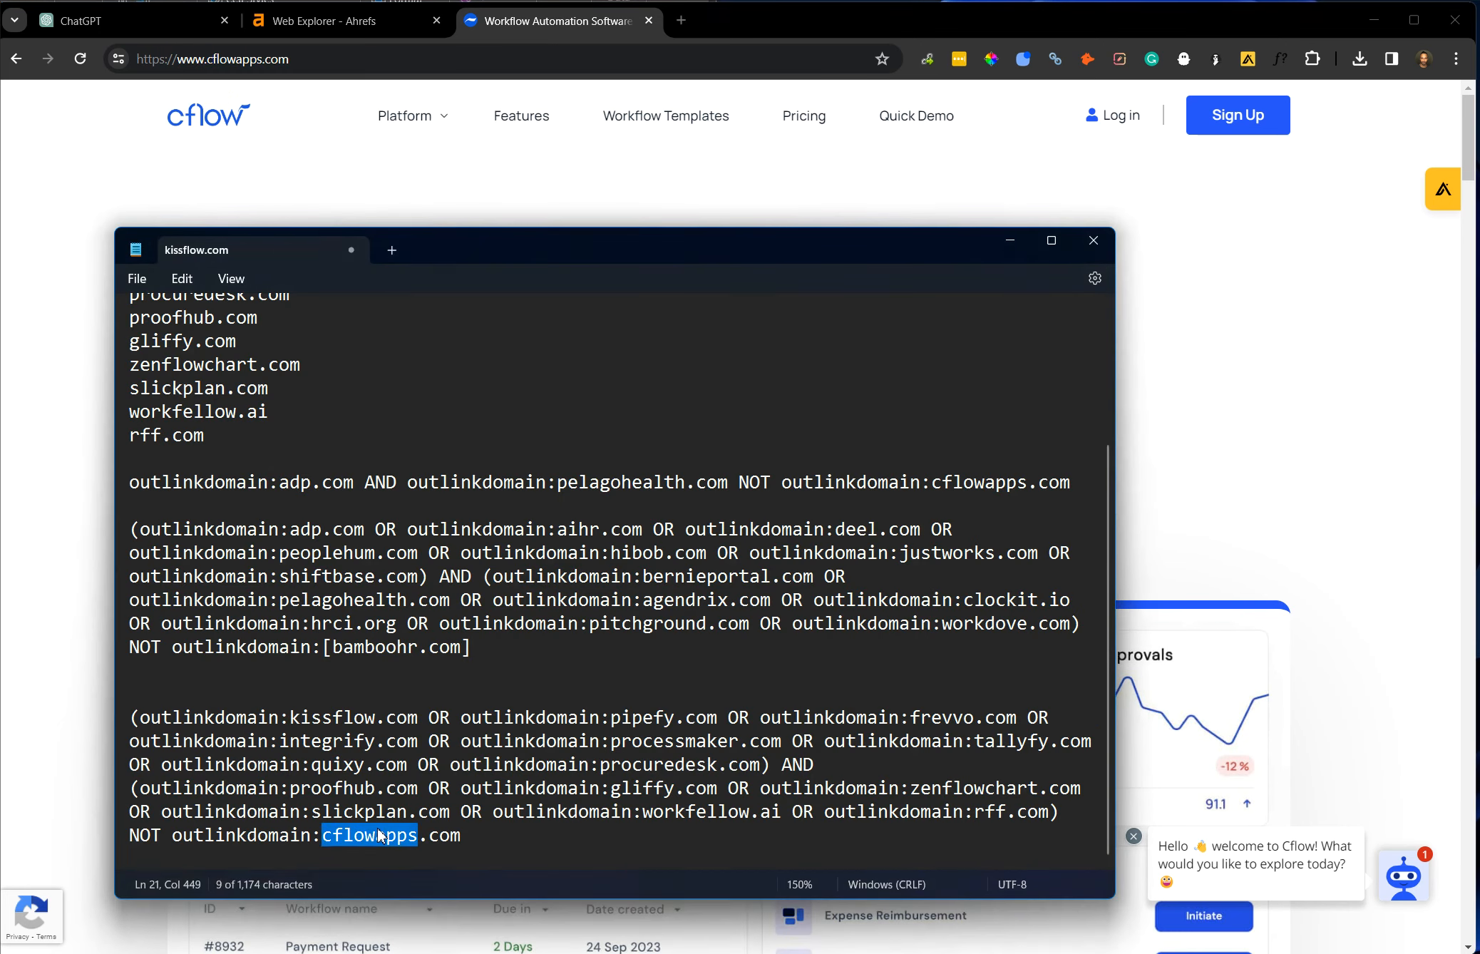
# Copy the complete kissflow.com operator from the note, replace the Web Explorer query with it and run the search.
pyautogui.tripleClick(380, 830)
pyautogui.hotkey('ctrl', 'c')
pyautogui.click(340, 22)
pyautogui.tripleClick(369, 137)
pyautogui.hotkey('ctrl', 'v')
pyautogui.click(373, 142)
pyautogui.hotkey('ctrl', 'a')
pyautogui.hotkey('ctrl', 'v')
pyautogui.click(848, 131)
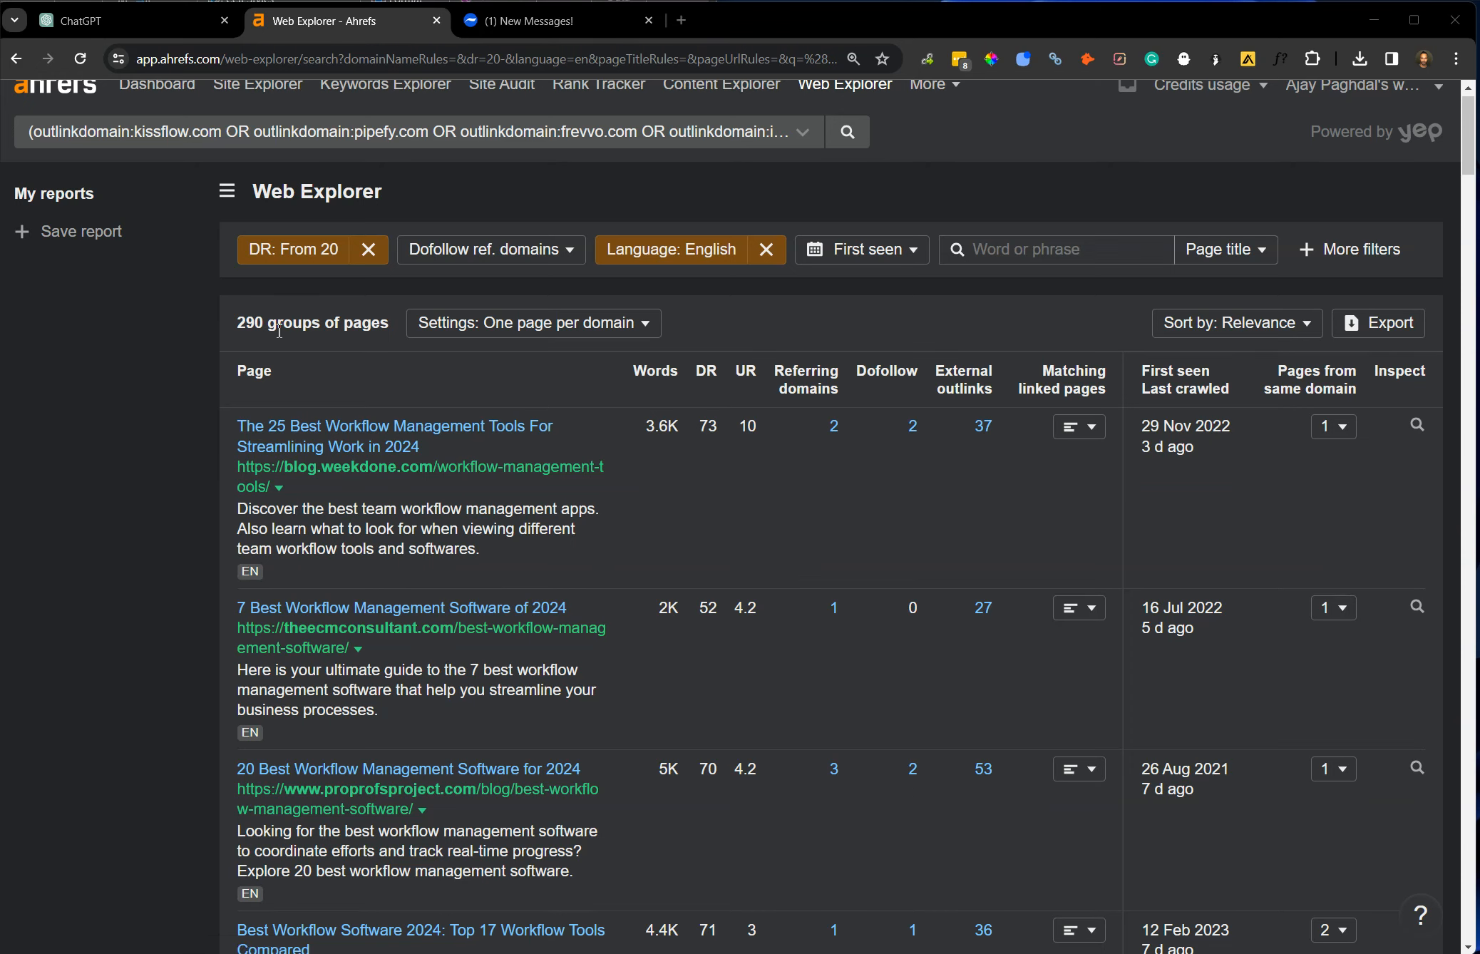
# Export the Web Explorer results to a CSV file.
pyautogui.scroll(-9, 638, 941)
pyautogui.scroll(10, 1285, 253)
pyautogui.click(1392, 347)
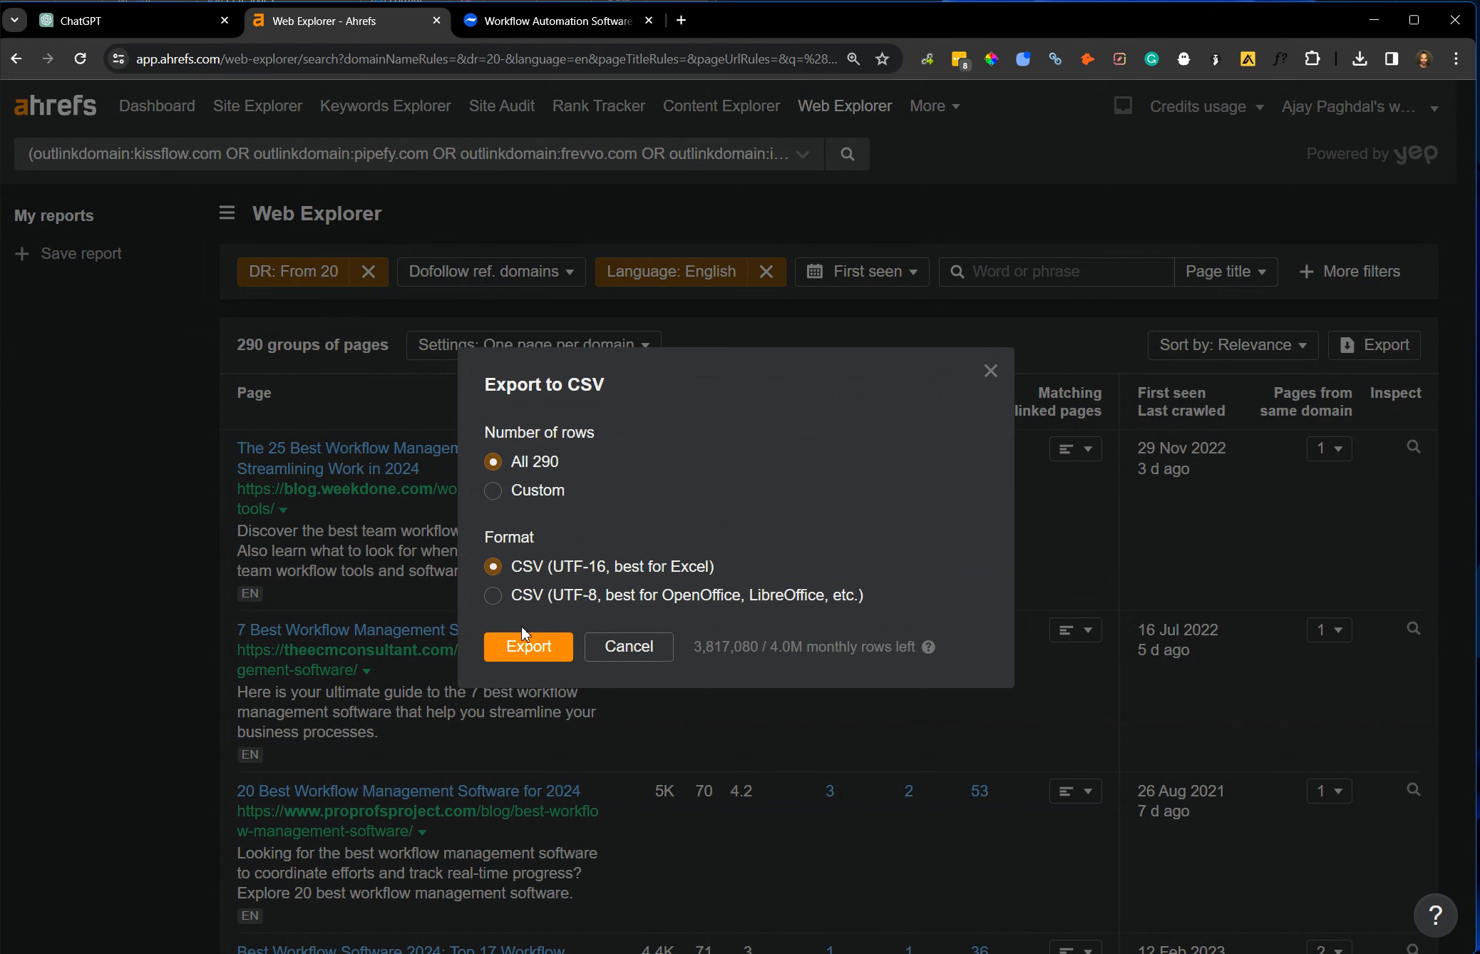
pyautogui.click(525, 637)
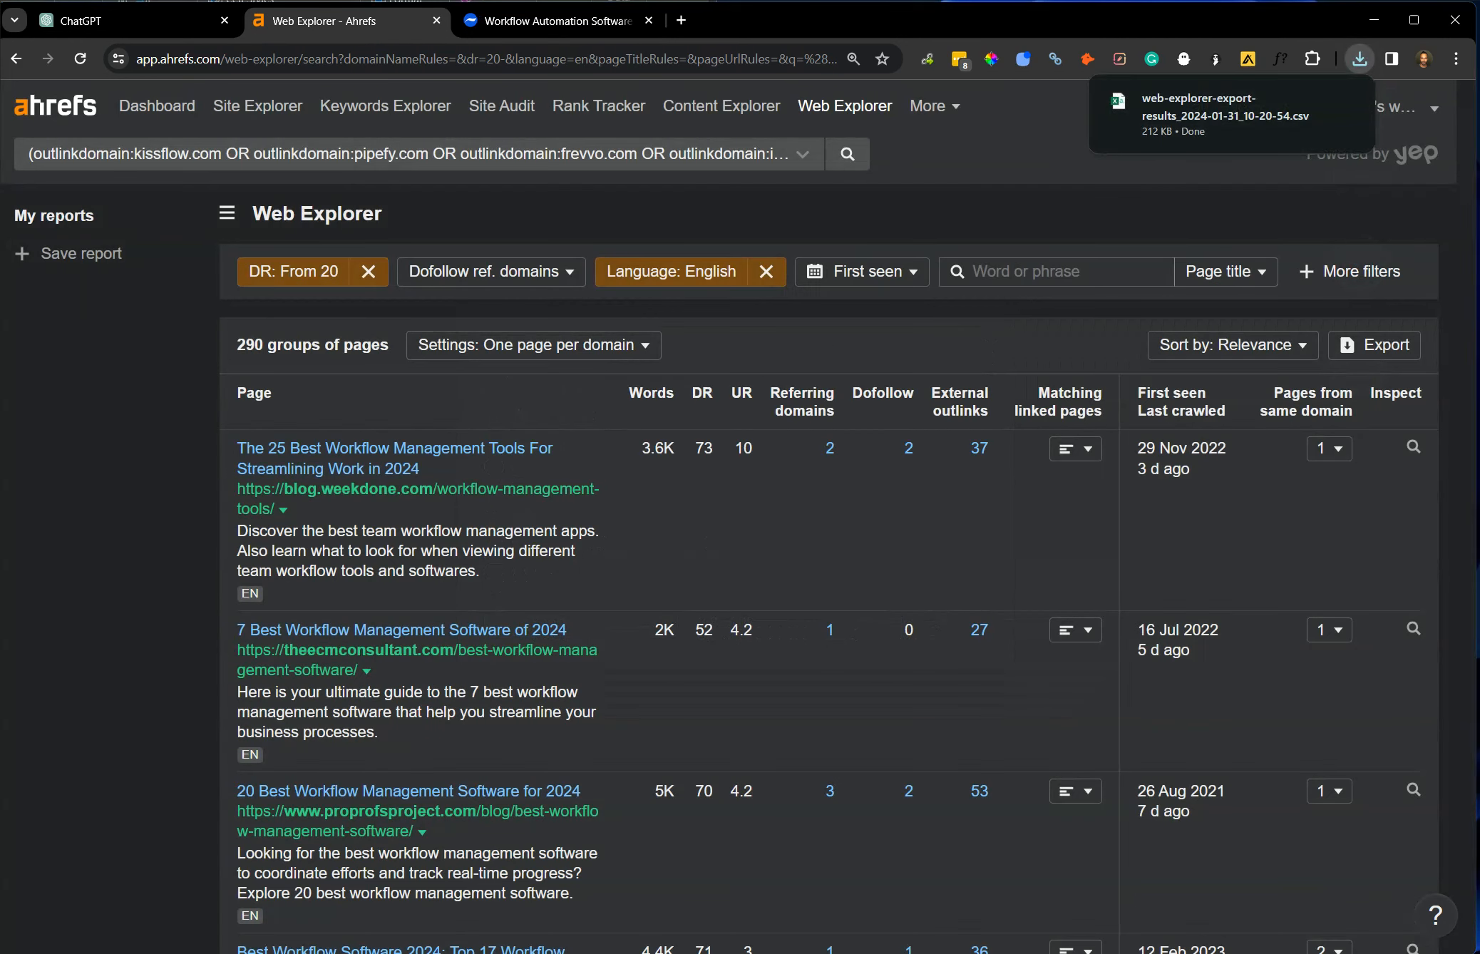
# Switch to ChatGPT and begin a follow-up prompt with "i updated to this:" and a new line.
pyautogui.hotkey('alt', 'Tab')
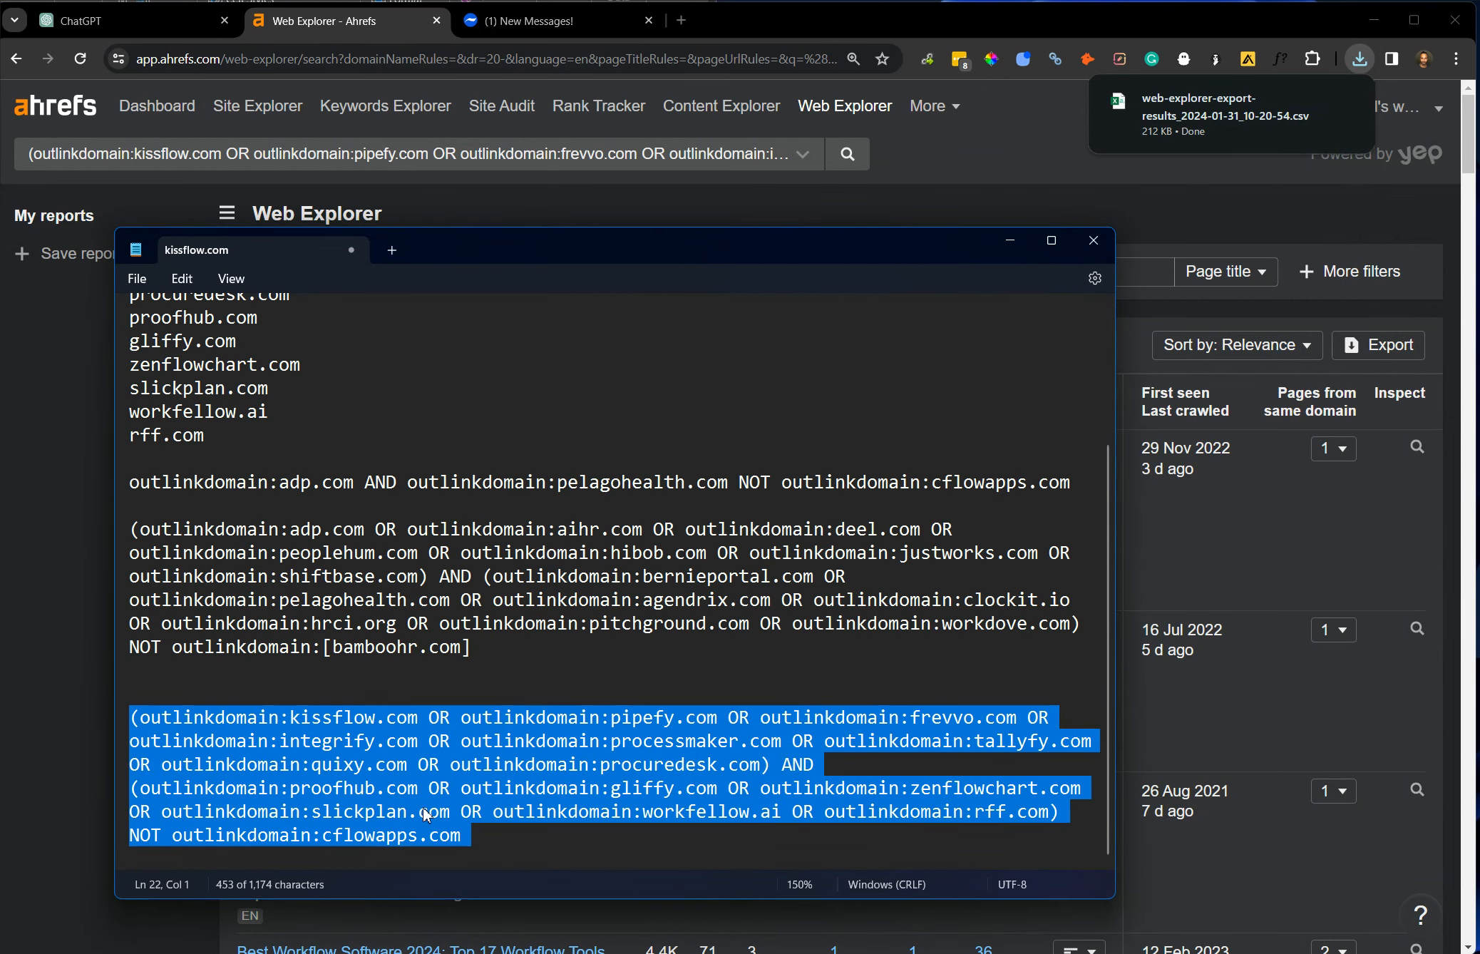
pyautogui.click(130, 26)
pyautogui.click(748, 855)
pyautogui.write('i yupdated')
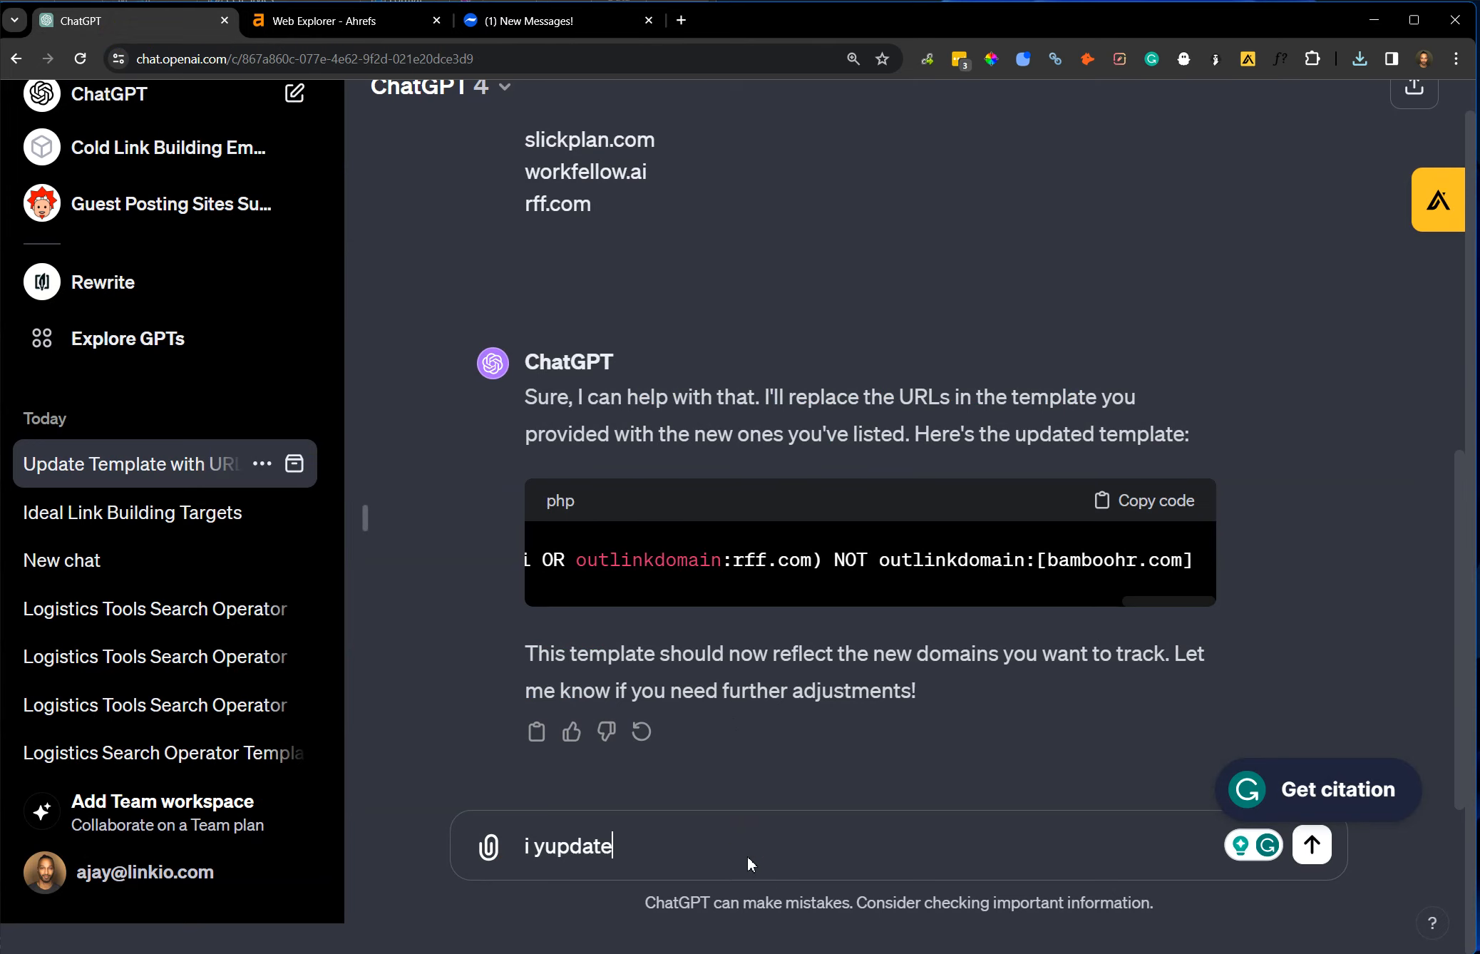
pyautogui.press('BackSpace')
pyautogui.press('BackSpace')
pyautogui.press('BackSpace')
pyautogui.press('BackSpace')
pyautogui.press('BackSpace')
pyautogui.press('BackSpace')
pyautogui.press('BackSpace')
pyautogui.press('BackSpace')
pyautogui.press('BackSpace')
pyautogui.write('updated to t')
pyautogui.hotkey('shift', 'Return')
pyautogui.hotkey('ctrl', 'f')
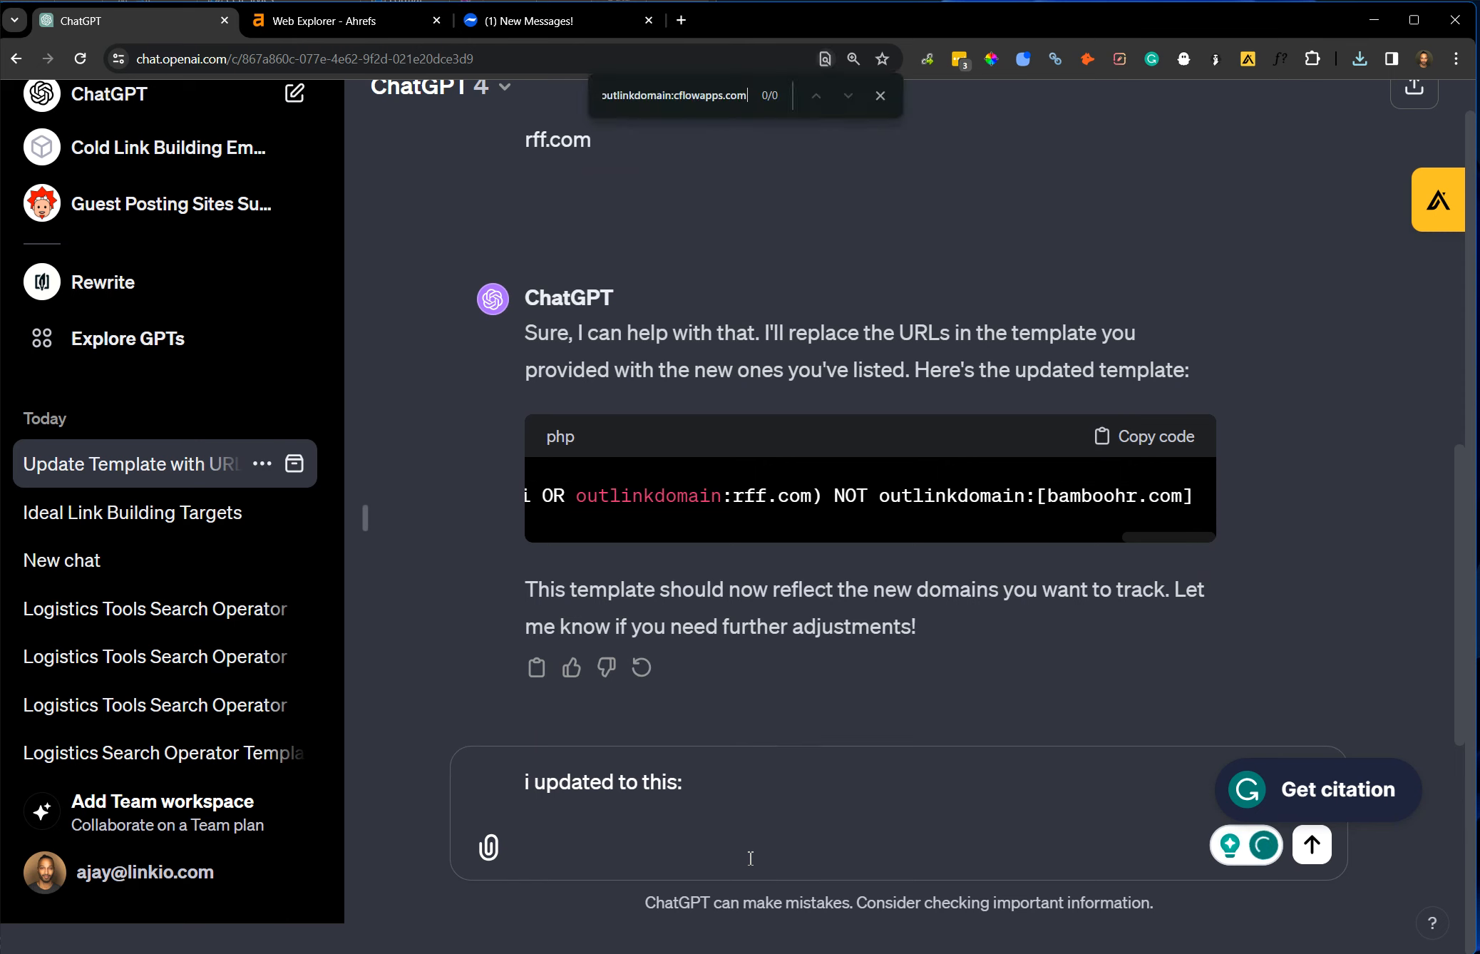
pyautogui.click(750, 858)
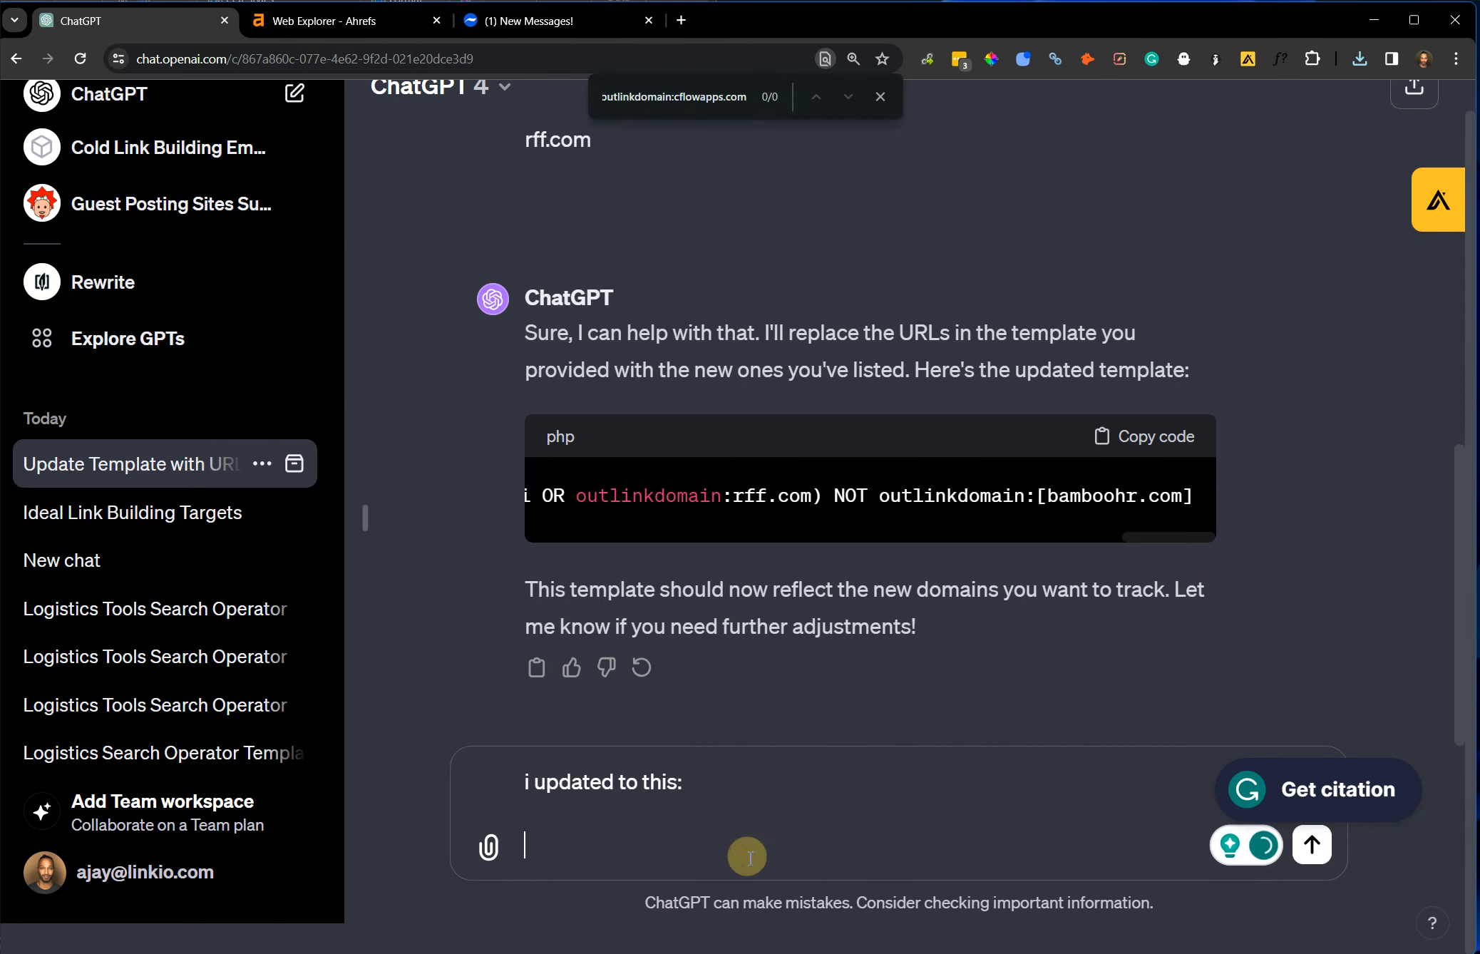
# Add the Cflow operator to the prompt, ask "can you randomize the outlinkdomains order" below it and send it.
pyautogui.hotkey('ctrl', 'v')
pyautogui.hotkey('shift', 'Return')
pyautogui.hotkey('shift', 'Return')
pyautogui.write('can you ran')
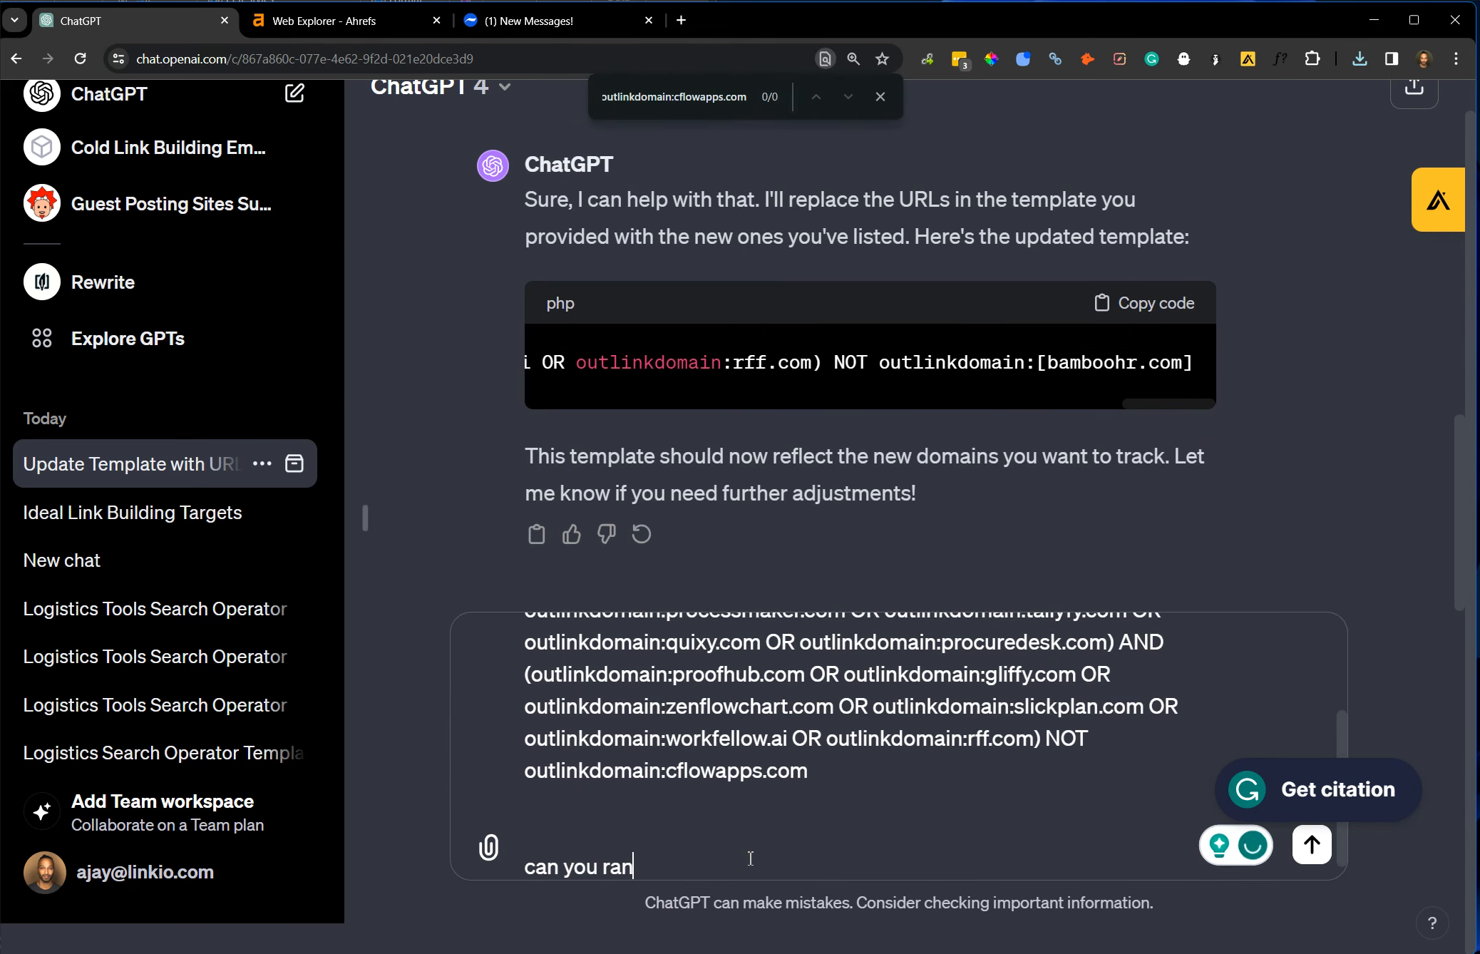
pyautogui.write('domize the outlinkdomains')
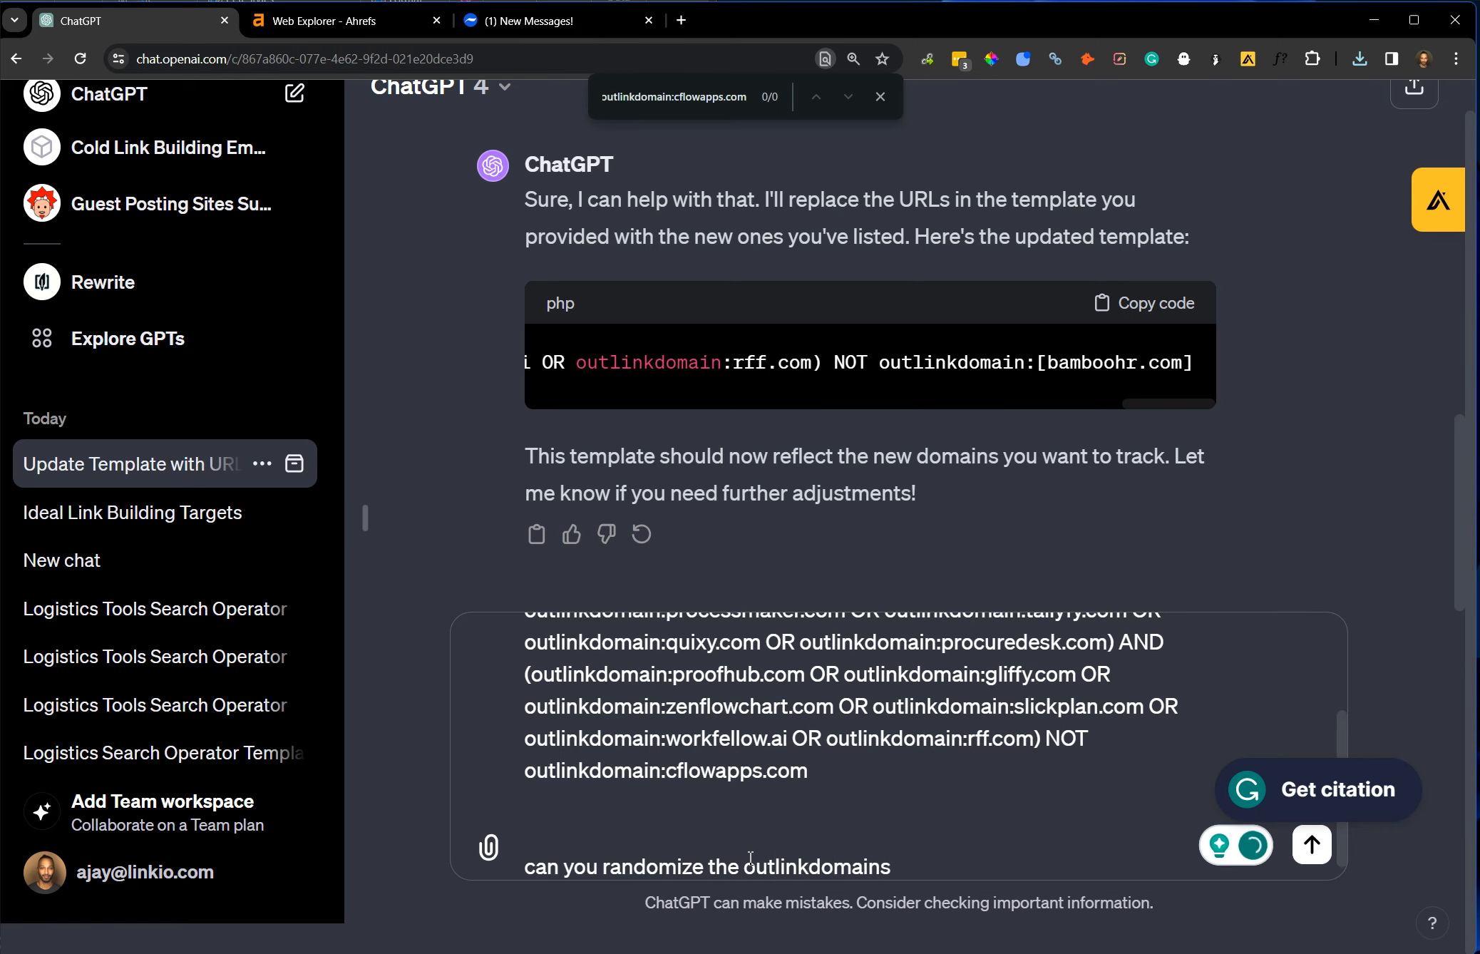
pyautogui.write(' order')
pyautogui.press('Return')
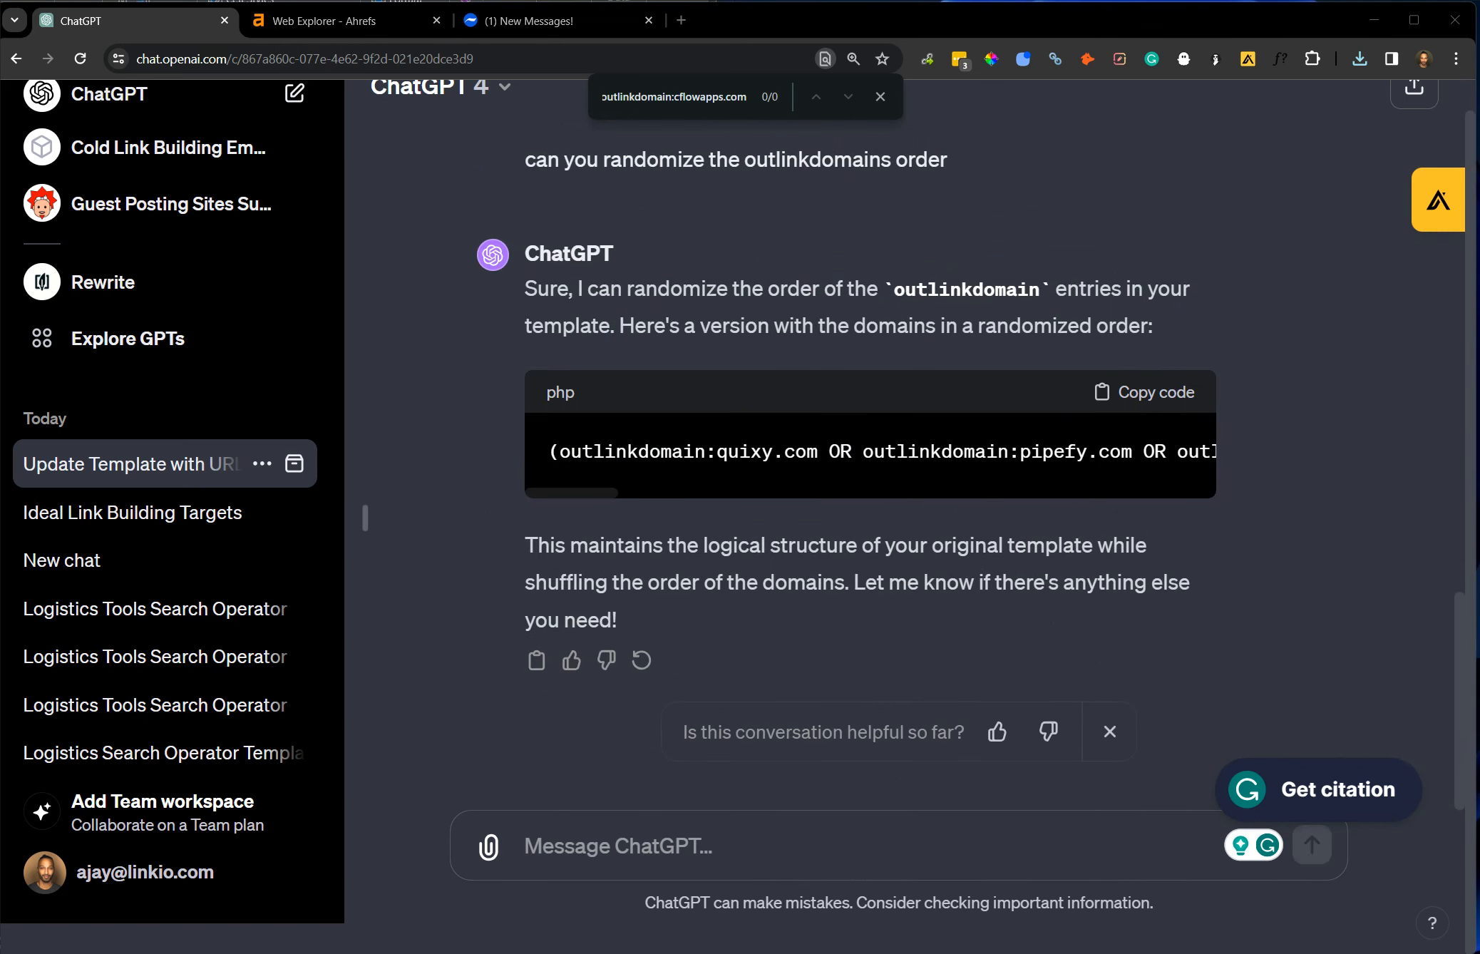
# Paste ChatGPT's randomized operator starting with quixy.com into the note below the previous operator.
pyautogui.hotkey('alt', 'Tab')
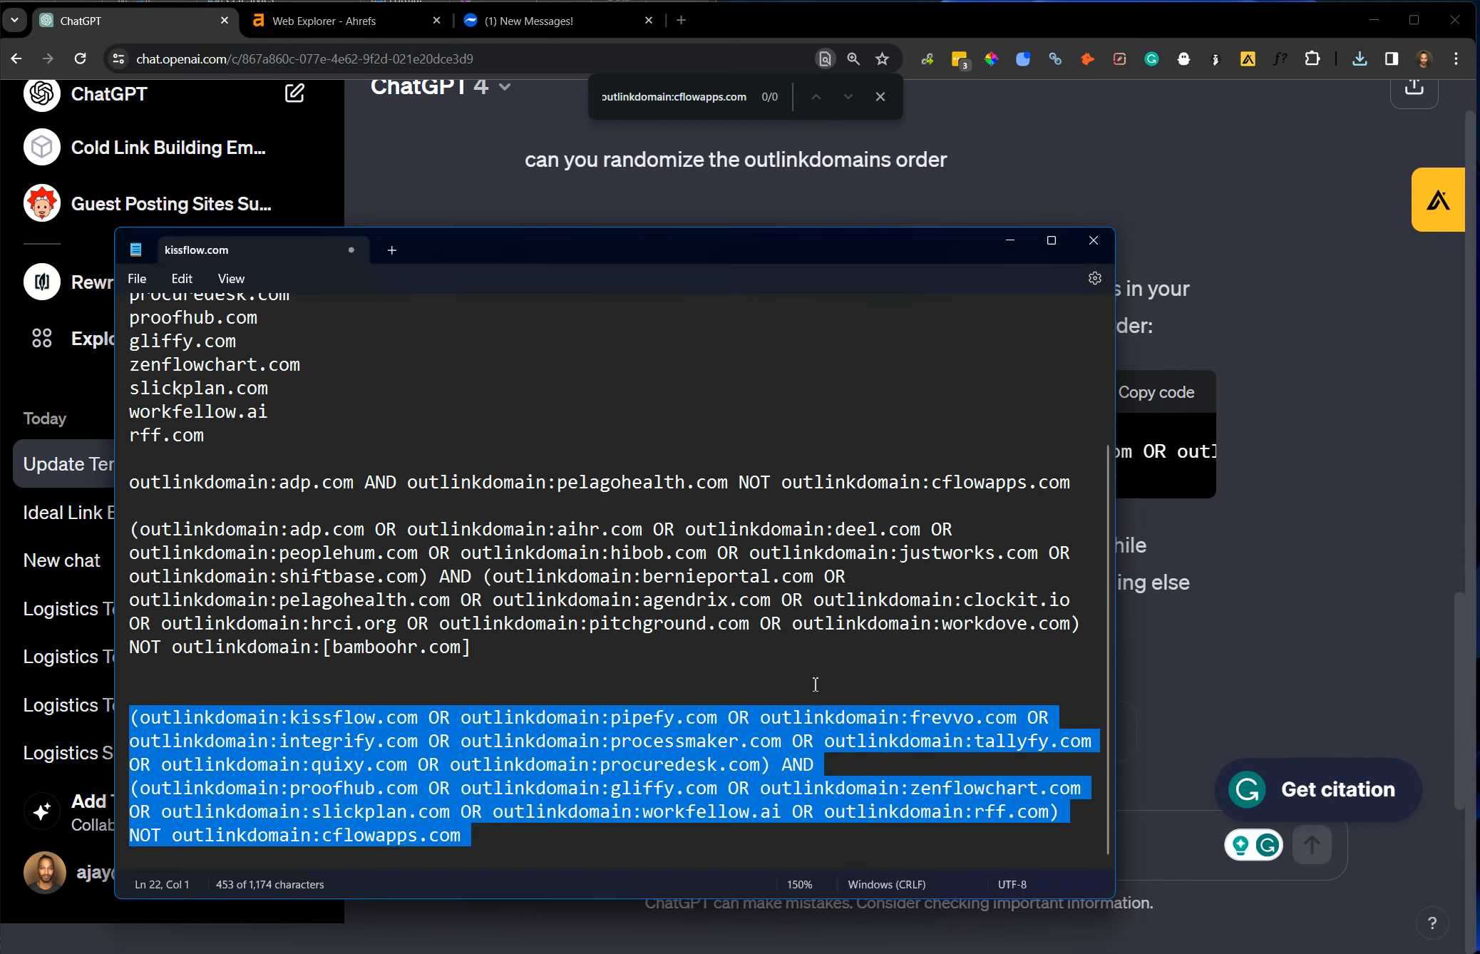
pyautogui.click(618, 855)
pyautogui.press('Return')
pyautogui.press('Return')
pyautogui.write('(outlinkdomain:quixy.com OR outlinkdomain:pipefy.com OR outlinkdomain:procuredesk.com OR outlinkdomain:integrify.com OR outlinkdomain:frevvo.com OR outlinkdomain:processmaker.com OR outlinkdomain:tallyfy.com OR outlinkdomain:kissflow.com) AND (outlinkdomain:slickplan.com OR outlinkdomain:proofhub.com OR outlinkdomain:workfellow.ai OR outlinkdomain:gliffy.com OR outlinkdomain:rff.com OR outlinkdomain:zenflowchart.com) NOT outlinkdomain:cflowapps.com')
# Copy the randomized operator from the note into Web Explorer in place of the current query and run the search.
pyautogui.moveTo(503, 818); pyautogui.dragTo(288, 839)
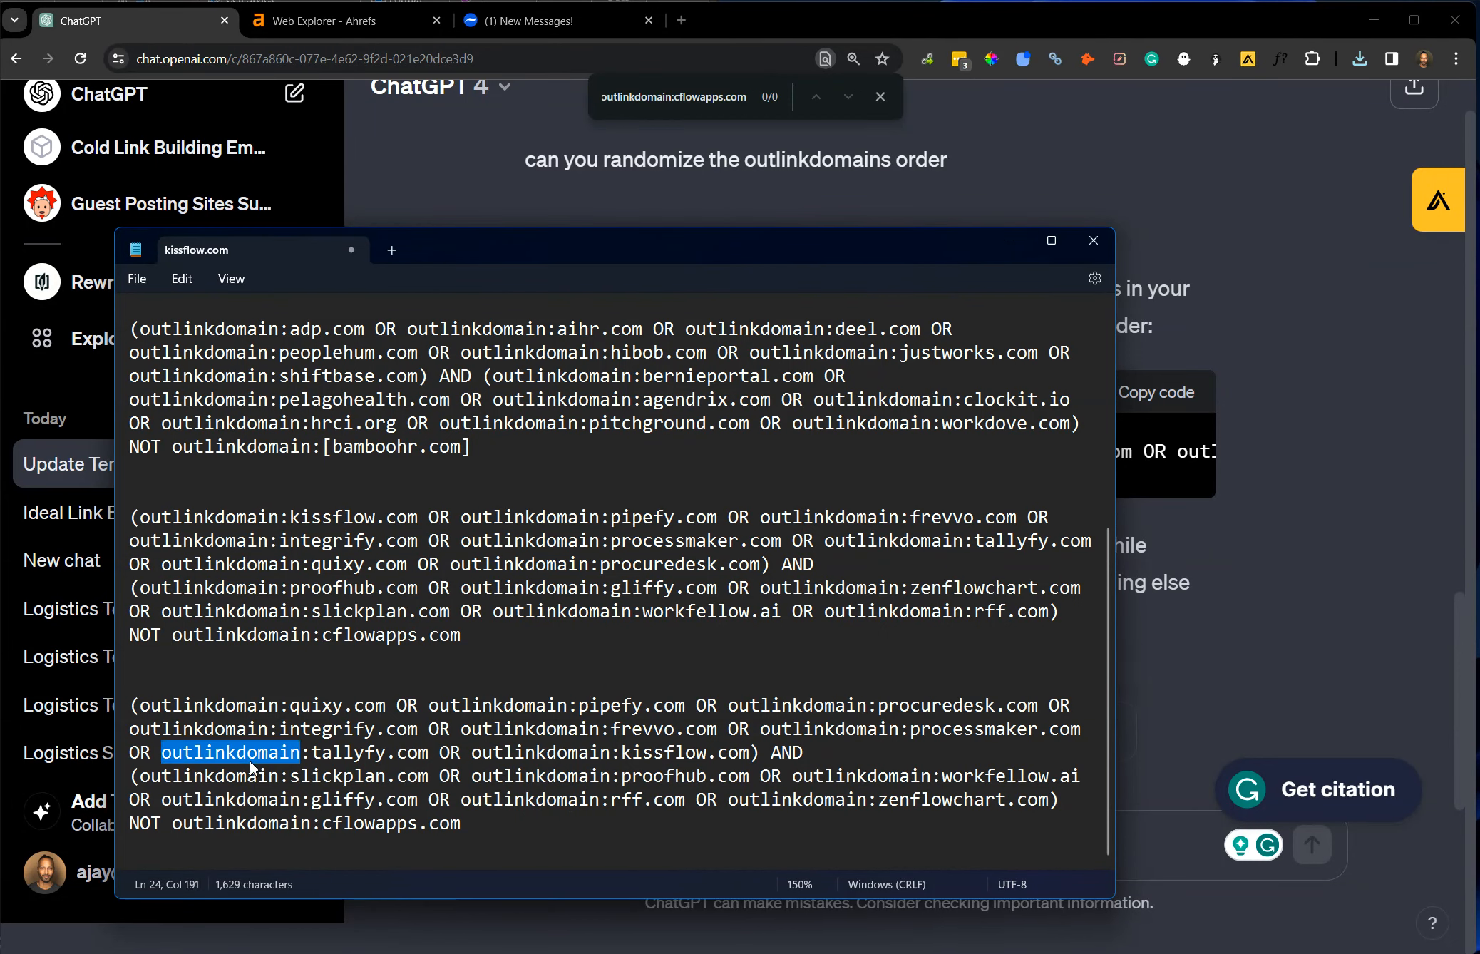
pyautogui.tripleClick(248, 754)
pyautogui.click(324, 24)
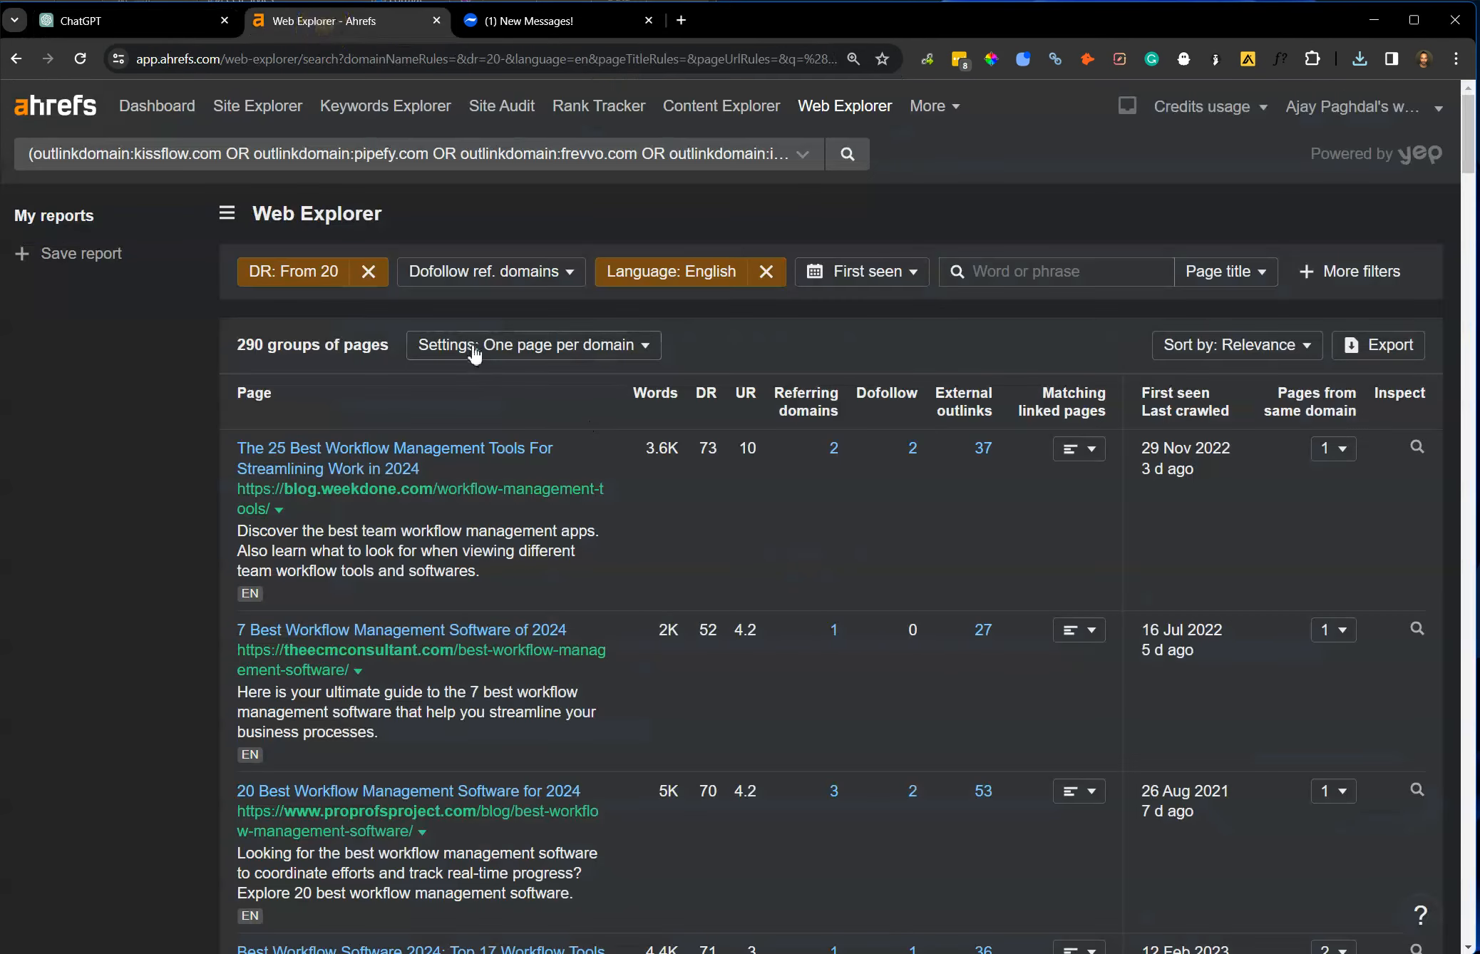
pyautogui.click(313, 147)
pyautogui.hotkey('ctrl', 'v')
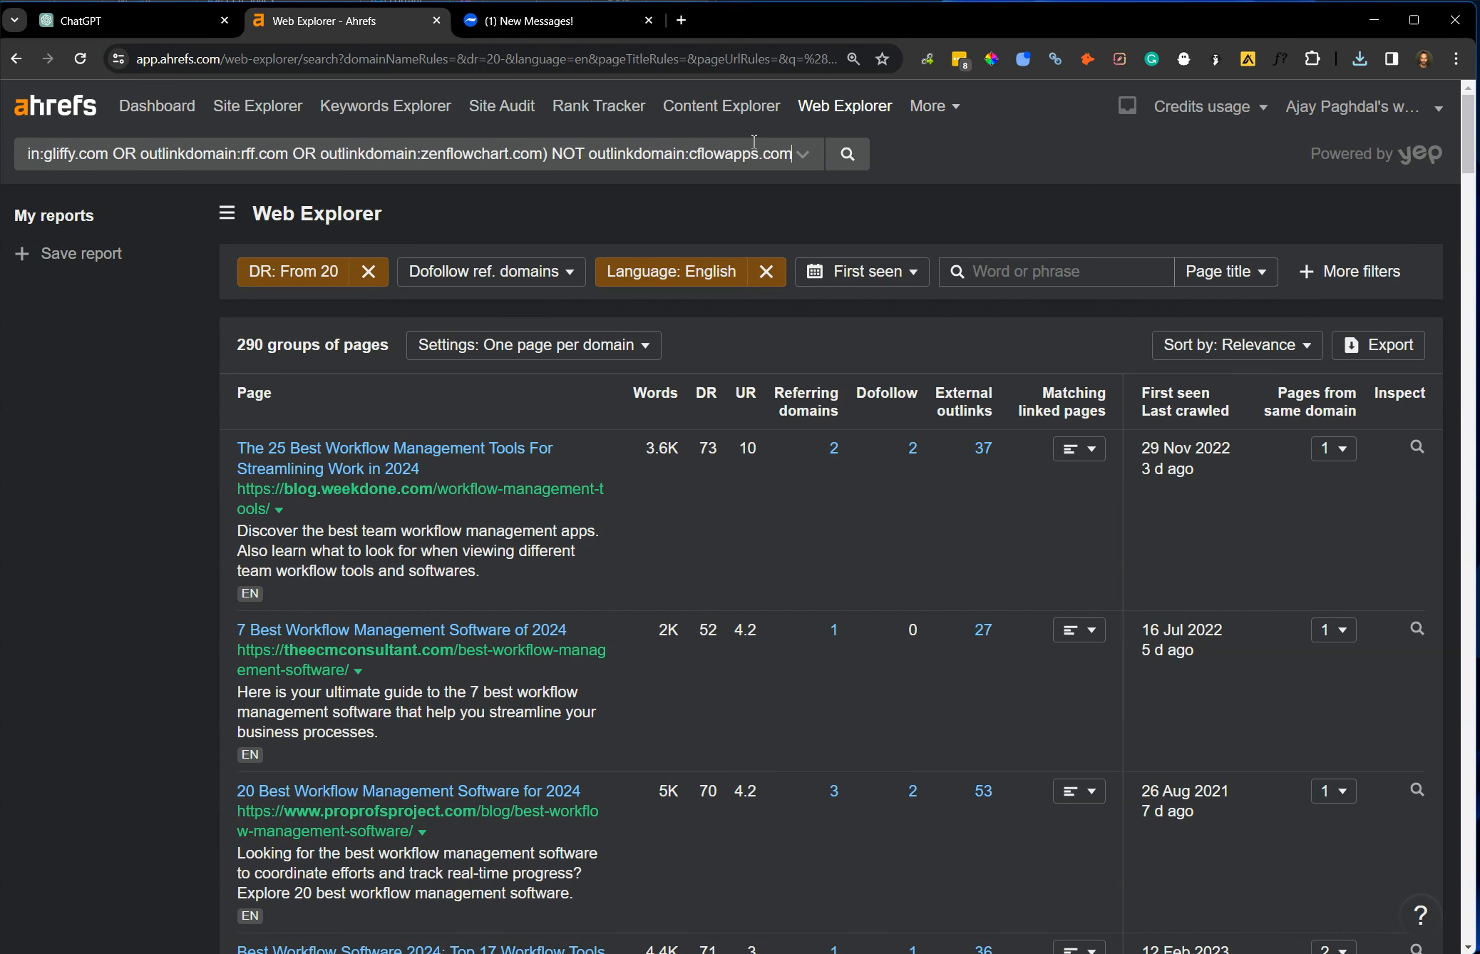
pyautogui.click(847, 153)
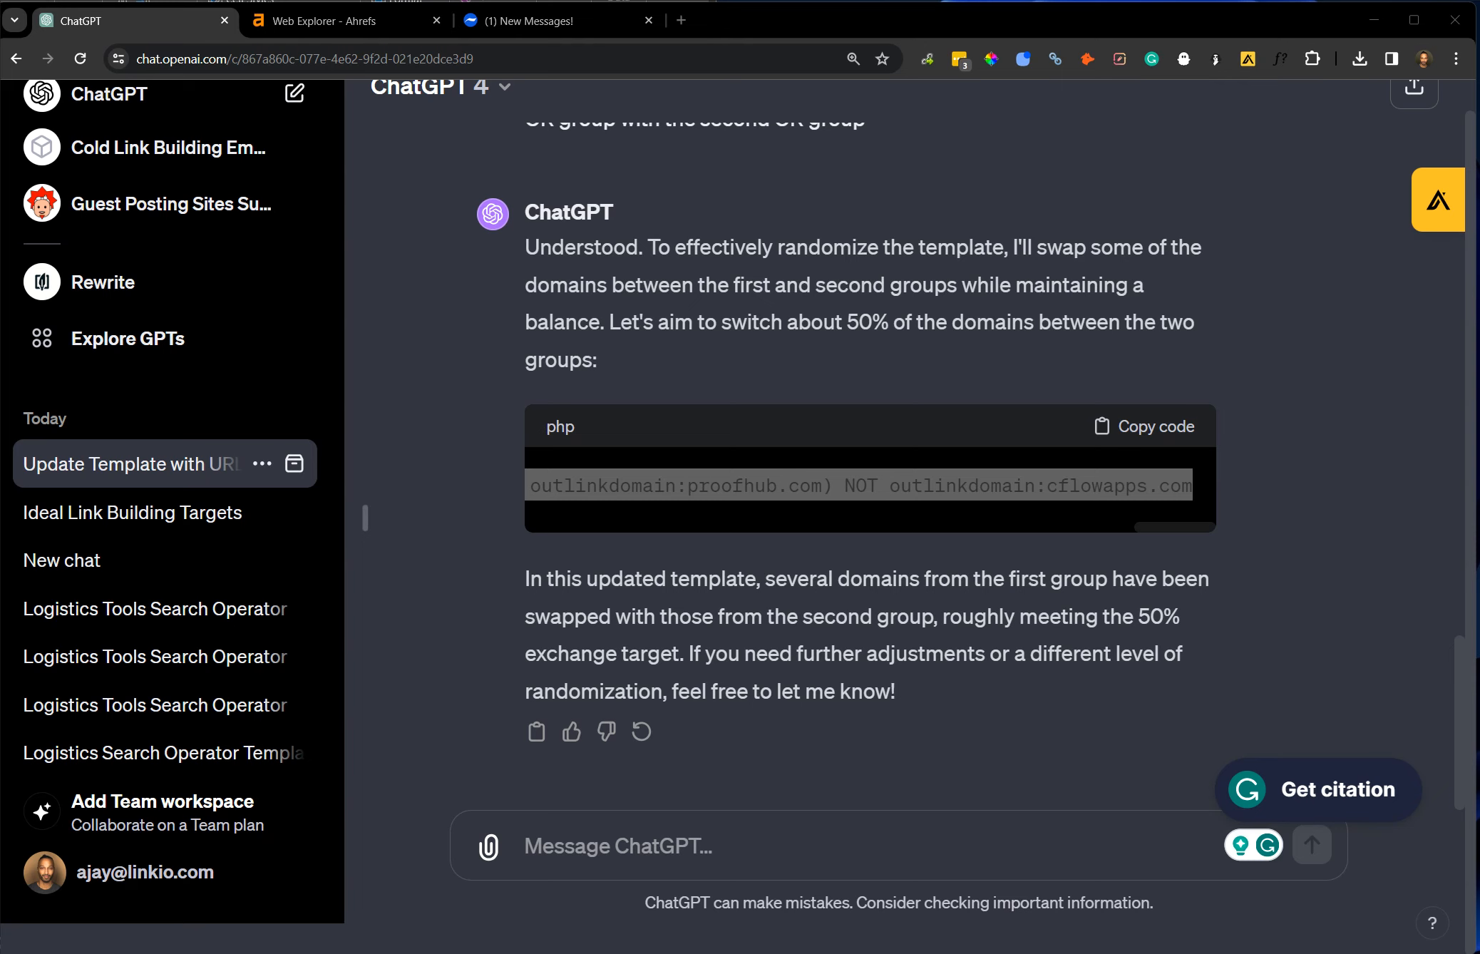
# Paste ChatGPT's operator with domains swapped between the two OR groups into the note below the randomized version.
pyautogui.click(875, 678)
pyautogui.scroll(5, 853, 615)
pyautogui.tripleClick(571, 540)
pyautogui.click(845, 536)
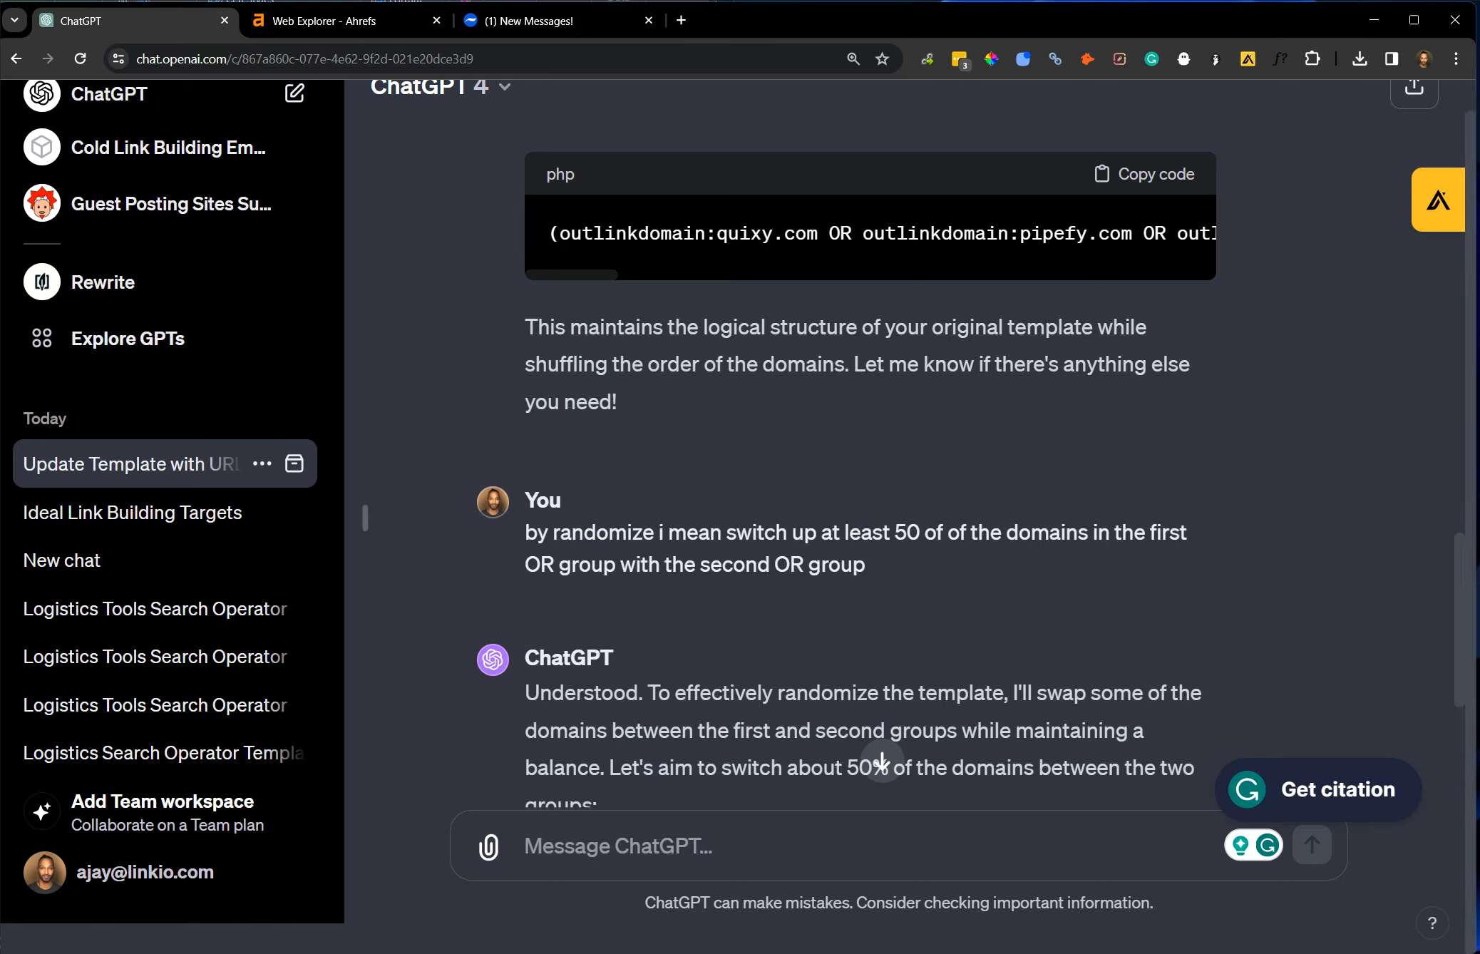
pyautogui.hotkey('alt', 'Tab')
pyautogui.click(838, 838)
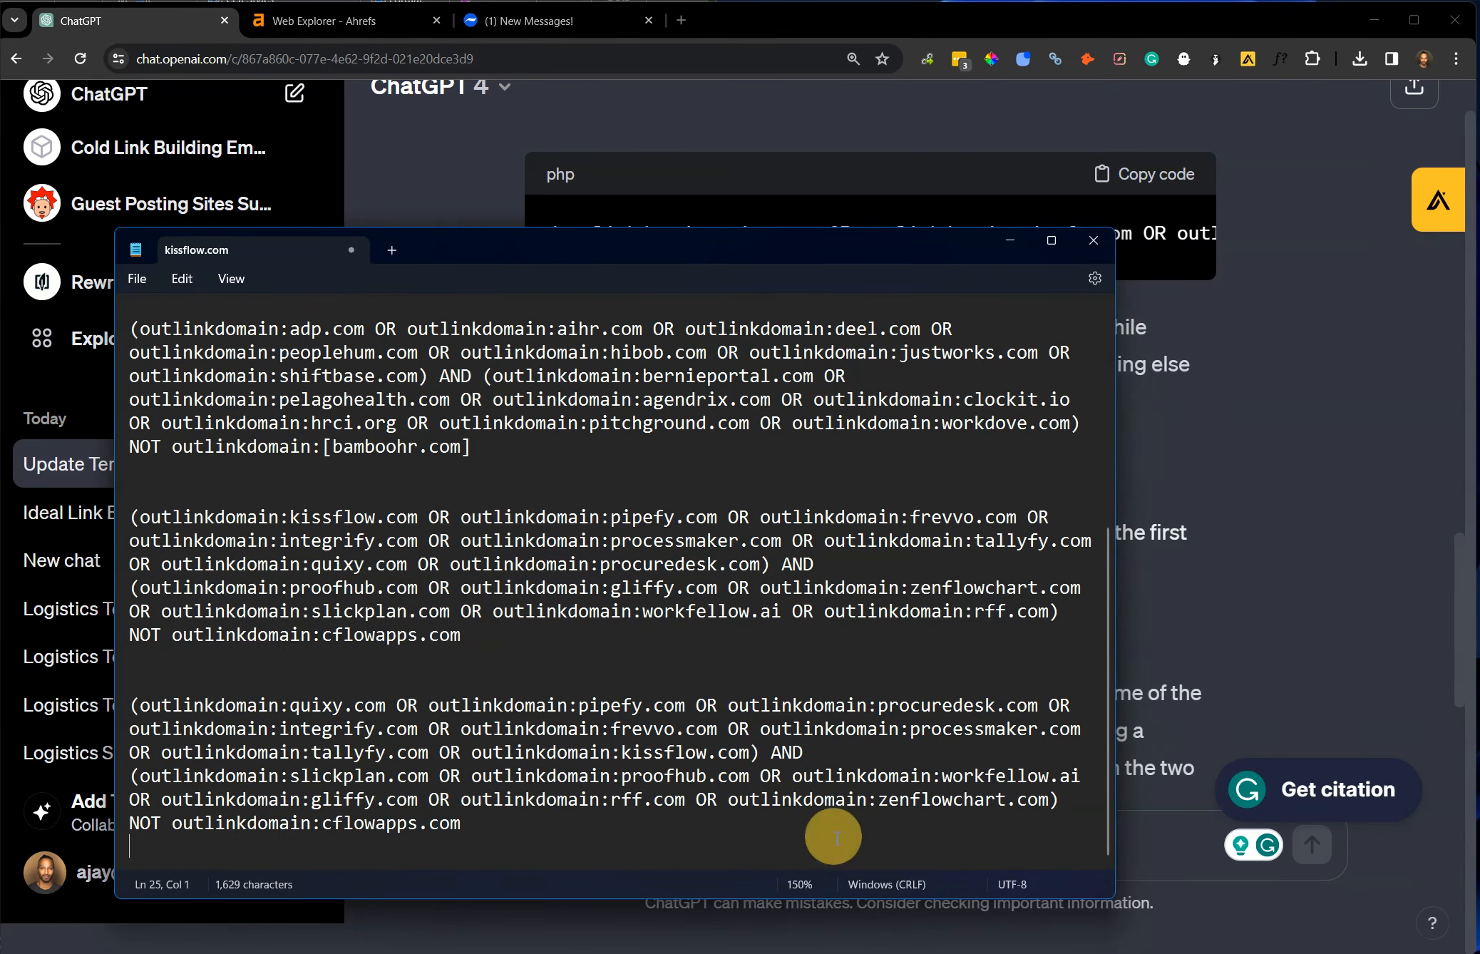
pyautogui.press('Return')
pyautogui.write('(outlinkdomain:proofhub.com OR outlinkdomain:pipefy.com OR outlinkdomain:frevvo.com OR outlinkdomain:gliffy.com OR outlinkdomain:processmaker.com OR outlinkdomain:tallyfy.com OR outlinkdomain:zenflowchart.com OR outlinkdomain:kissflow.com) AND (outlinkdomain:quixy.com OR outlinkdomain:integrify.com OR outlinkdomain:procuredesk.com OR outlinkdomain:slickplan.com OR outlinkdomain:rff.com OR outlinkdomain:workfellow.ai OR outlinkdomain:slickplan.com OR outlinkdomain:proofhub.com) NOT outlinkdomain:cflowapps.com')
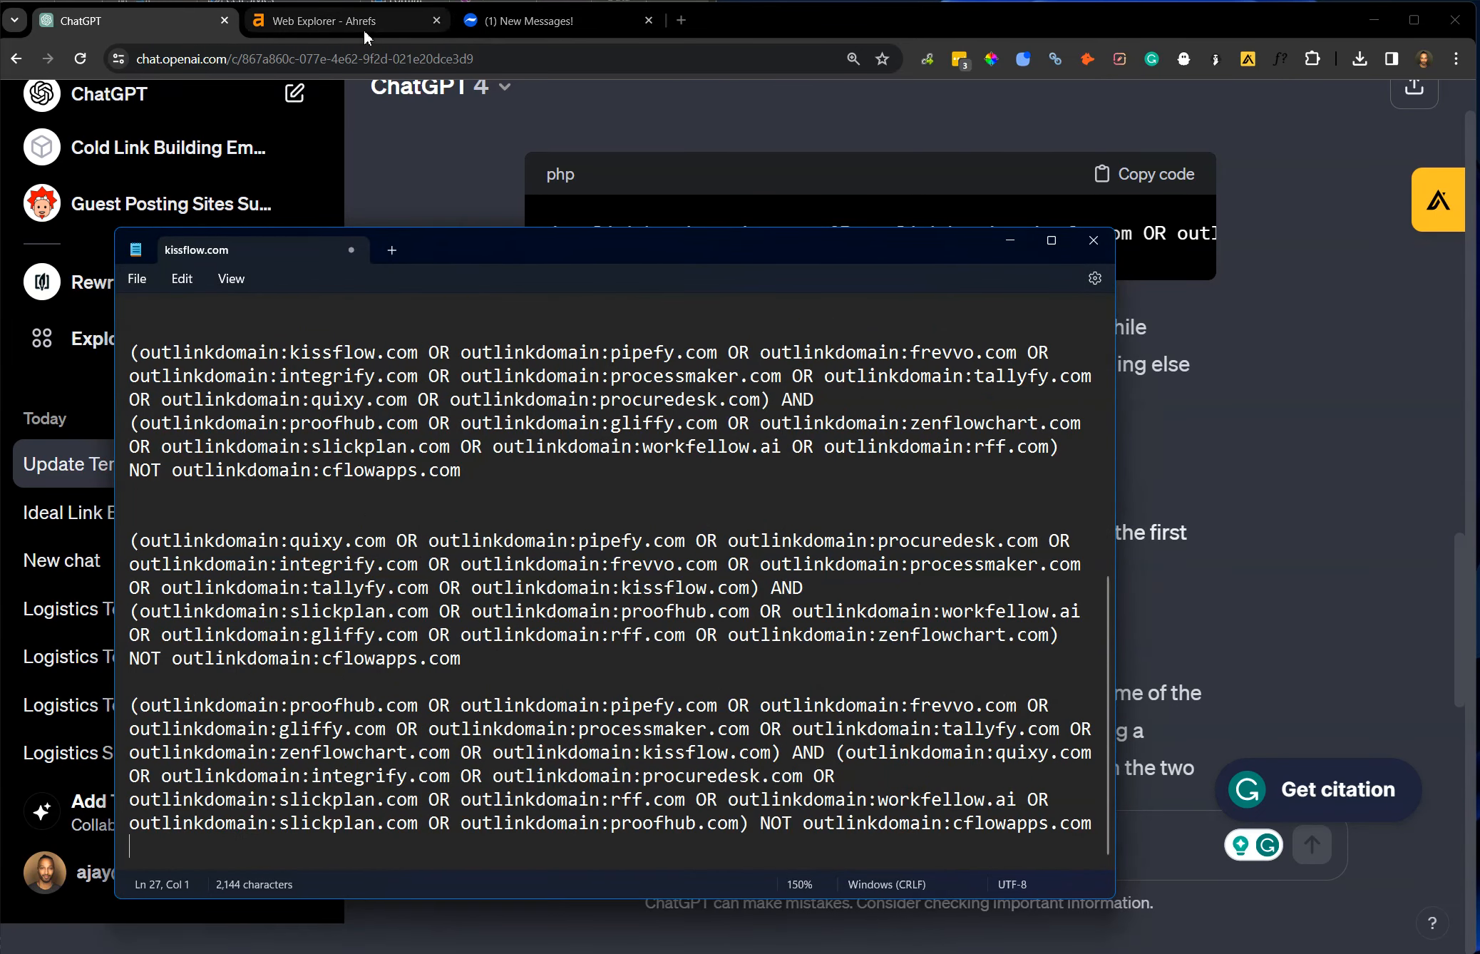
# Search Web Explorer with the swapped-group operator starting with proofhub.com and look through the resulting pages.
pyautogui.click(363, 22)
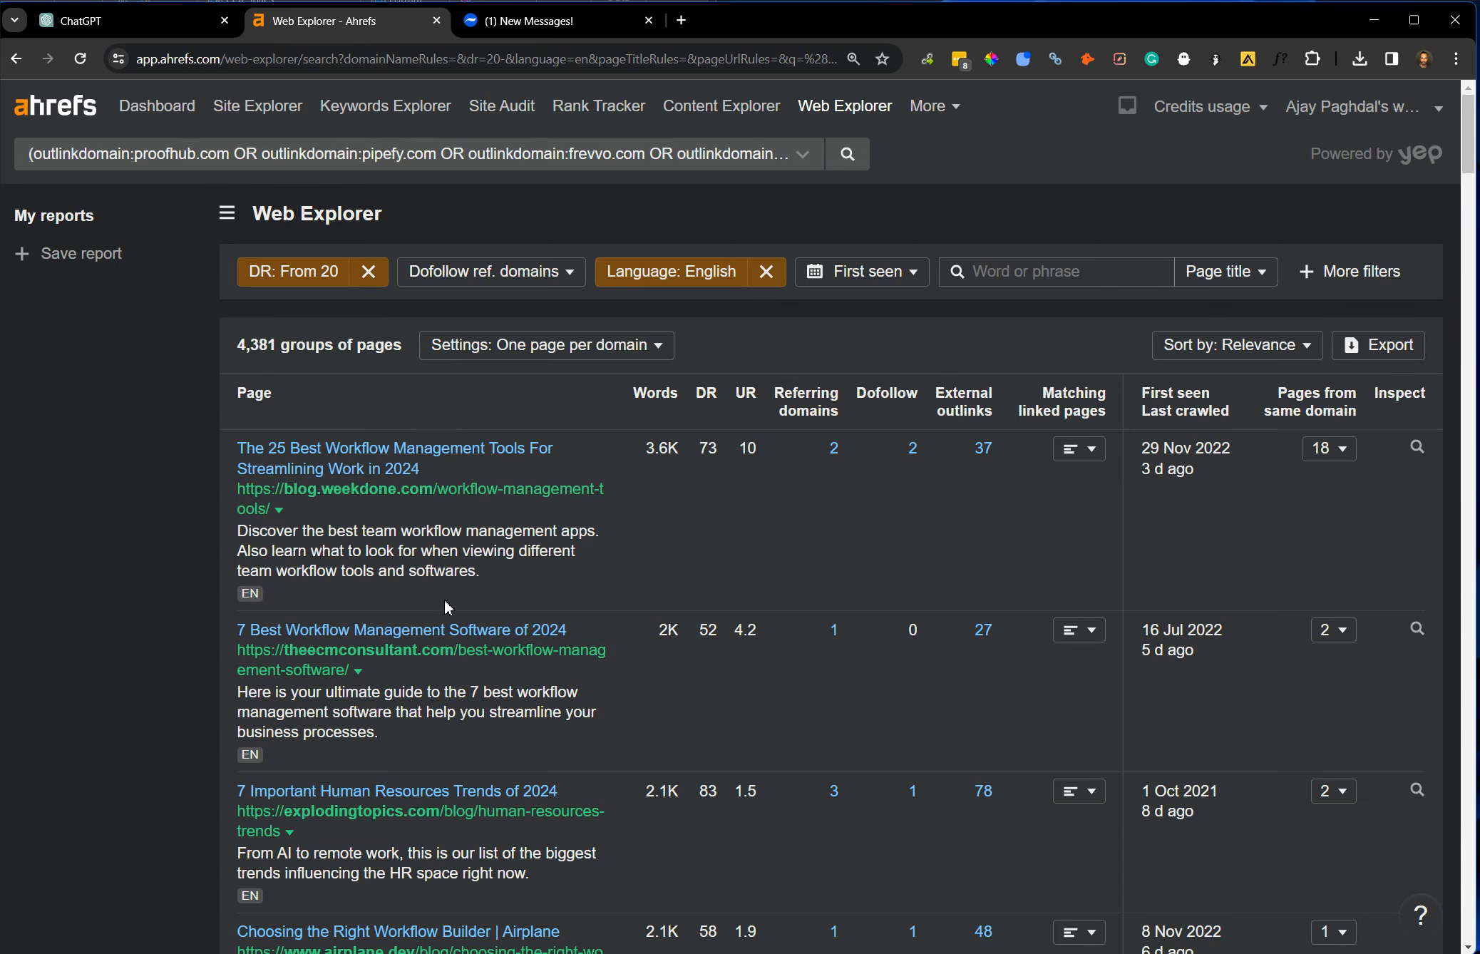
pyautogui.scroll(-15, 466, 596)
pyautogui.scroll(-10, 477, 619)
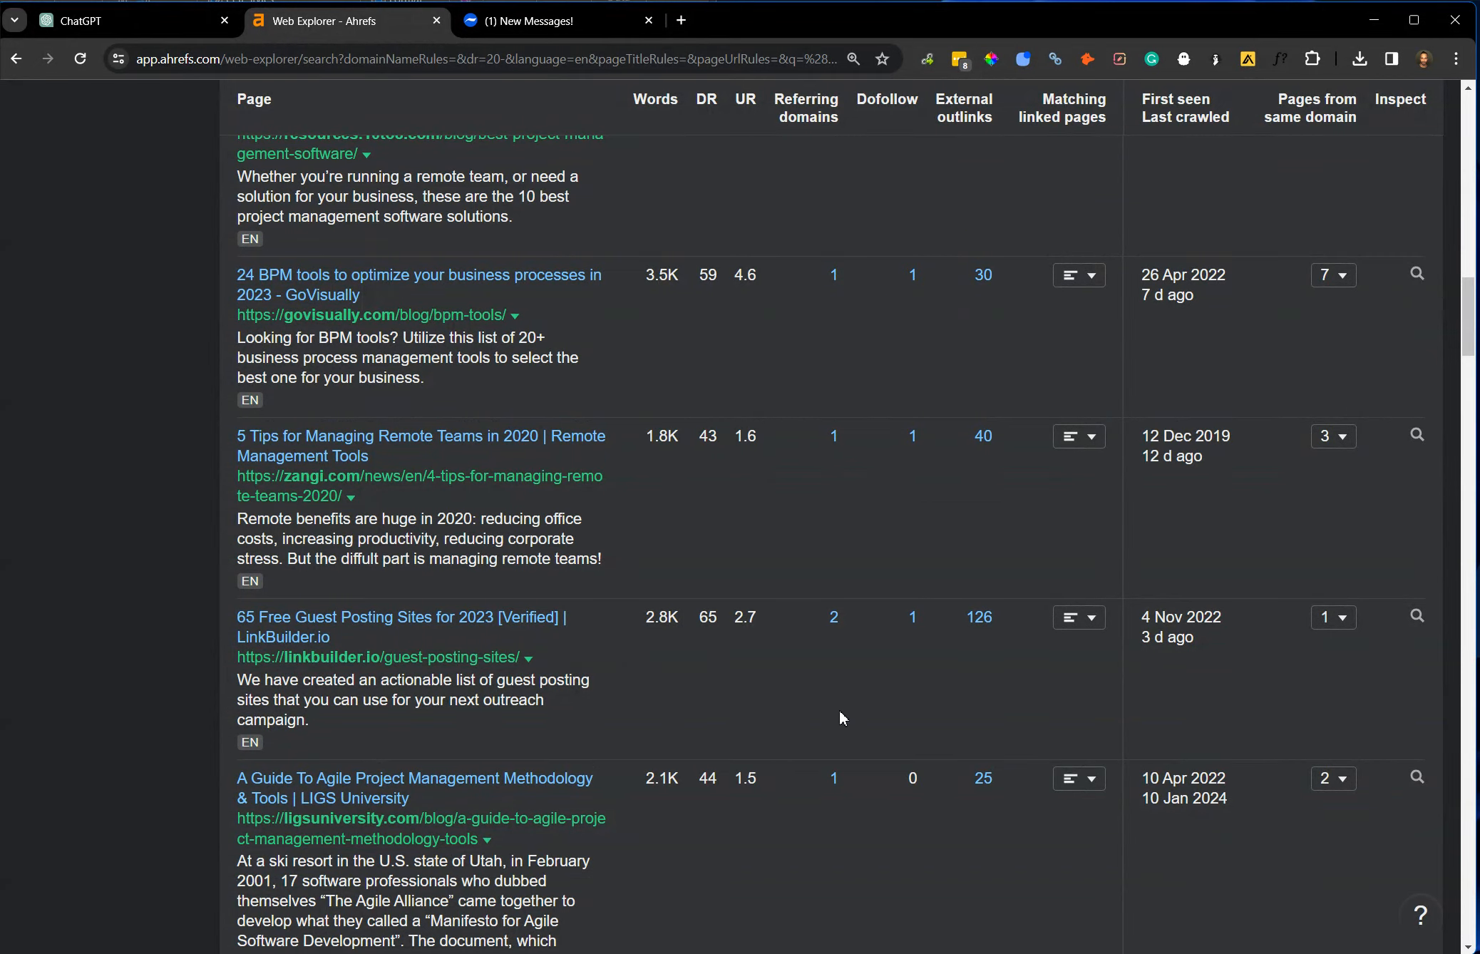
pyautogui.scroll(20, 648, 665)
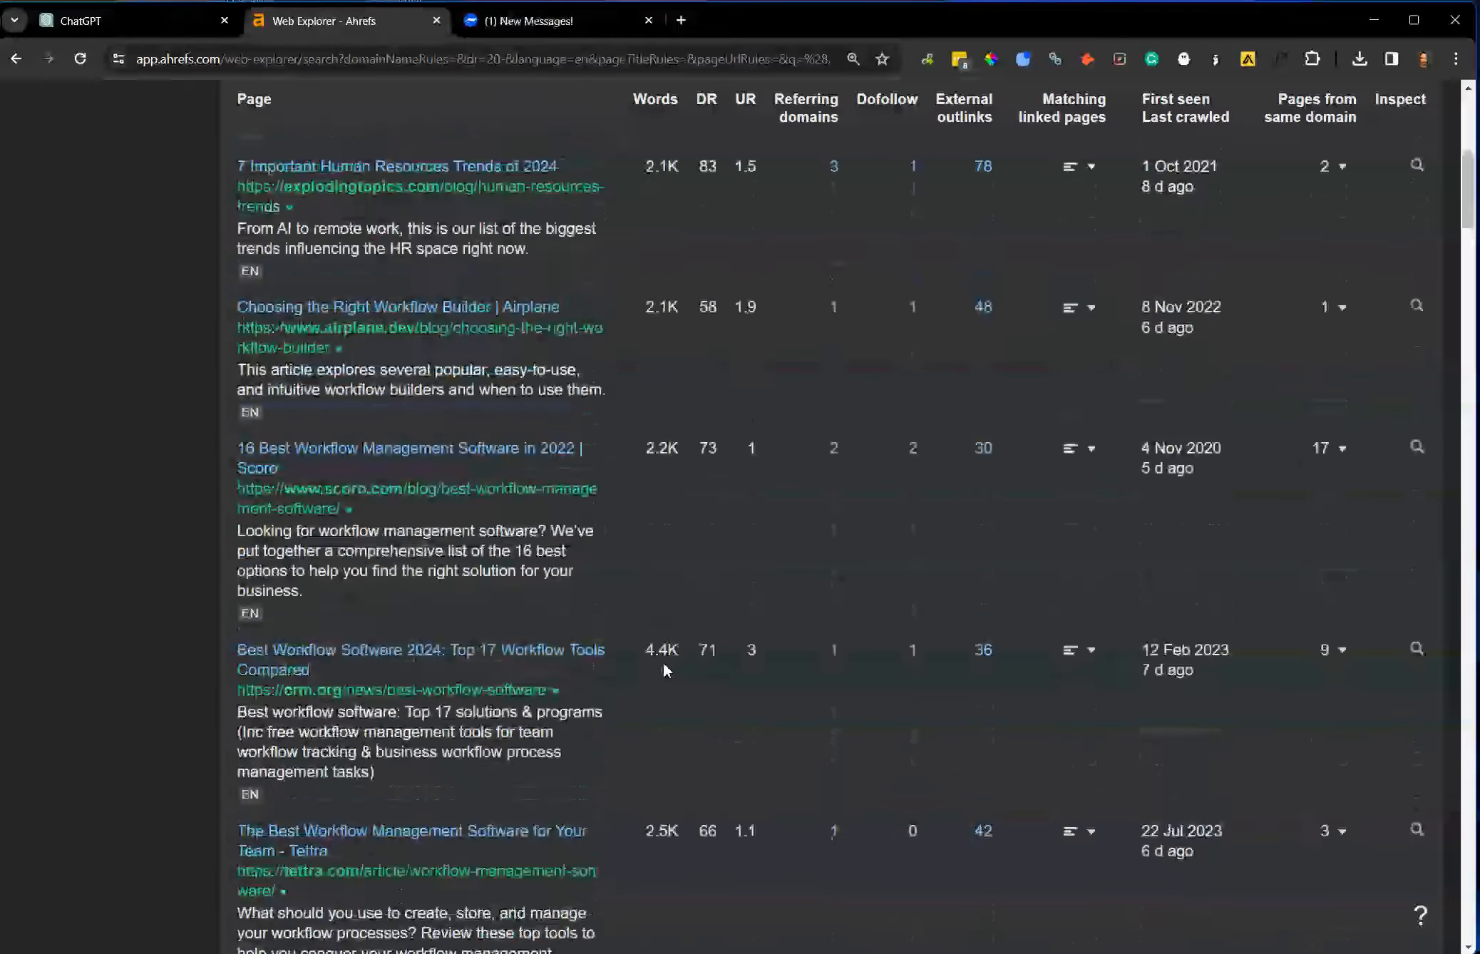
# Open the downloaded Web Explorer export and paste its data into a new Google Sheets spreadsheet from cell A1.
pyautogui.click(1360, 58)
pyautogui.click(1241, 146)
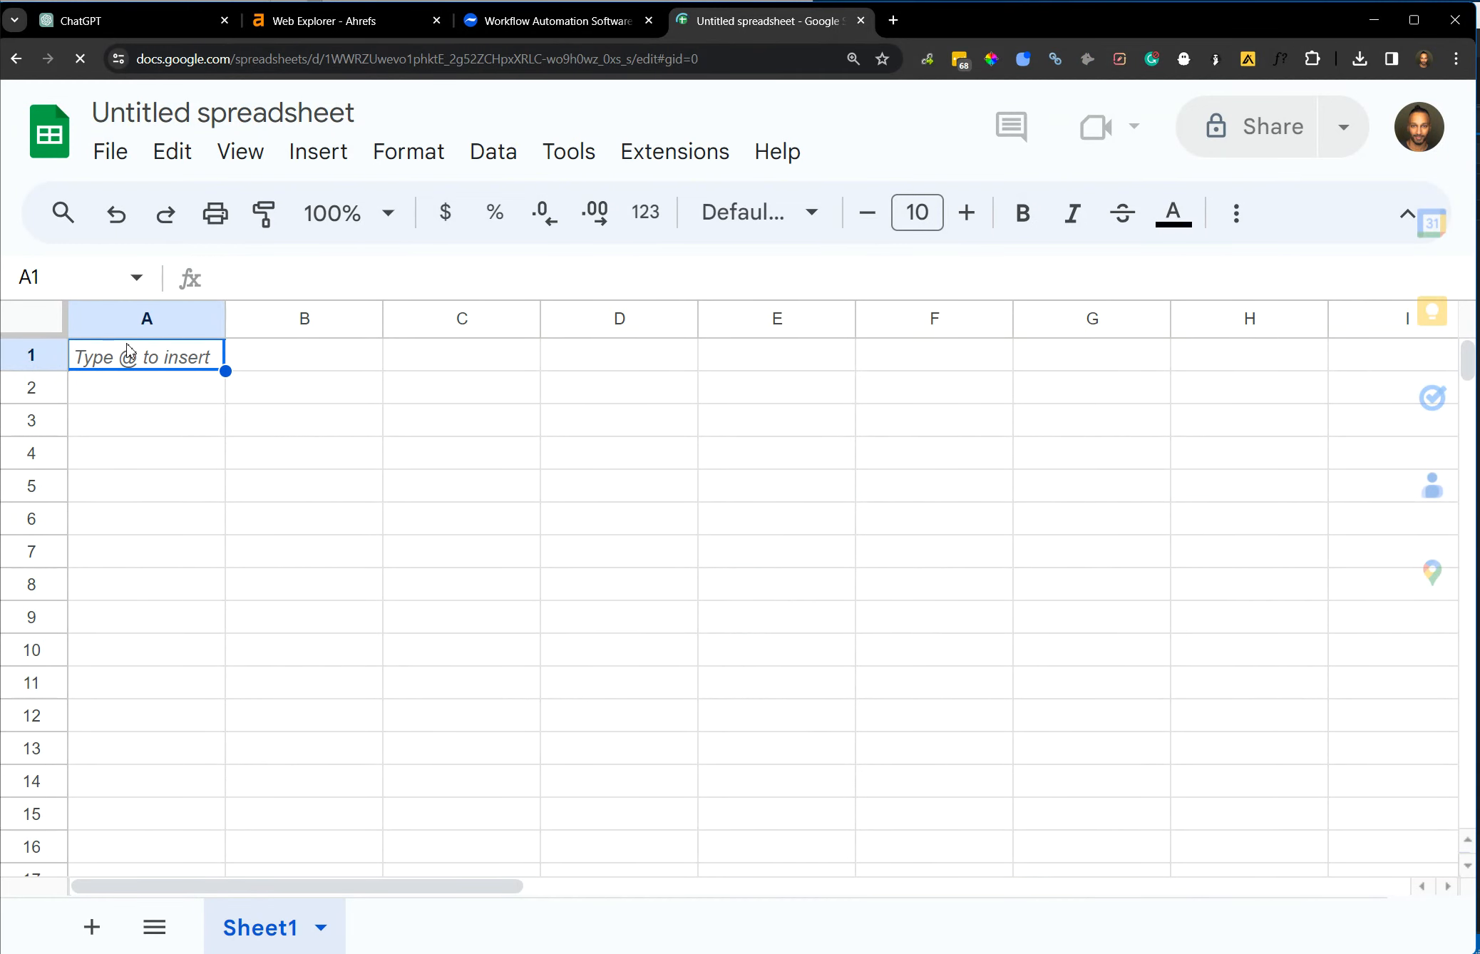
pyautogui.hotkey('ctrl', 'v')
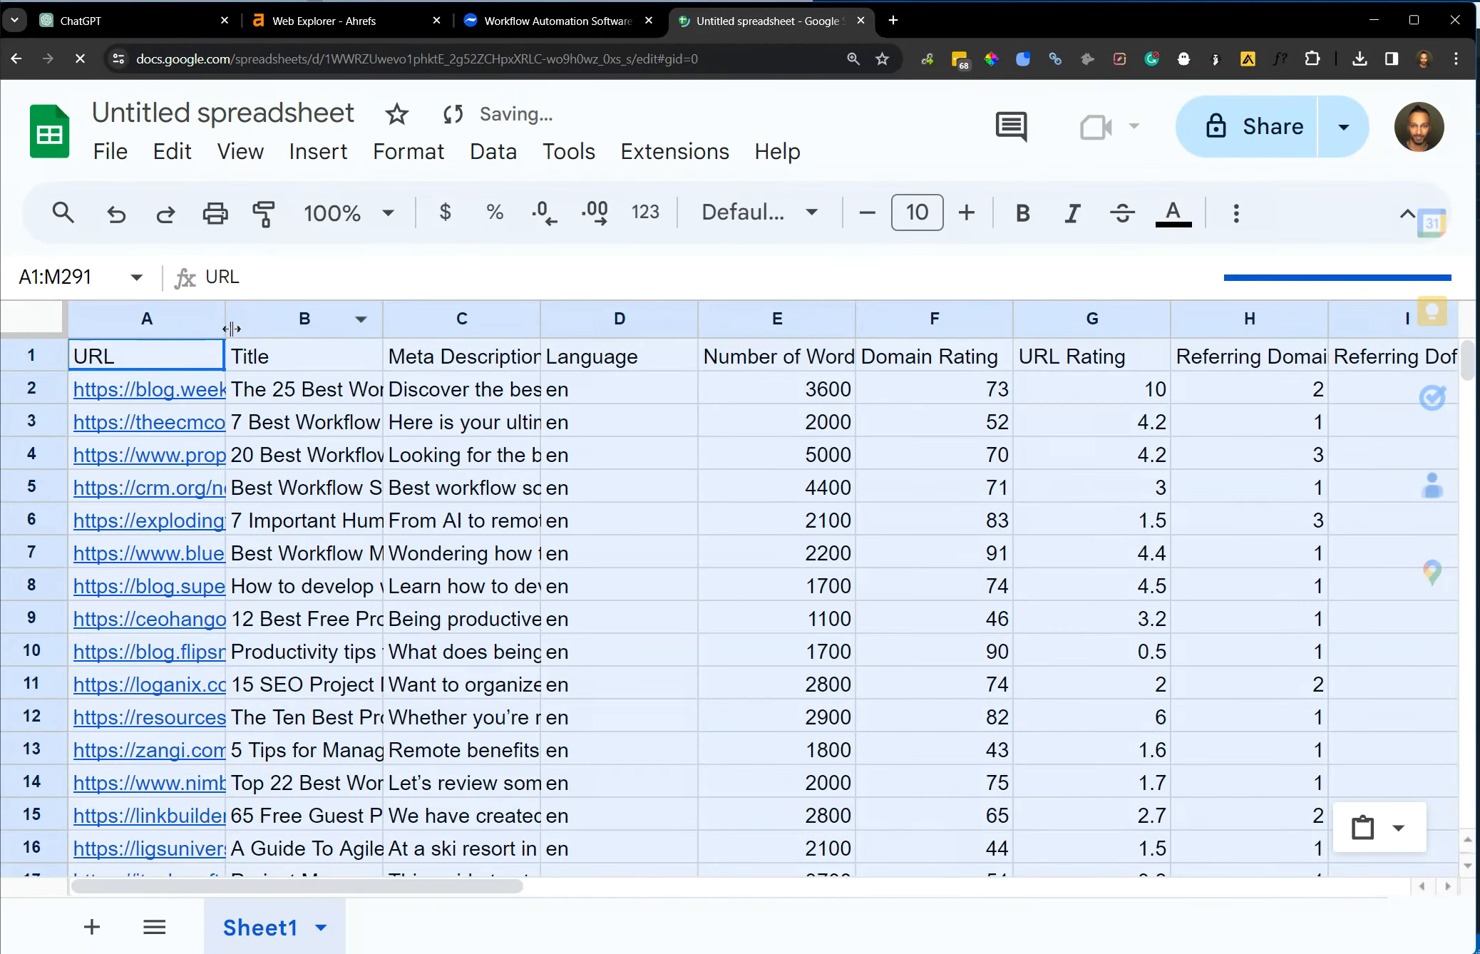
# Copy the page URLs in A2:A291, switch to Netpeak Checker and add them to its URL list from the clipboard.
pyautogui.click(192, 385)
pyautogui.hotkey('ctrl', 'shift', 'Down')
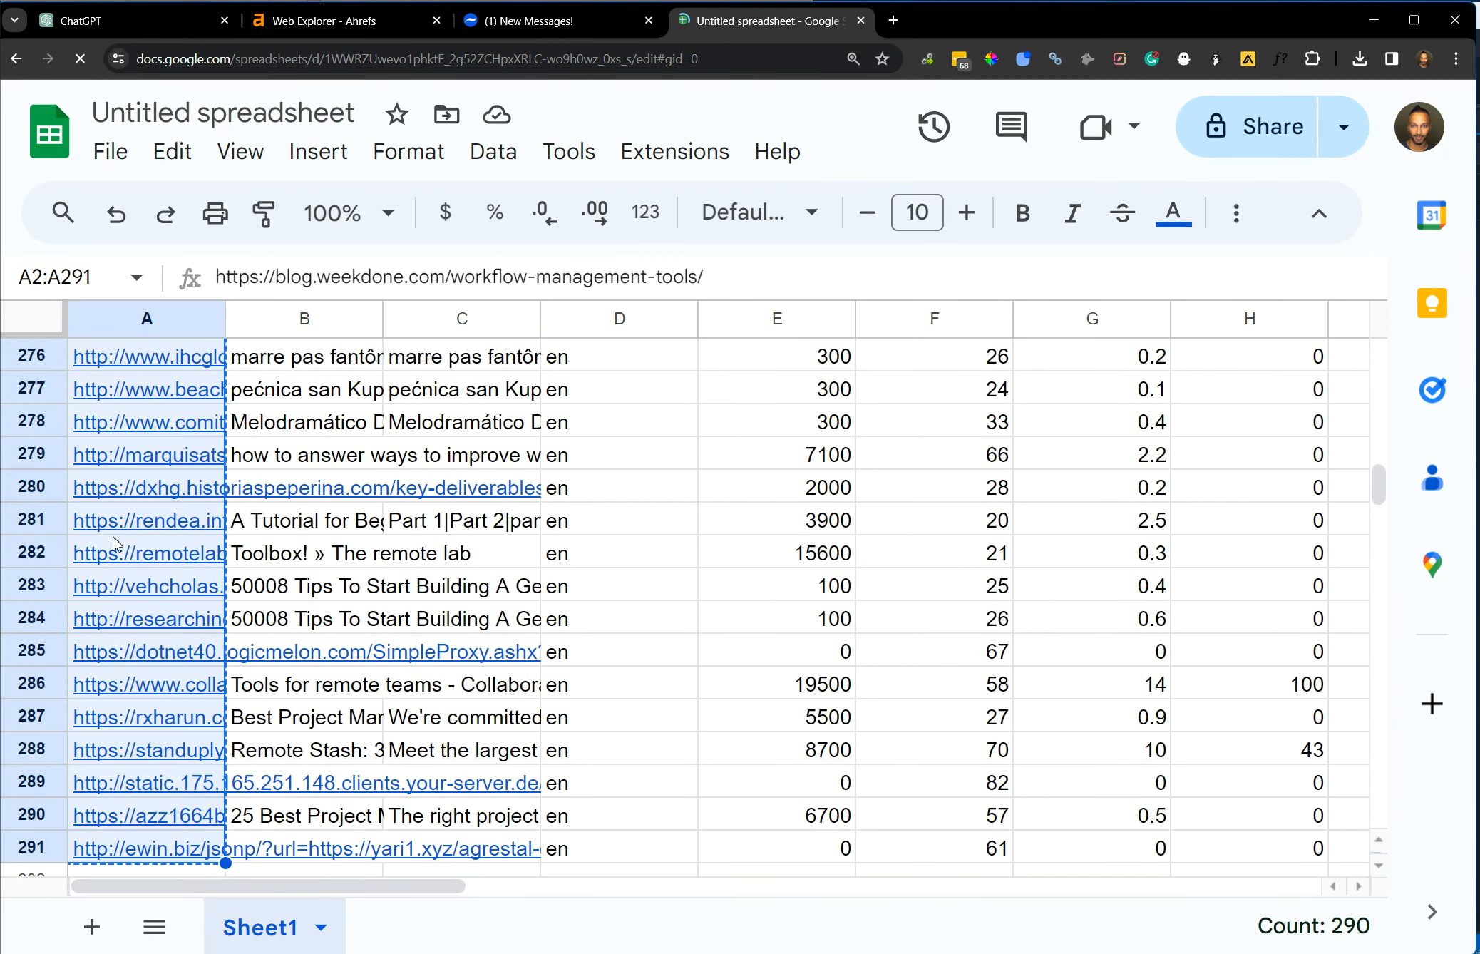
pyautogui.moveTo(166, 549)
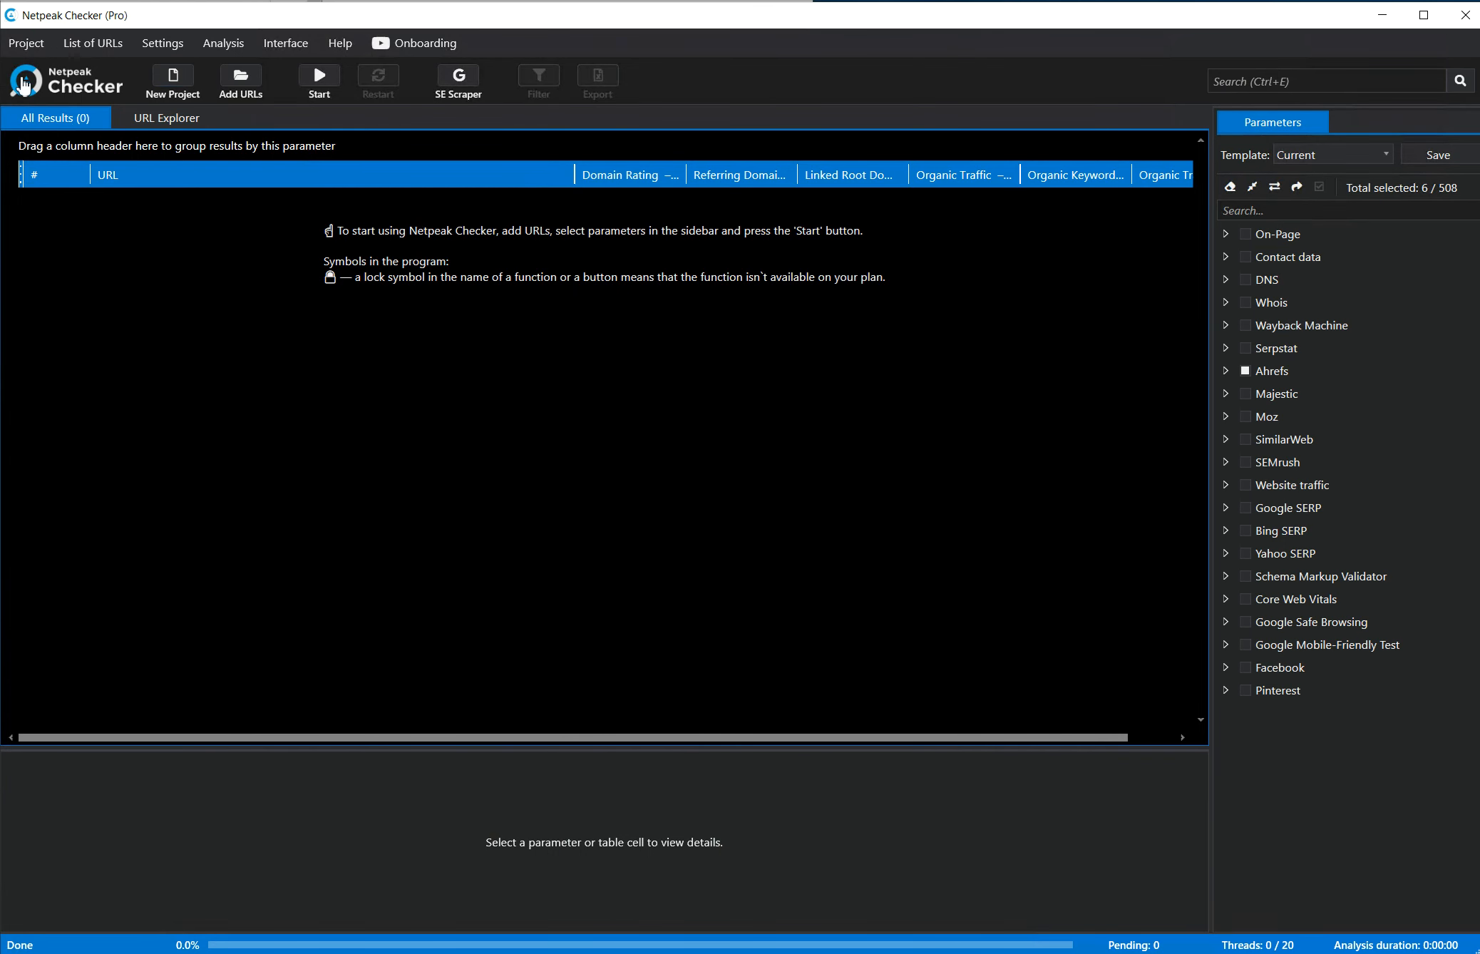
pyautogui.click(51, 44)
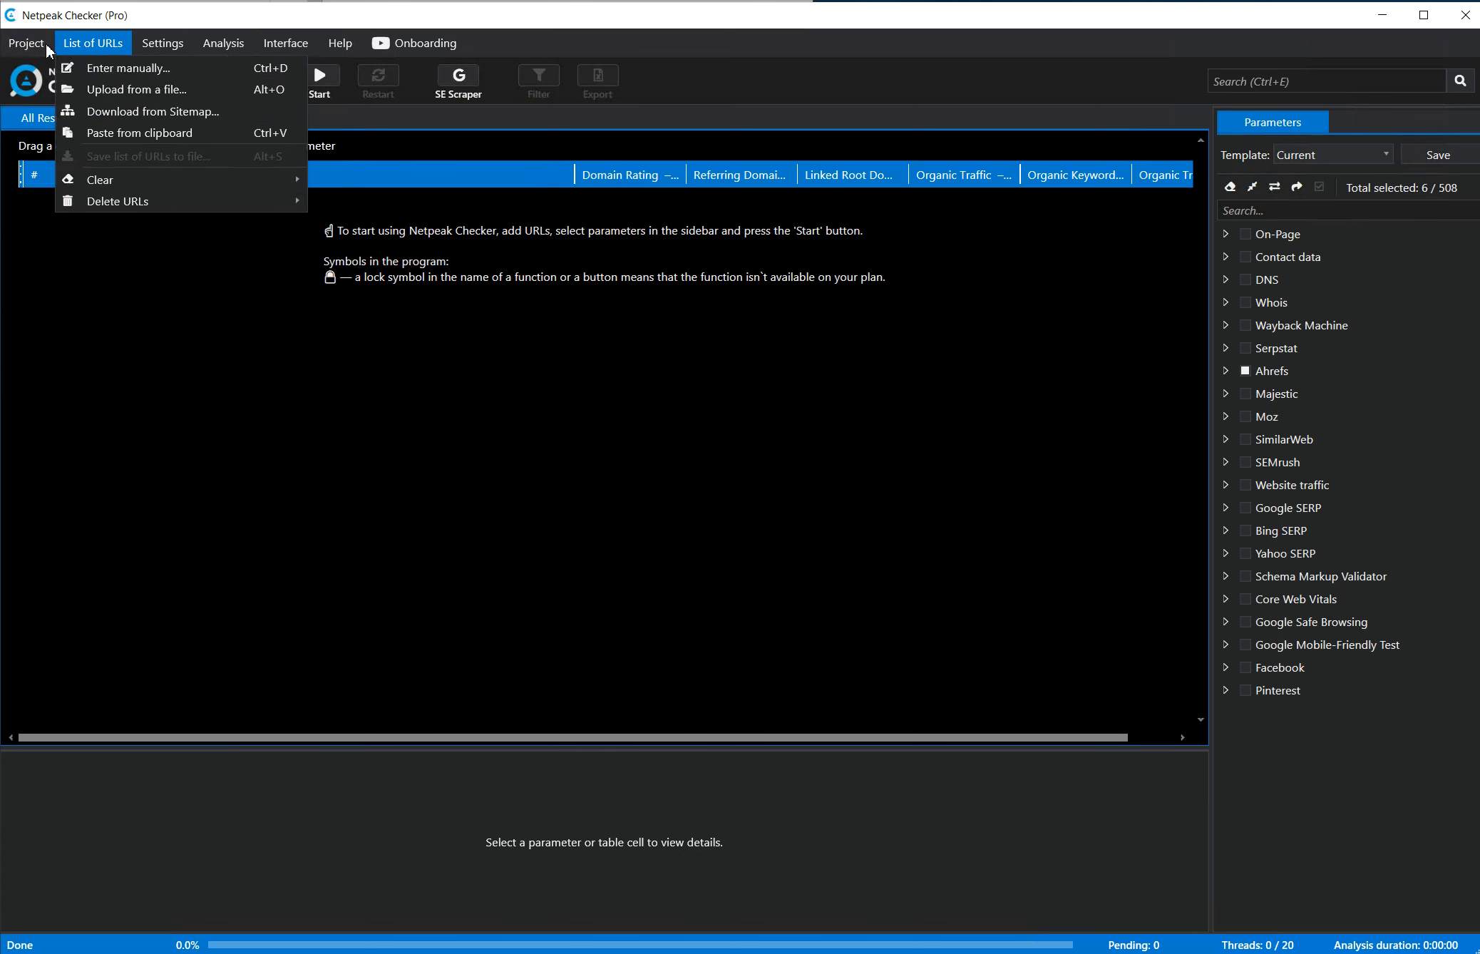
pyautogui.click(119, 134)
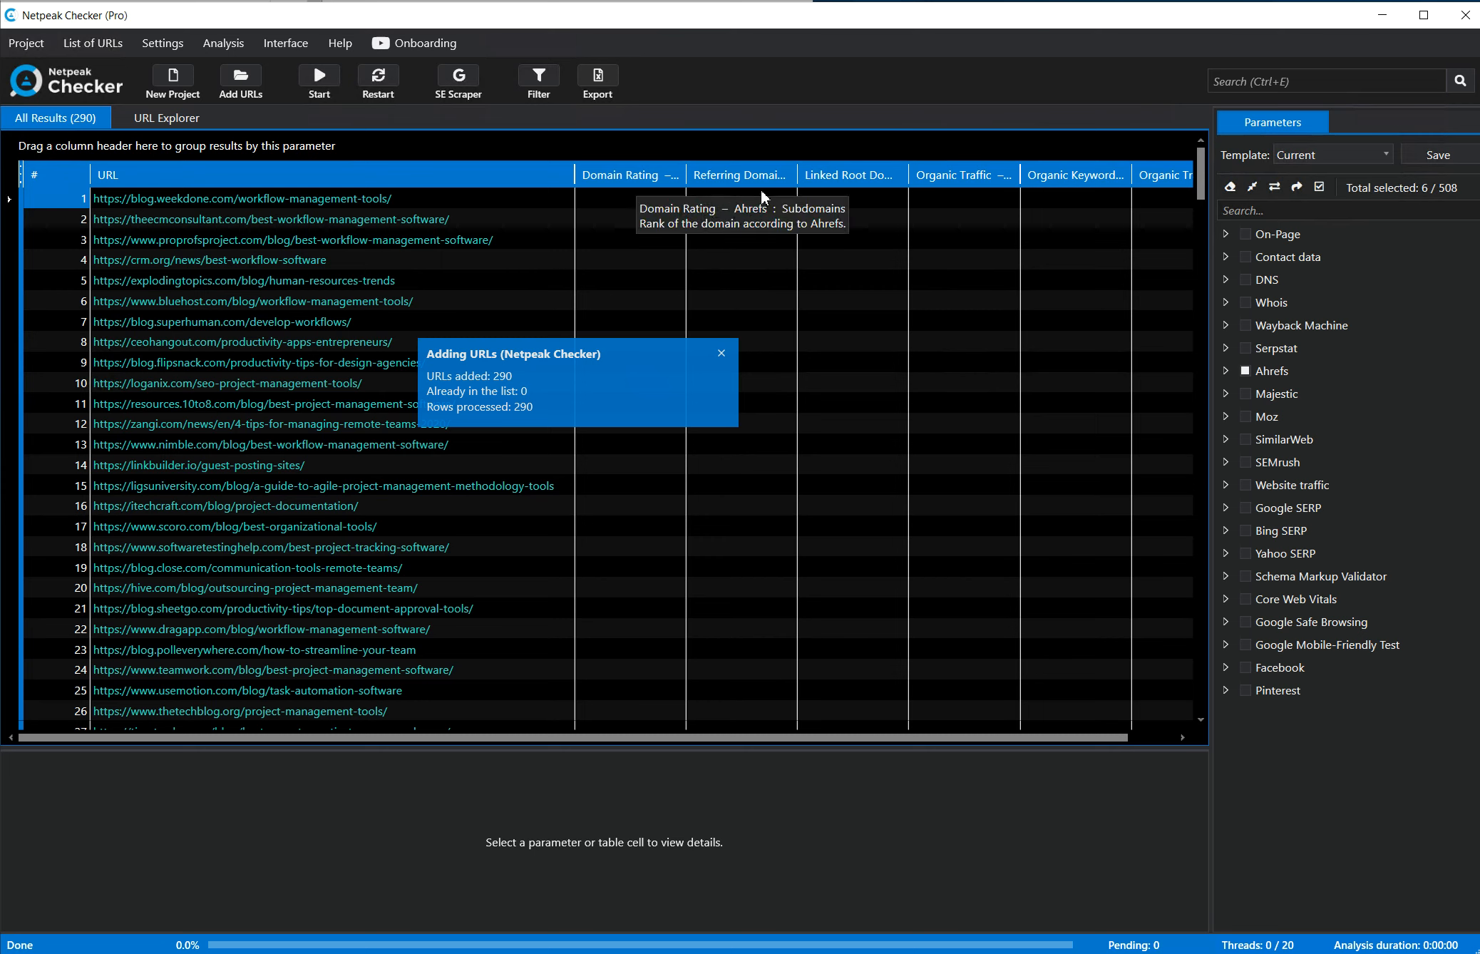
# Review the six Ahrefs parameter columns and run the analysis on the listed URLs in Netpeak Checker.
pyautogui.click(911, 745)
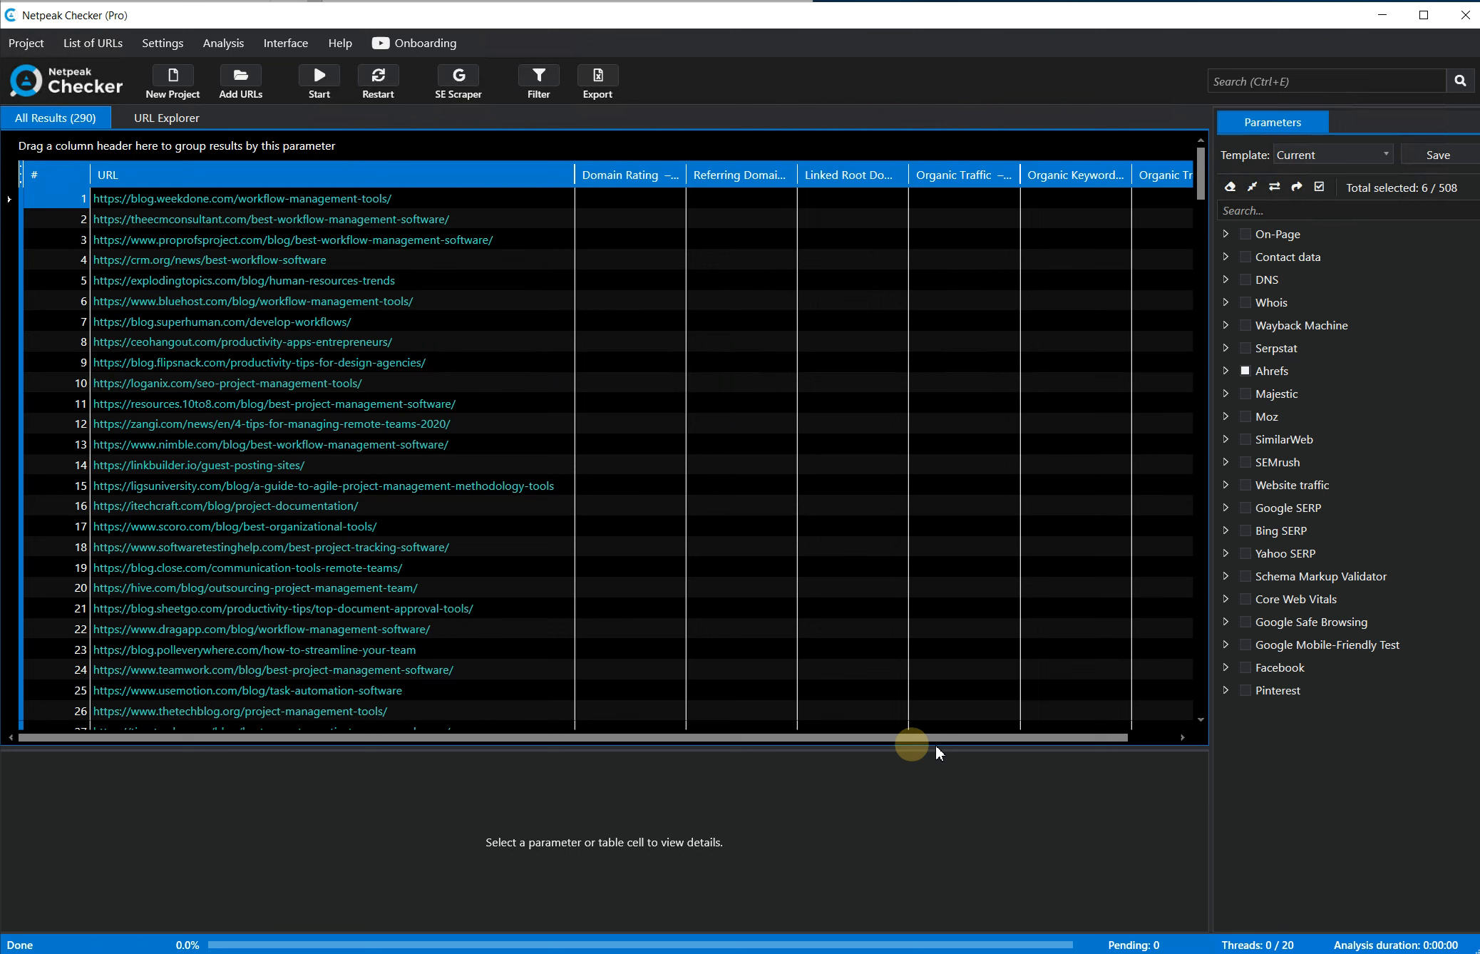
pyautogui.click(1137, 738)
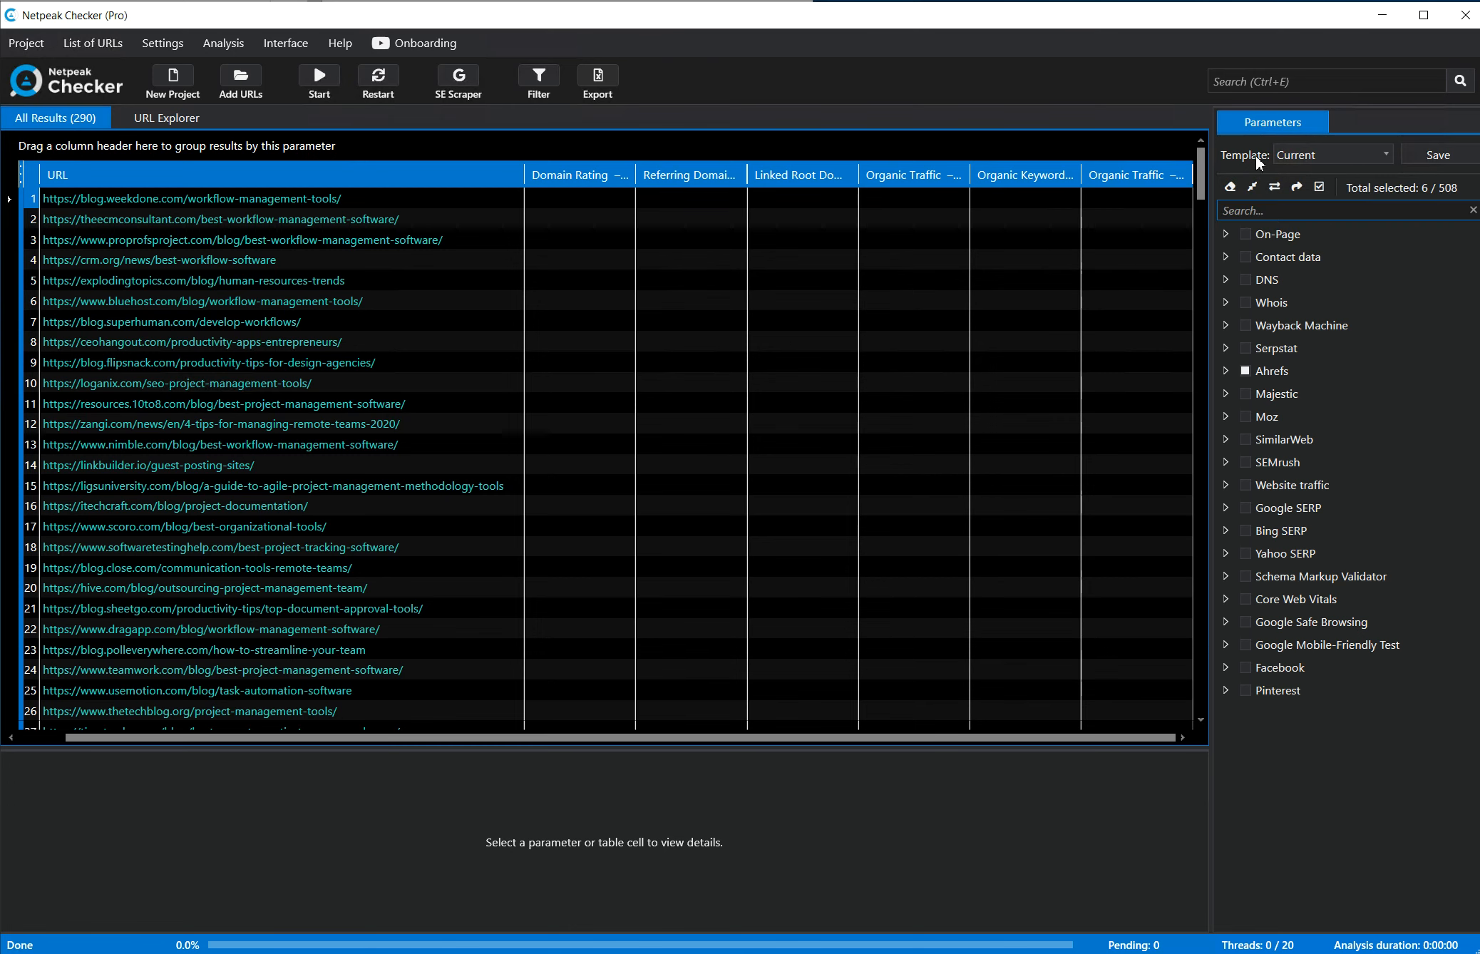
pyautogui.click(312, 86)
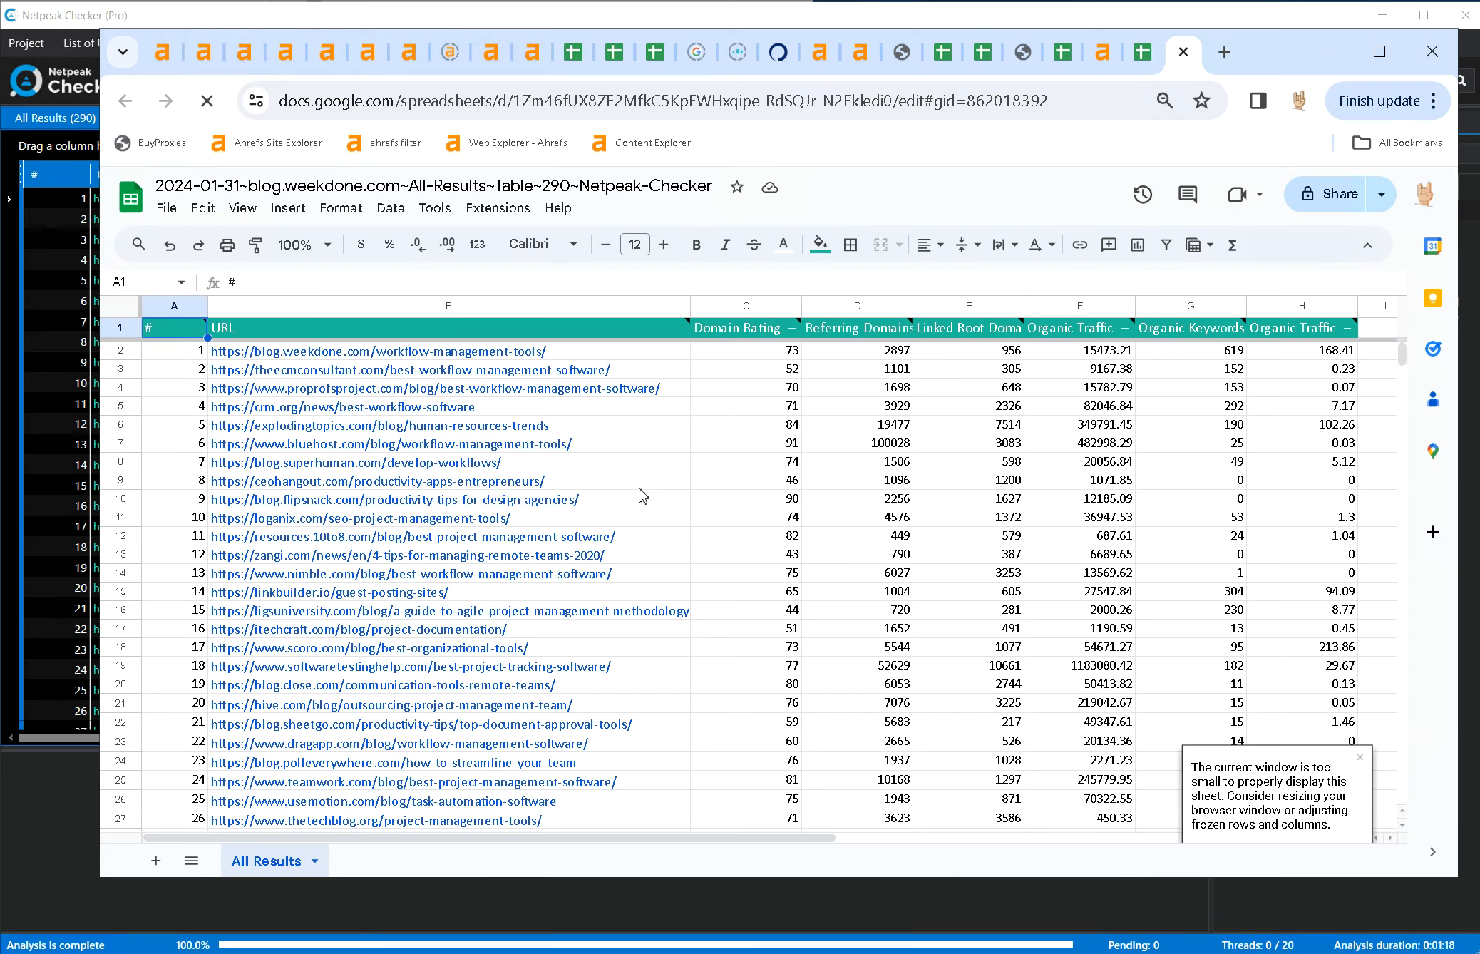
# Copy the entire exported Netpeak Checker results table and paste it into a new second sheet of the untitled spreadsheet.
pyautogui.click(810, 516)
pyautogui.hotkey('ctrl', 'a')
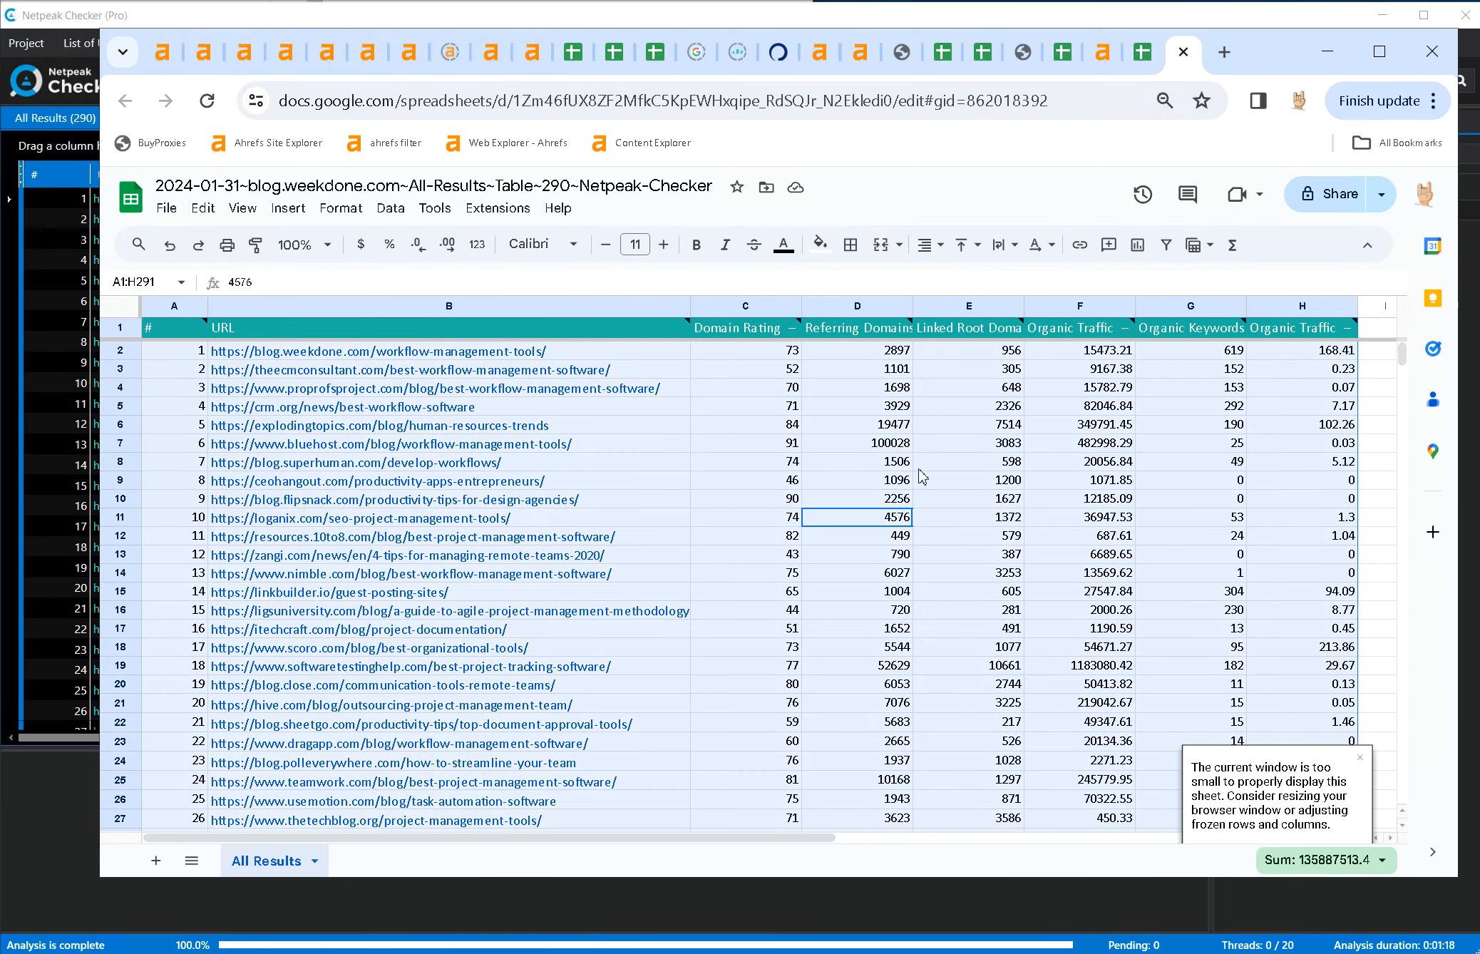
pyautogui.rightClick(895, 448)
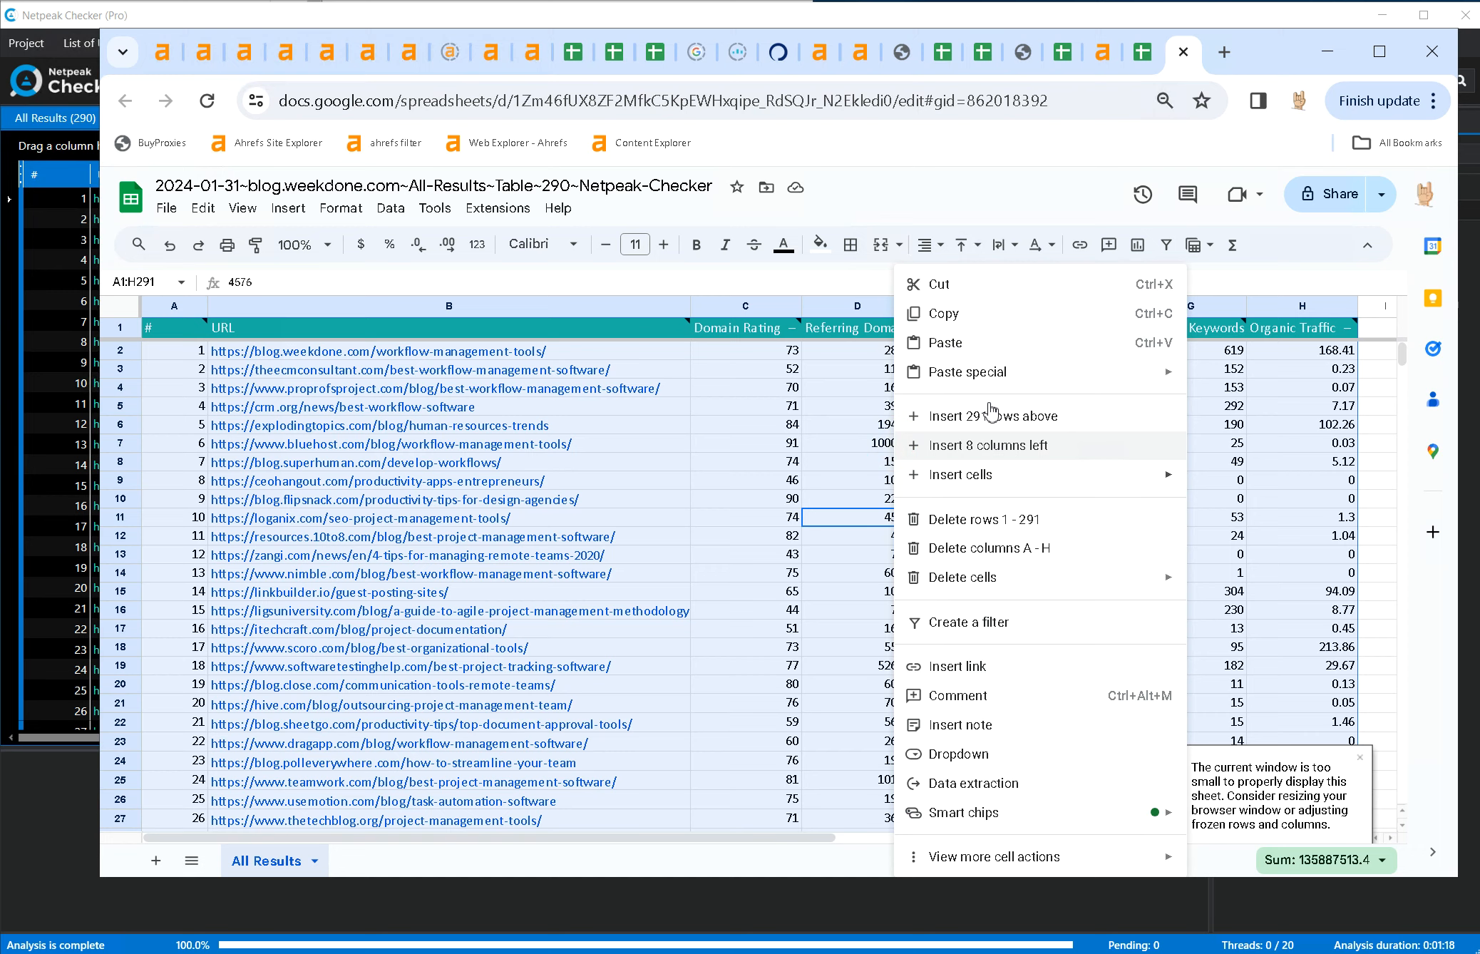
pyautogui.click(988, 330)
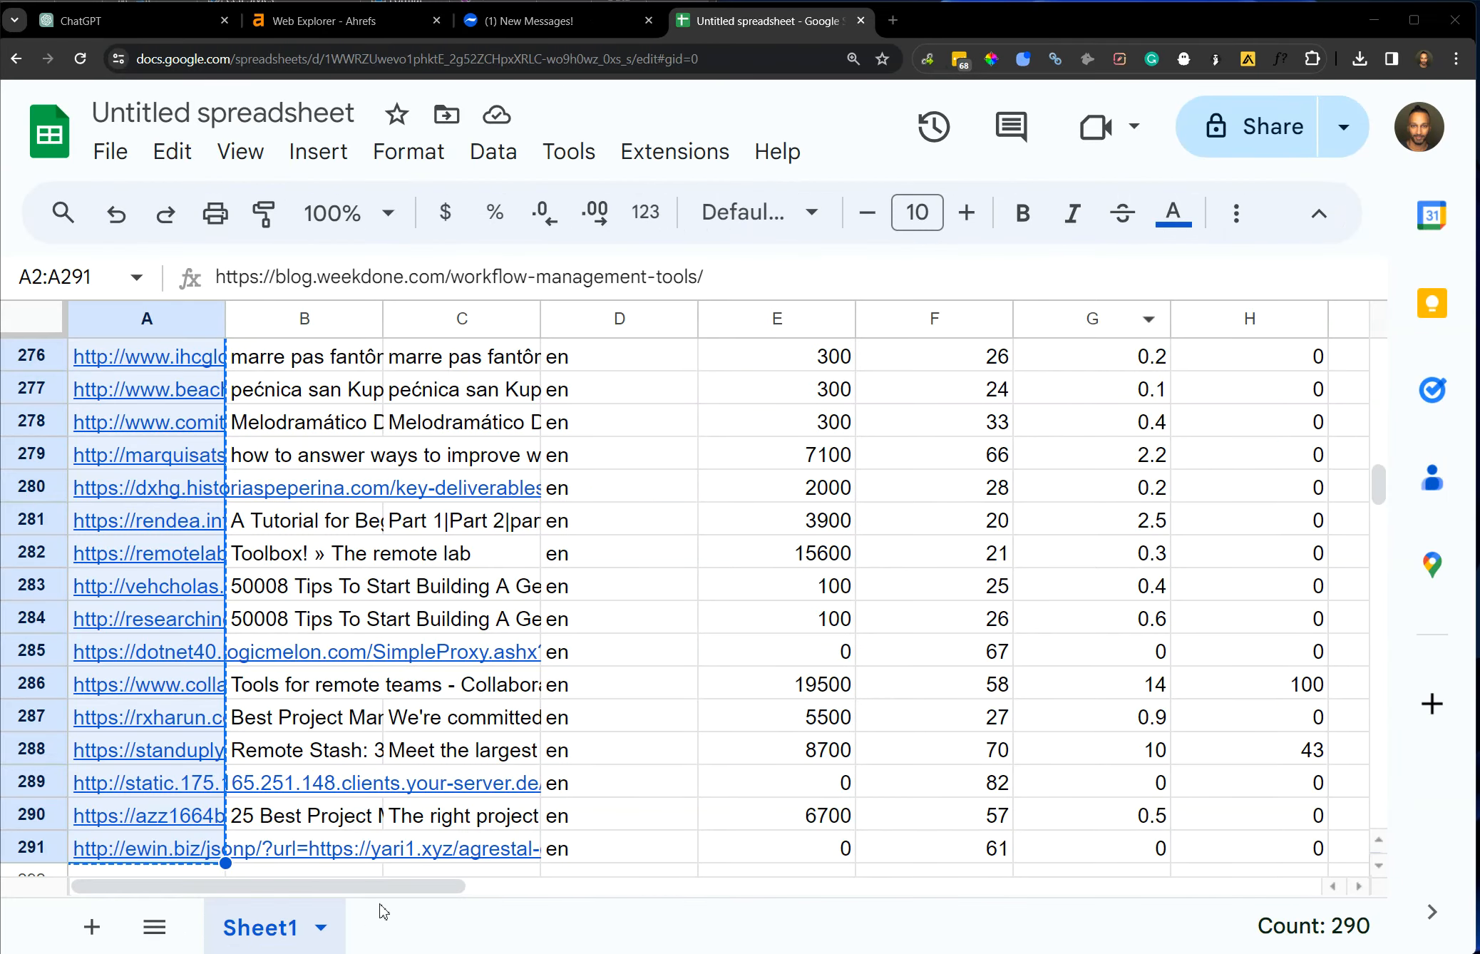
pyautogui.click(91, 927)
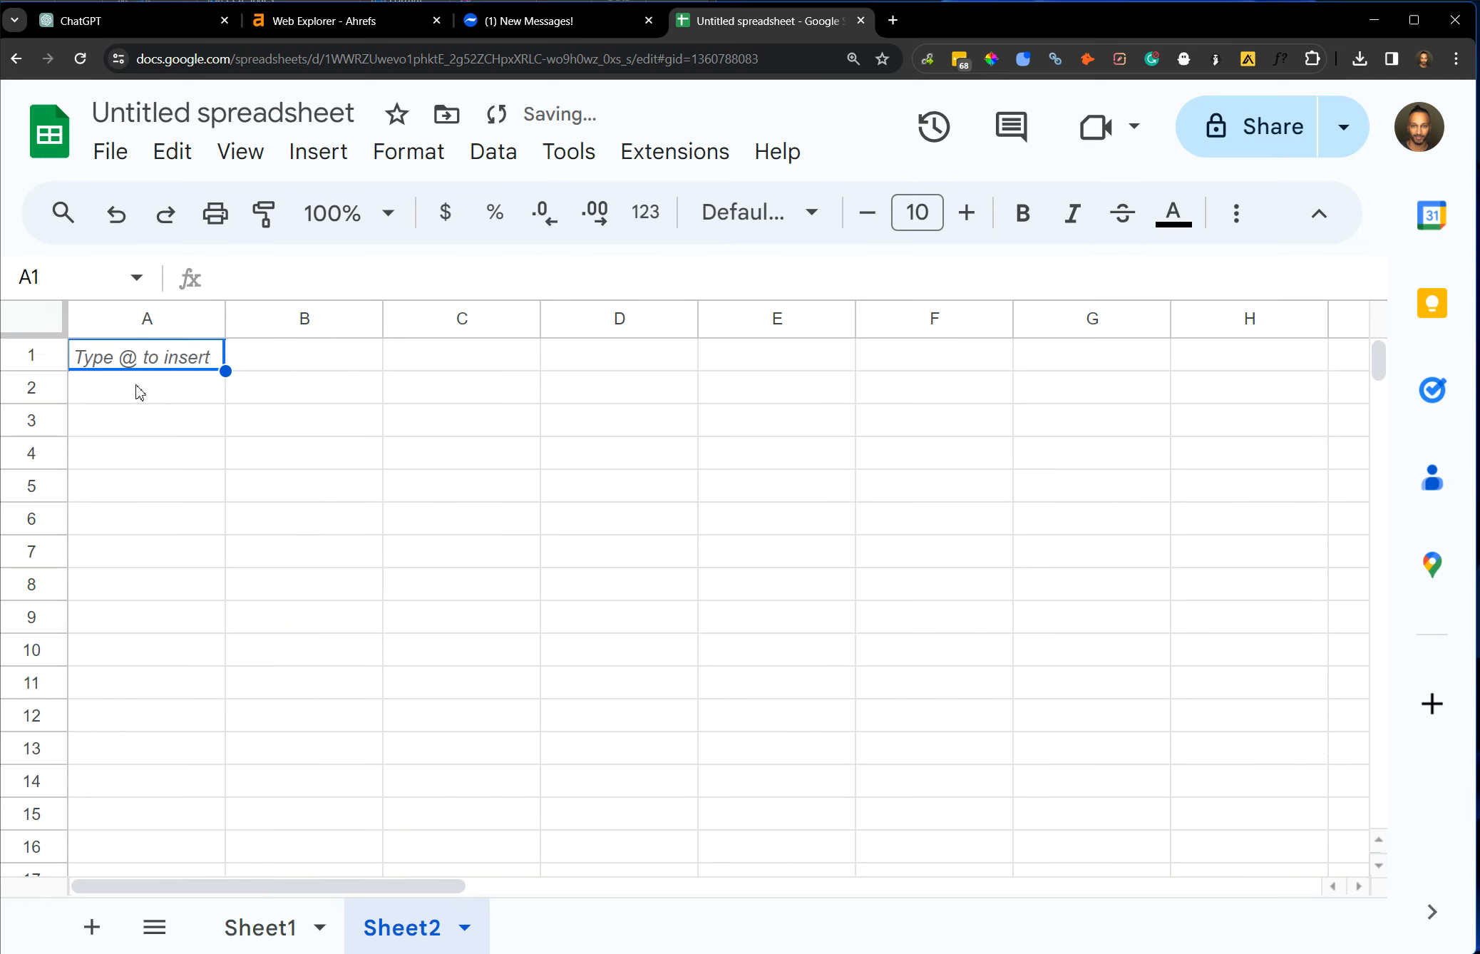
pyautogui.hotkey('ctrl', 'v')
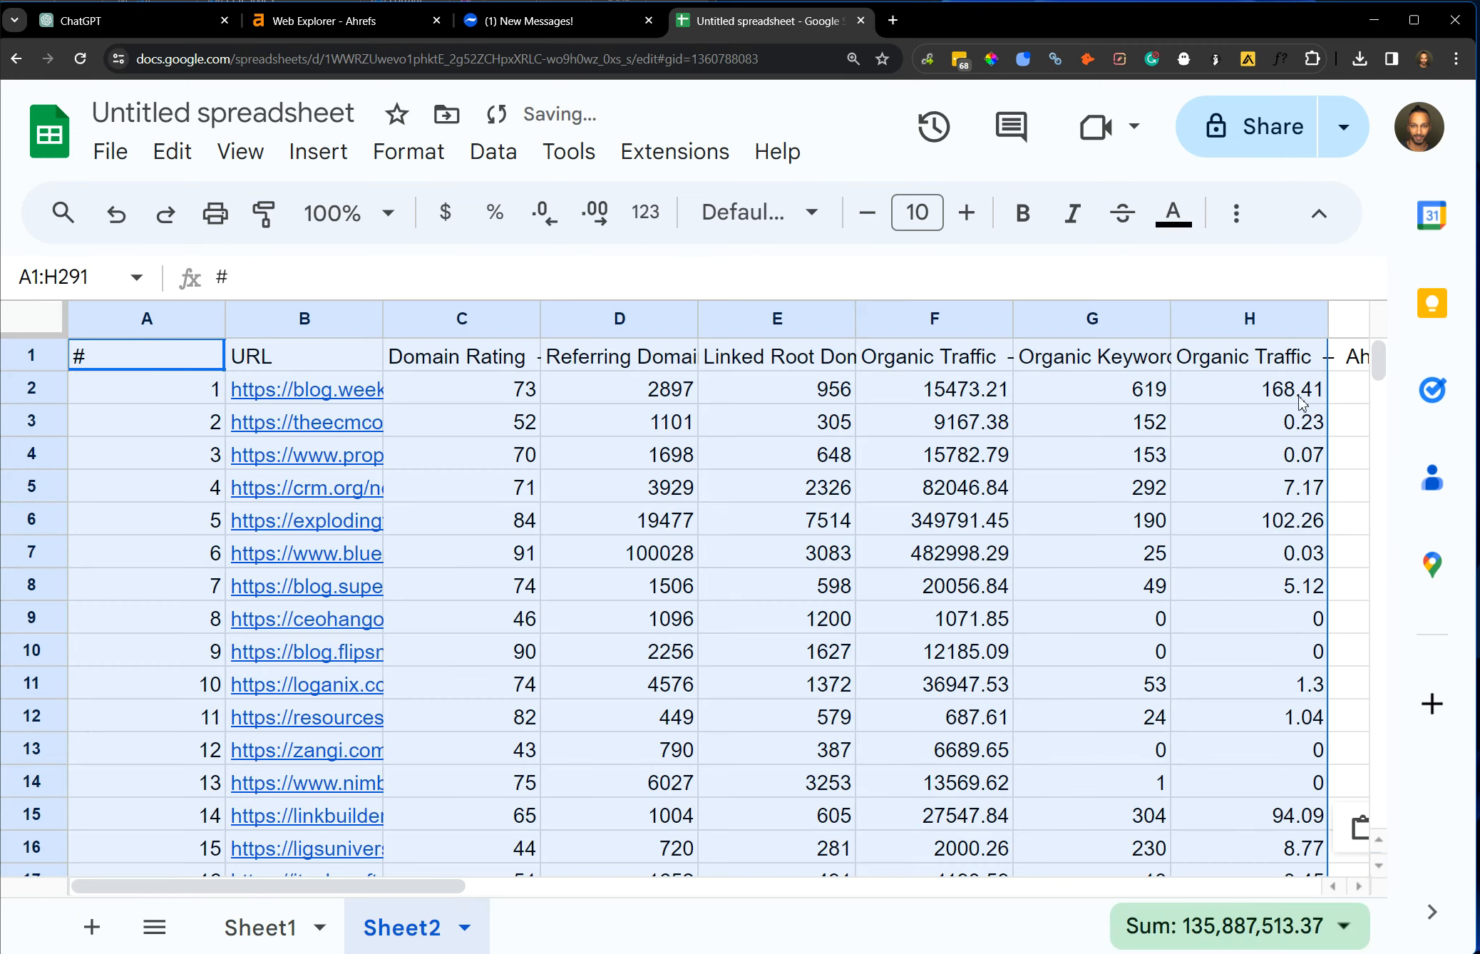
pyautogui.moveTo(1378, 374); pyautogui.dragTo(1451, 501)
# Bring Sheet2's Netpeak results into Sheet1 beside the Web Explorer data from column N, and hide columns K to O.
pyautogui.click(299, 922)
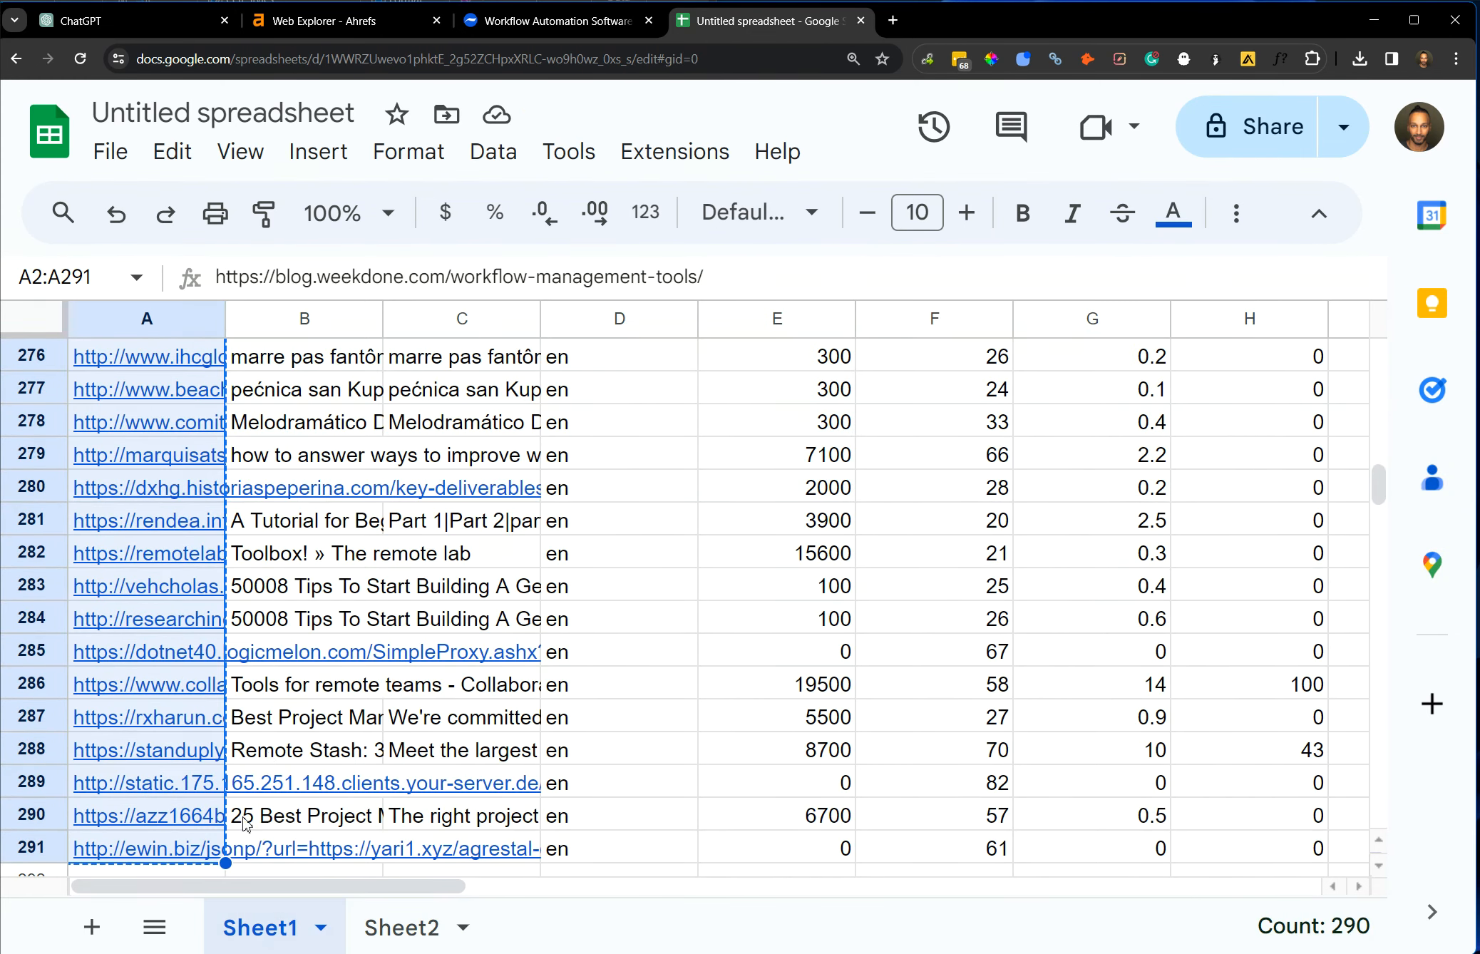
pyautogui.click(405, 924)
pyautogui.click(260, 927)
pyautogui.moveTo(305, 318); pyautogui.dragTo(979, 405)
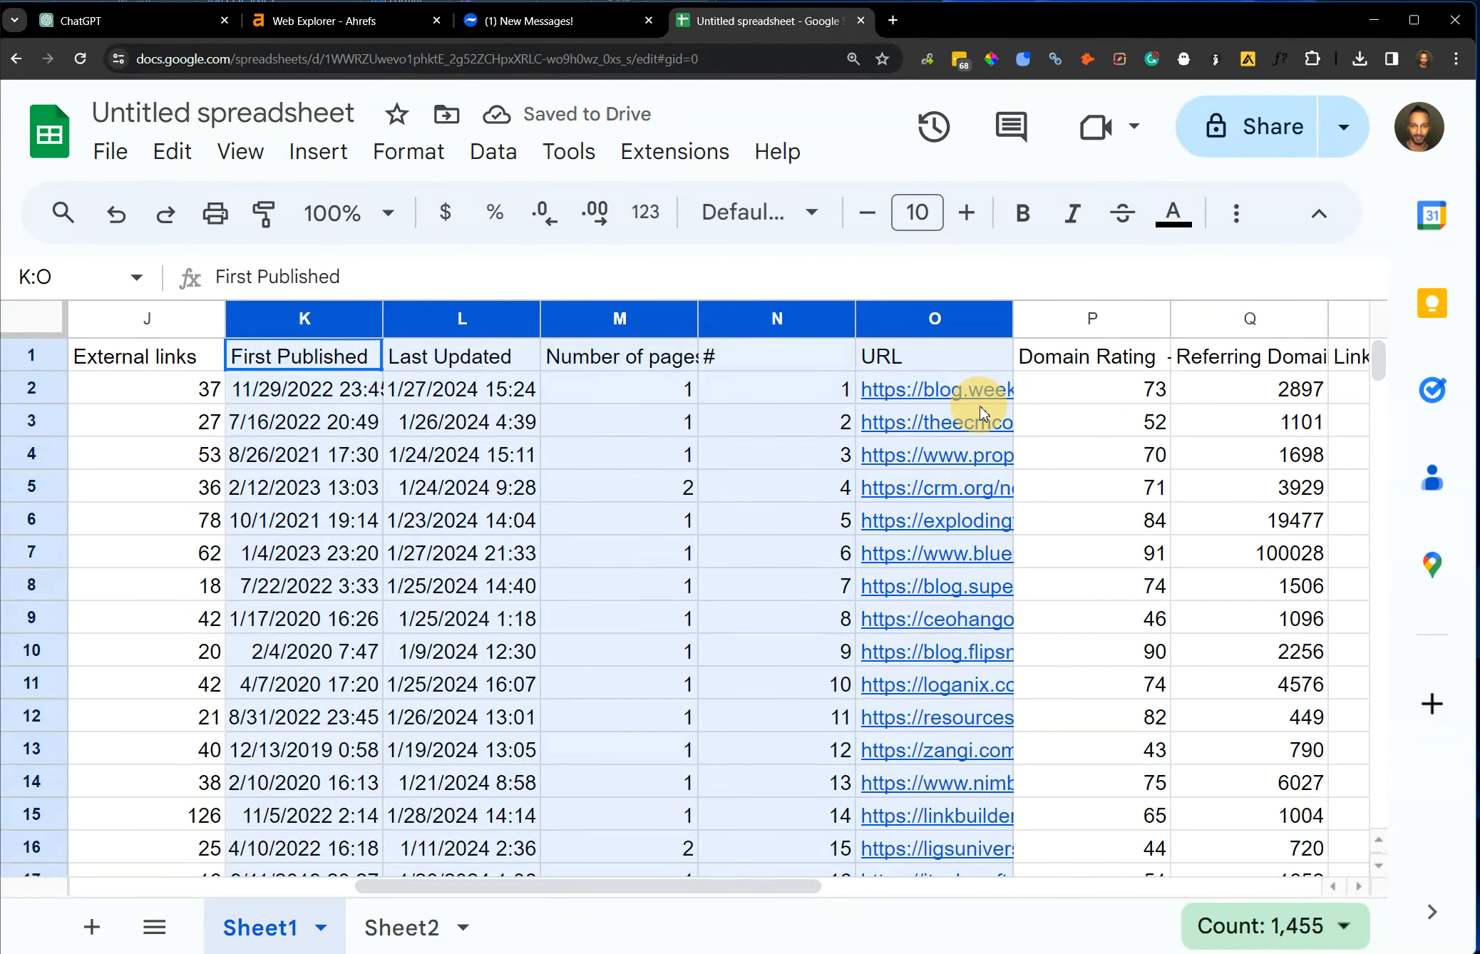
pyautogui.rightClick(979, 405)
pyautogui.click(1013, 665)
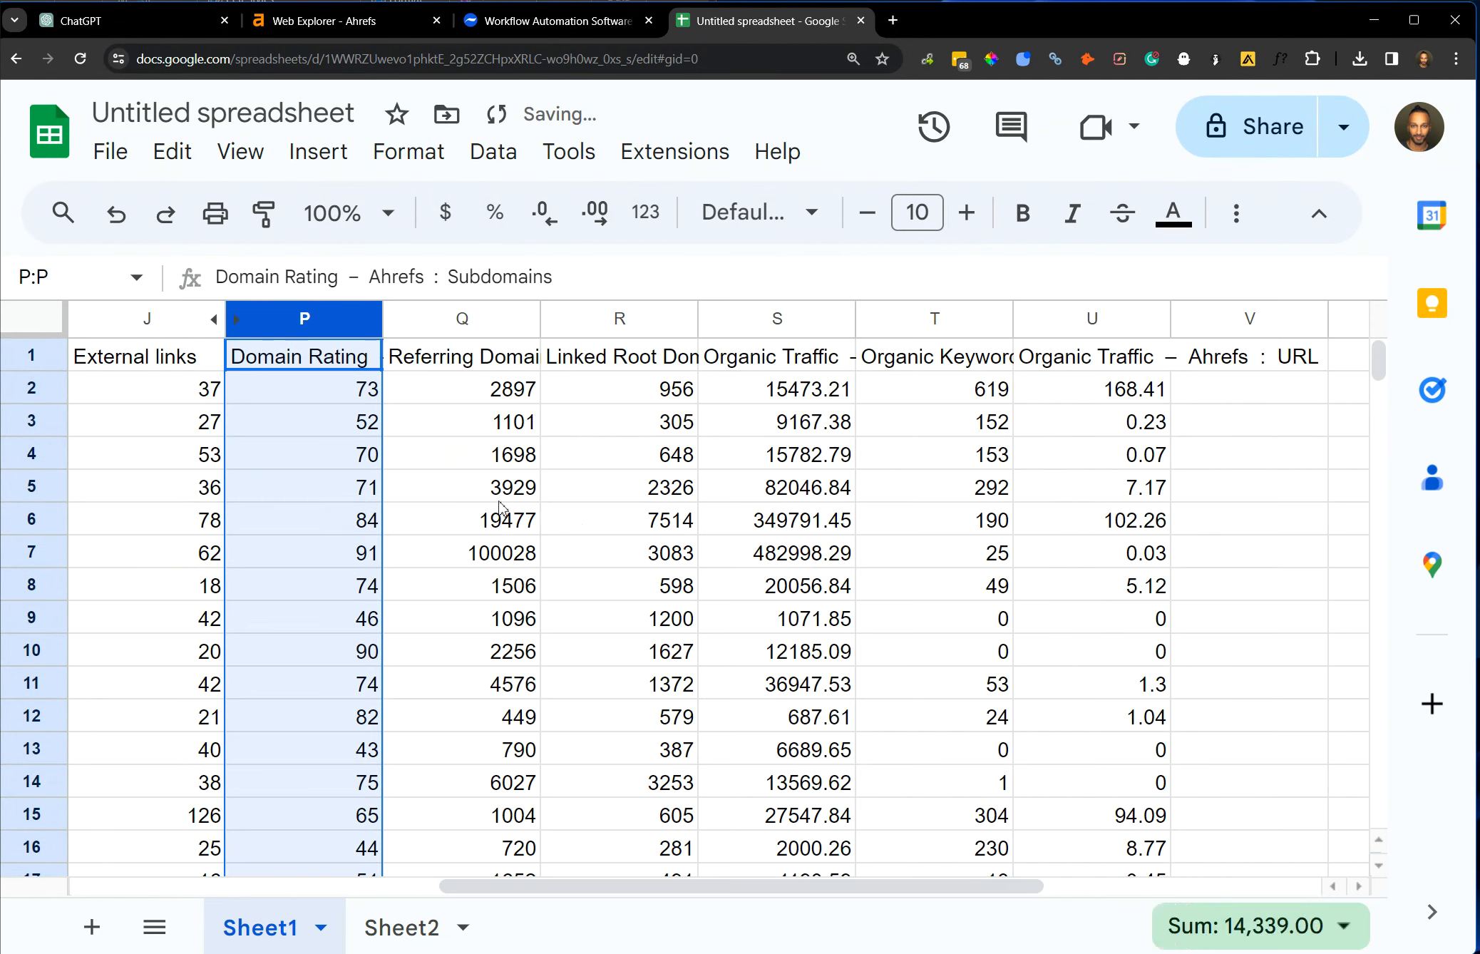
# Divide referring domains by linked root domains with =Q2/R2 in V2 and fill the formula down column V.
pyautogui.click(497, 492)
pyautogui.press('Right')
pyautogui.press('Right')
pyautogui.click(476, 354)
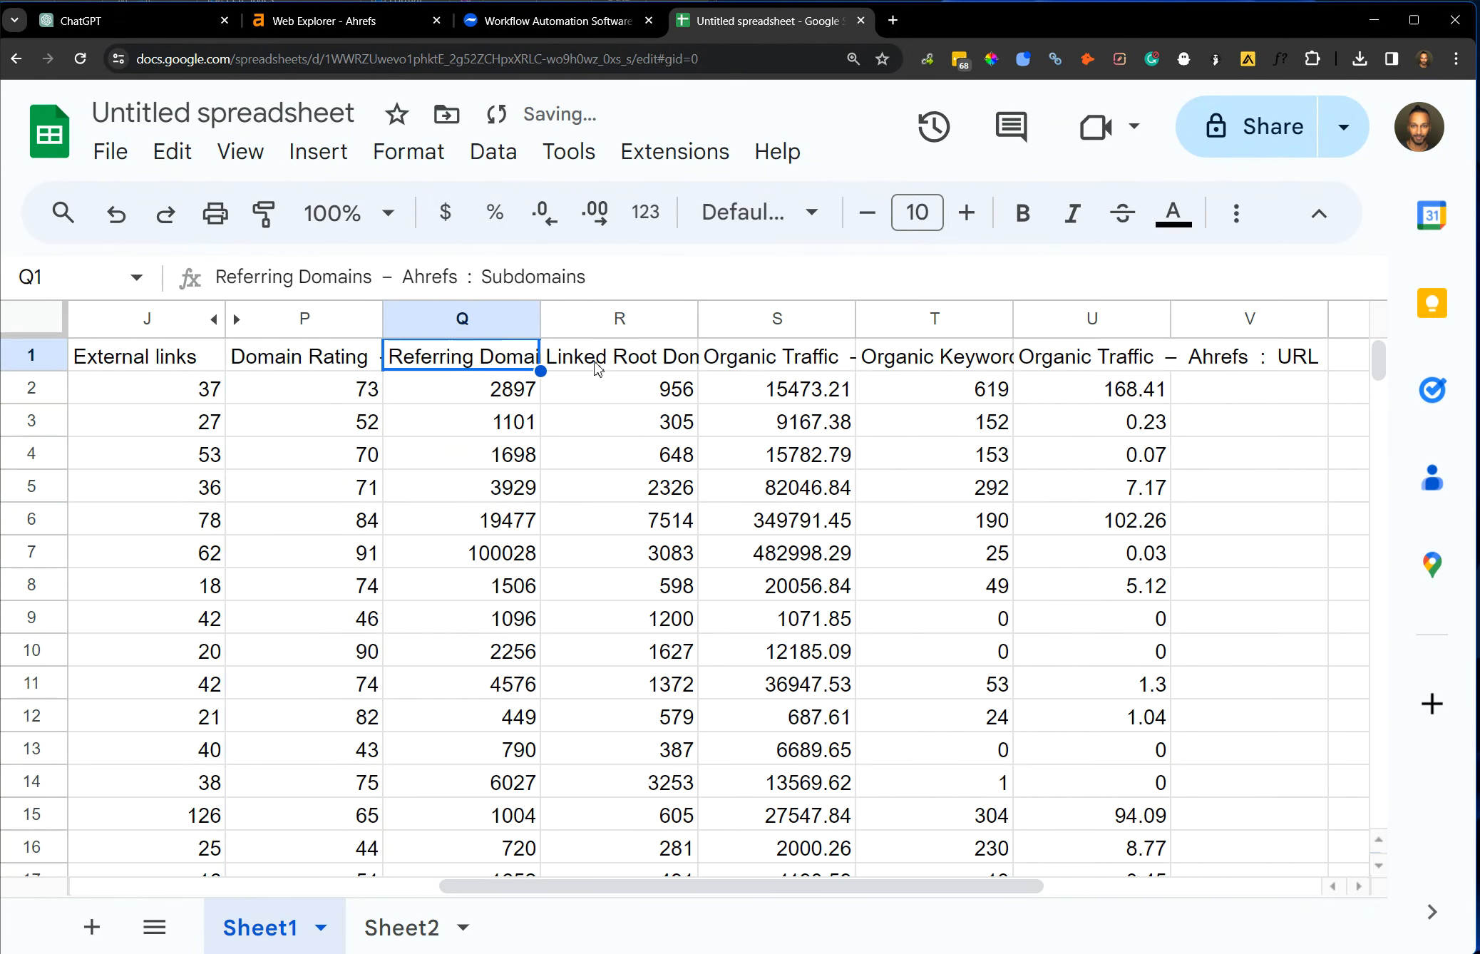
pyautogui.click(596, 360)
pyautogui.click(1248, 365)
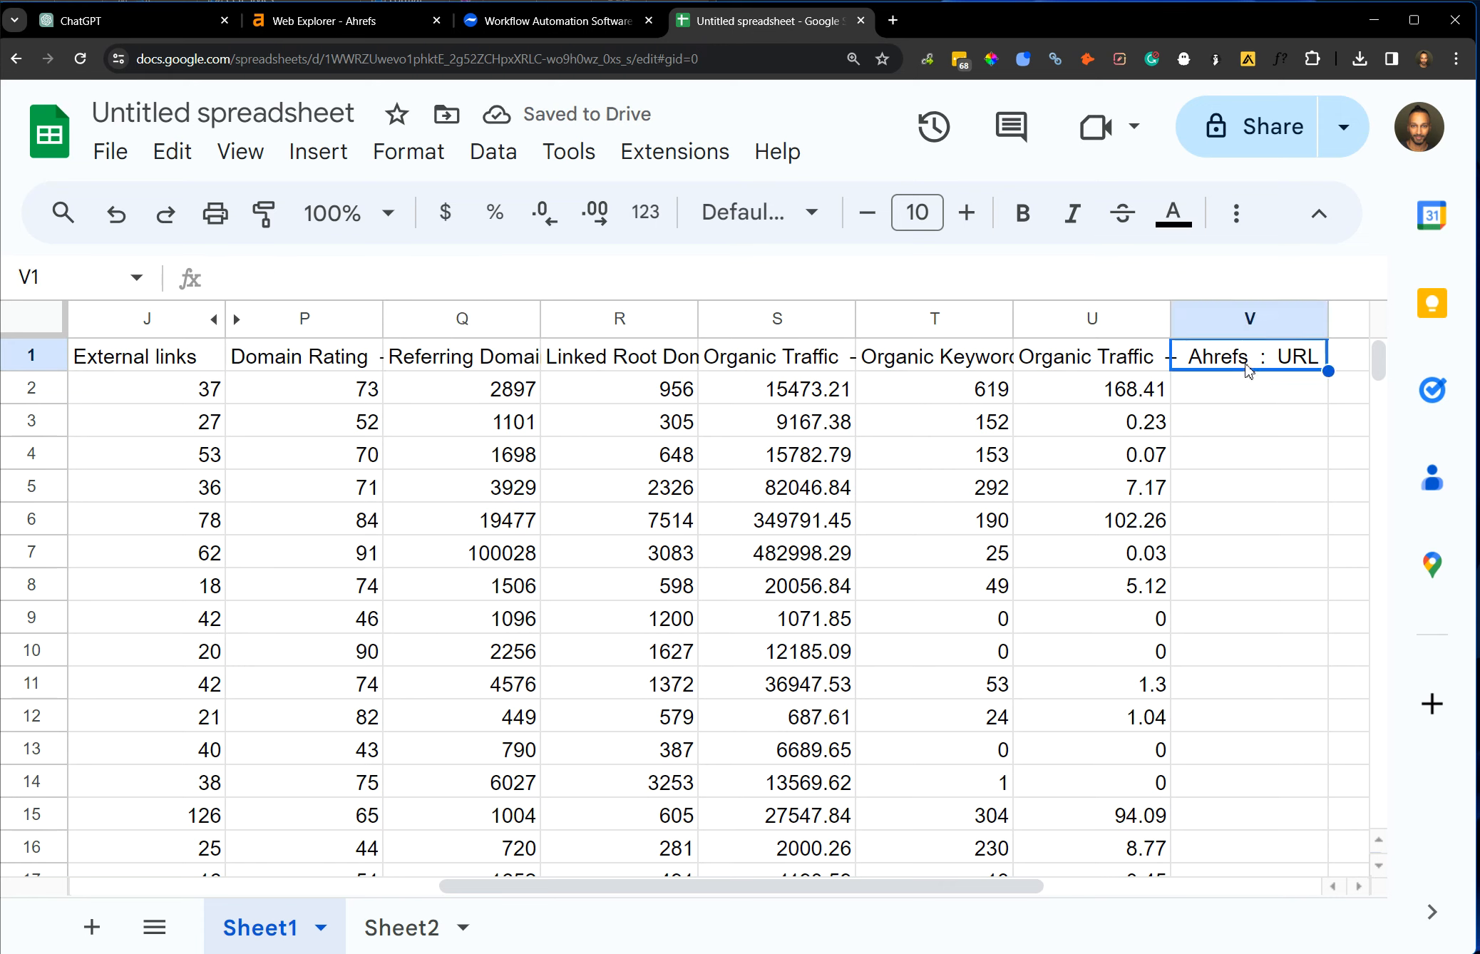
pyautogui.press('Down')
pyautogui.write('=')
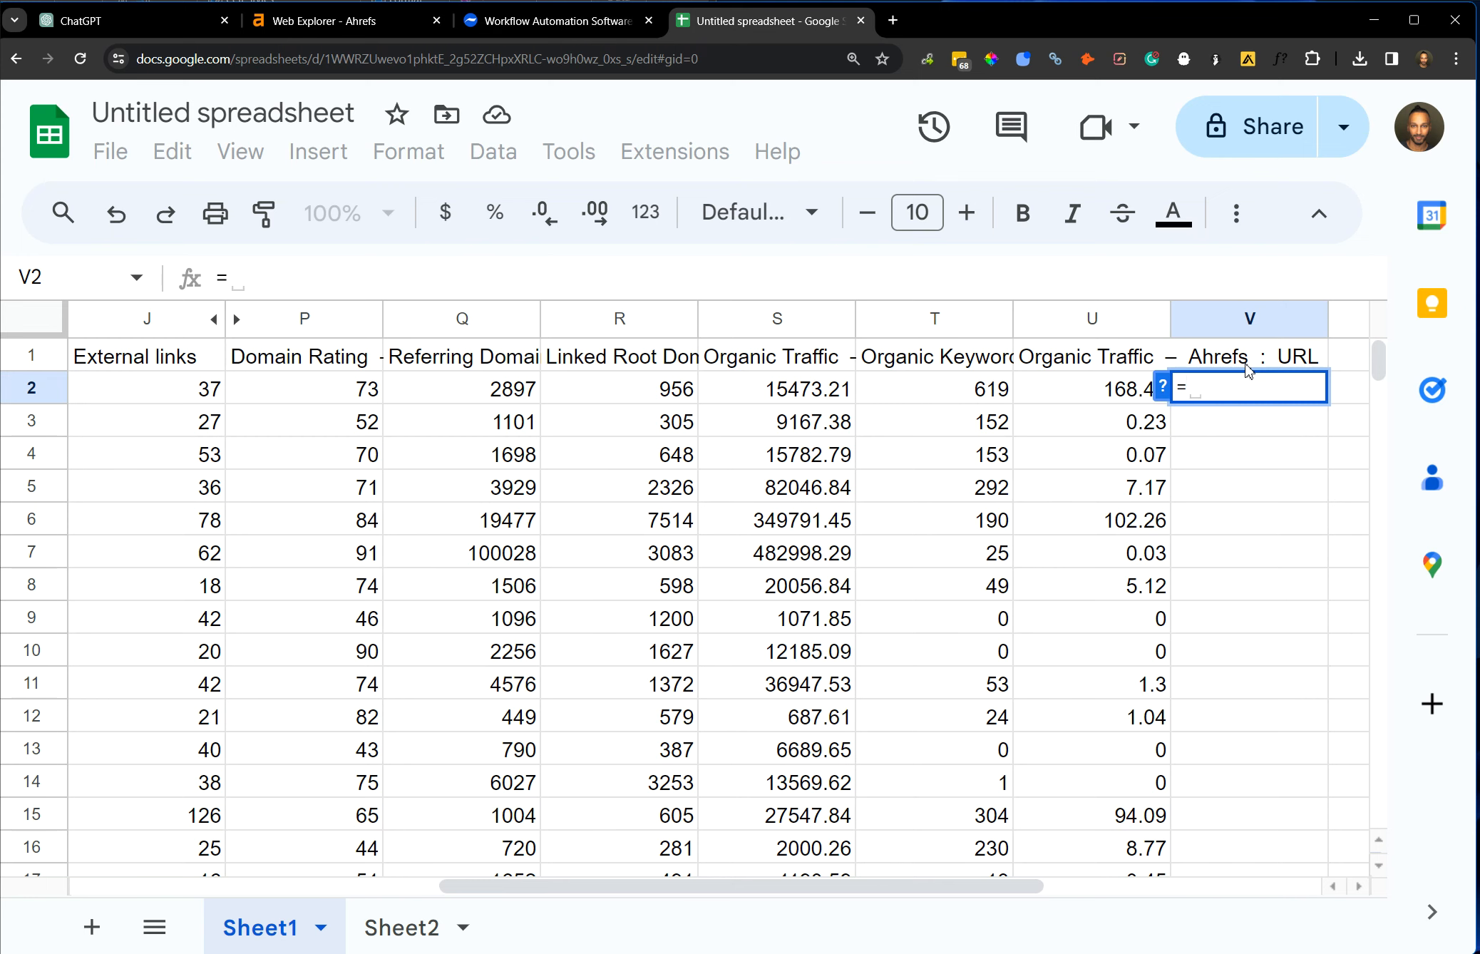
pyautogui.write('q2/')
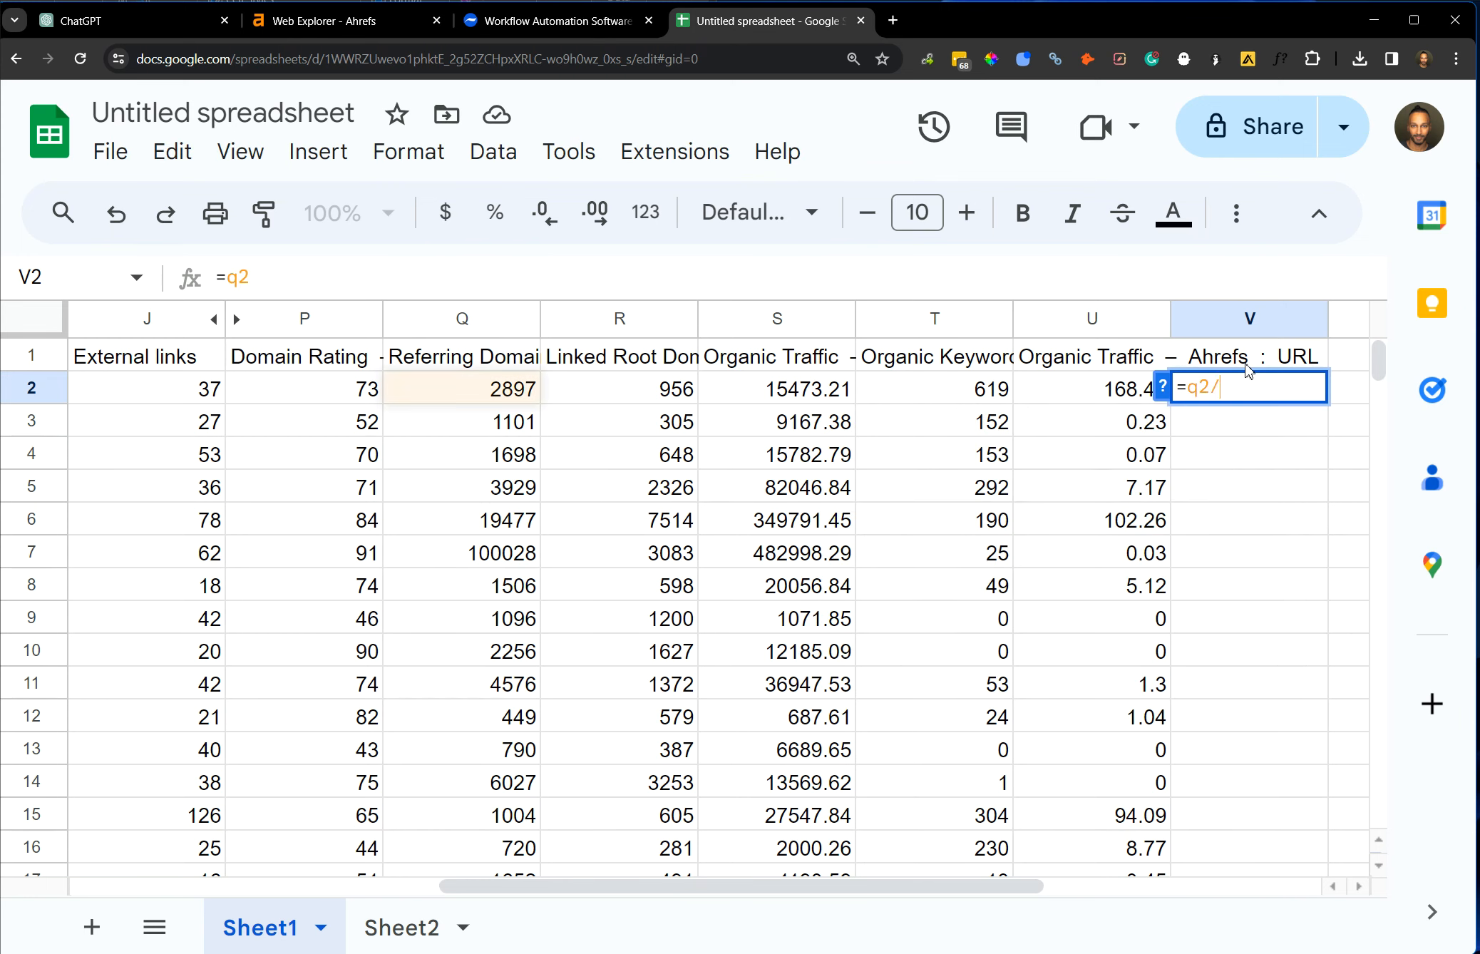
pyautogui.write('r2')
pyautogui.press('Return')
pyautogui.click(1249, 388)
pyautogui.doubleClick(1328, 404)
# Create a filter on the whole Sheet1 table and sort it by the ratio in column V from A to Z.
pyautogui.hotkey('ctrl', 'a')
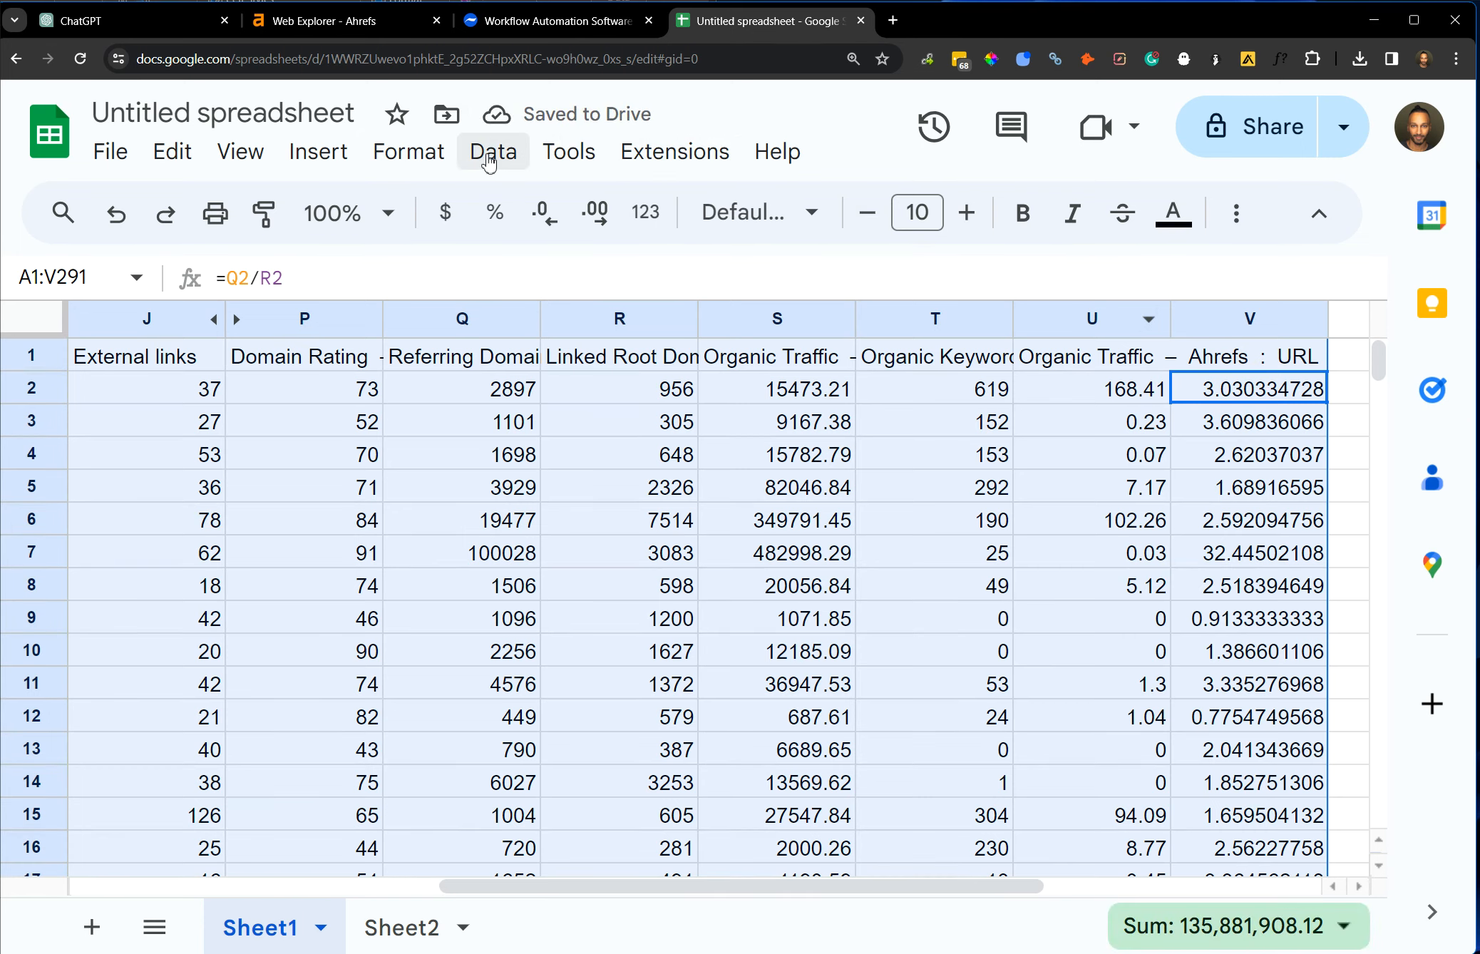
pyautogui.click(493, 156)
pyautogui.click(630, 333)
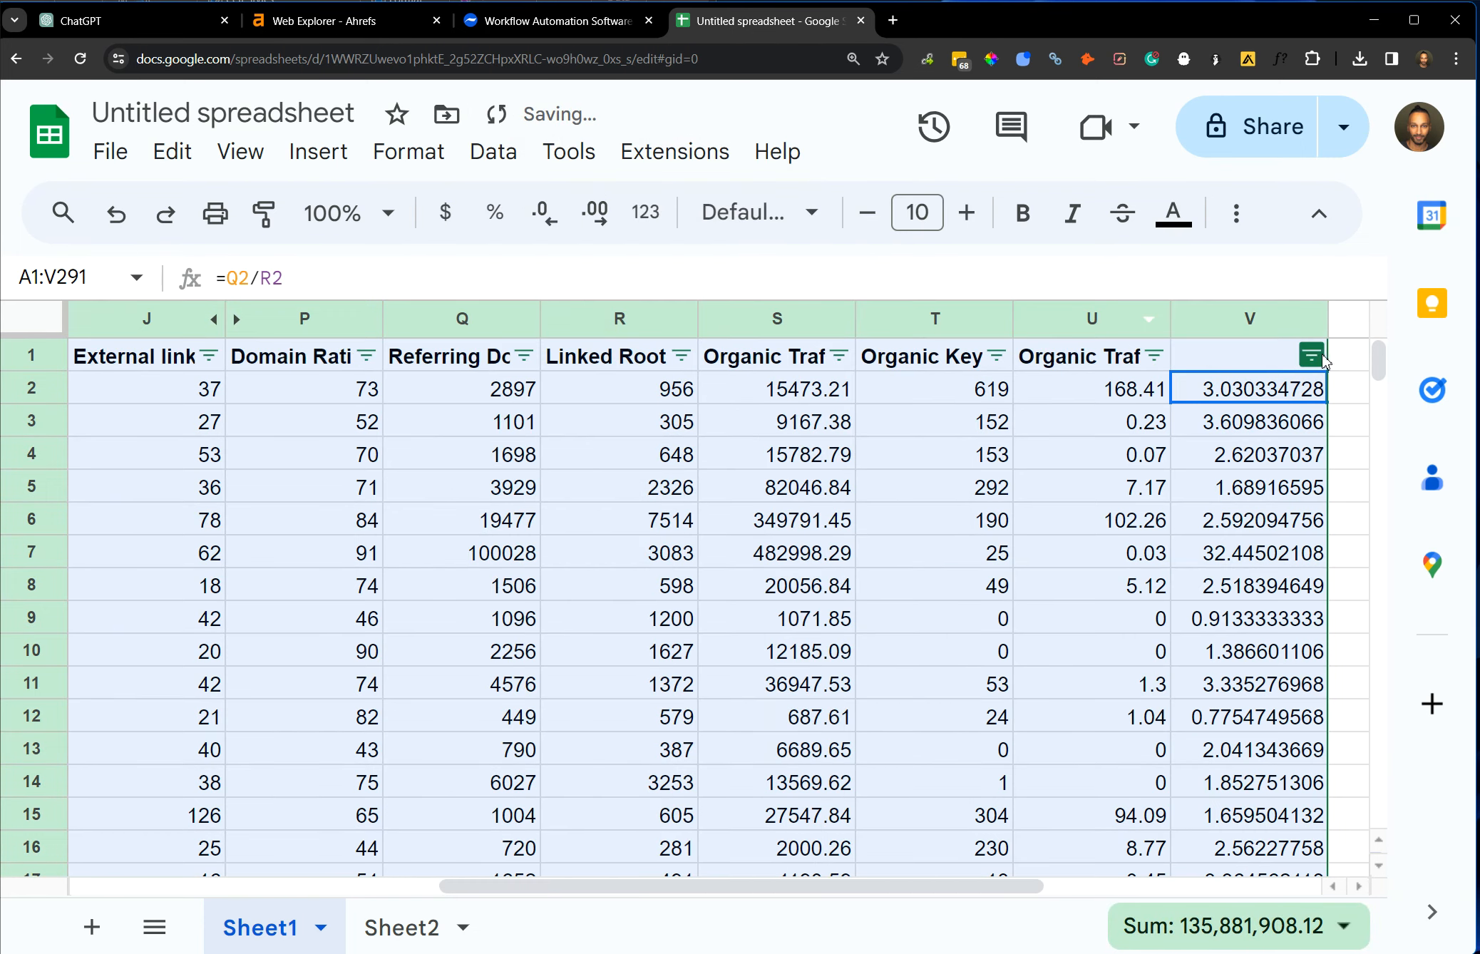
pyautogui.click(1312, 355)
pyautogui.click(1293, 404)
pyautogui.click(1292, 409)
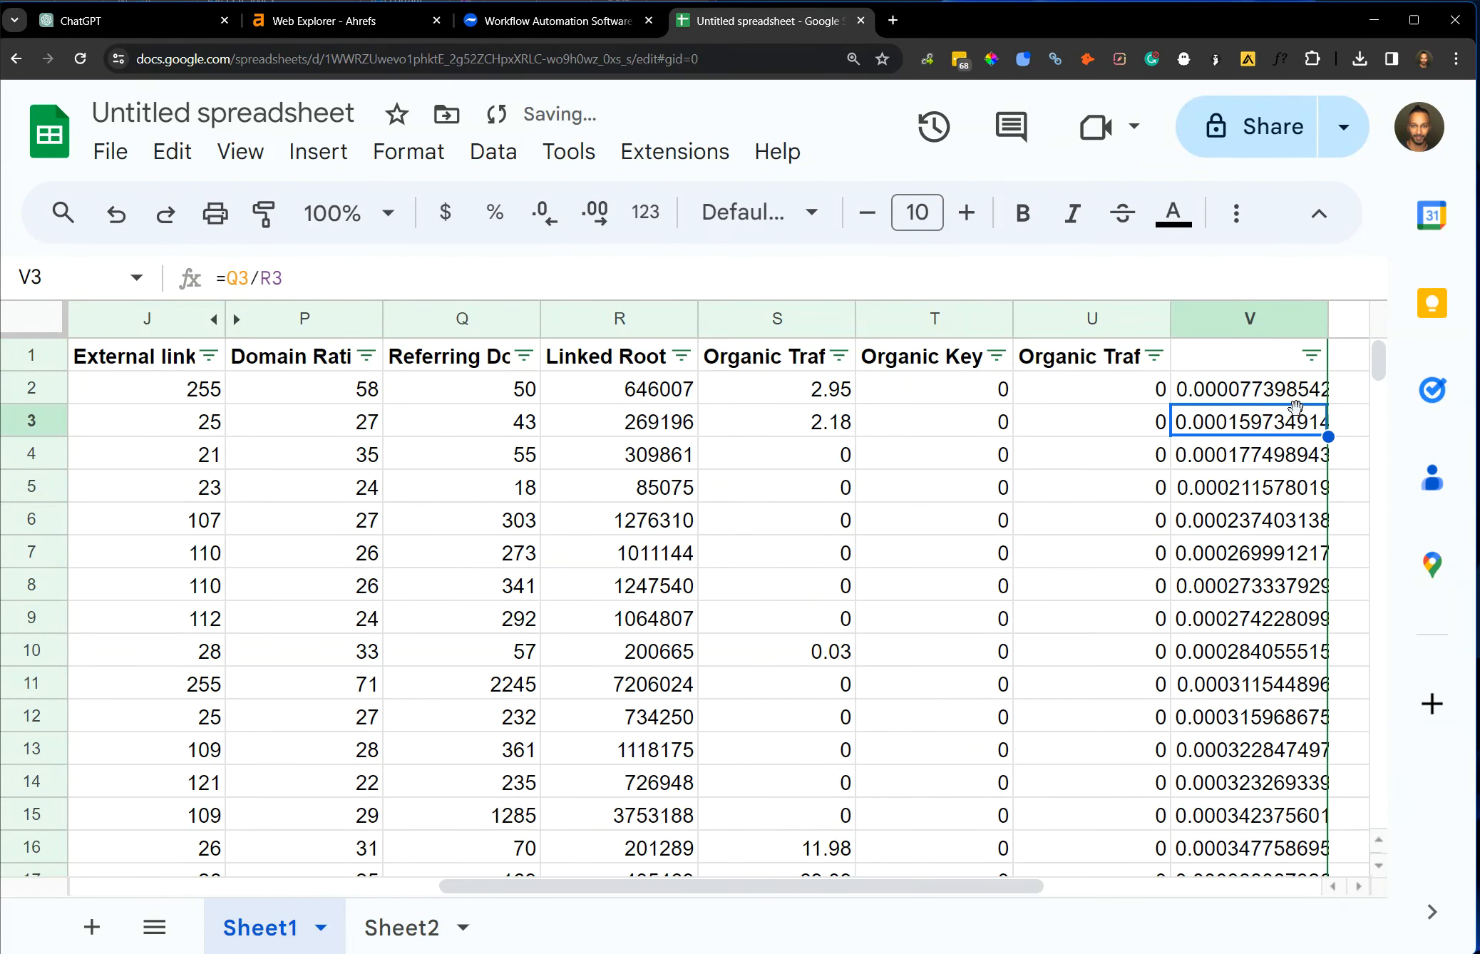
pyautogui.click(1287, 390)
# Move the ratio column from V to column F, directly beside the page URLs.
pyautogui.click(1276, 321)
pyautogui.moveTo(1275, 321); pyautogui.dragTo(224, 321)
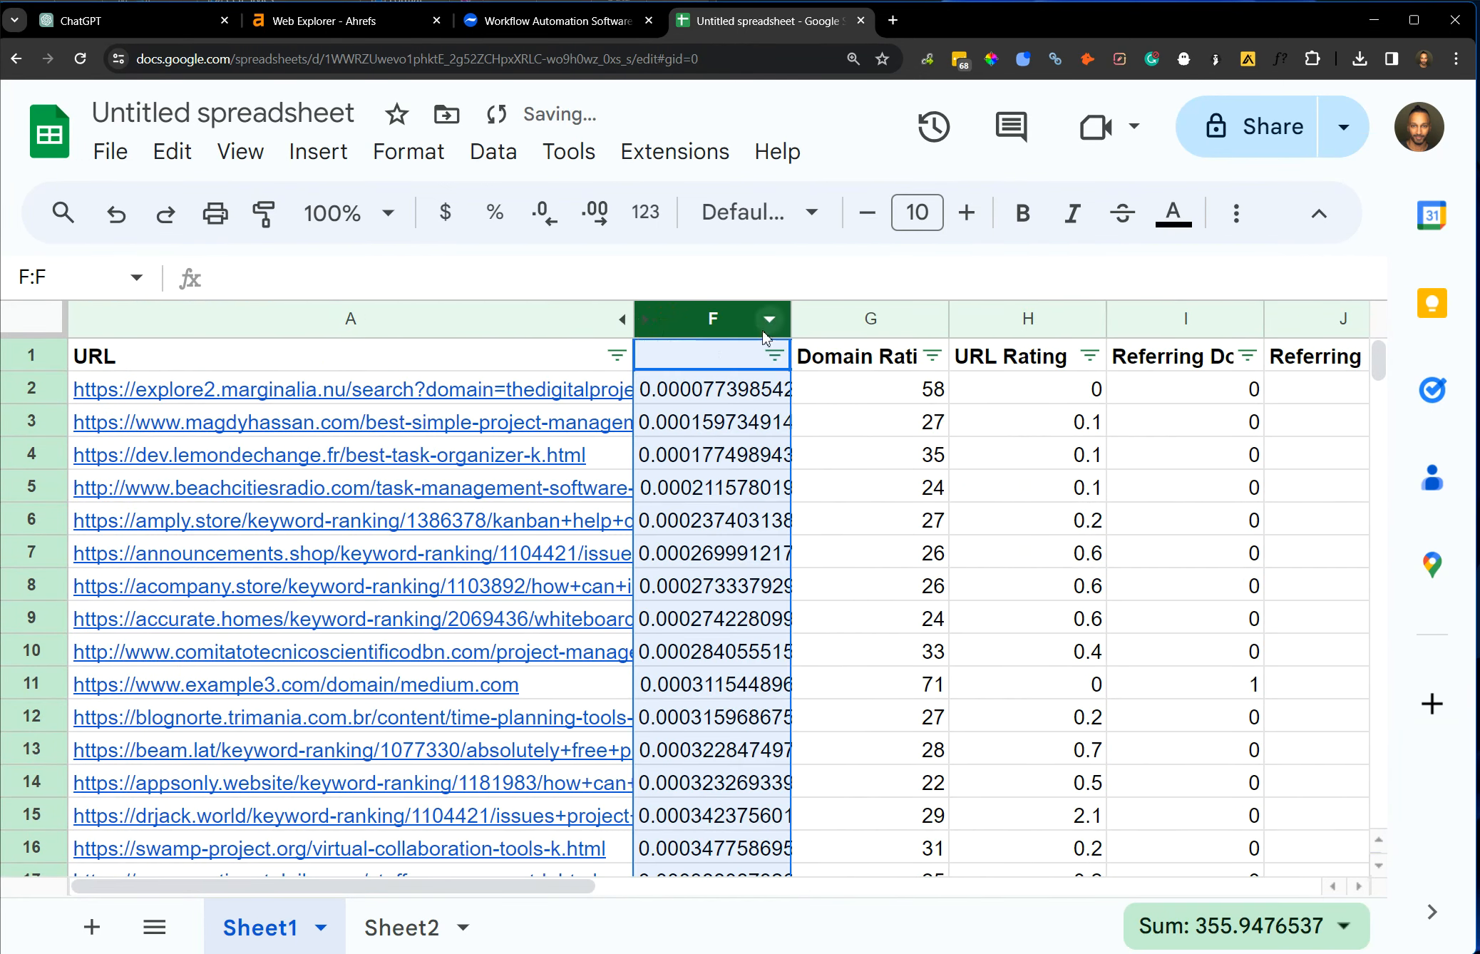
pyautogui.click(741, 415)
pyautogui.click(696, 388)
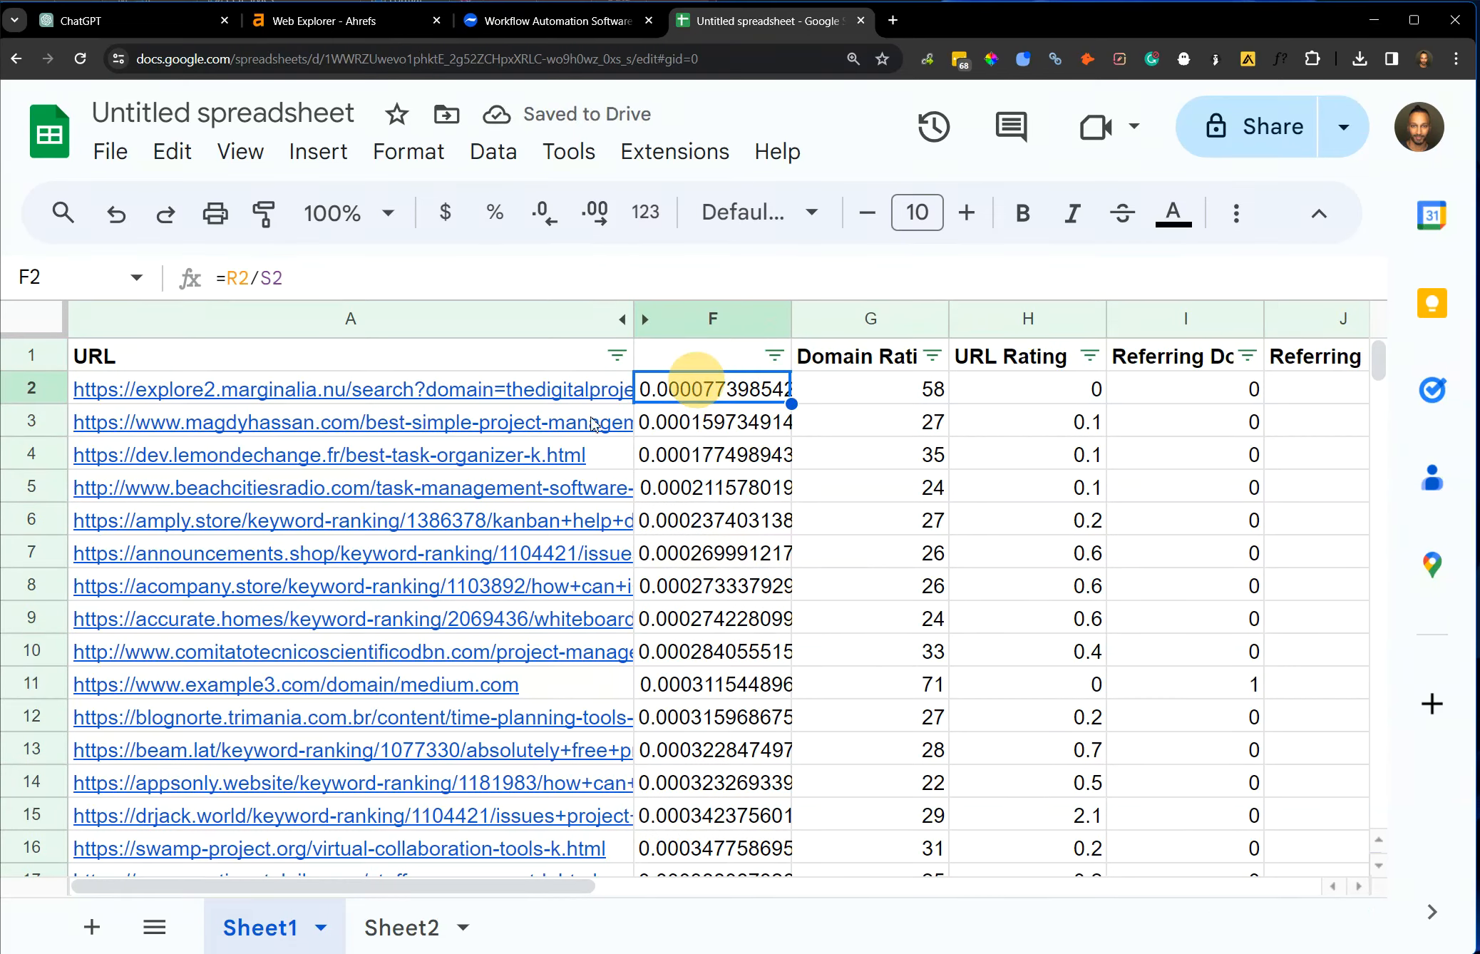
# Delete rows 2 to 180, which hold the pages with the lowest ratios.
pyautogui.moveTo(40, 396); pyautogui.dragTo(419, 926)
pyautogui.moveTo(494, 561); pyautogui.dragTo(674, 475)
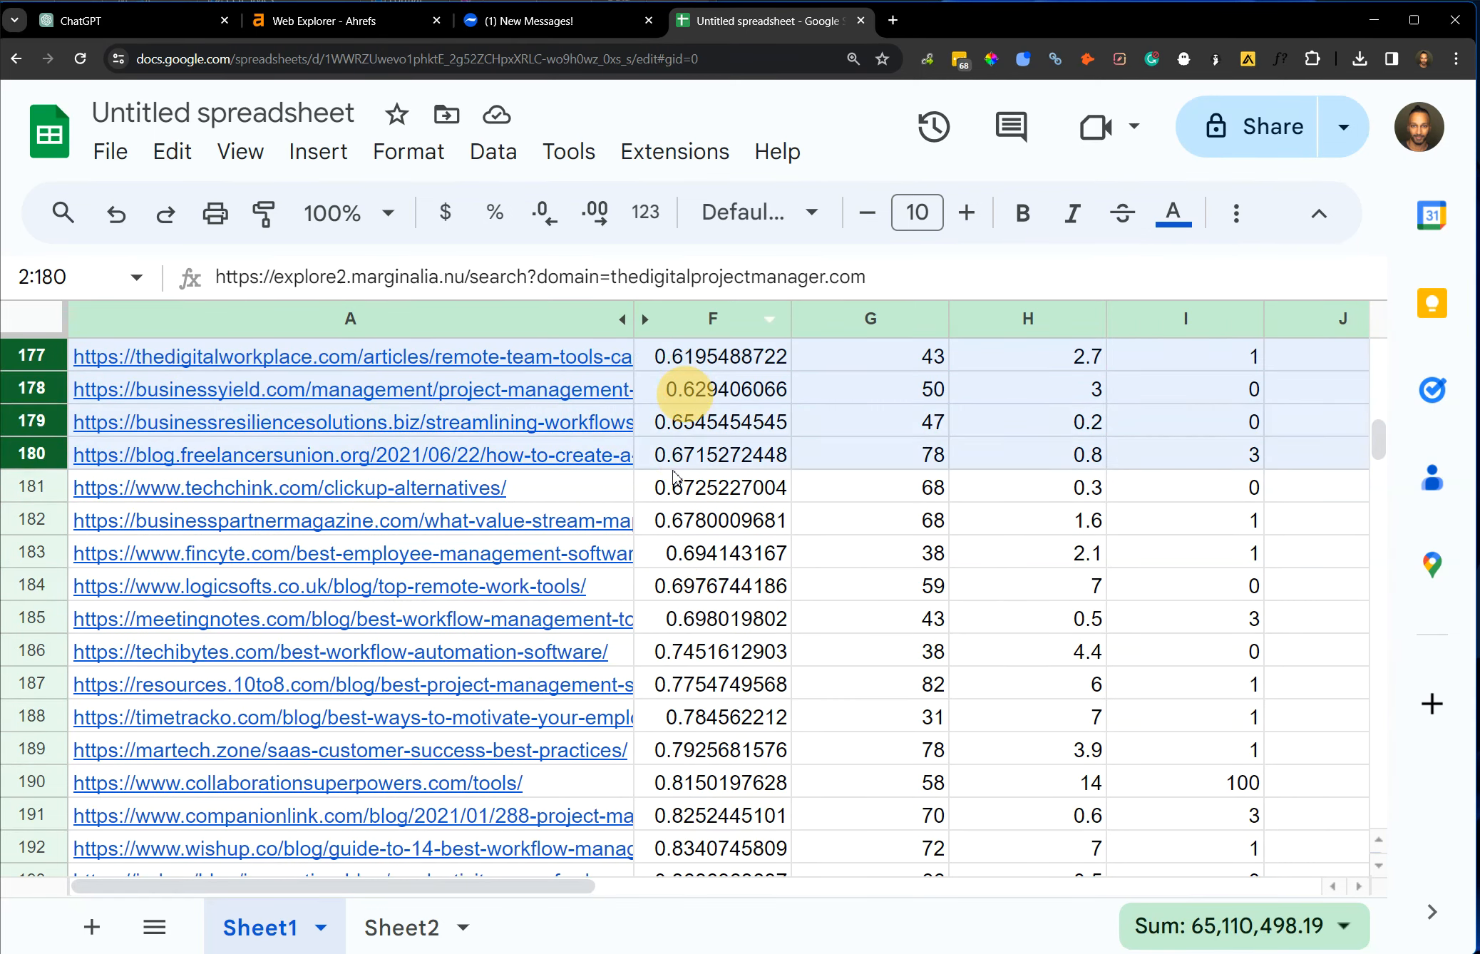
pyautogui.rightClick(672, 451)
pyautogui.click(747, 570)
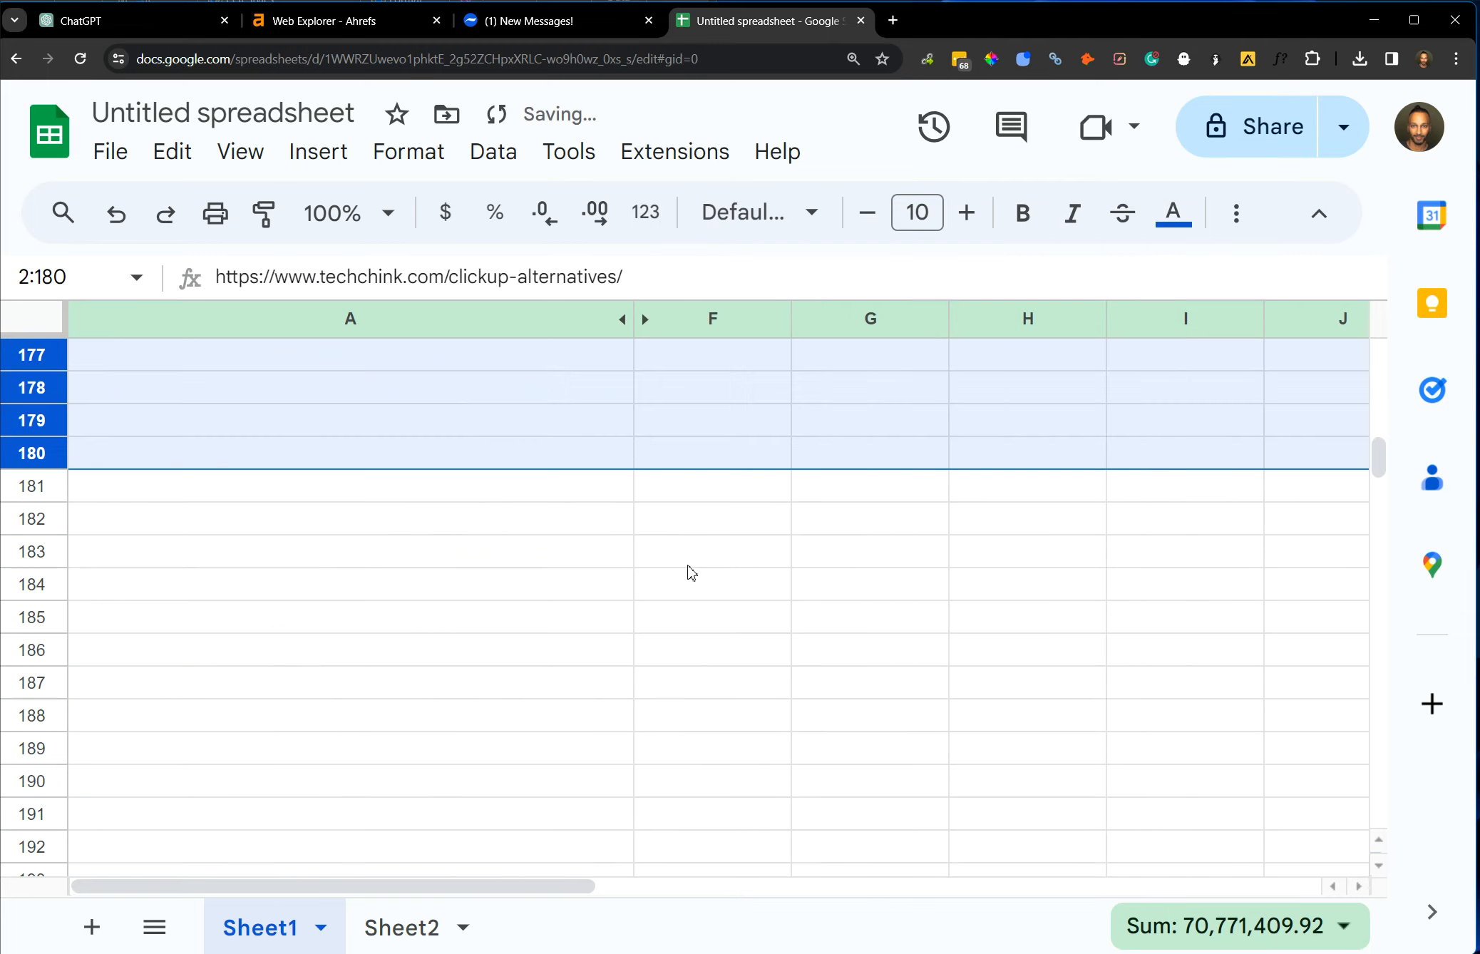
pyautogui.click(499, 519)
# Delete rows 110 to 112 with the #DIV/0! ratios at the end of the table.
pyautogui.scroll(3, 1342, 503)
pyautogui.moveTo(1378, 470); pyautogui.dragTo(1380, 426)
pyautogui.click(805, 625)
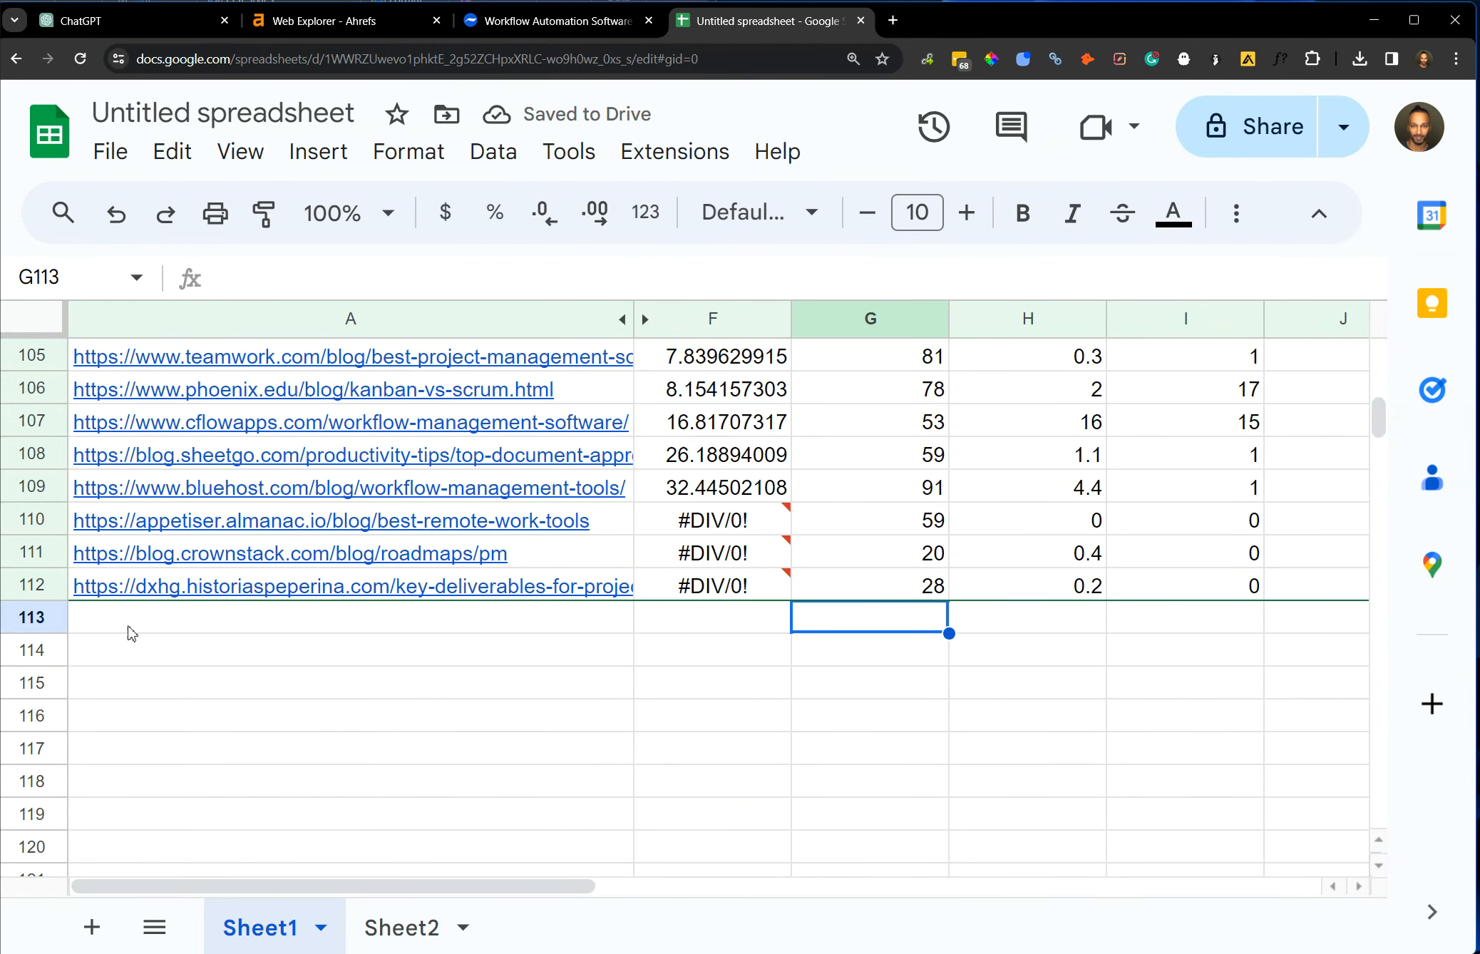
pyautogui.moveTo(16, 590); pyautogui.dragTo(36, 519)
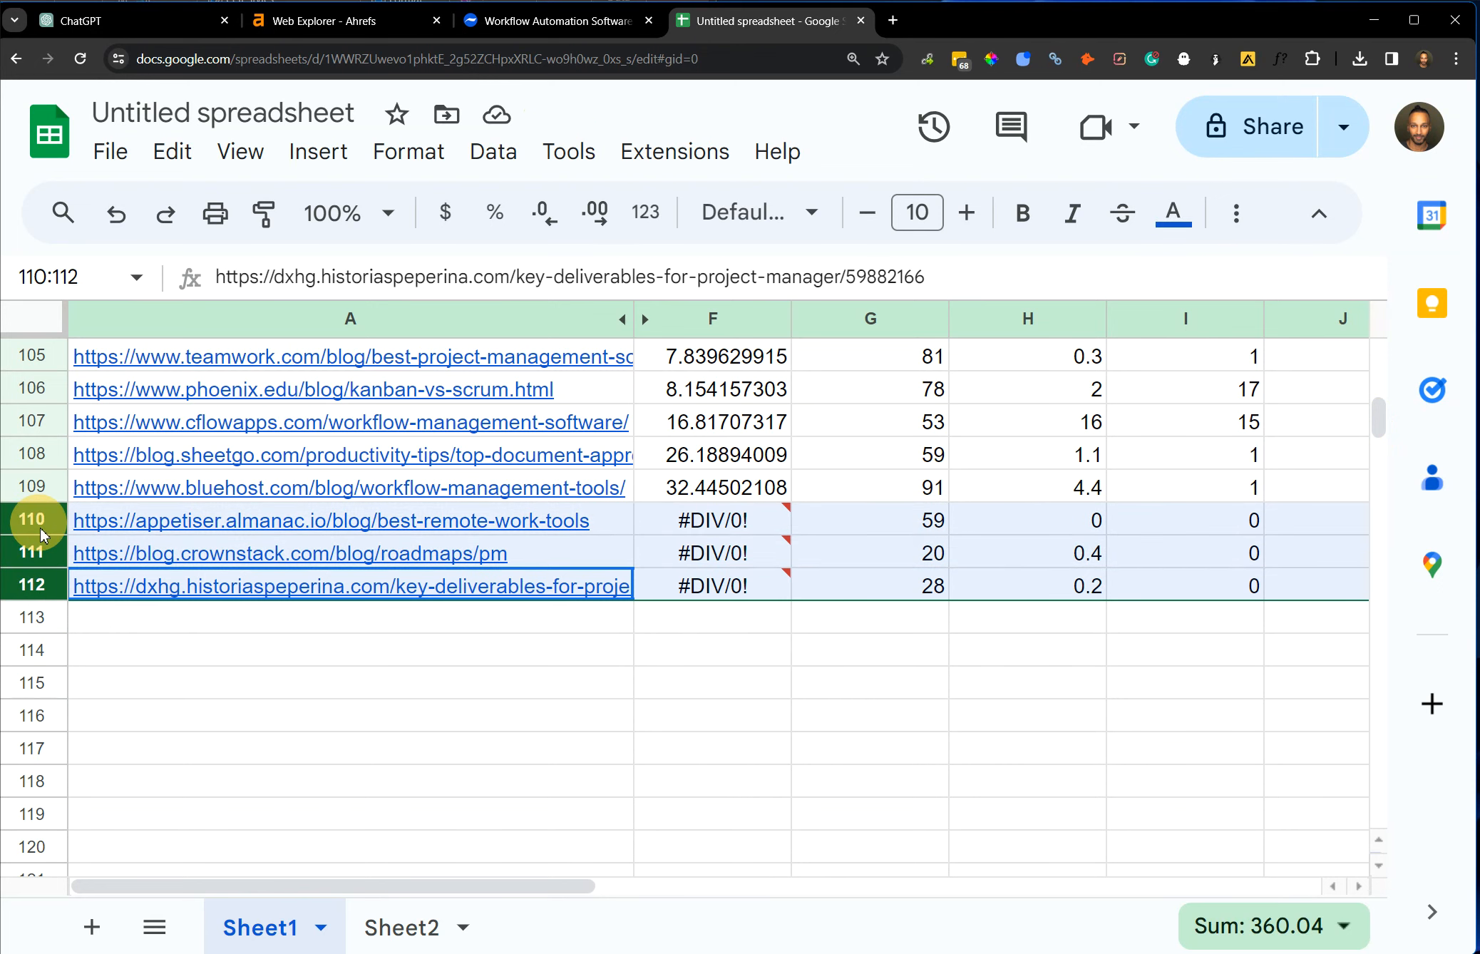
pyautogui.rightClick(469, 562)
pyautogui.click(687, 569)
pyautogui.click(733, 654)
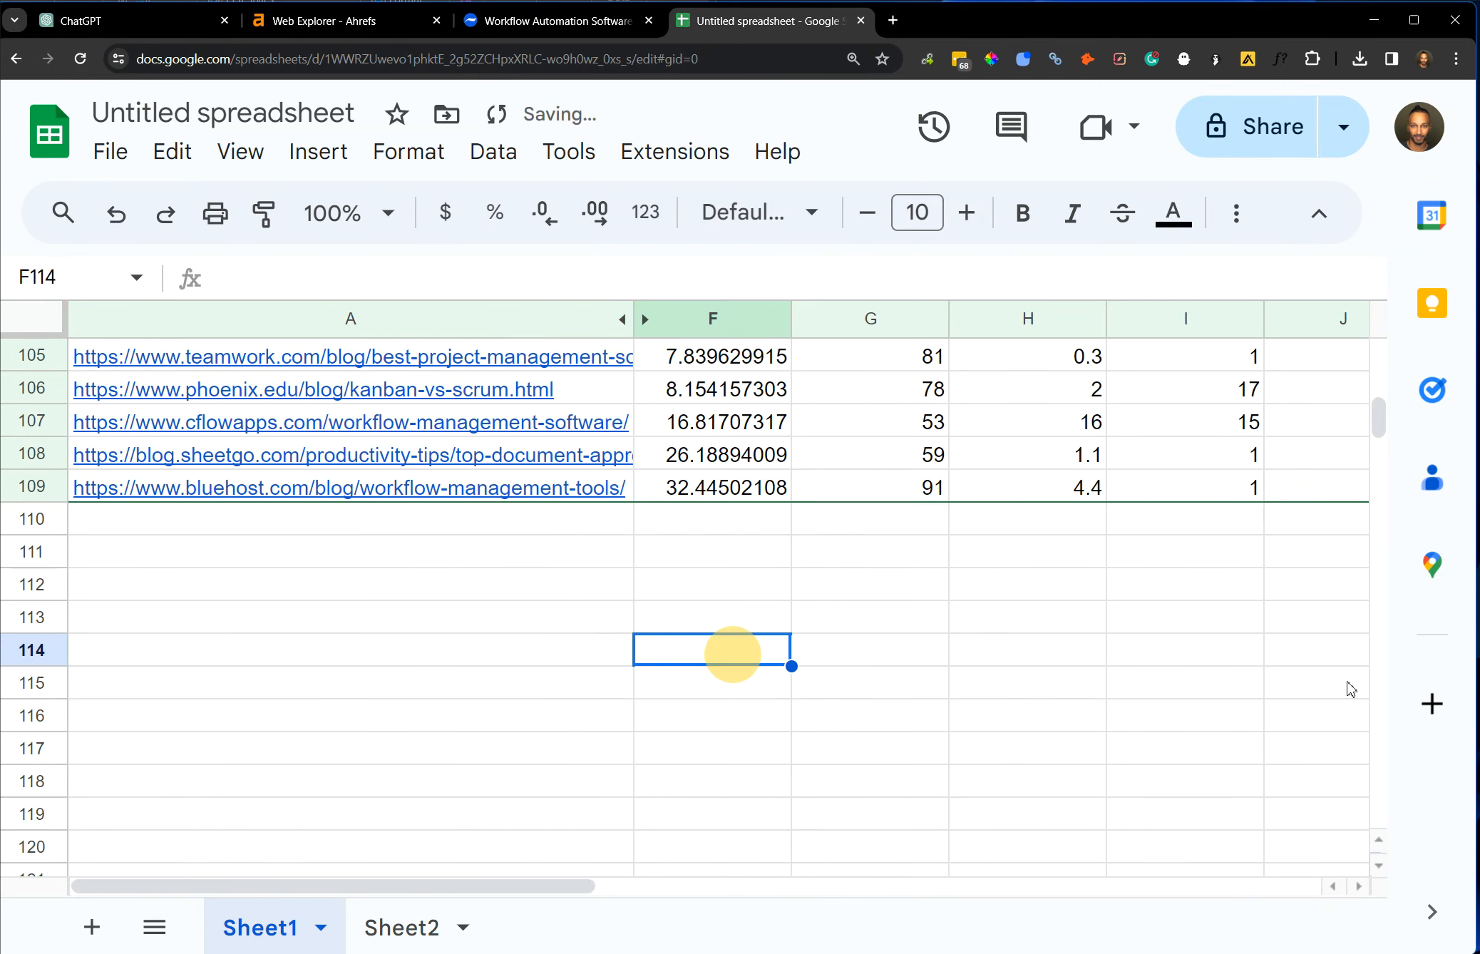
pyautogui.click(981, 611)
# Sort the remaining pages by the Organic Keywords – Ahrefs : URL column from A to Z.
pyautogui.scroll(10, 978, 682)
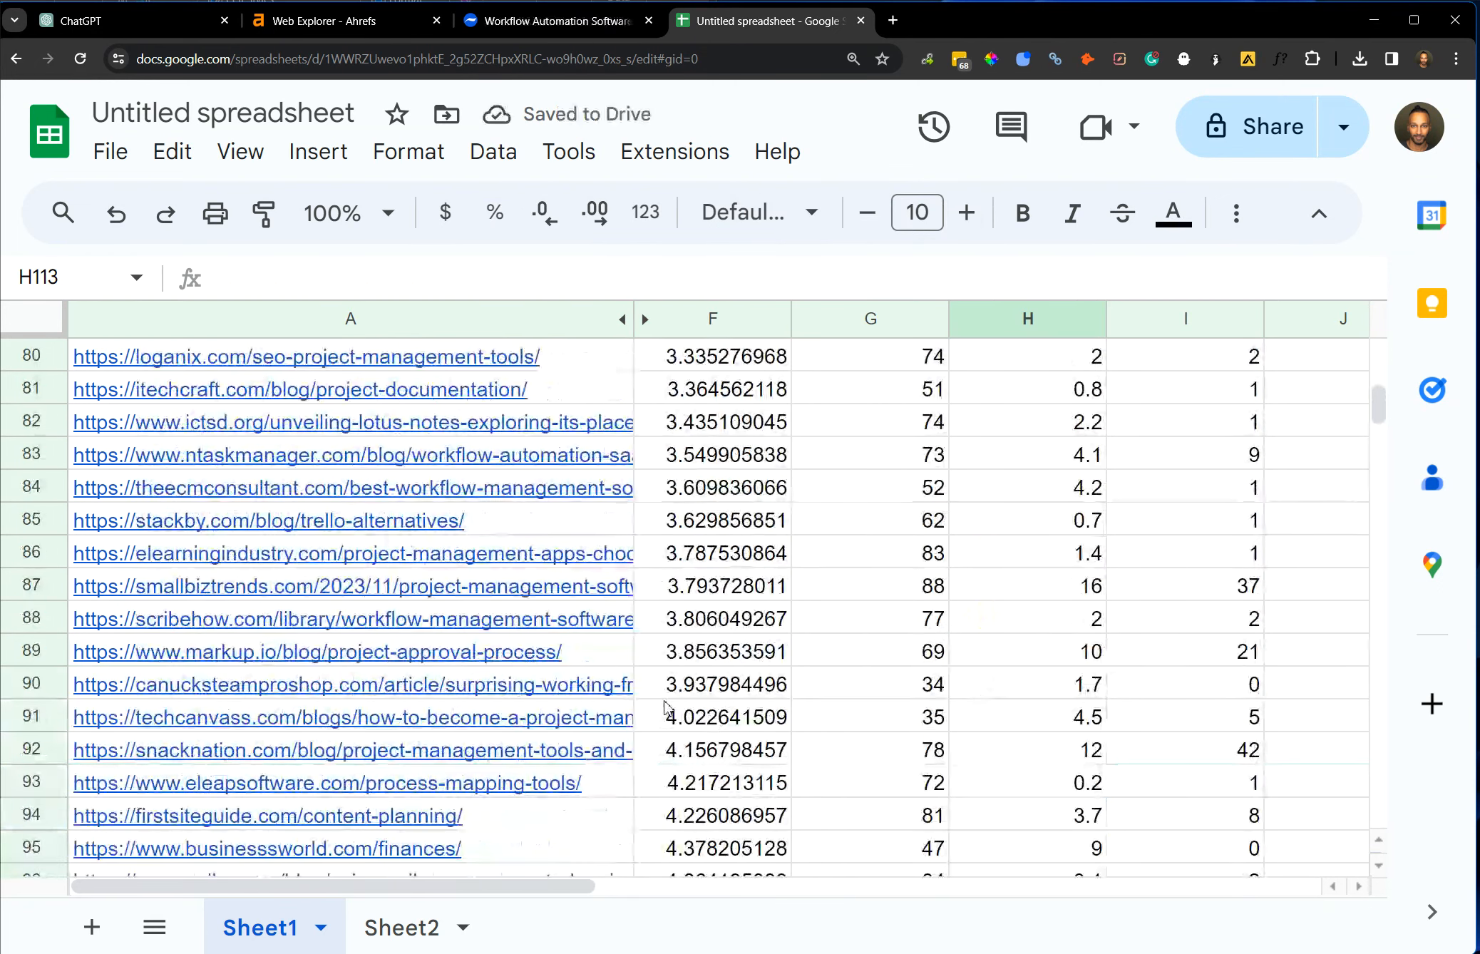
pyautogui.scroll(-7, 611, 712)
pyautogui.scroll(-1, 611, 711)
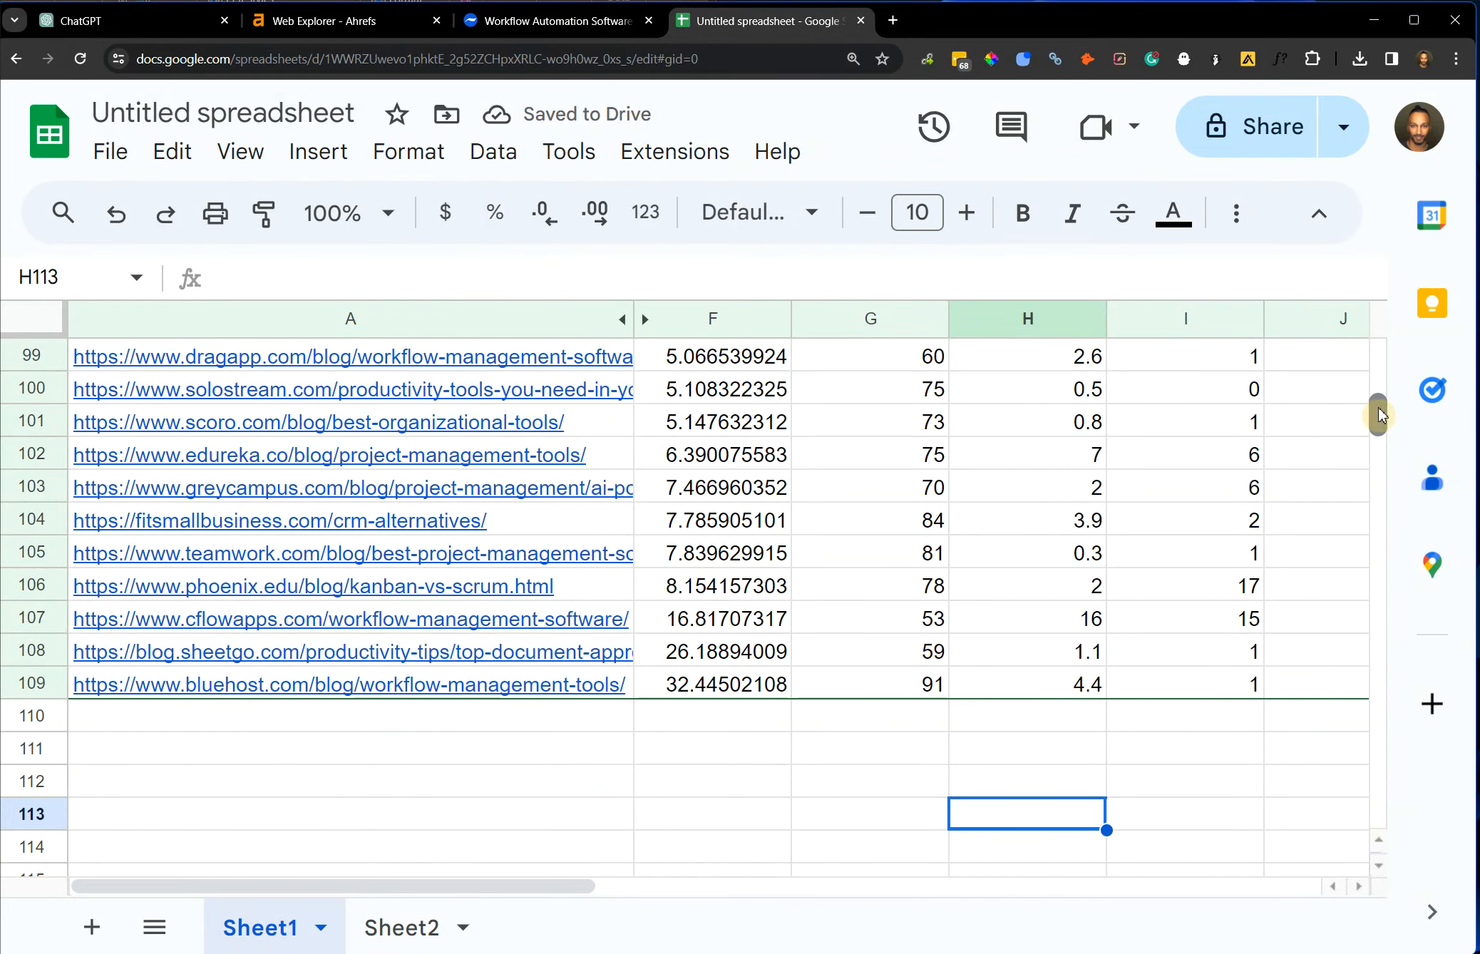
pyautogui.moveTo(1381, 416); pyautogui.dragTo(1365, 332)
pyautogui.click(1095, 487)
pyautogui.press('Right')
pyautogui.press('Right')
pyautogui.press('Right')
pyautogui.press('Right')
pyautogui.press('Right')
pyautogui.press('Right')
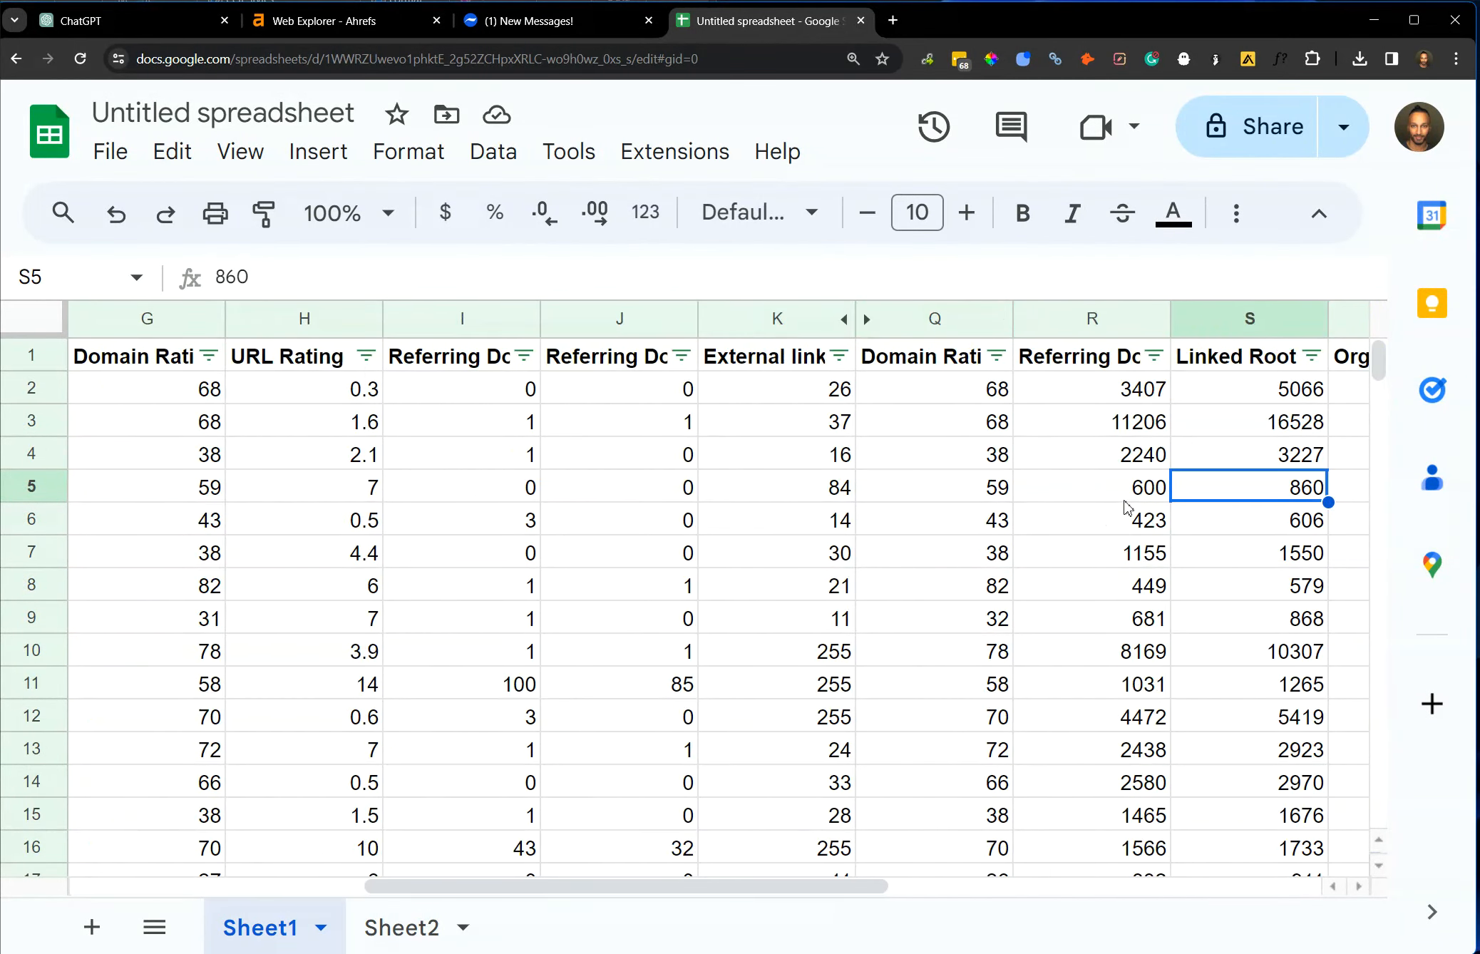
pyautogui.press('Right')
pyautogui.press('Right')
pyautogui.press('Right')
pyautogui.press('Right')
pyautogui.press('Right')
pyautogui.click(840, 357)
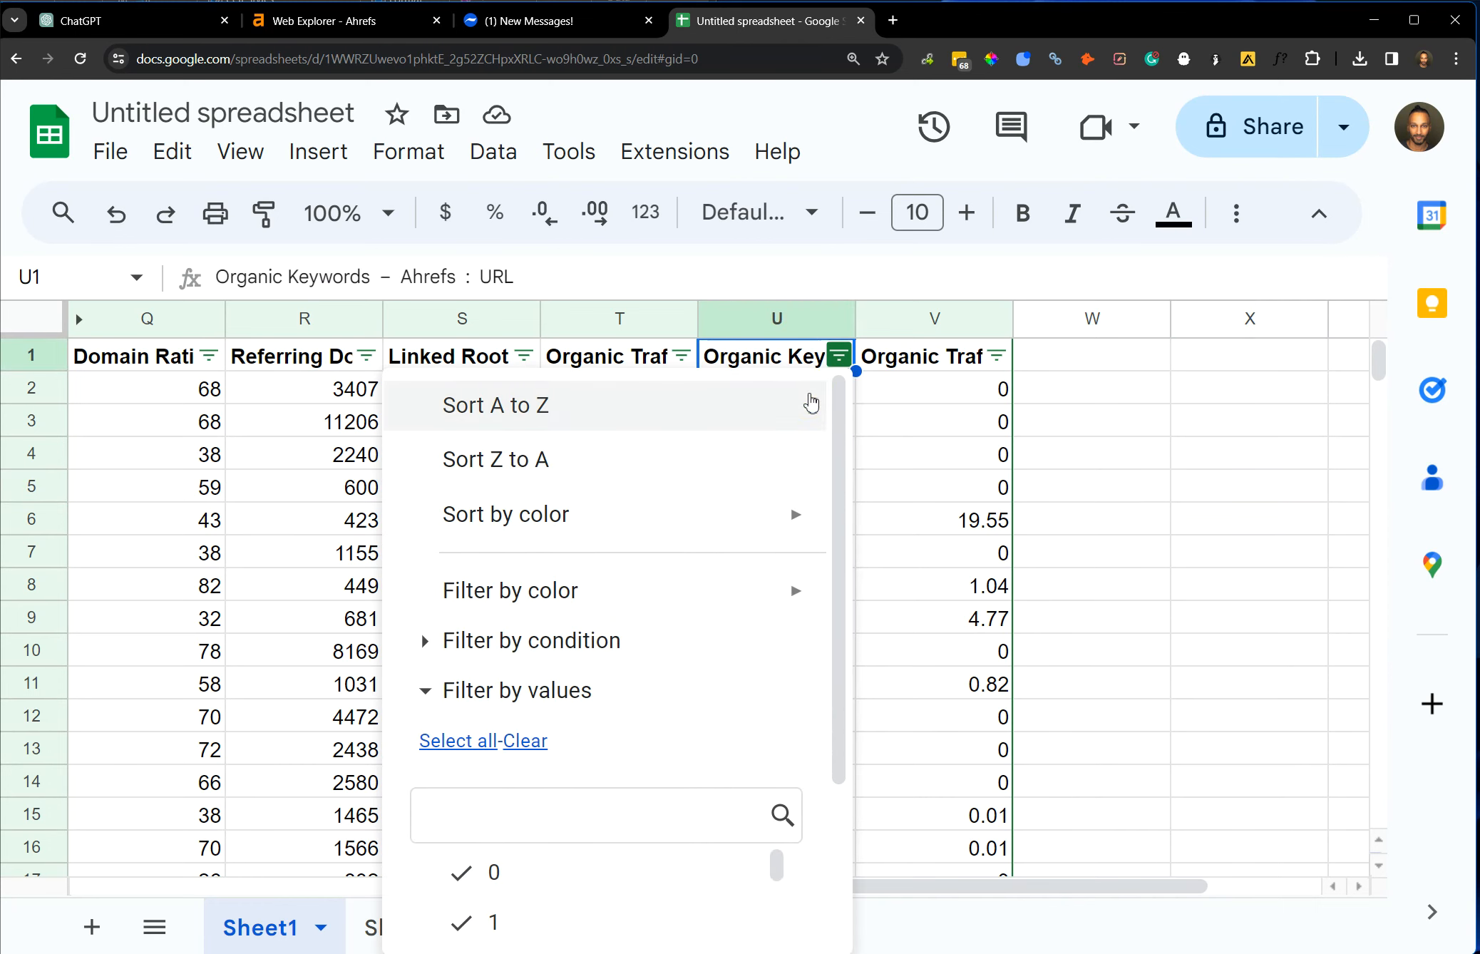
pyautogui.click(809, 398)
pyautogui.click(809, 389)
# Move the Organic Keywords column to column F, directly beside the page URLs.
pyautogui.click(801, 319)
pyautogui.moveTo(801, 319); pyautogui.dragTo(777, 431)
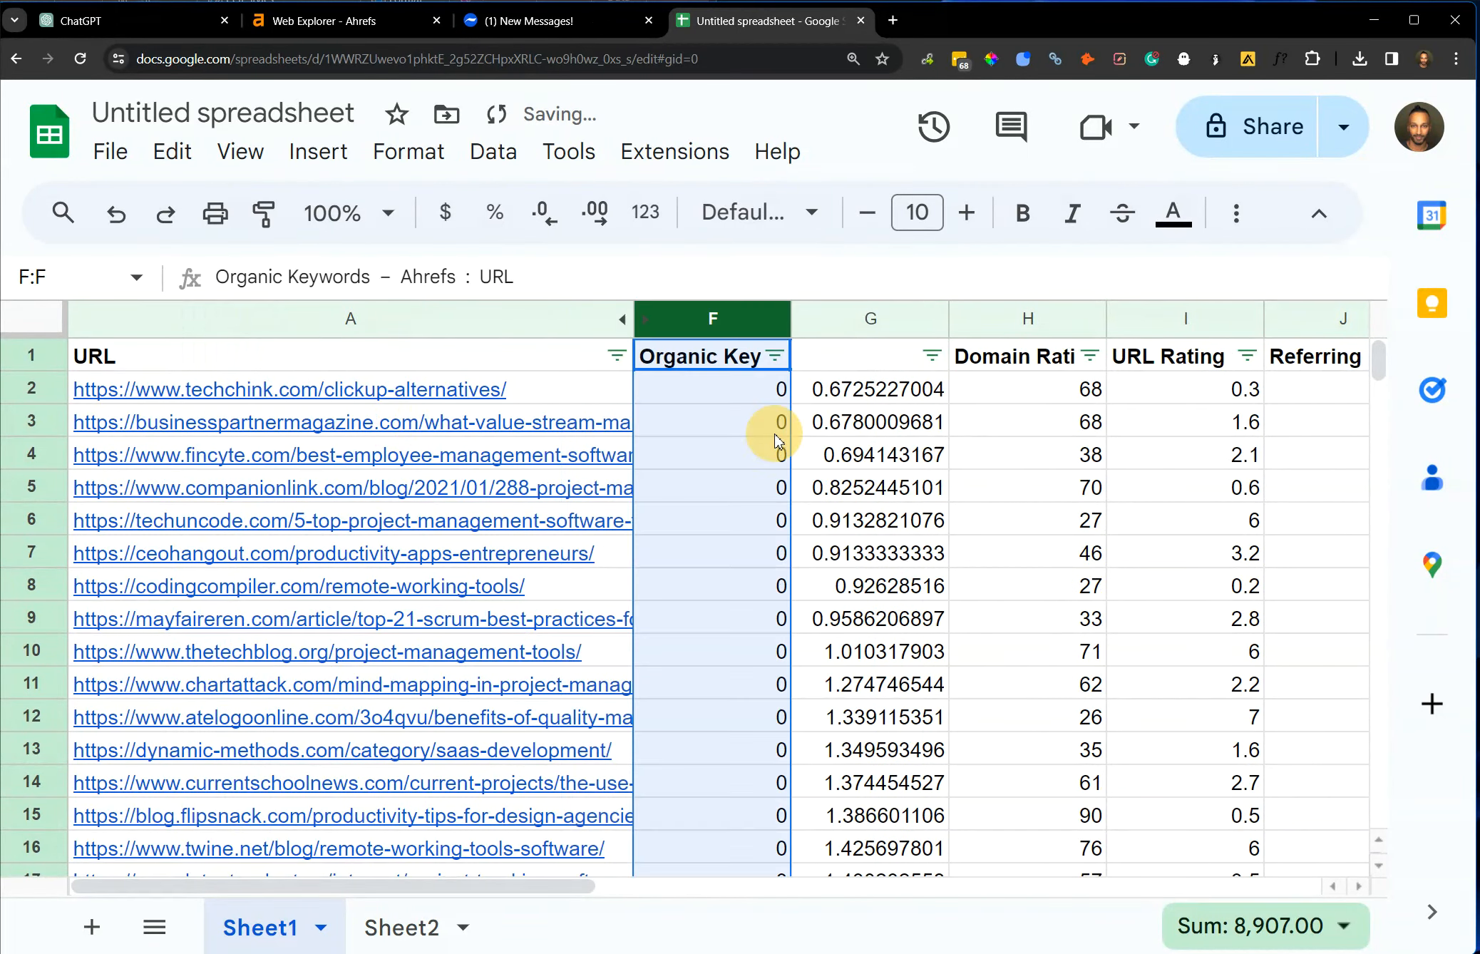
pyautogui.click(767, 421)
pyautogui.click(737, 401)
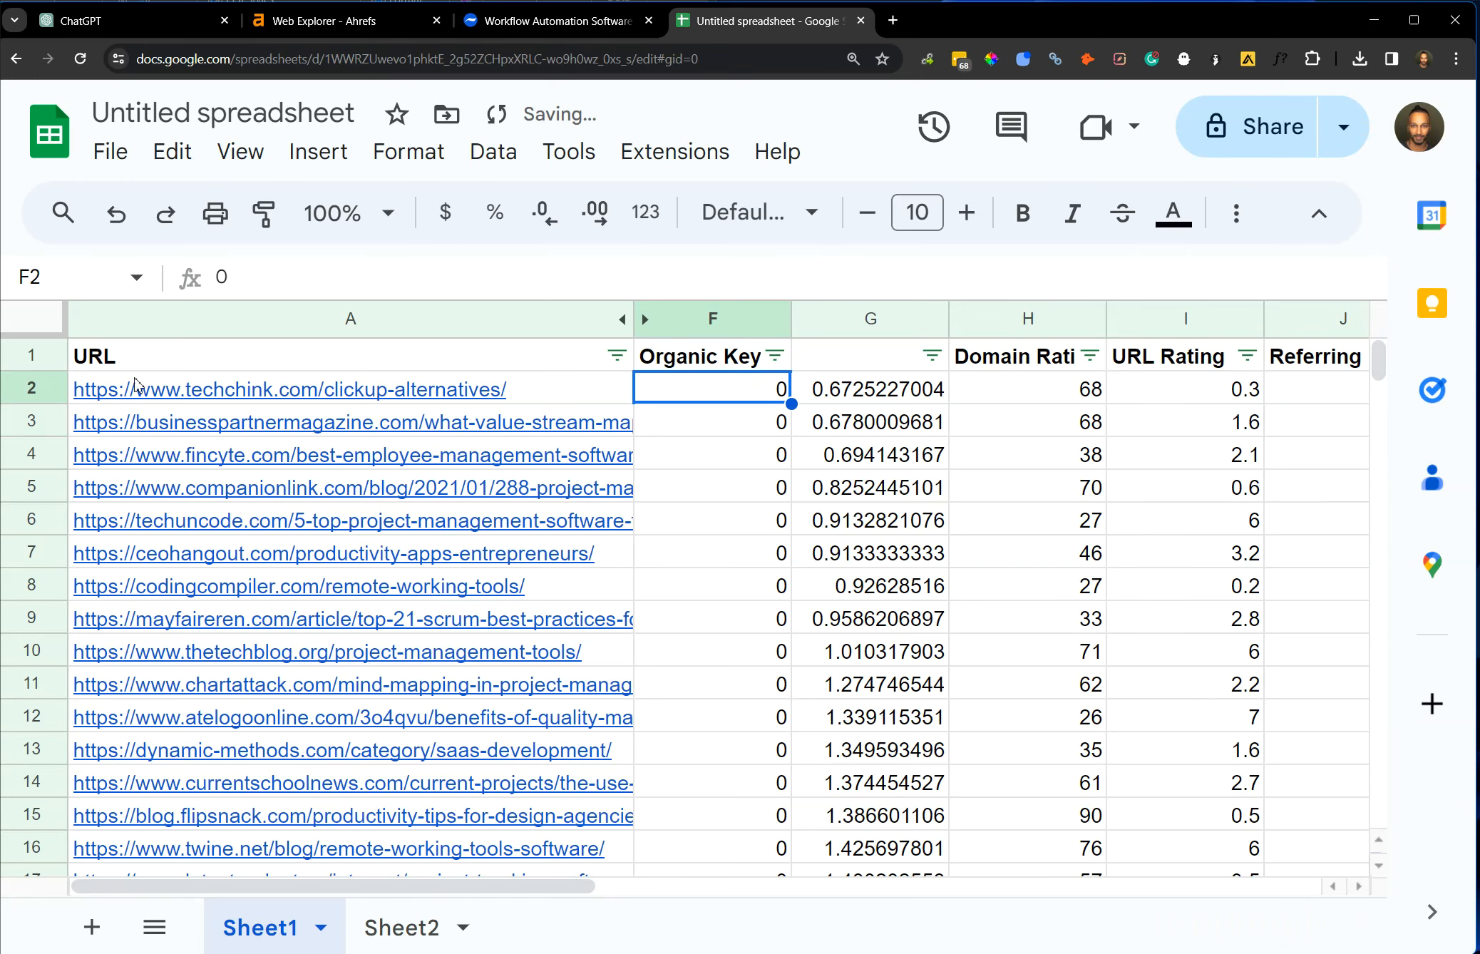
# Look through the sorted page URLs and their organic keywords down to the end of the list.
pyautogui.moveTo(56, 389); pyautogui.dragTo(437, 344)
pyautogui.scroll(3, 729, 576)
pyautogui.click(764, 613)
pyautogui.scroll(8, 764, 613)
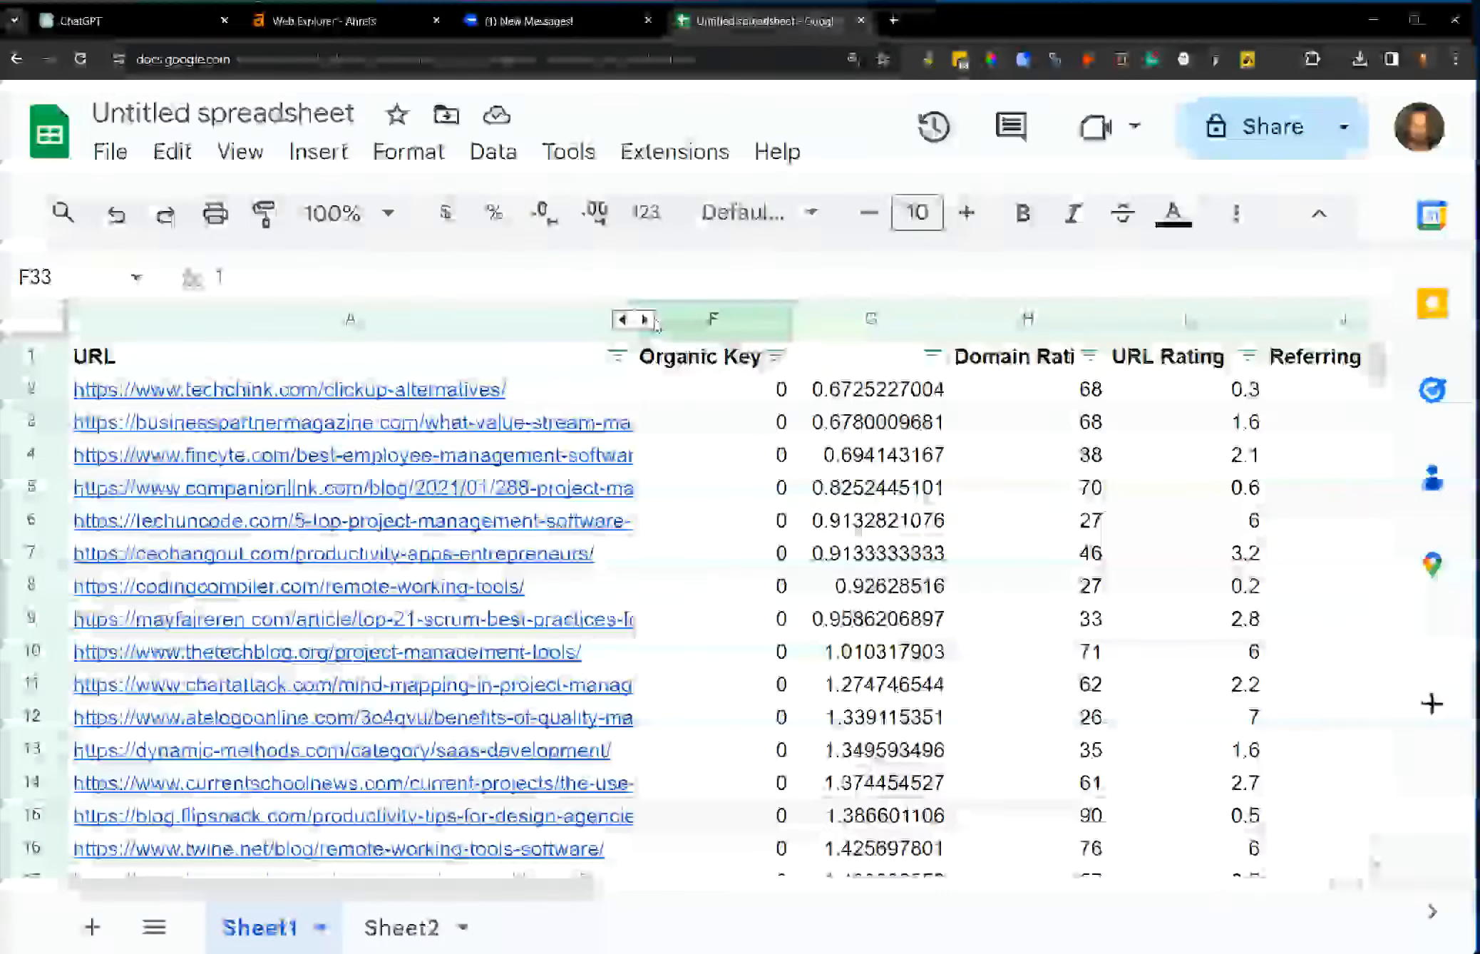
pyautogui.moveTo(604, 398); pyautogui.dragTo(621, 792)
pyautogui.click(596, 691)
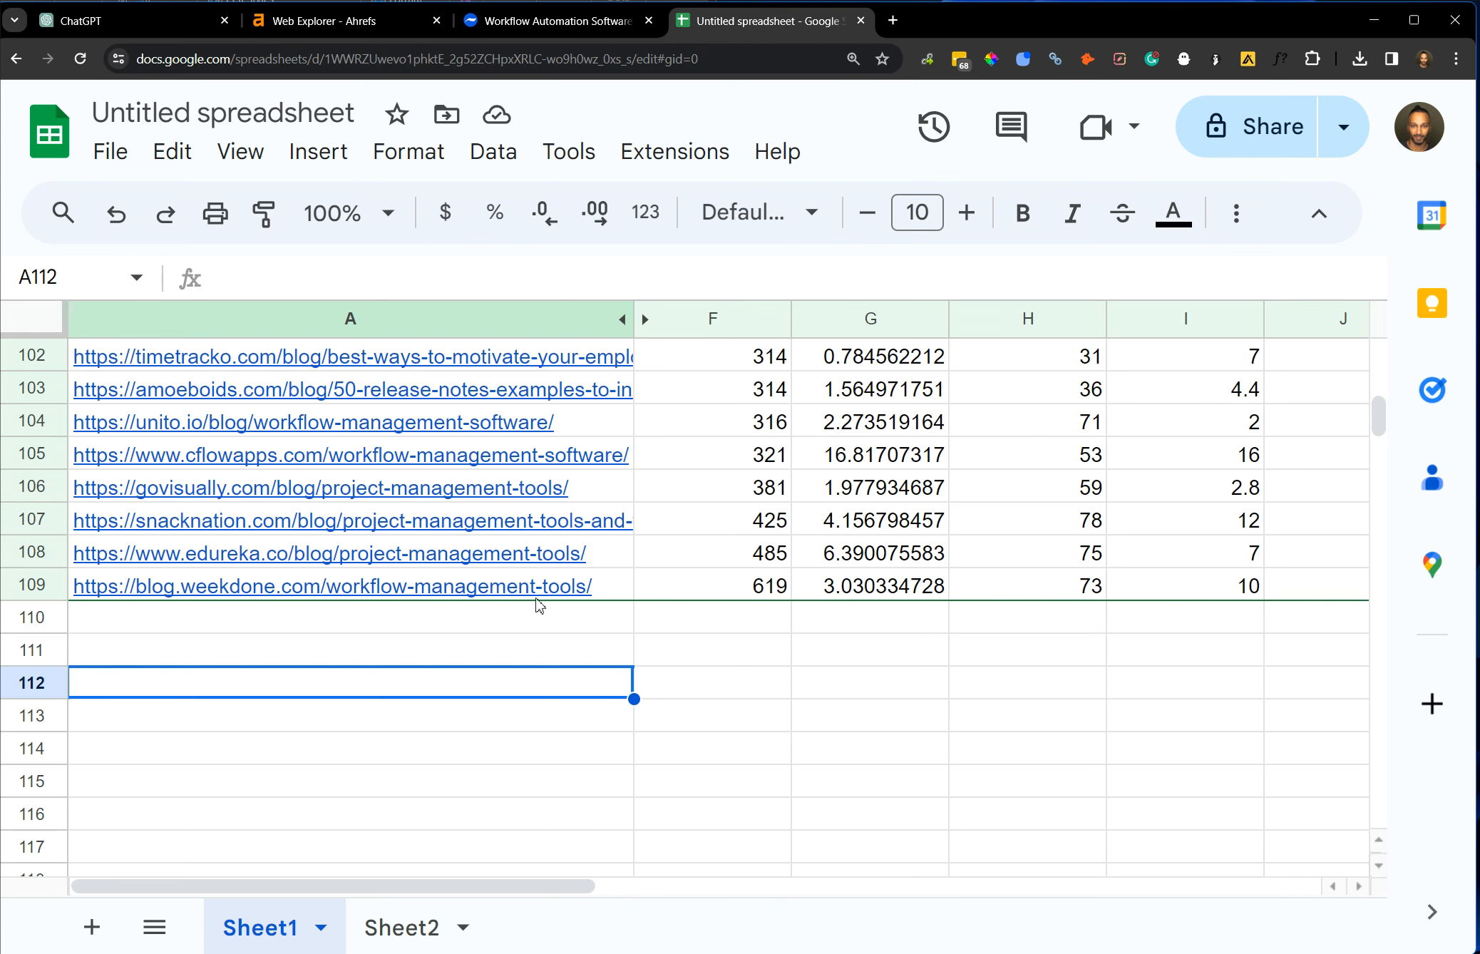
pyautogui.moveTo(539, 601)
pyautogui.moveTo(342, 455)
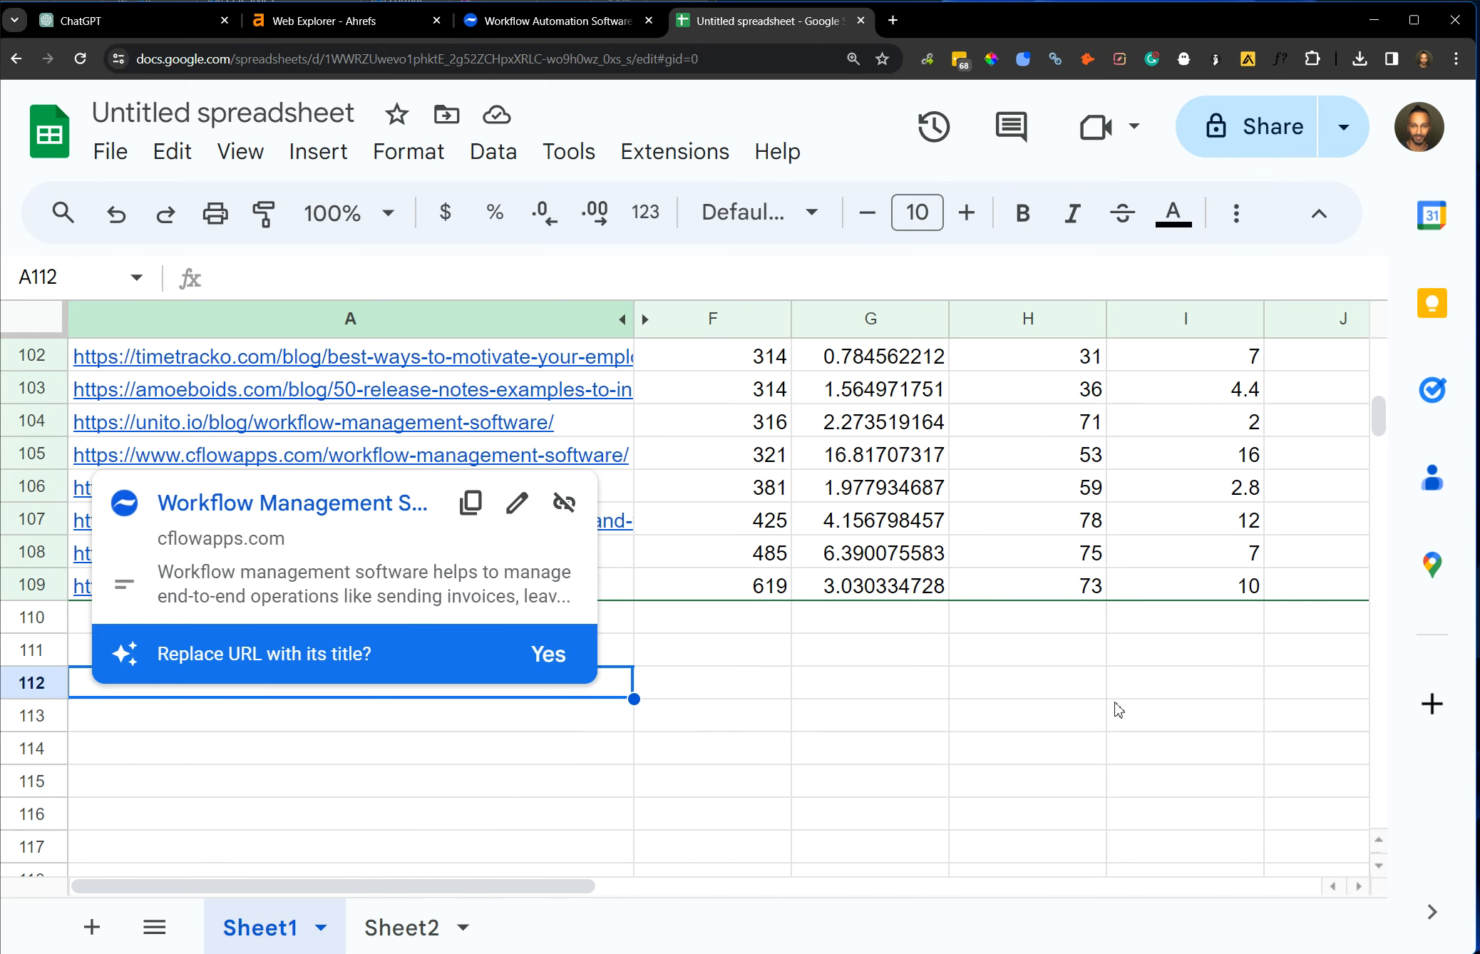
pyautogui.click(862, 650)
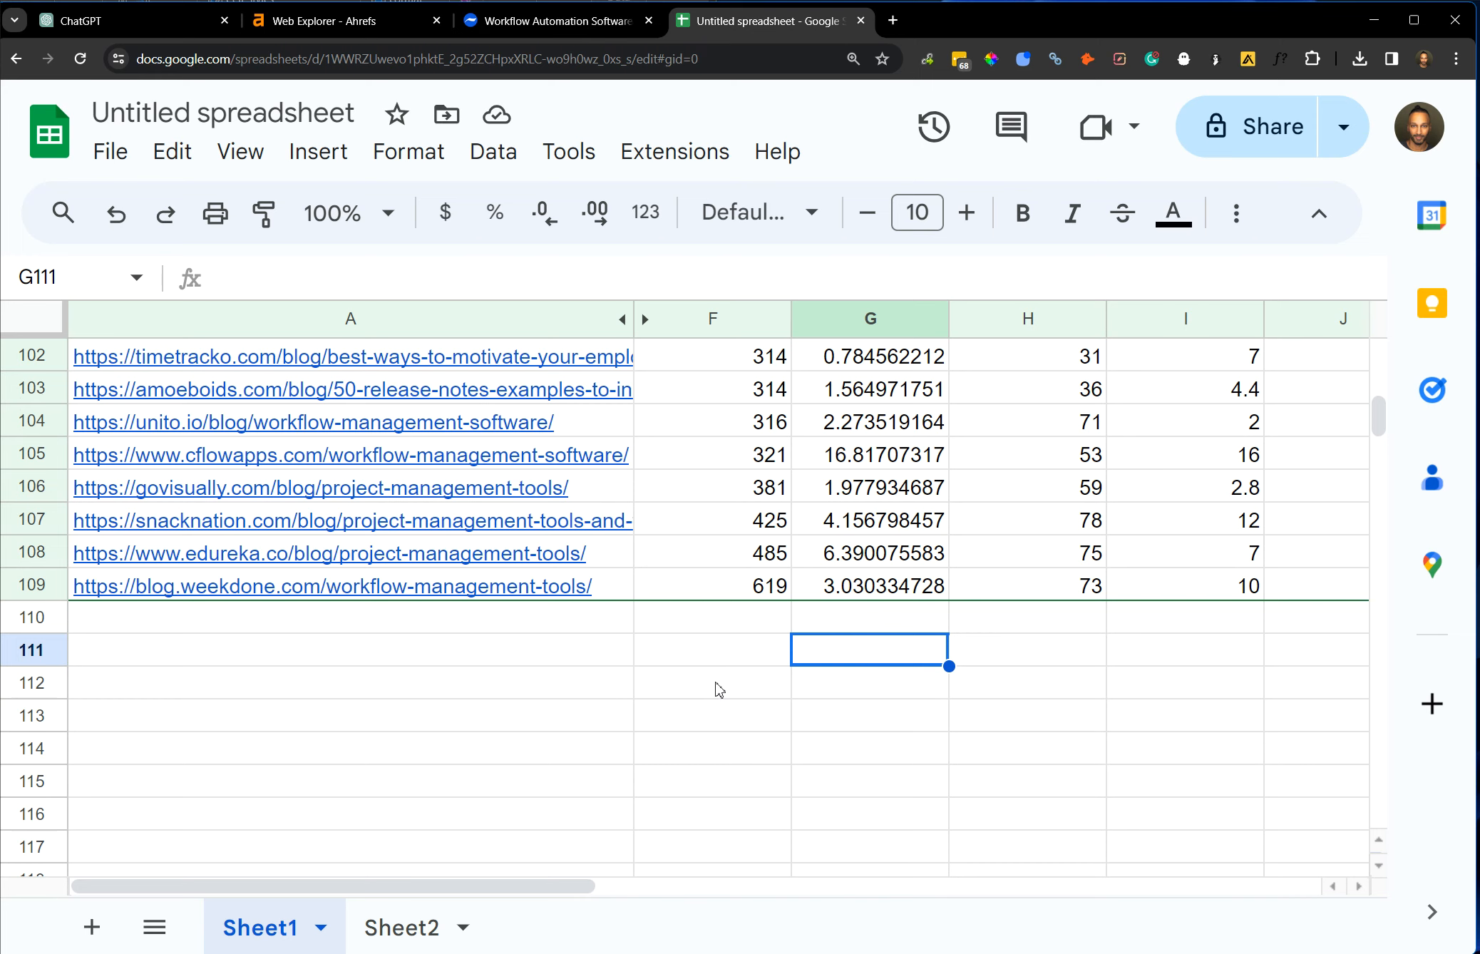
pyautogui.click(499, 718)
pyautogui.click(344, 683)
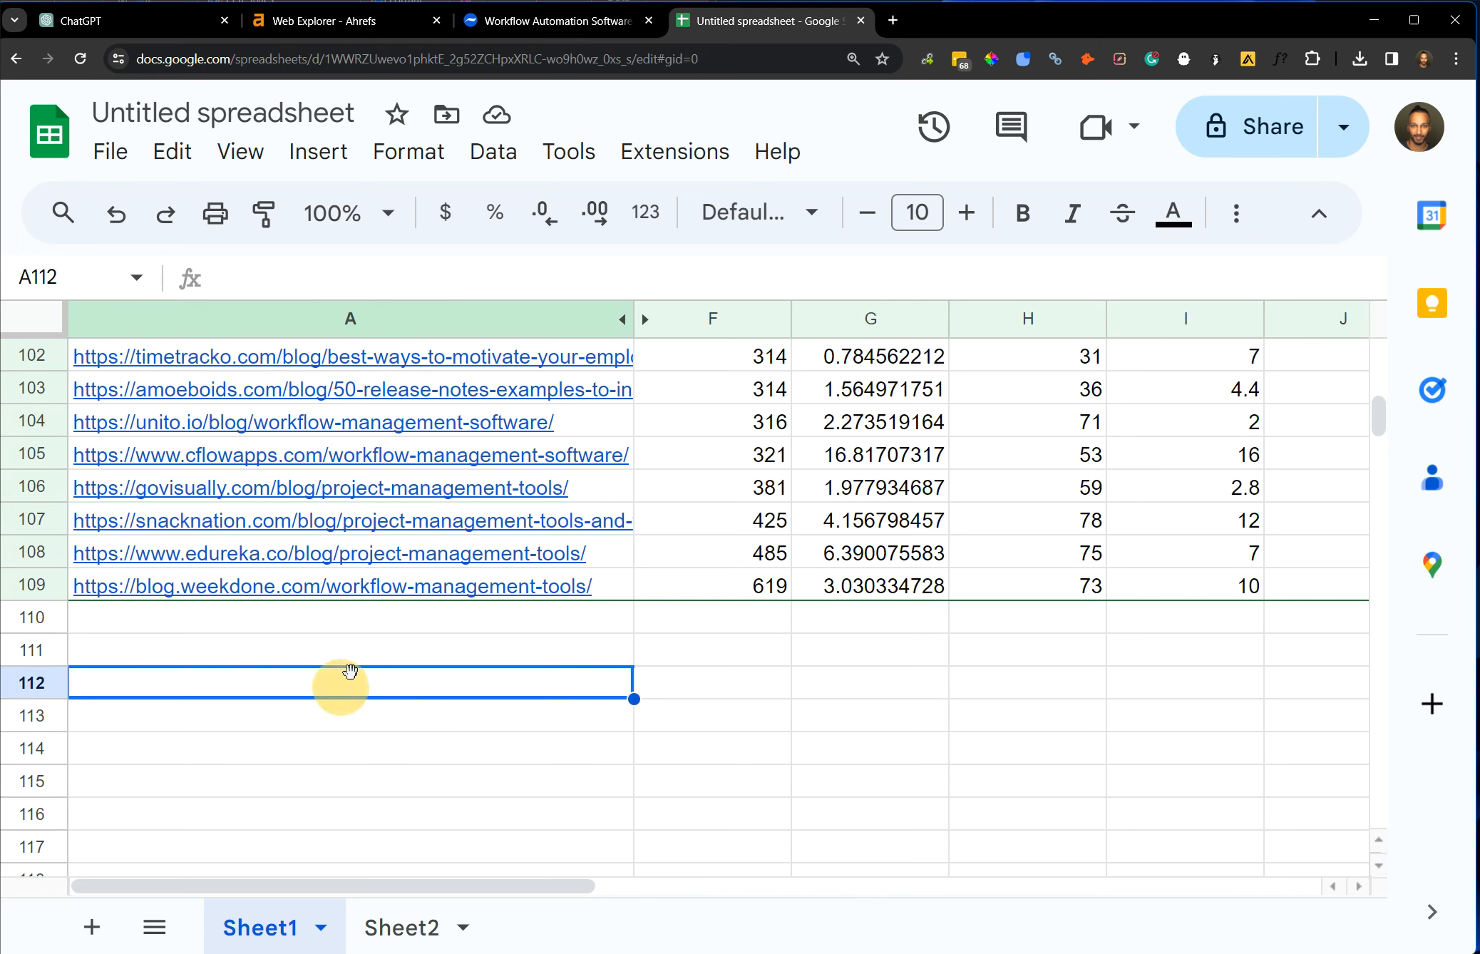
pyautogui.click(357, 652)
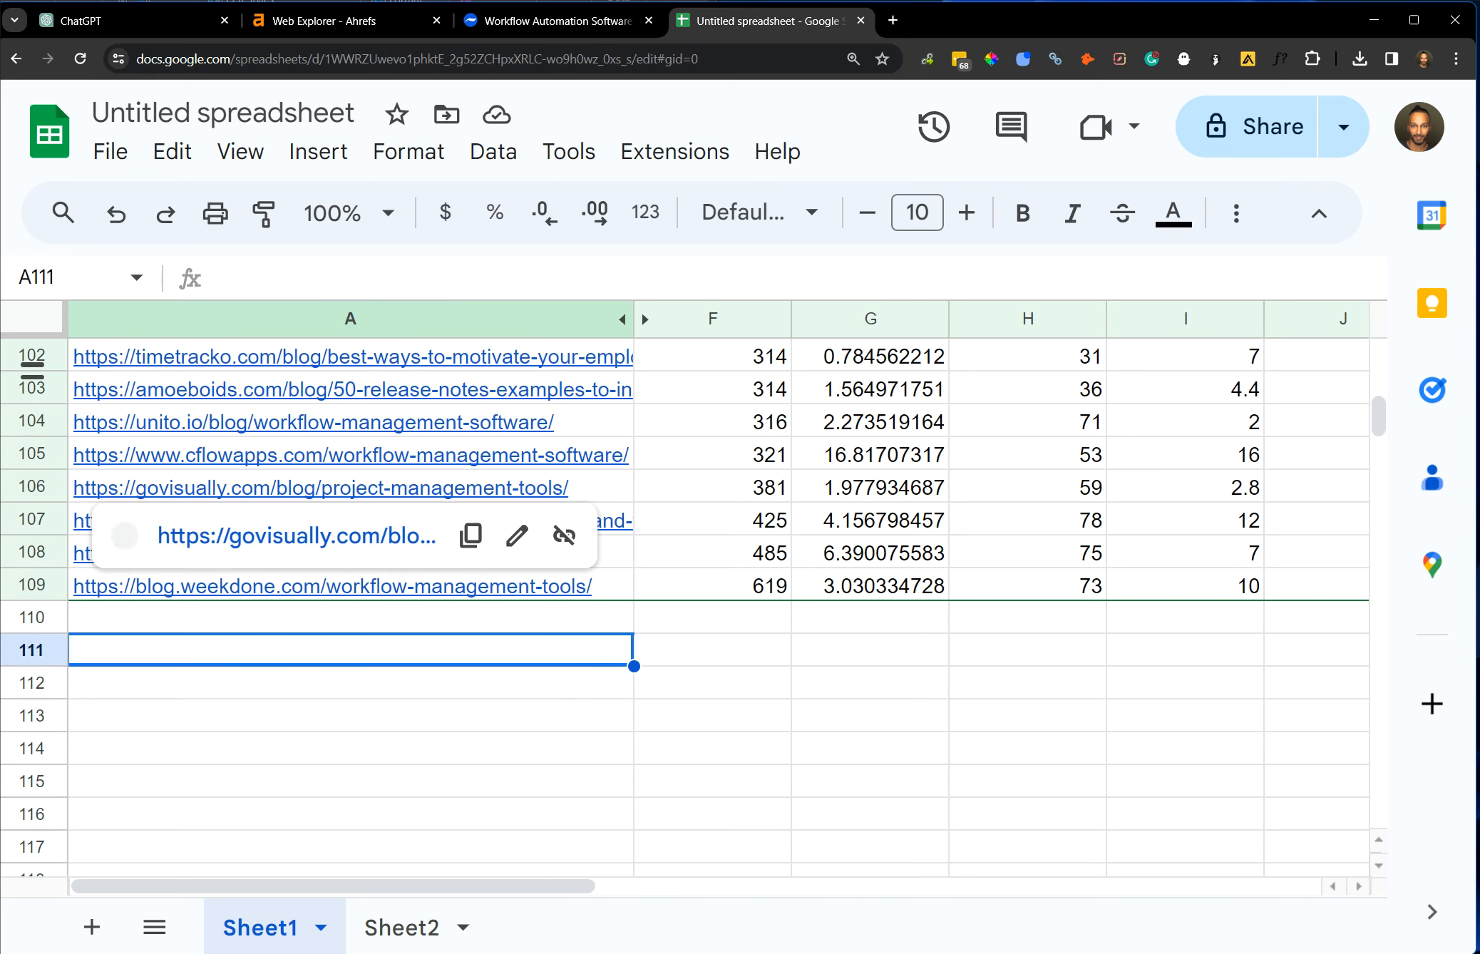